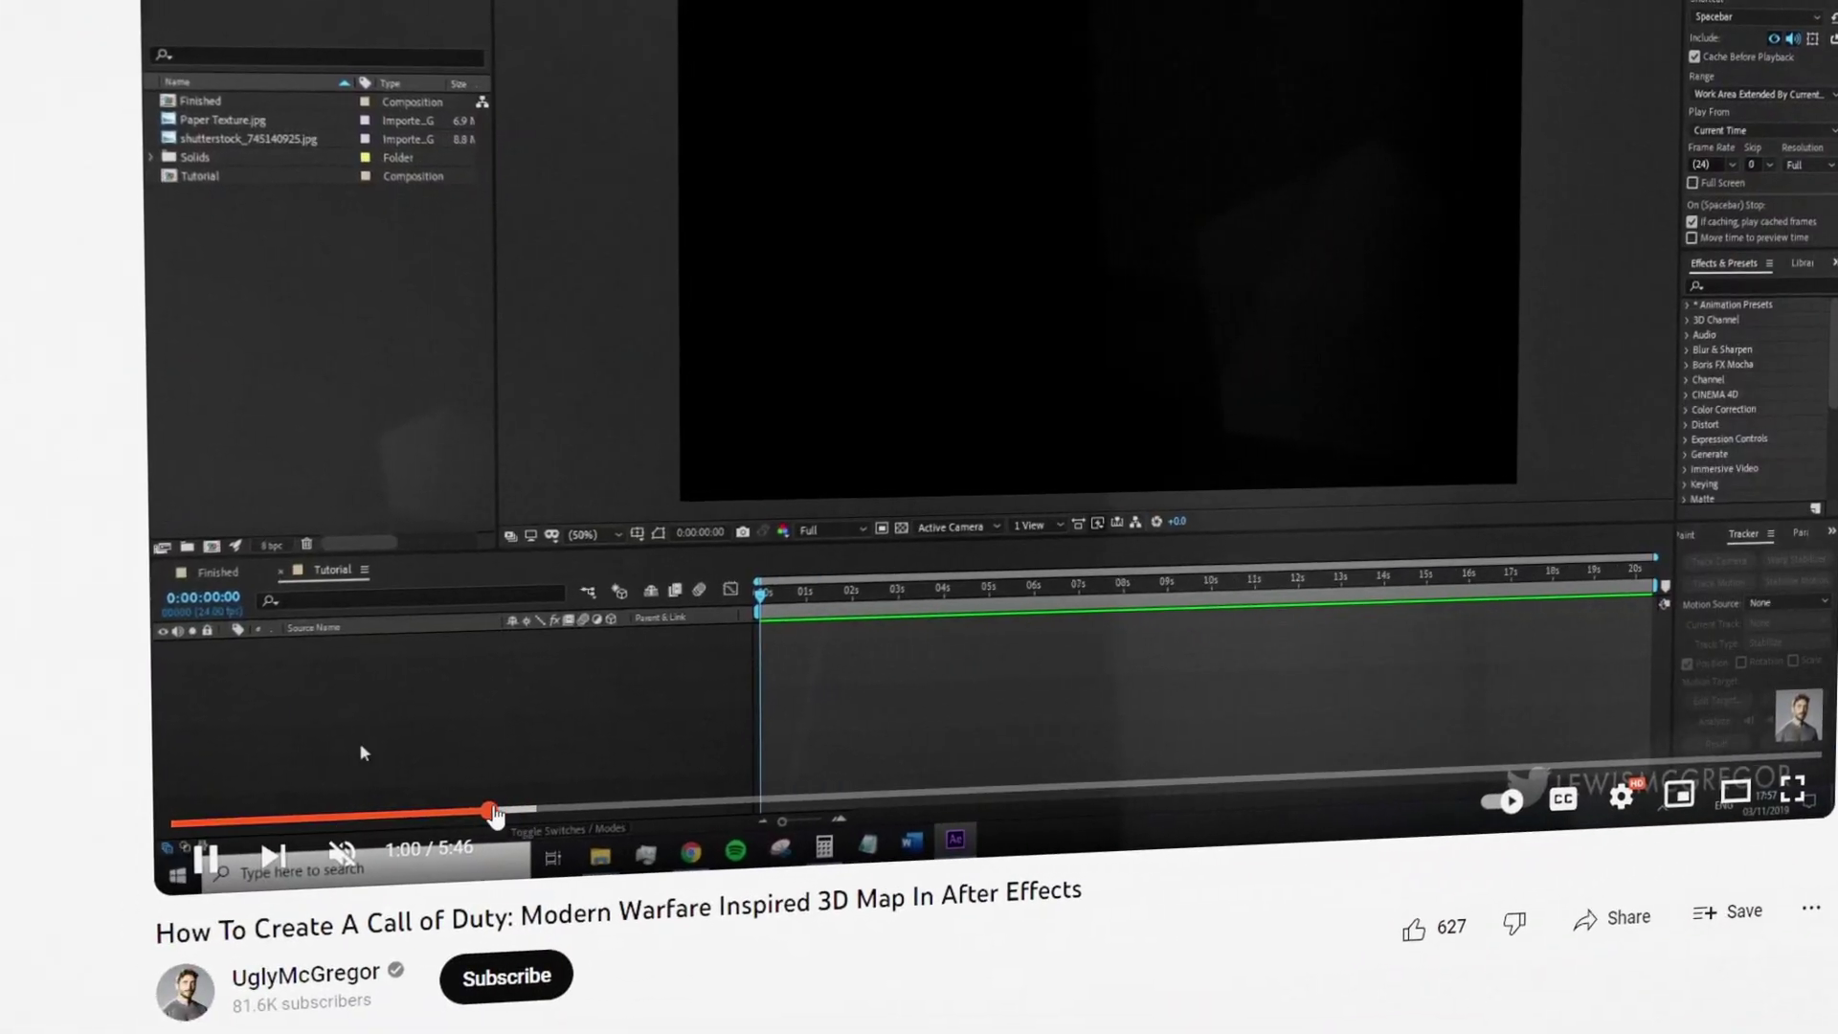
Skip the YouTube After Effects tutorial ahead from 0:57 to 1:13
mouse_move(463, 817)
mouse_down()
mouse_move(549, 815)
mouse_move(490, 822)
mouse_up()
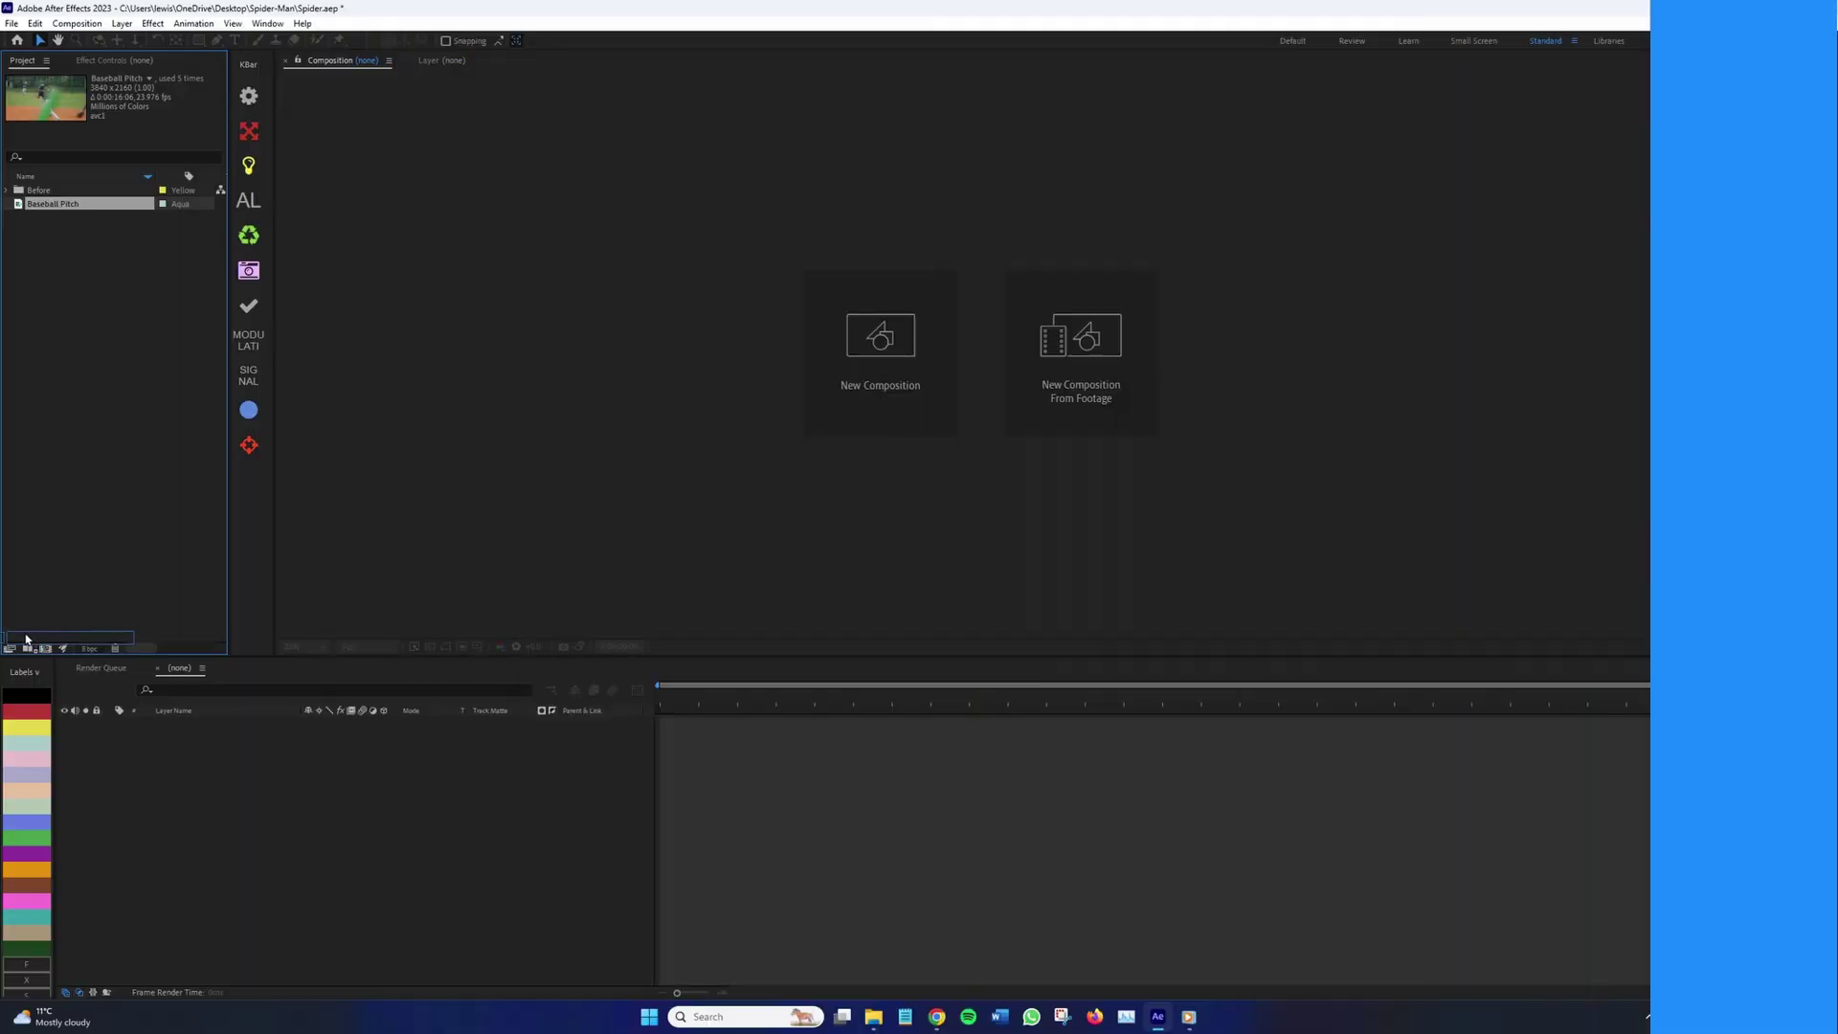
Create a new composition from the Baseball Pitch footage
drag(52, 217, 45, 648)
Duplicate the Baseball Pitch footage layer with Ctrl+D
click(319, 841)
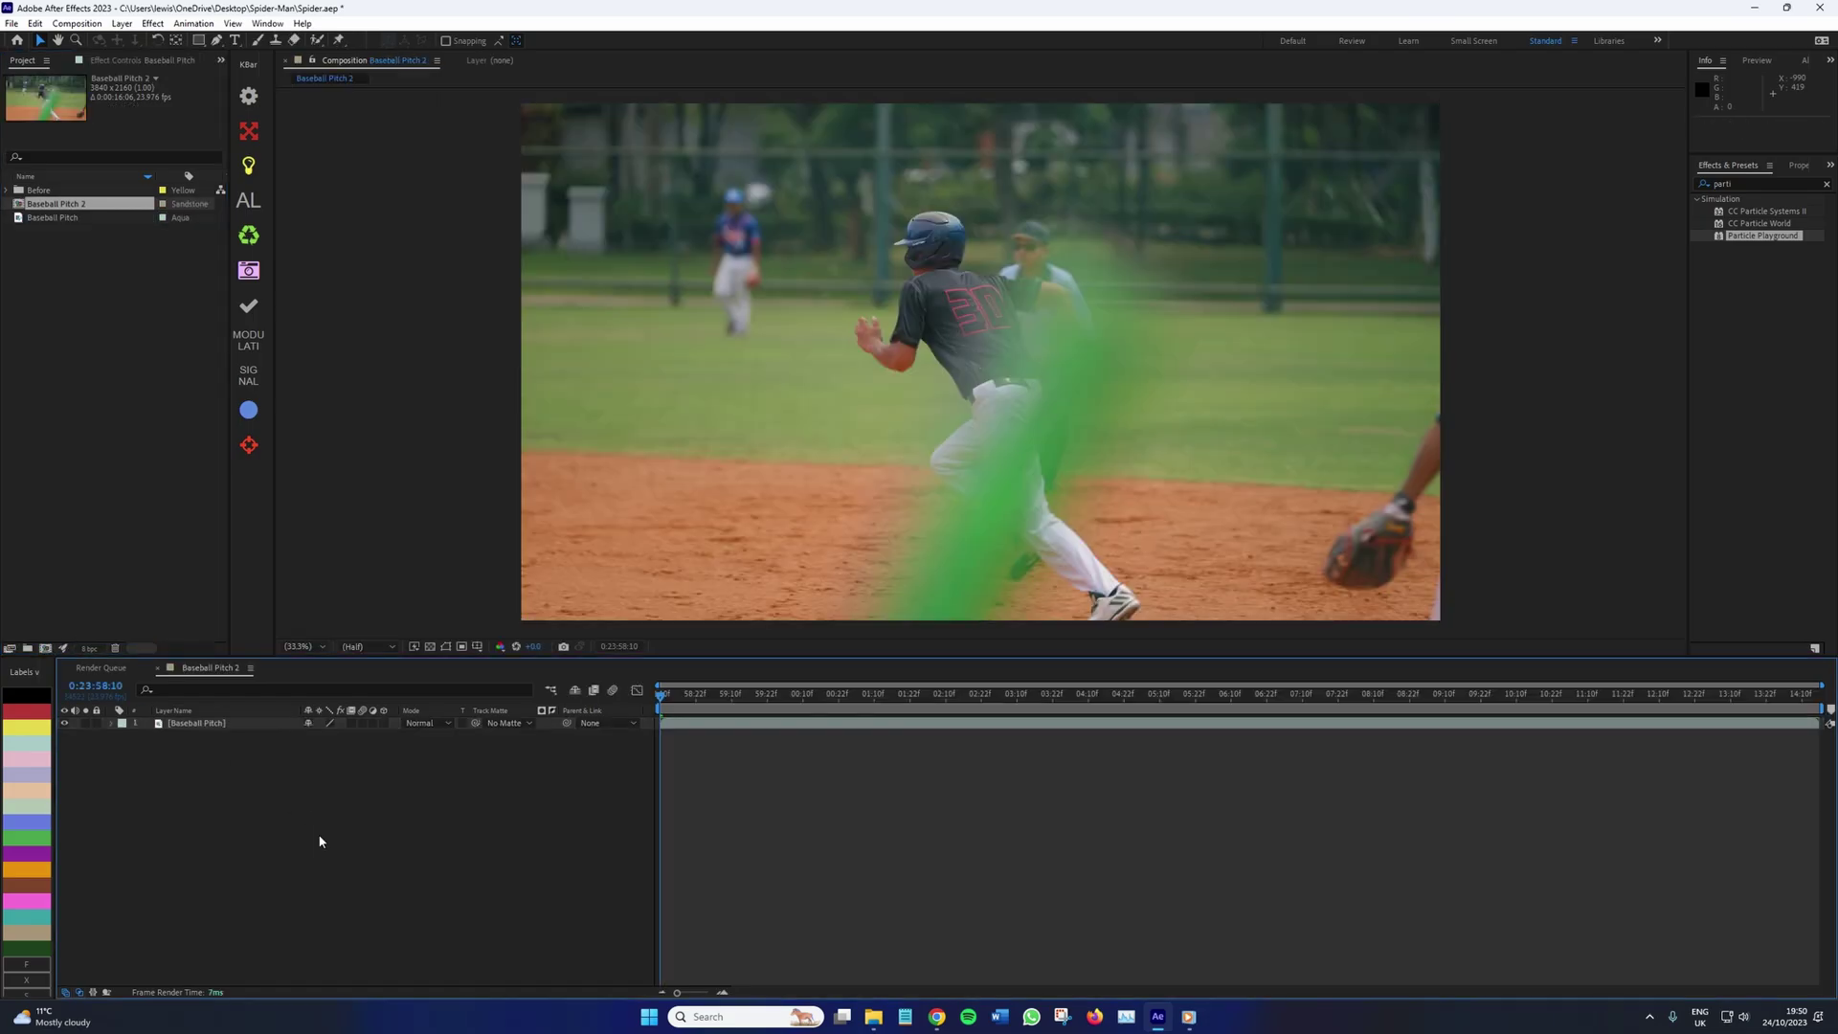
click(208, 726)
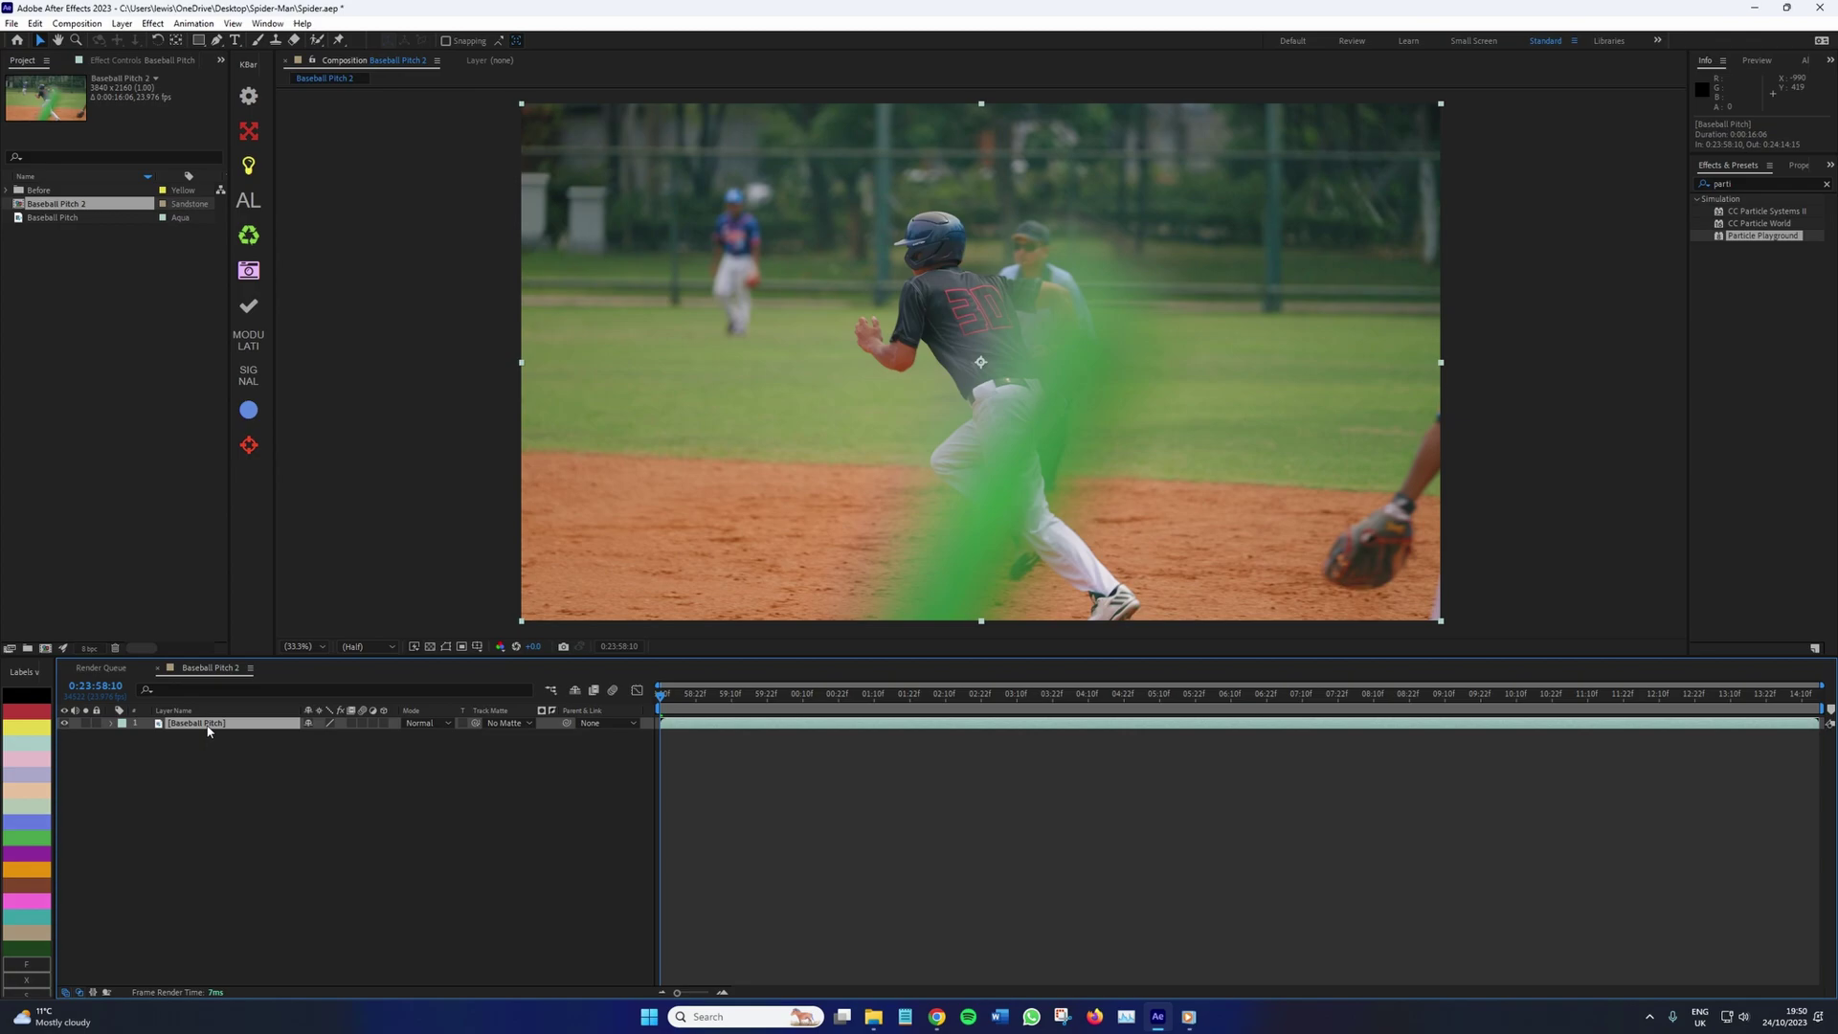
key(ctrl+d)
Rename the lower layer copy to Background and lock it
right_click(207, 736)
click(288, 694)
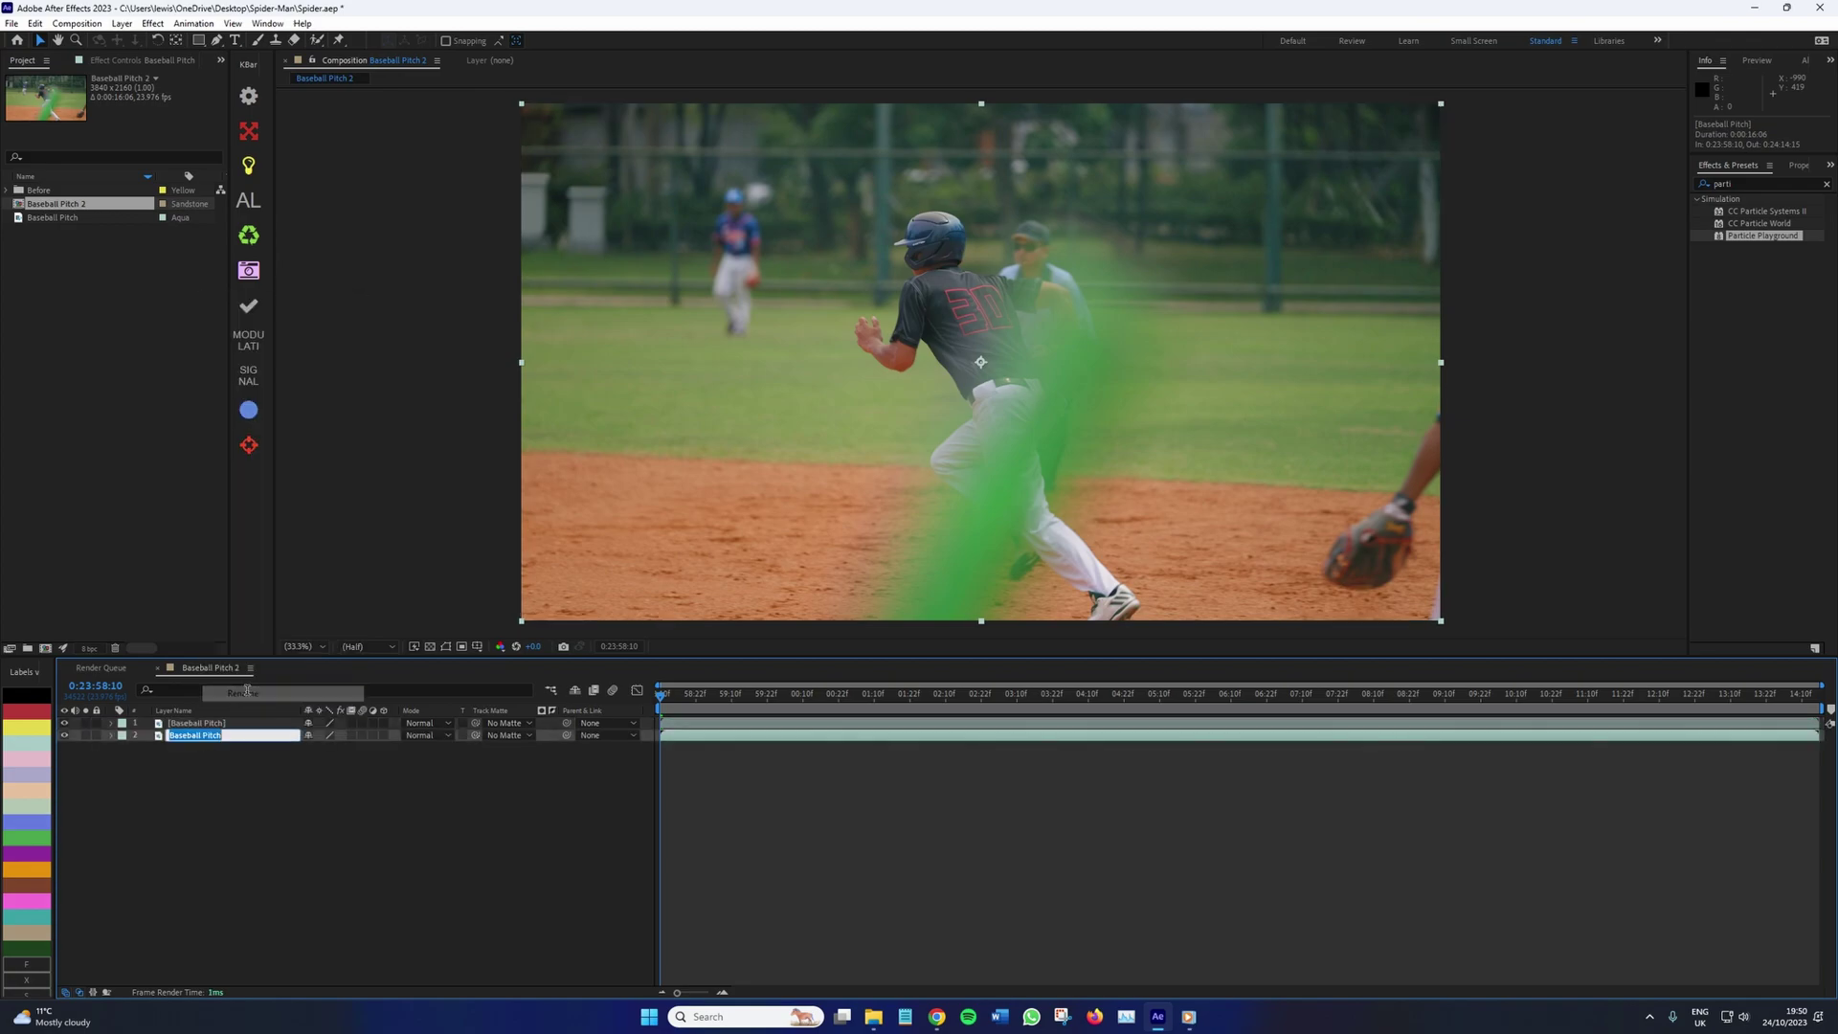
text(Background)
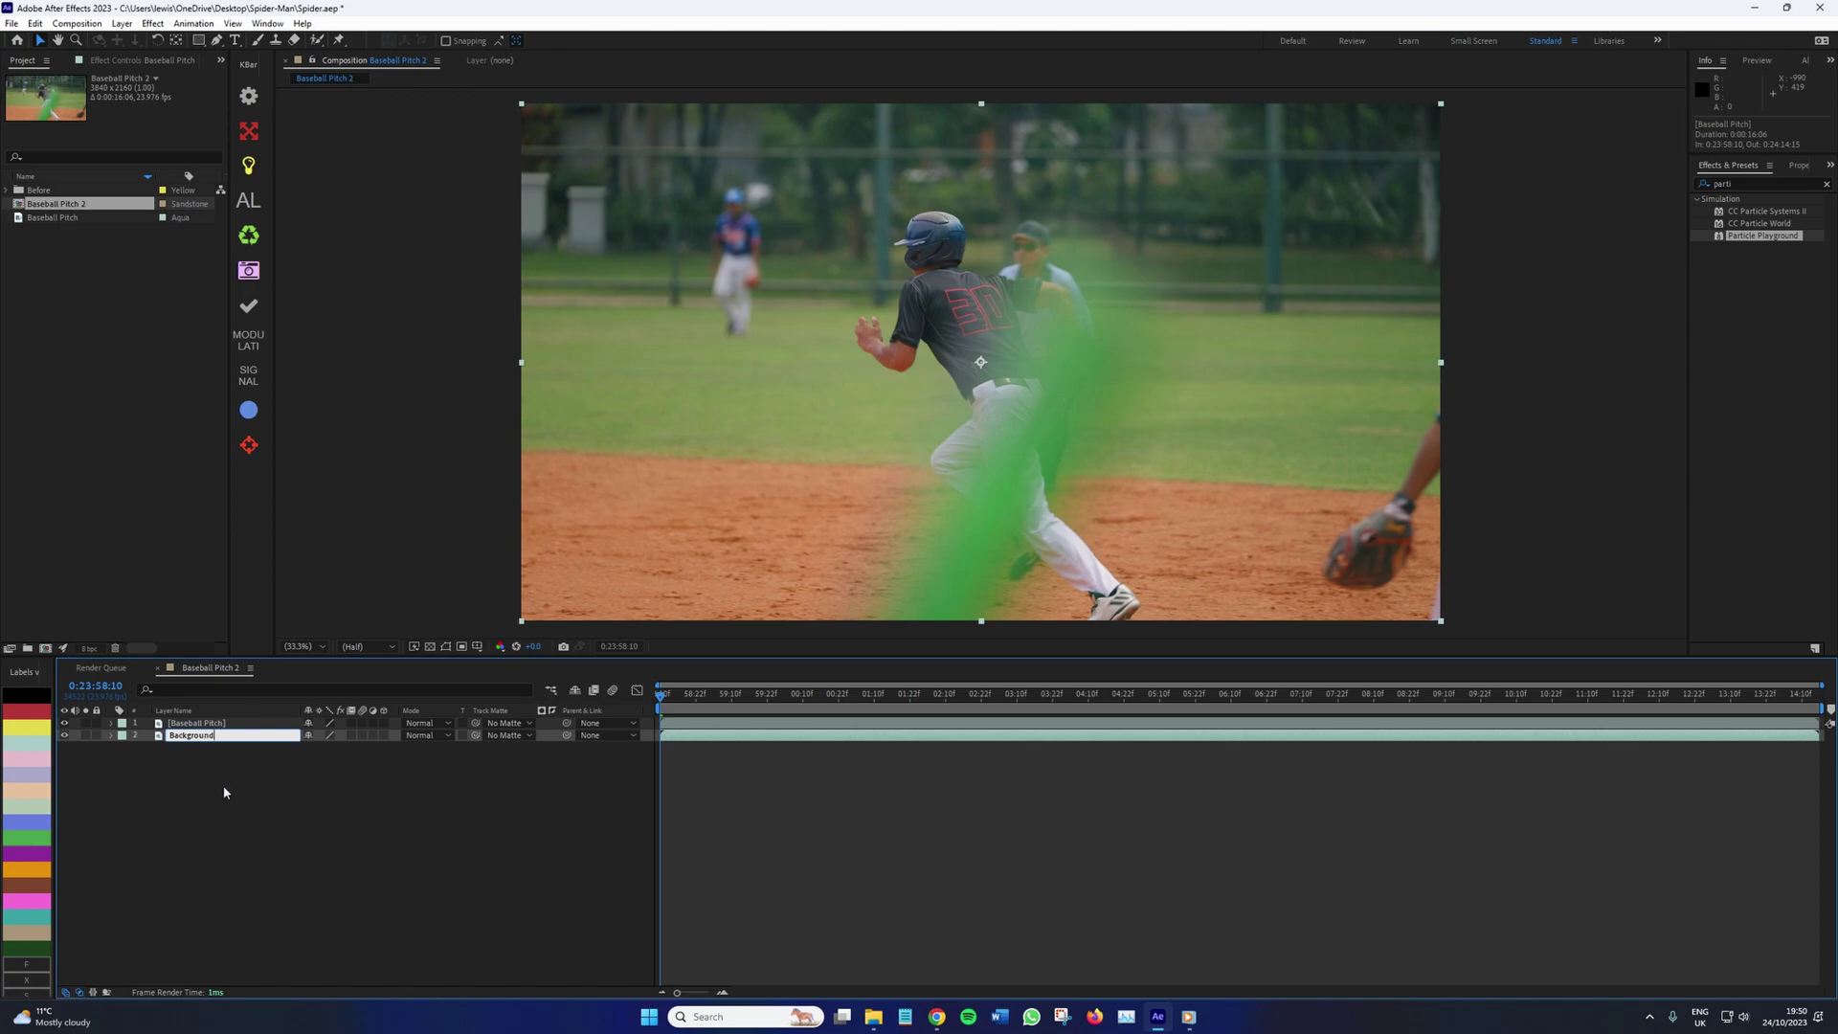
click(224, 793)
click(96, 735)
Rename the top layer copy to Main Subject
right_click(209, 735)
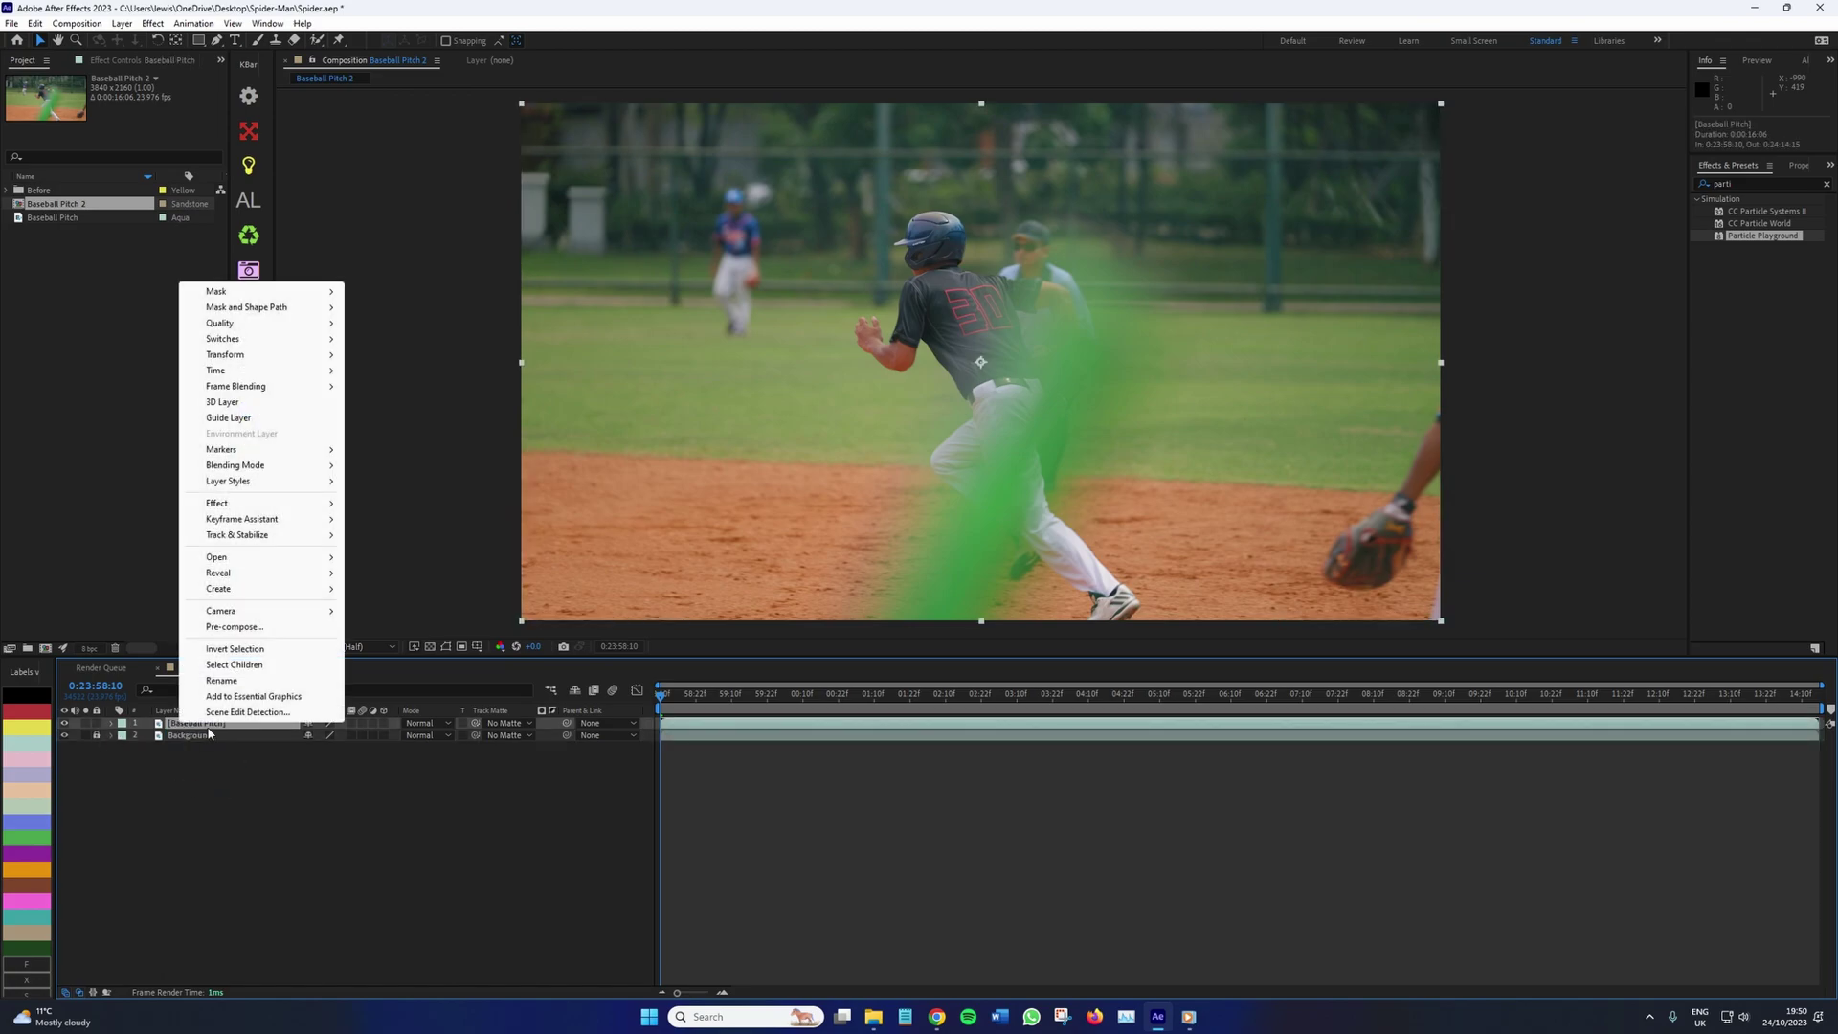
click(222, 680)
text(Main Subject)
key(Return)
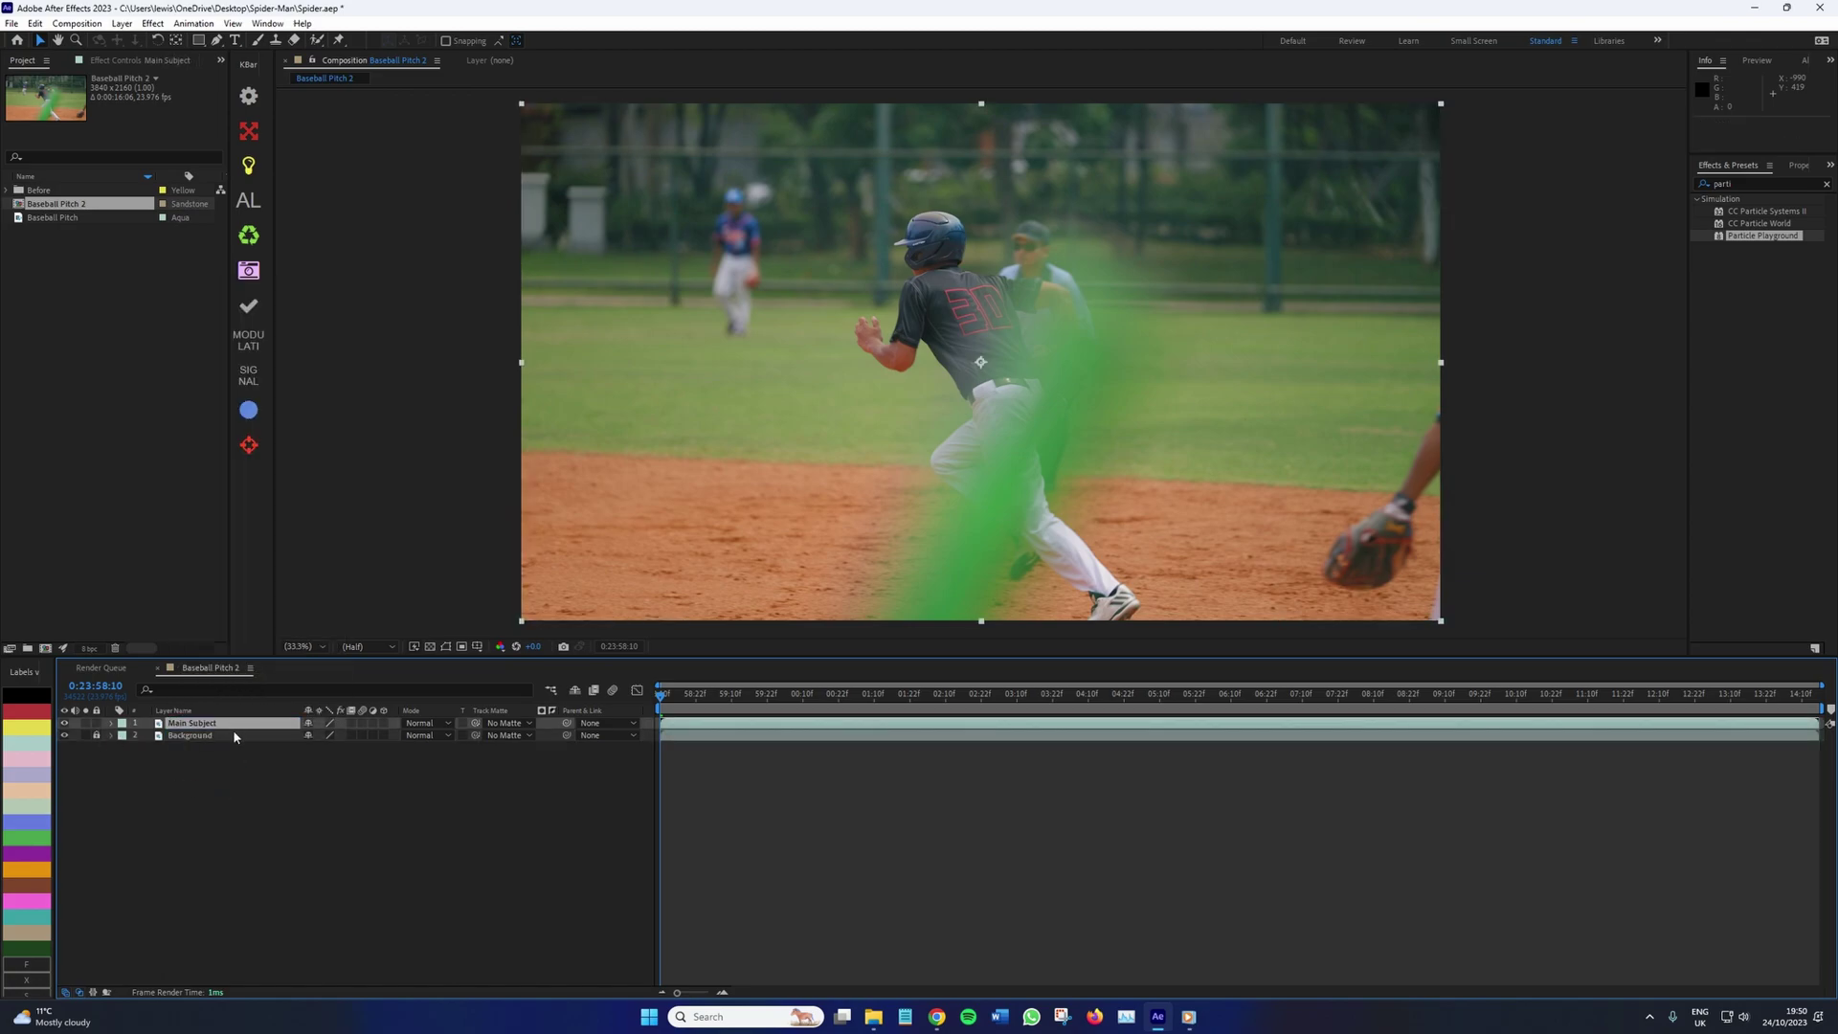
In the Main Subject Layer panel, paint Roto Brush strokes over the runner's body and left arm
double_click(213, 724)
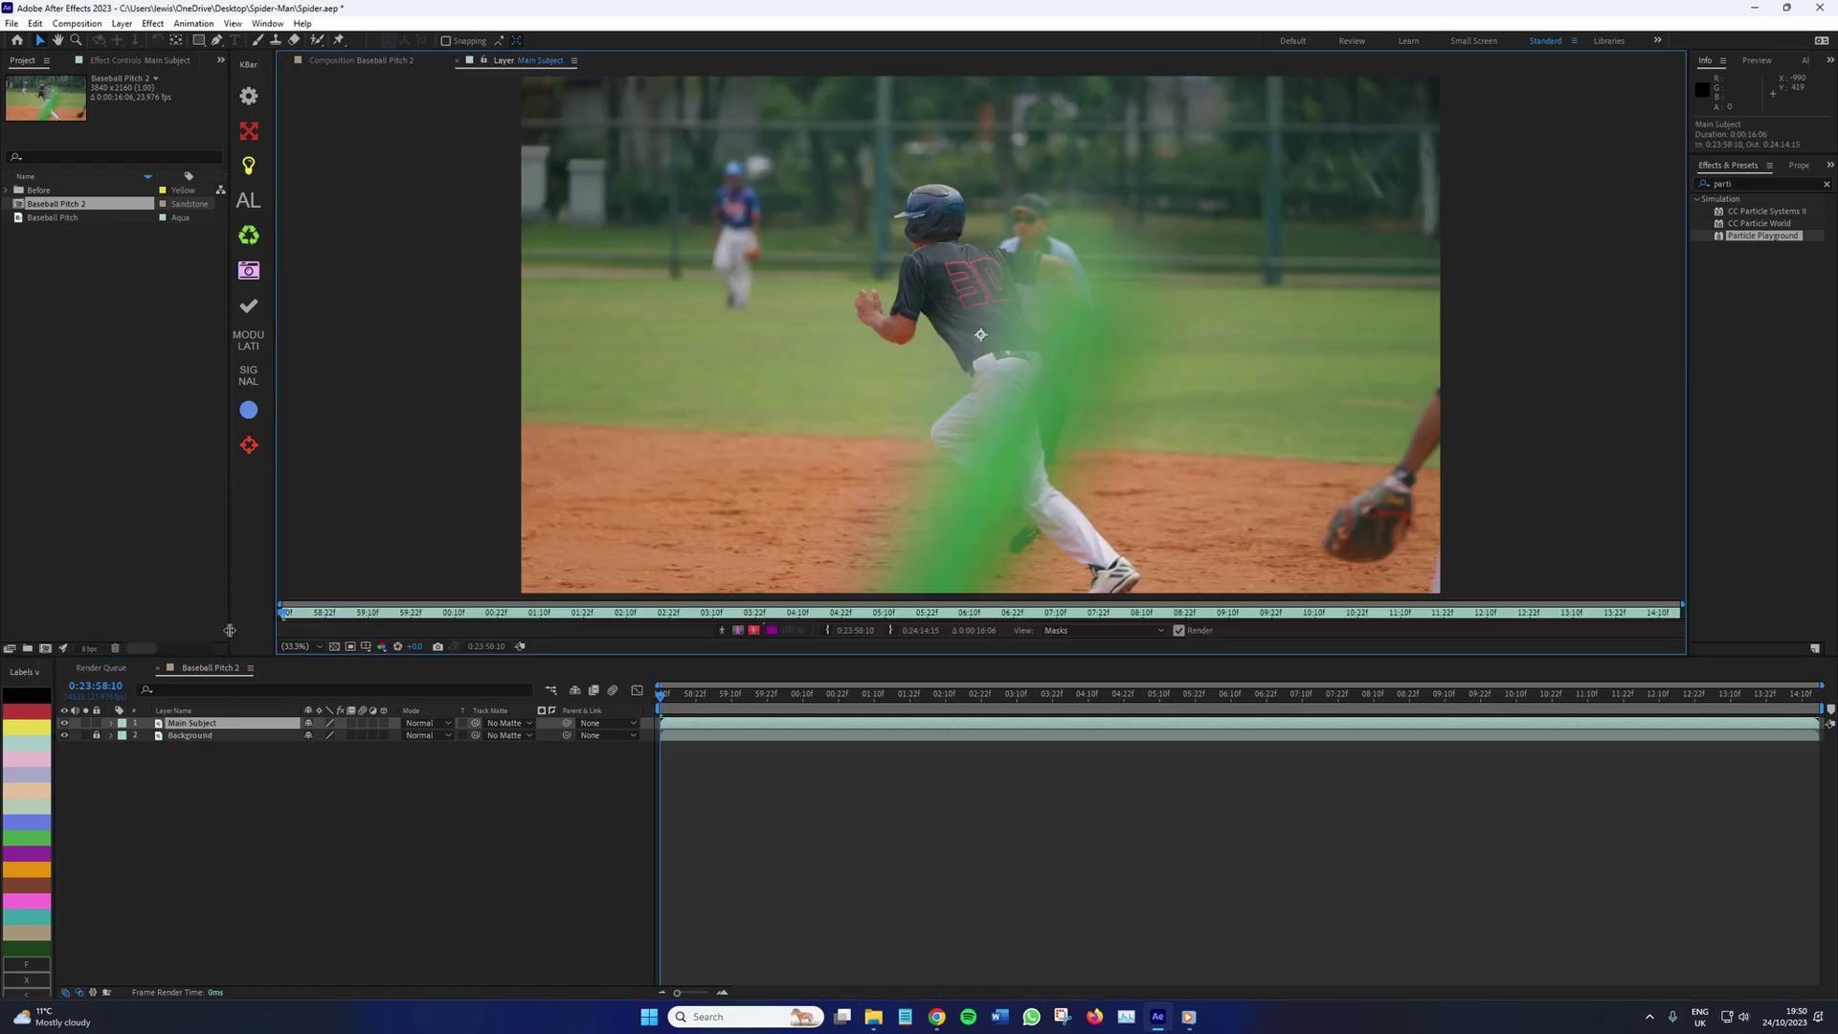
click(317, 42)
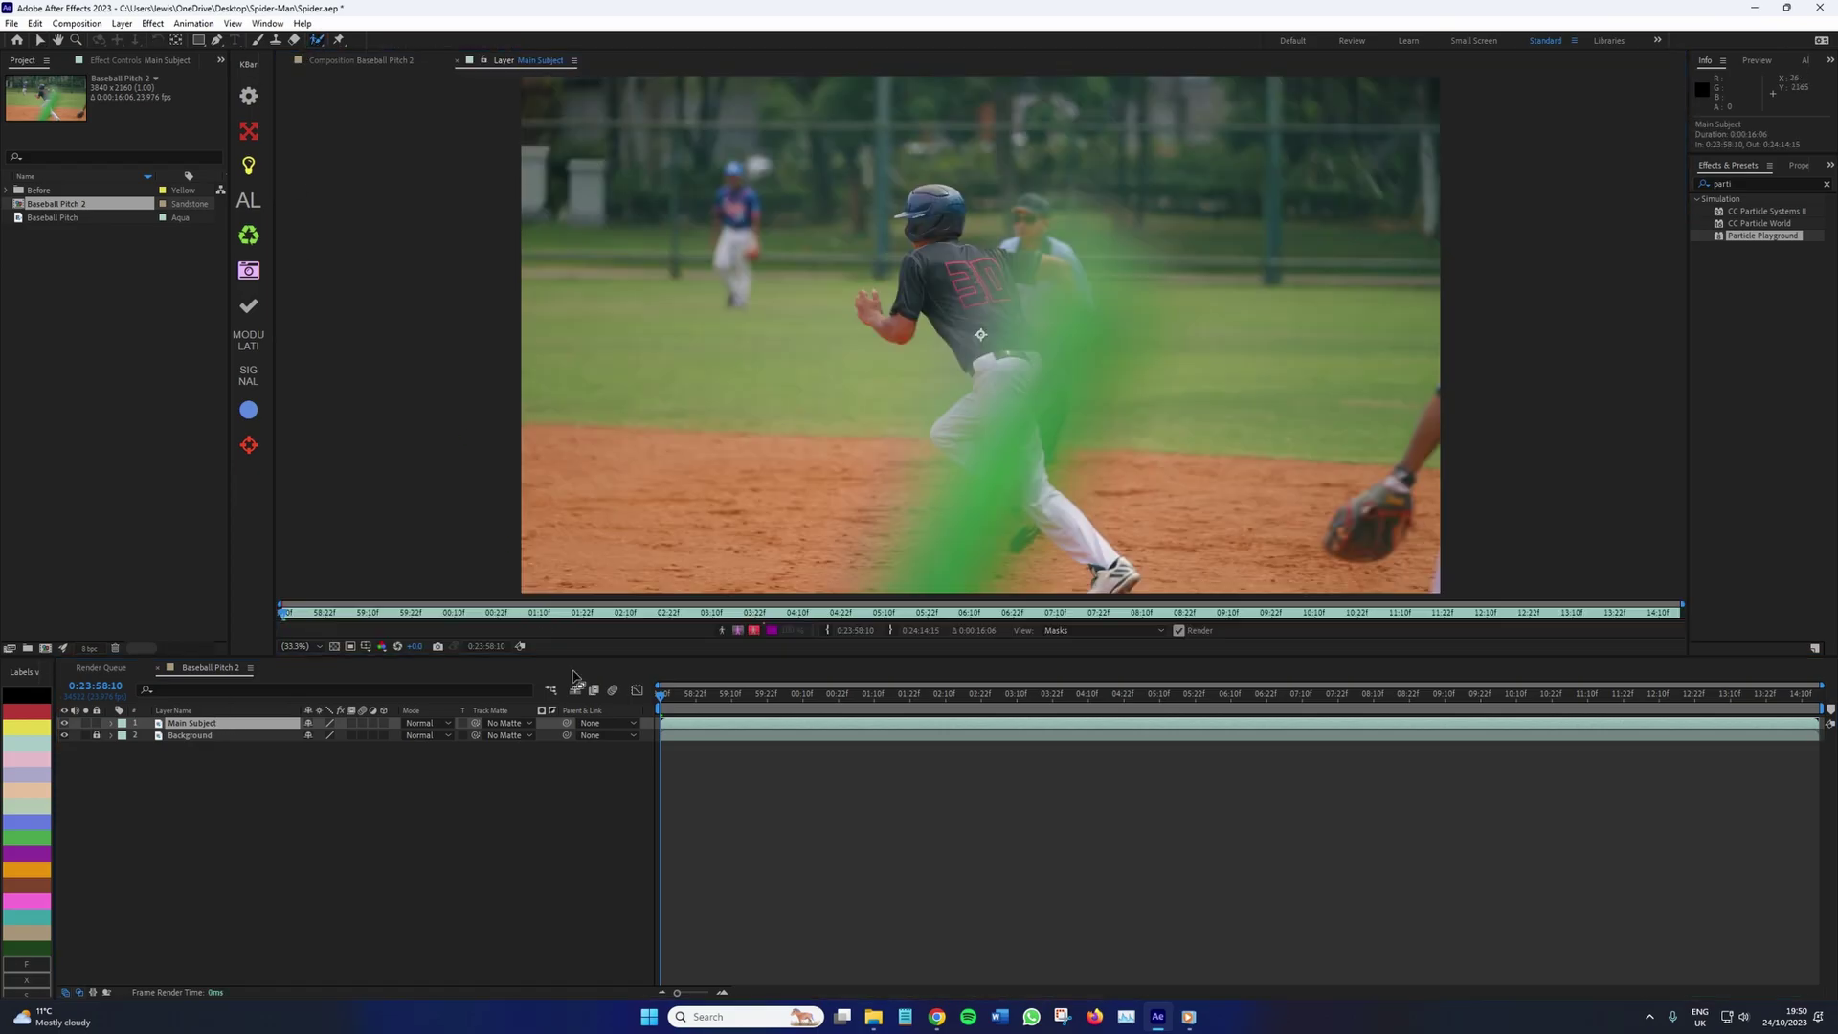
drag(674, 704, 874, 696)
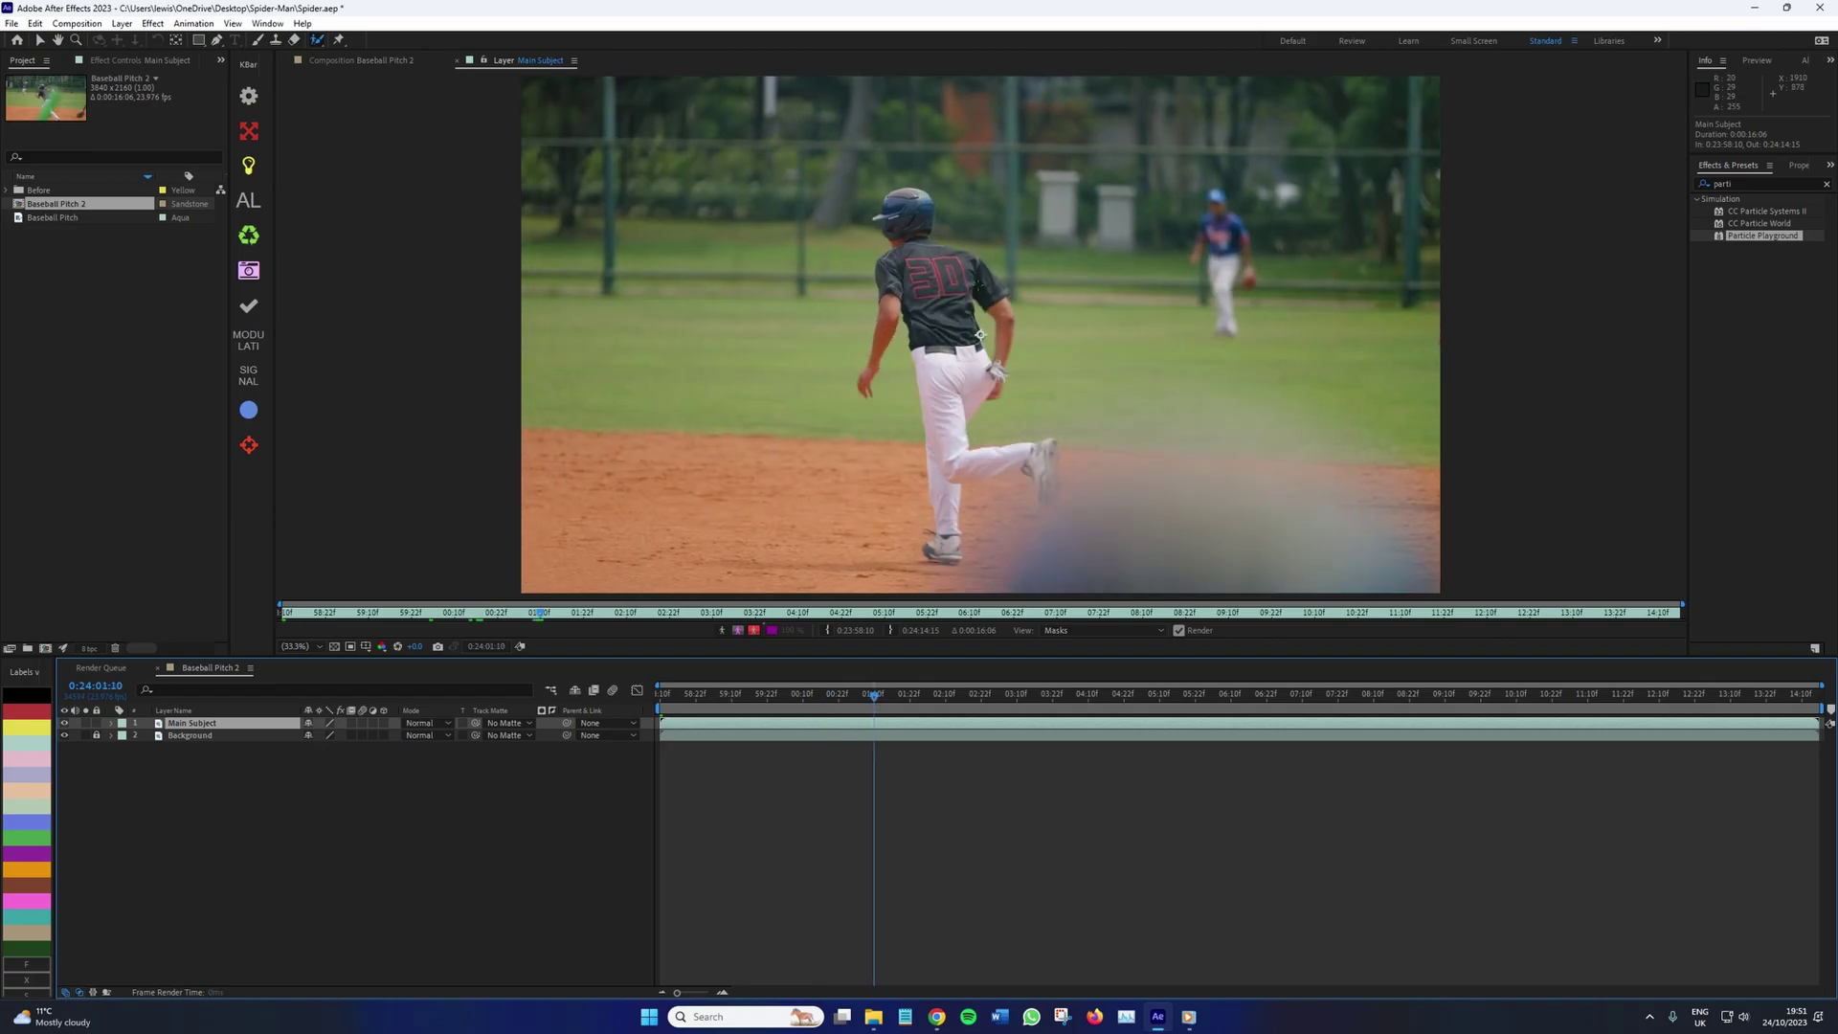
drag(946, 517, 904, 203)
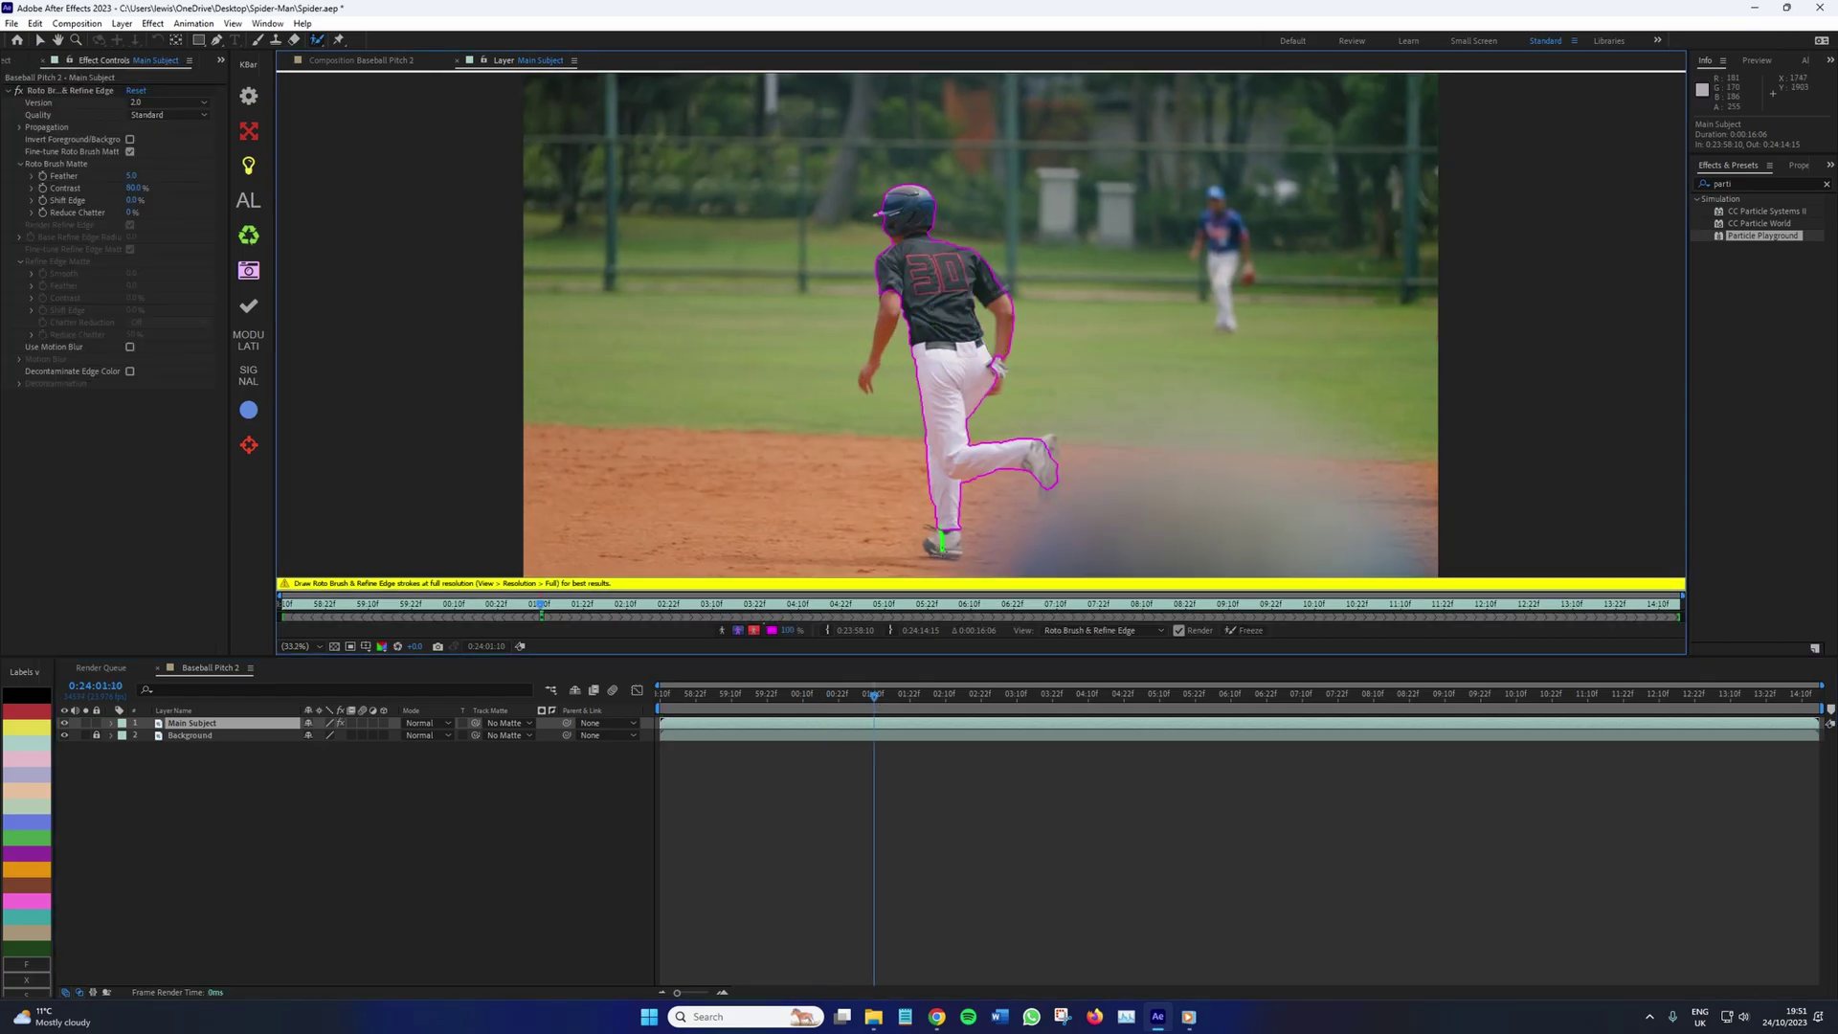
drag(891, 283, 859, 388)
Propagate the runner's Roto Brush outline through the clip and check it on nearby frames
drag(874, 697, 1088, 706)
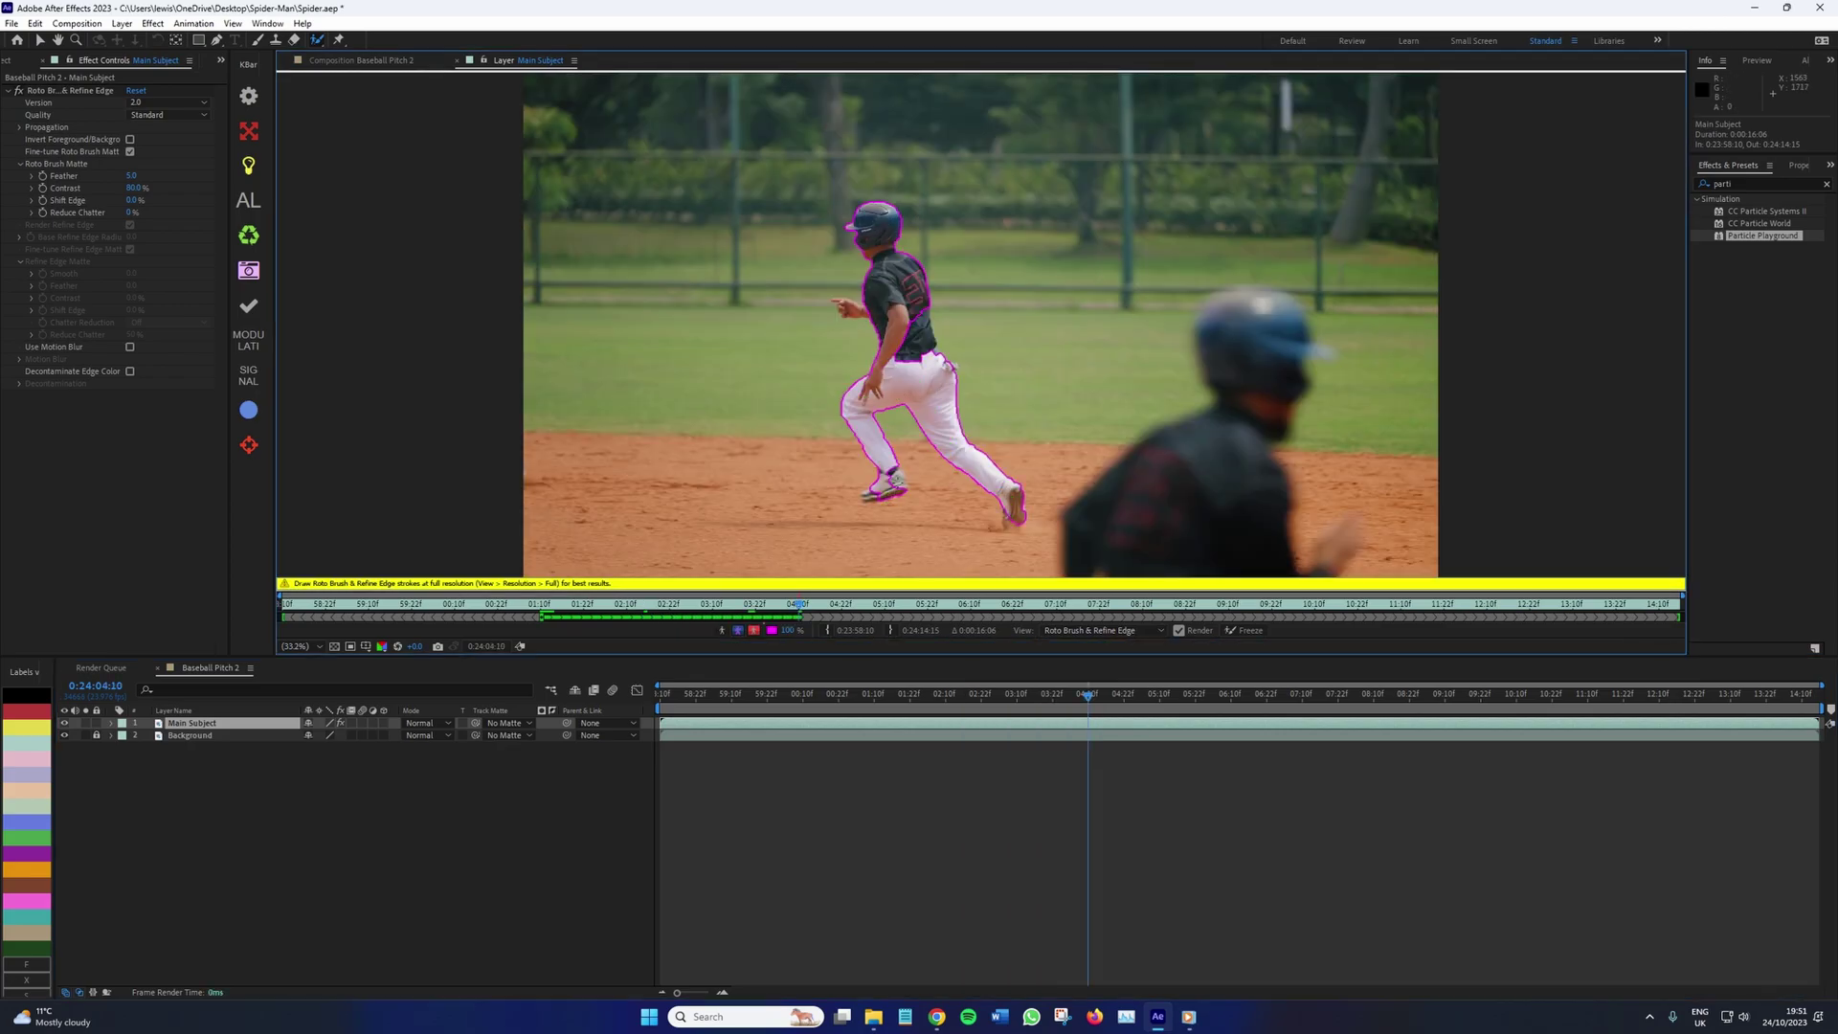
mouse_move(1088, 706)
mouse_down()
mouse_move(1055, 706)
mouse_move(1128, 707)
mouse_move(1038, 706)
mouse_move(1058, 702)
mouse_up()
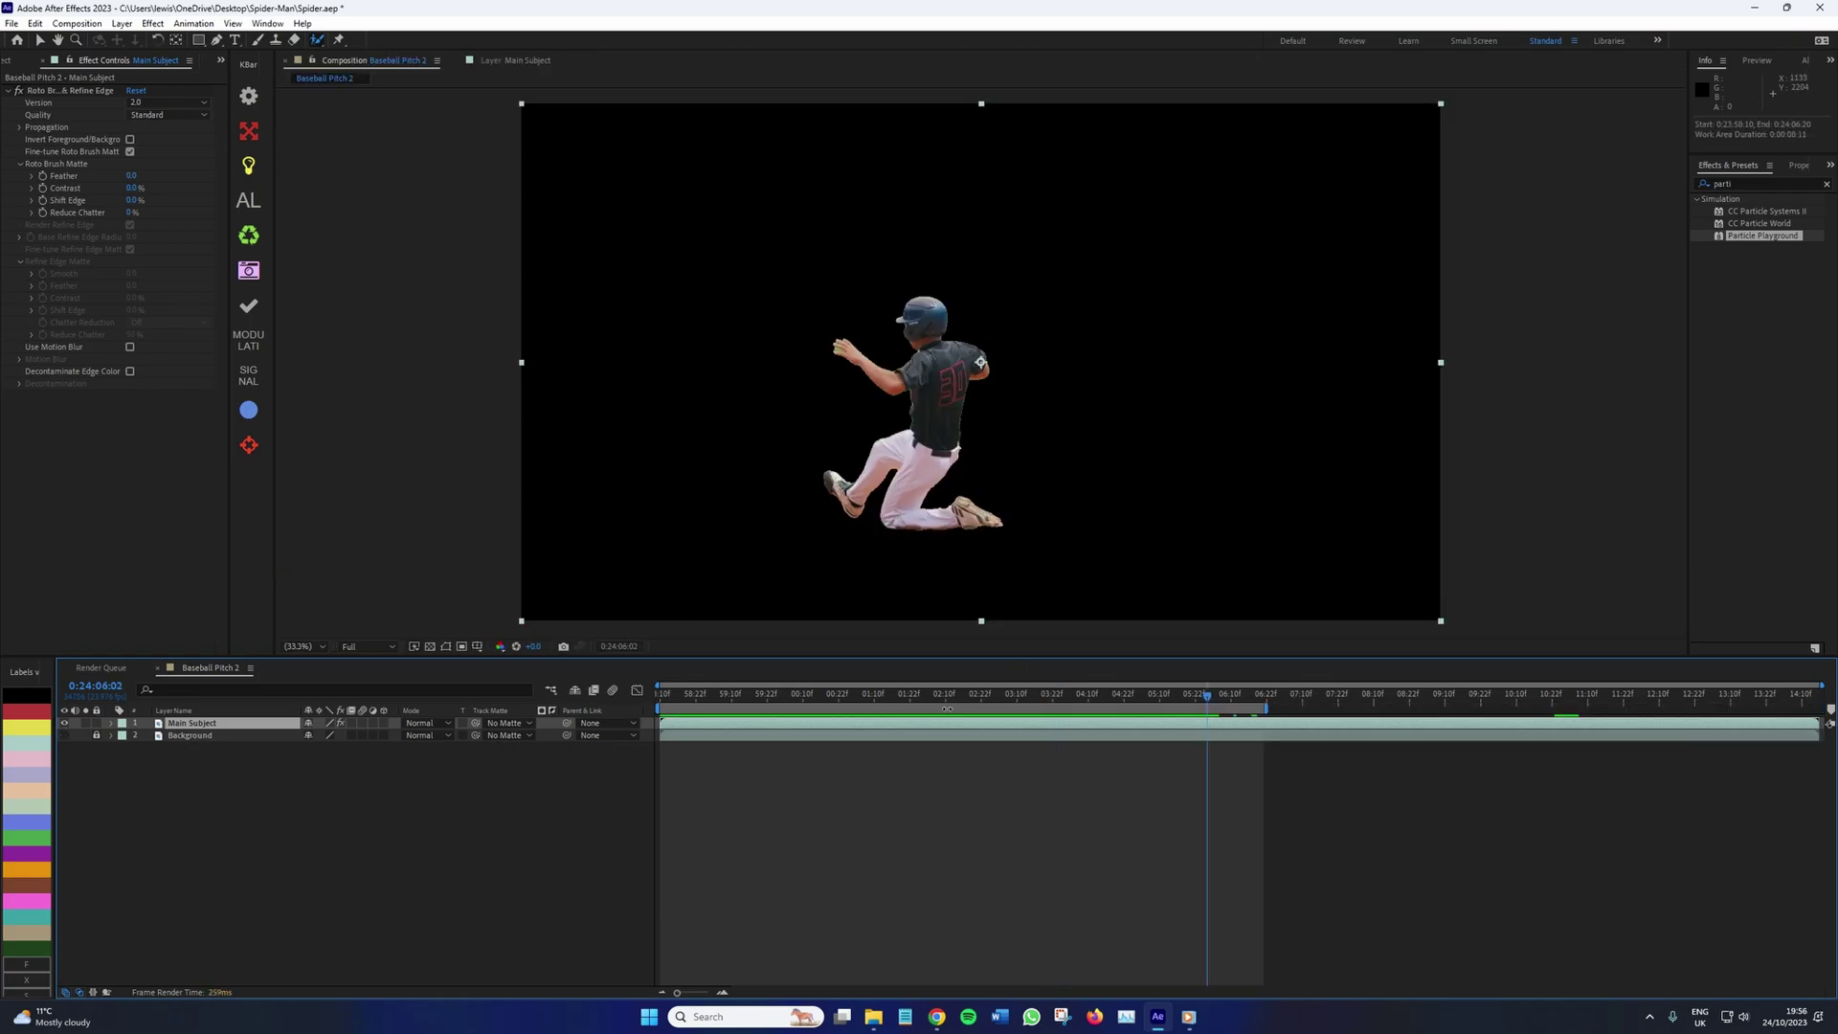
click(942, 702)
drag(942, 702, 977, 679)
Feather the runner's Roto Brush matte and raise its contrast to about 90%
drag(132, 176, 170, 177)
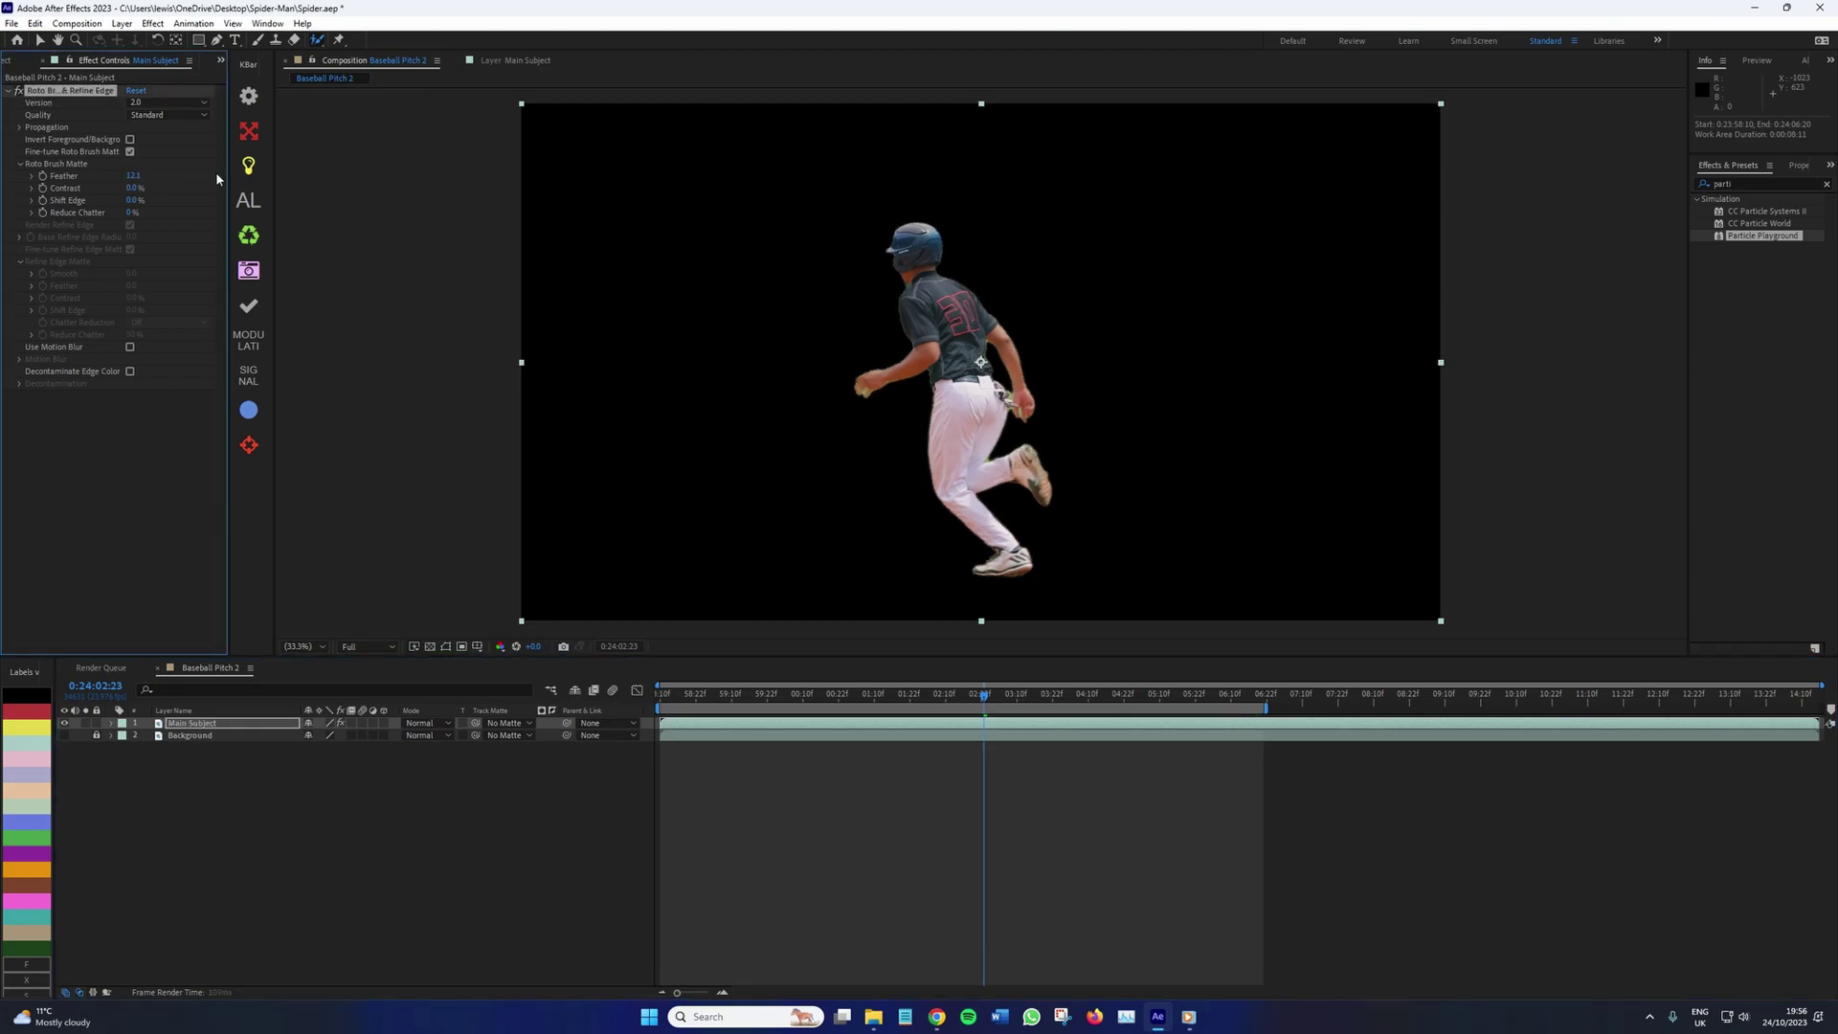
key(/)
drag(628, 256, 639, 316)
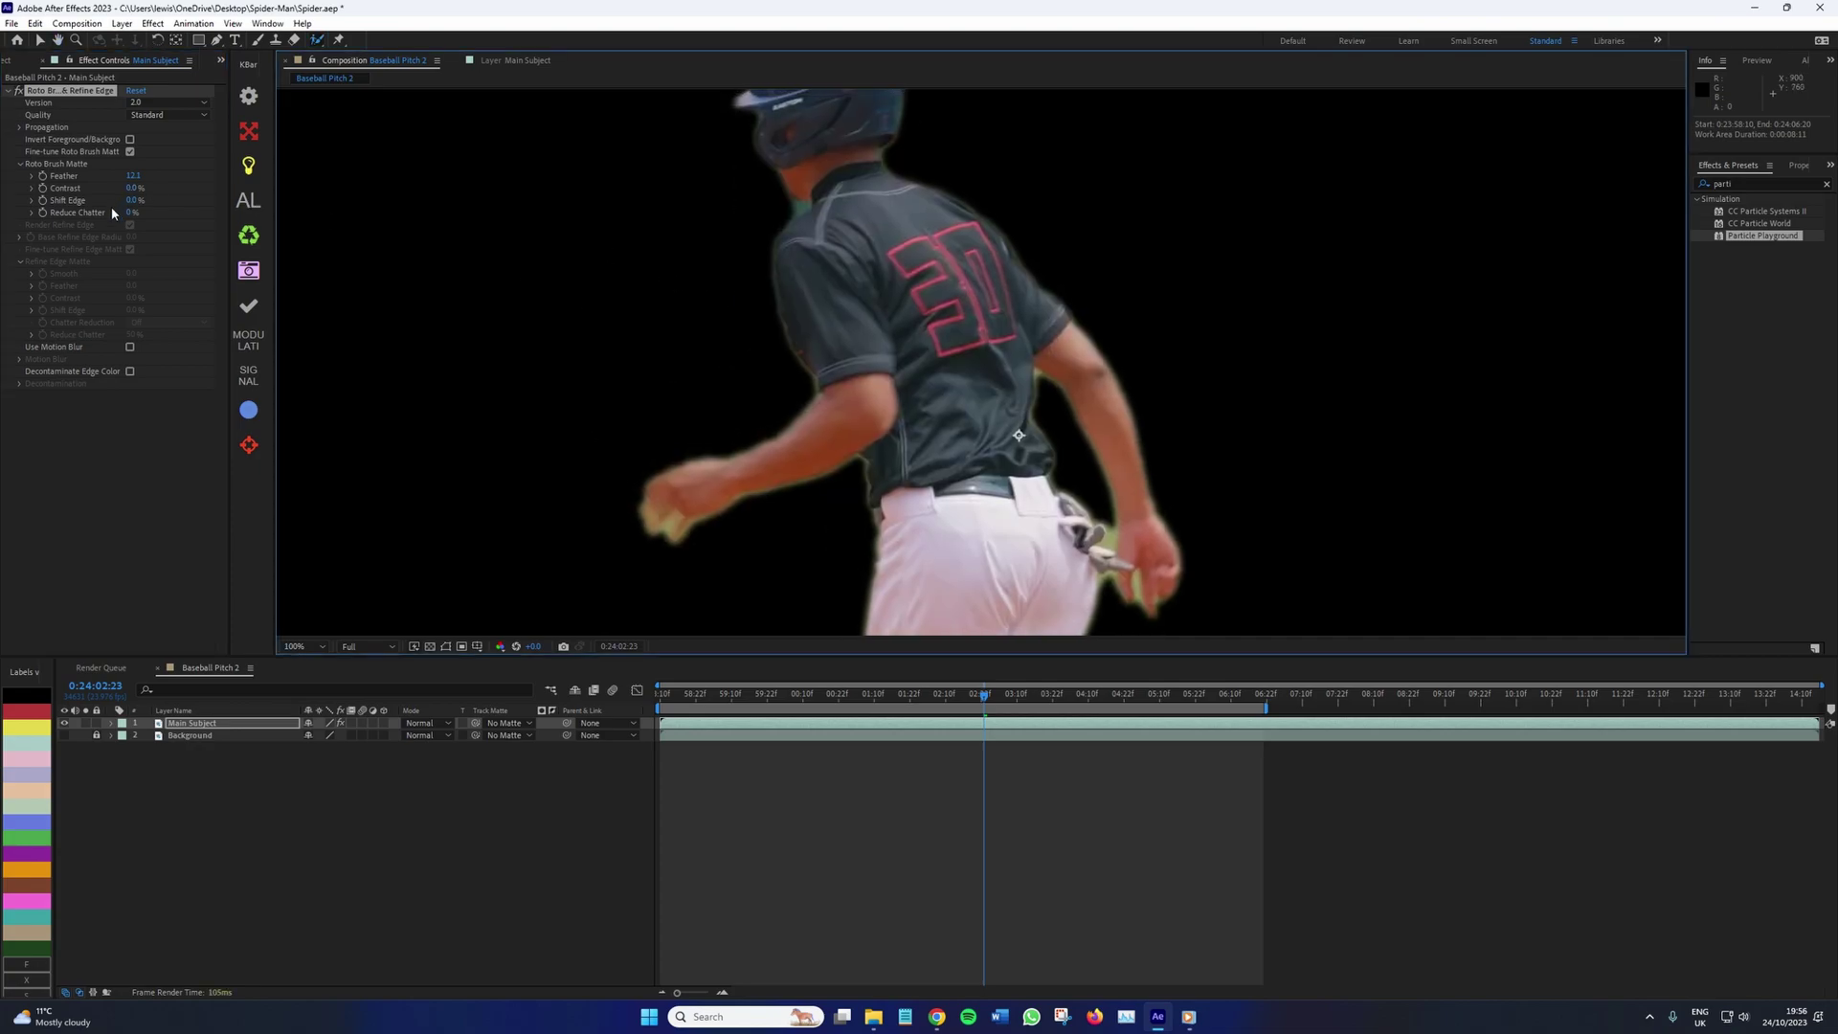
drag(130, 191, 706, 192)
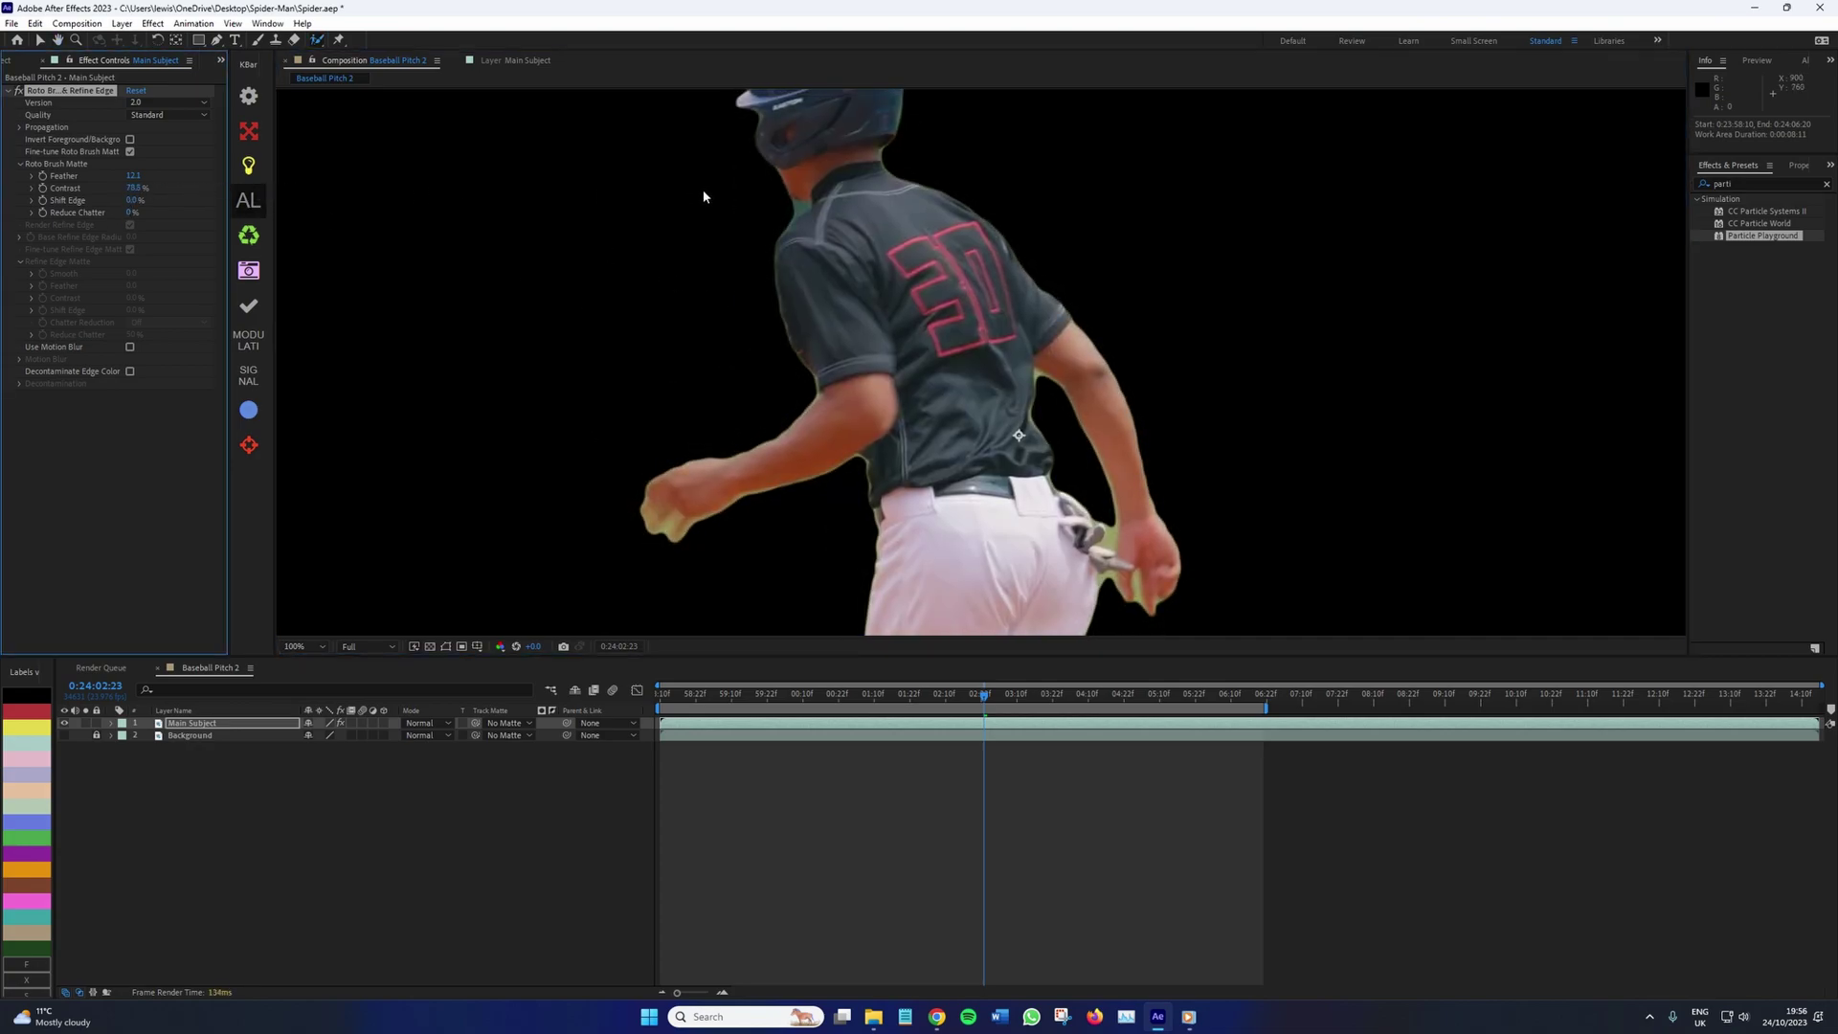
key(comma)
drag(984, 723, 1061, 723)
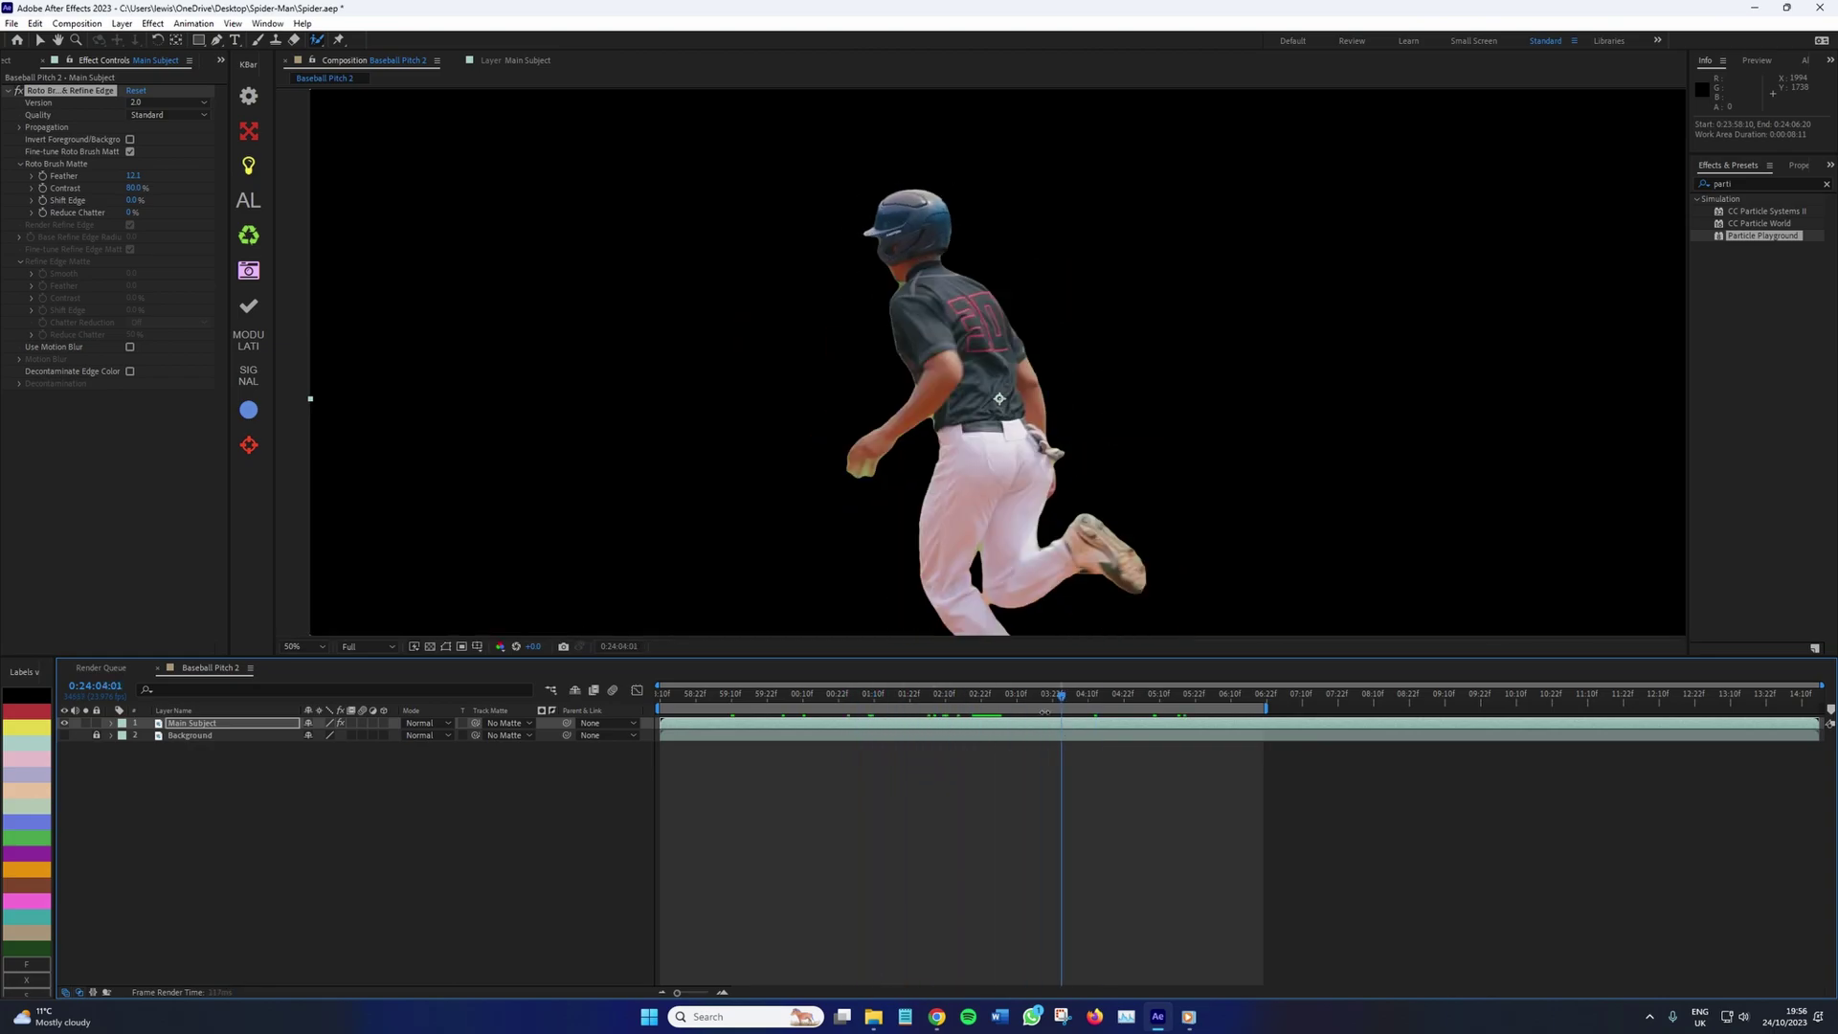
Queue Baseball Pitch 2 and render it as a Photoshop Sequence with RGB + Alpha channels
key(ctrl+m)
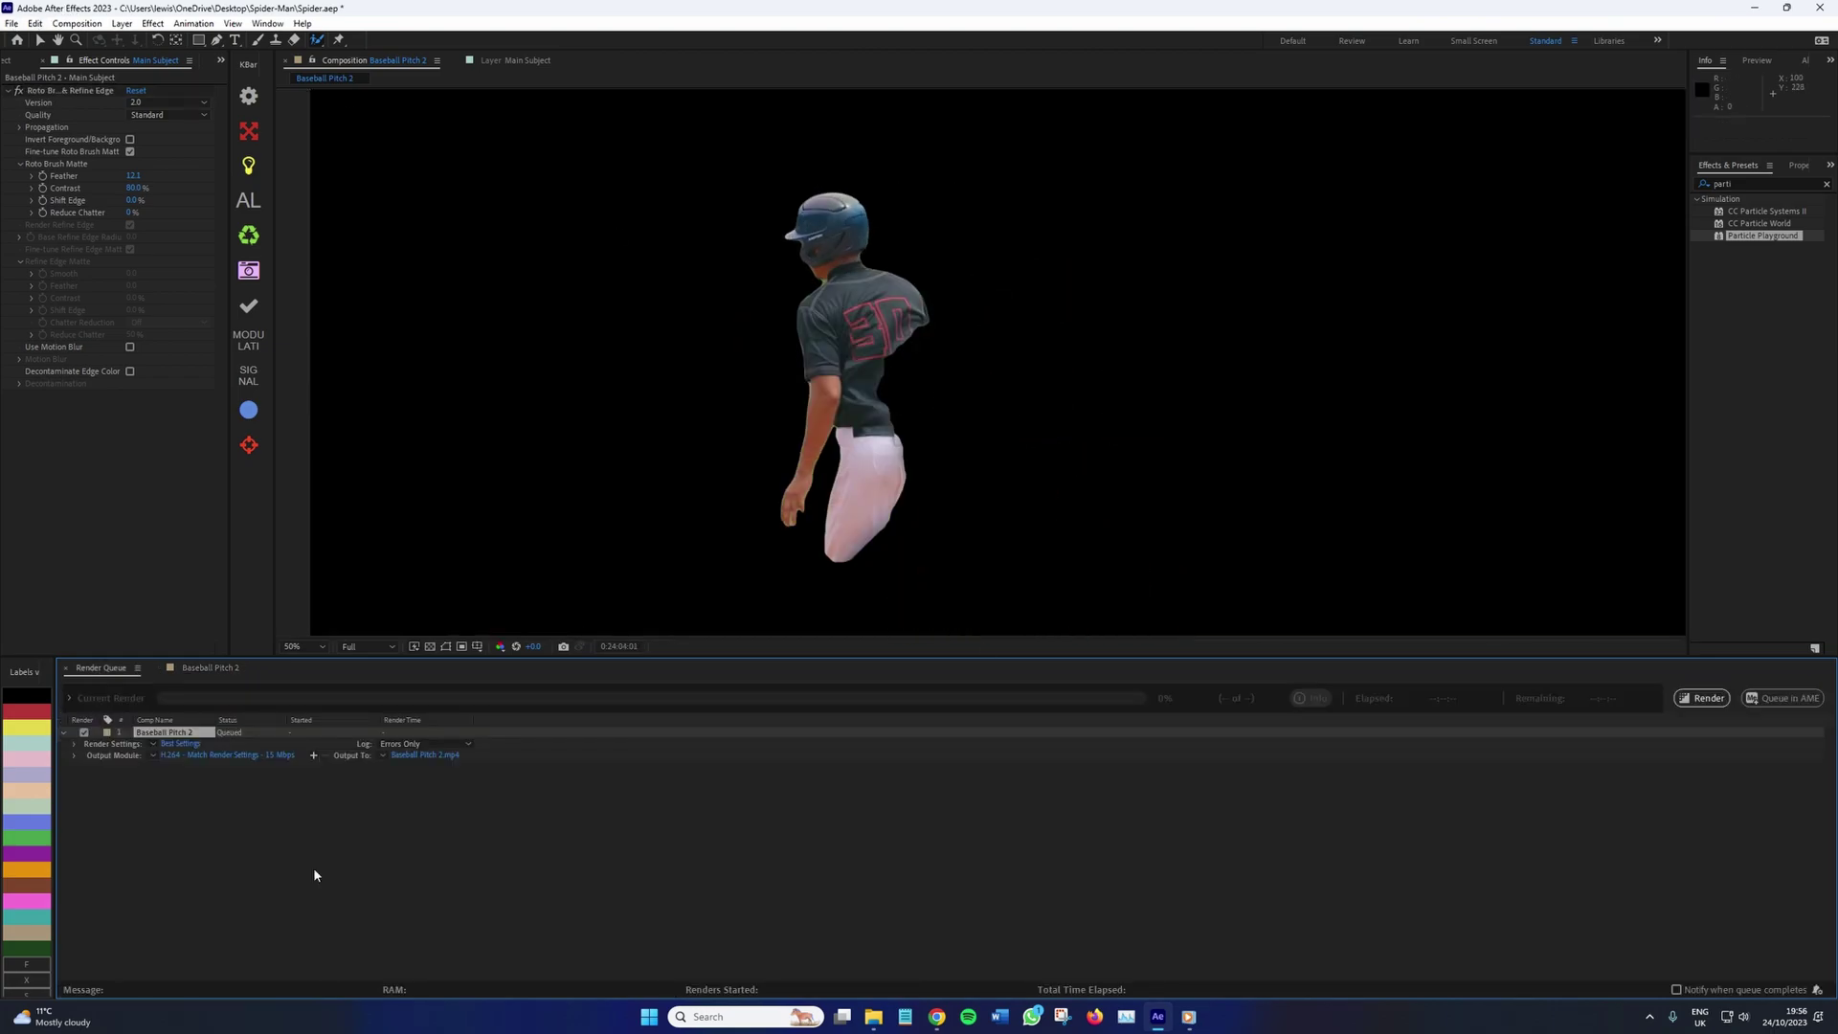
click(184, 757)
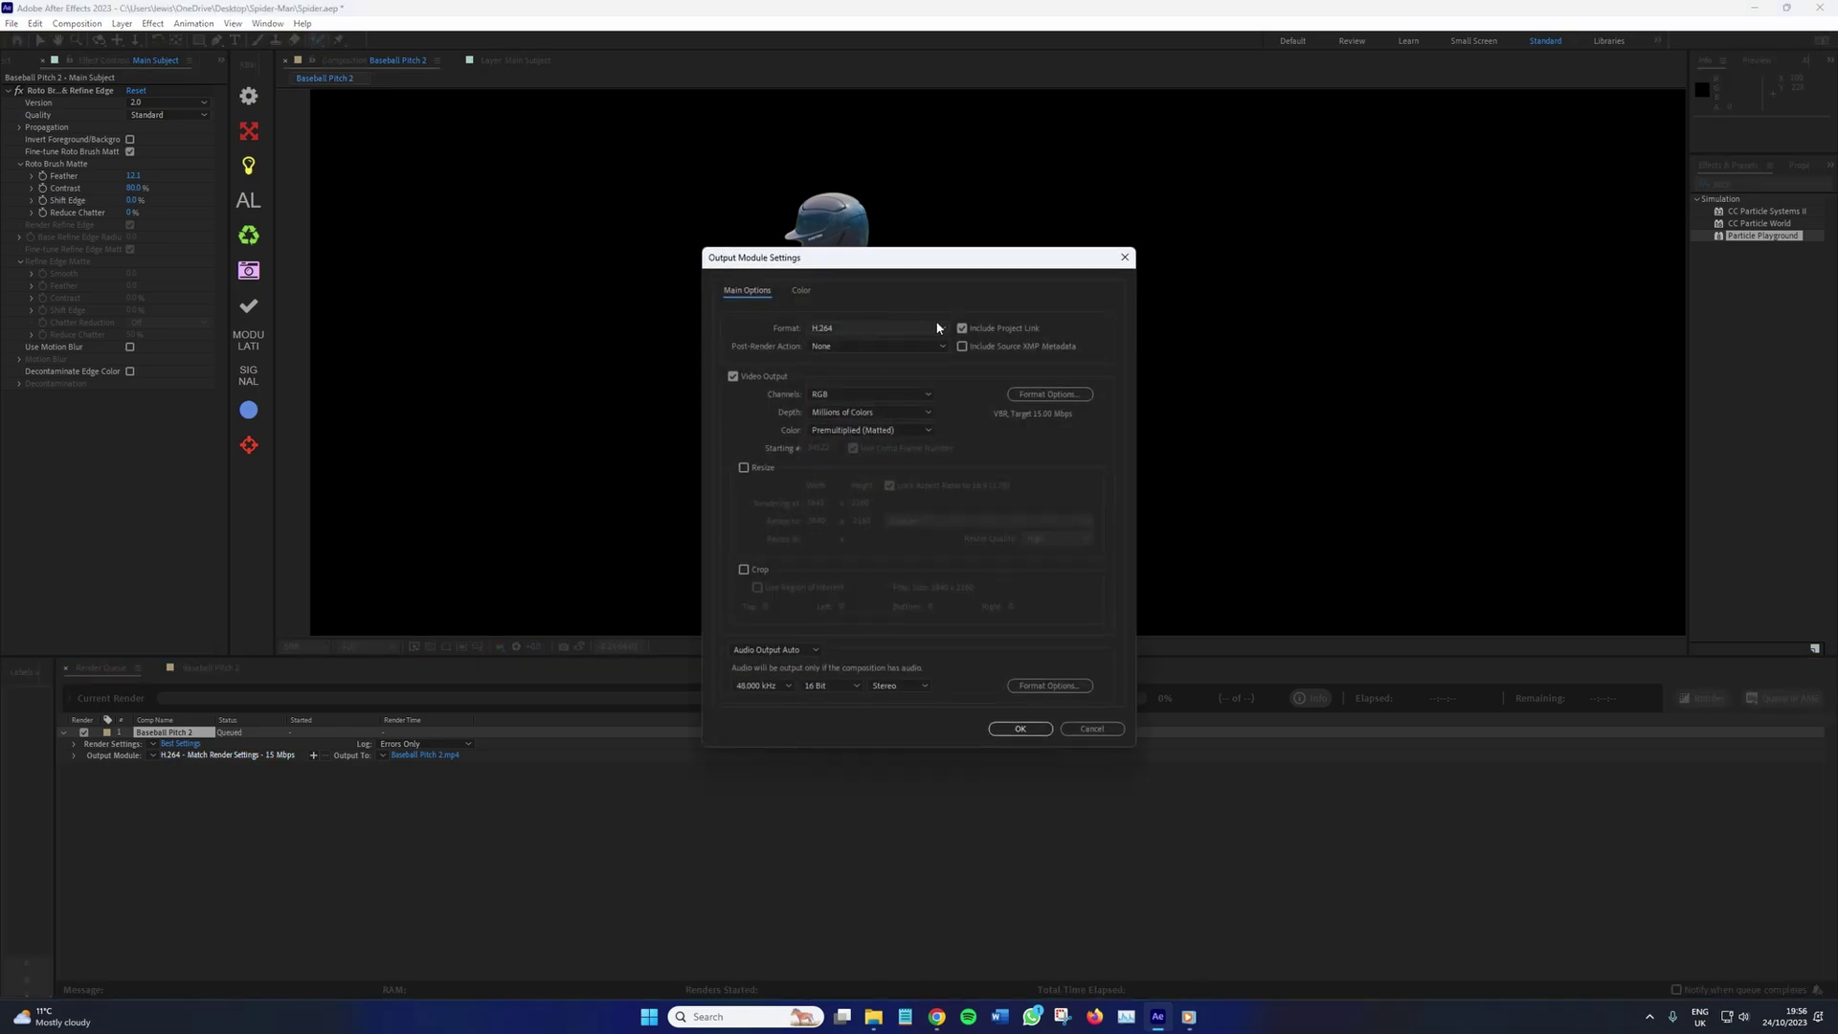
click(879, 328)
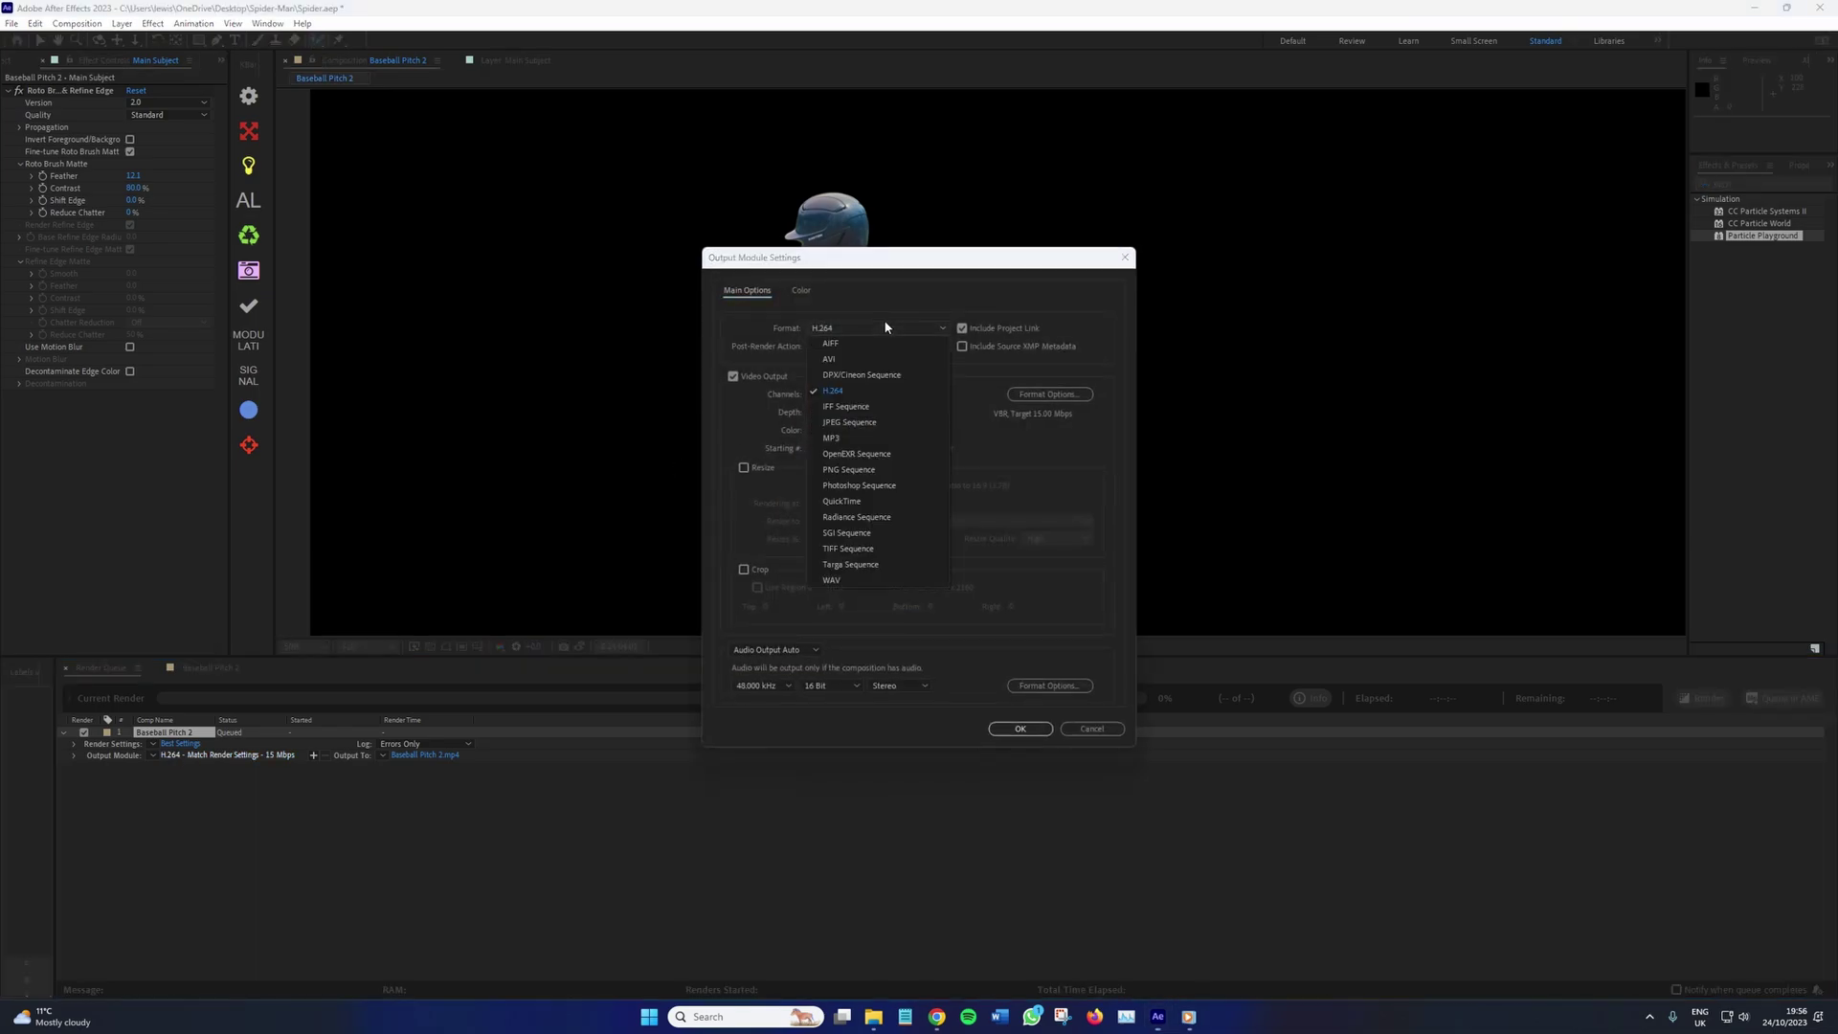
click(881, 485)
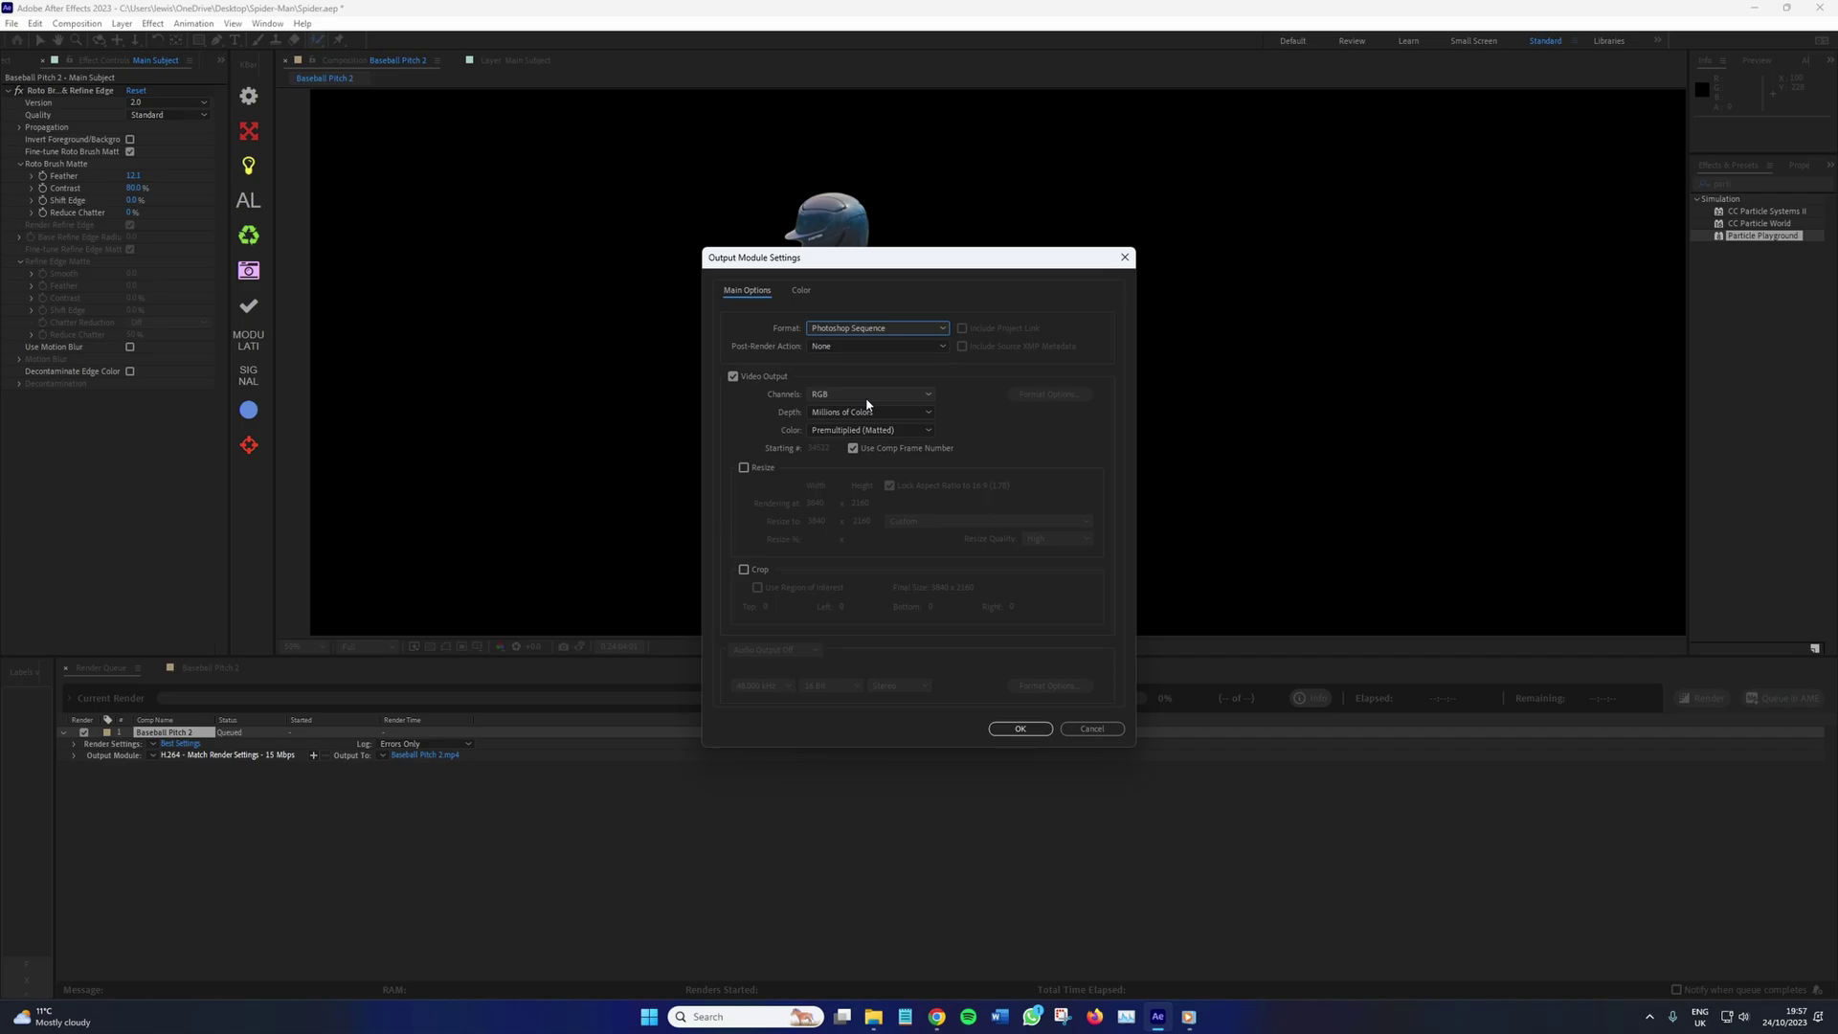
click(866, 398)
click(846, 442)
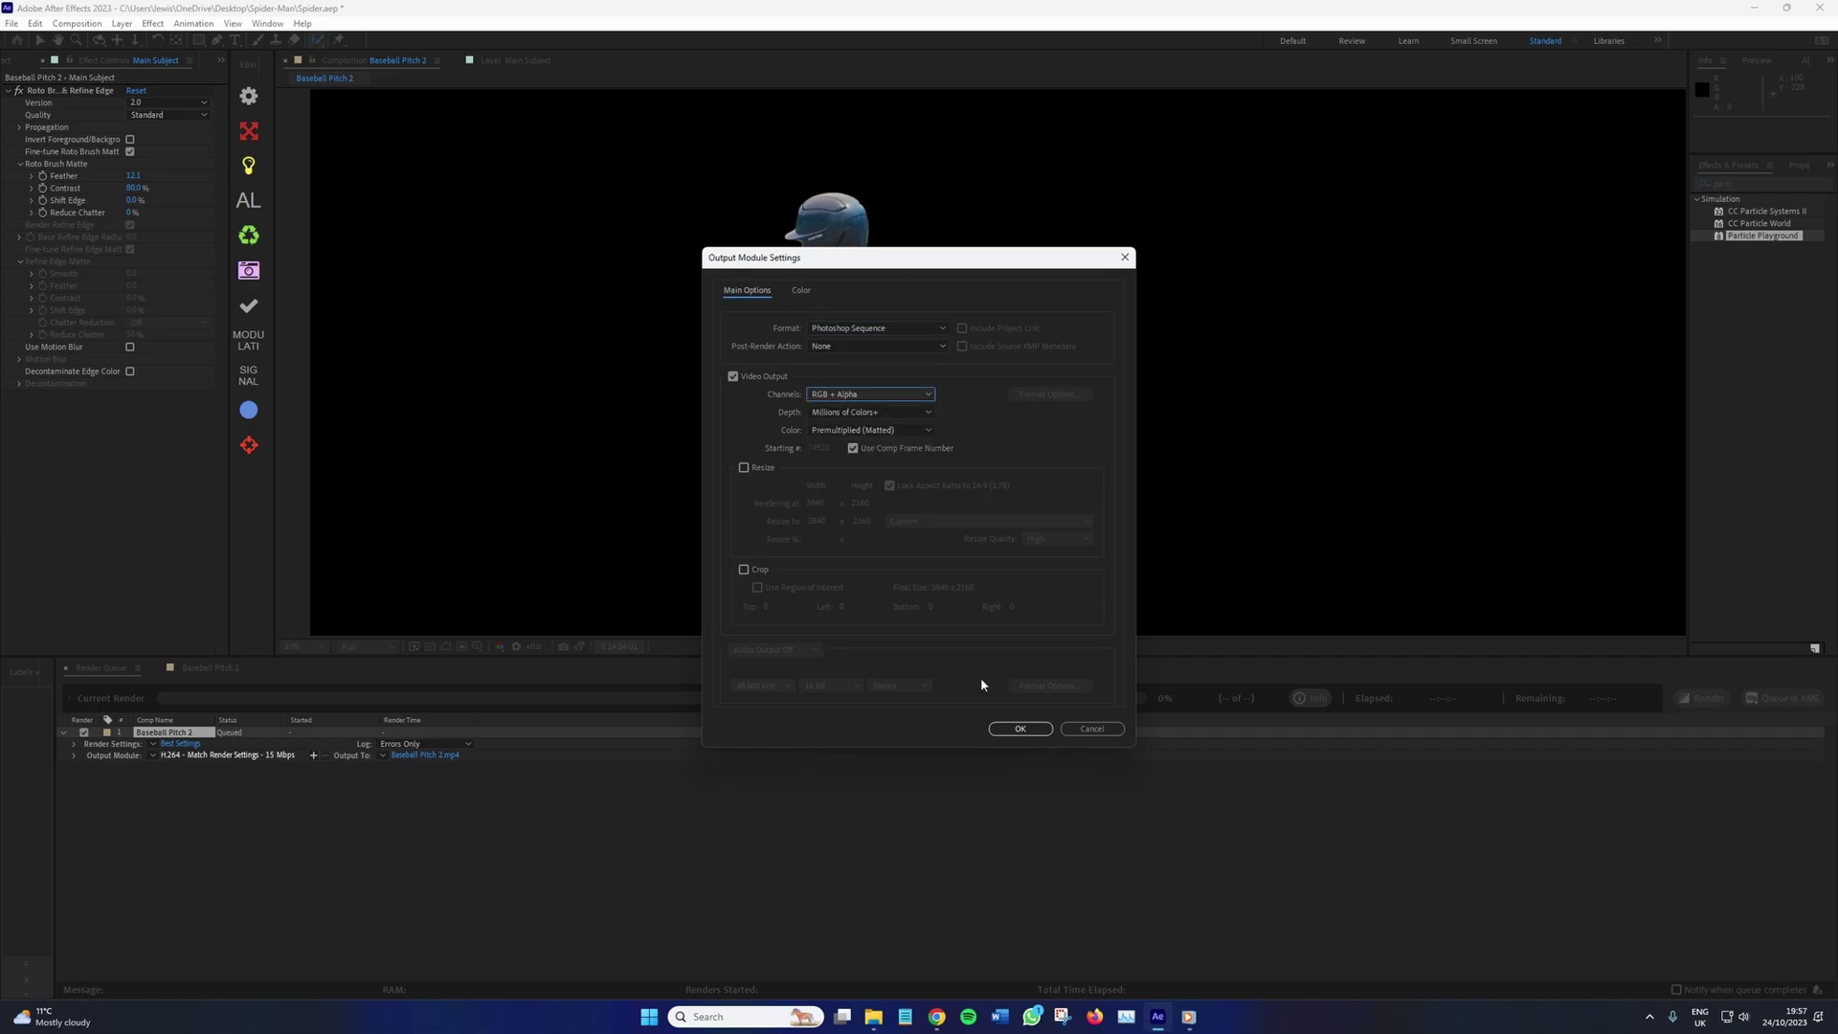
click(1019, 729)
click(1702, 698)
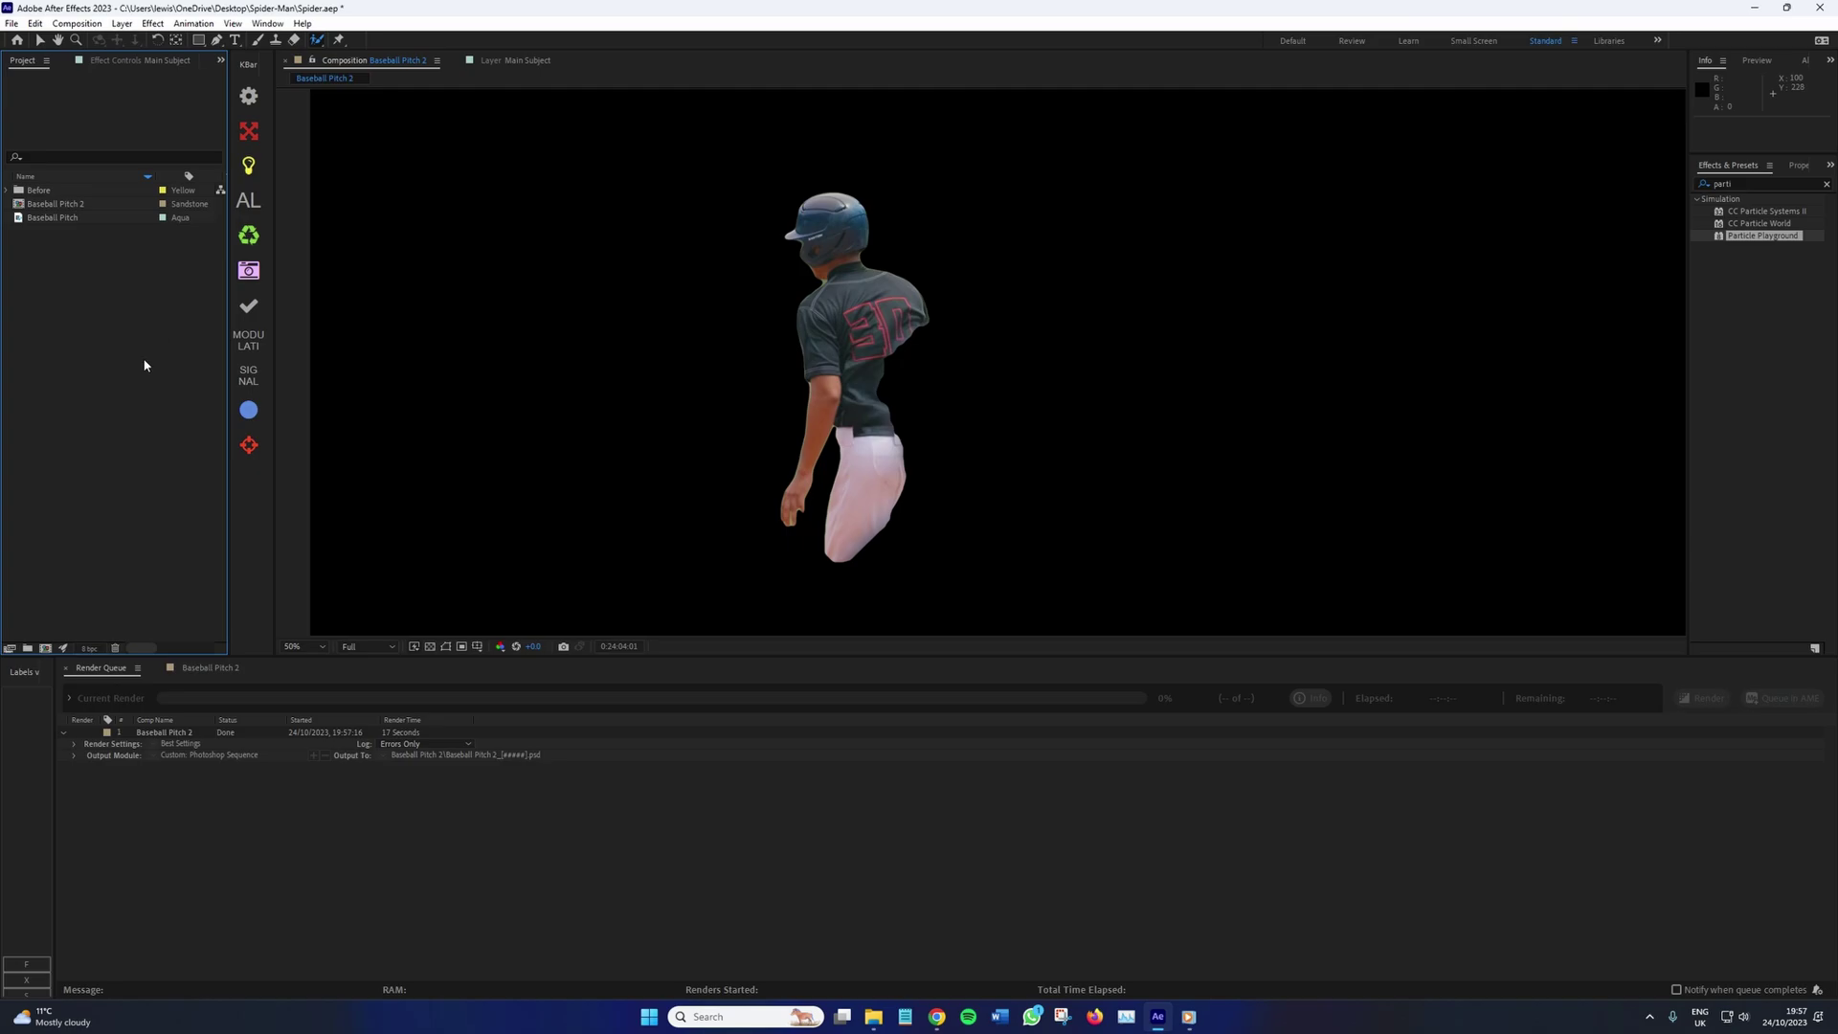
Import the rendered Baseball Pitch 2 PSD frames as a sequence with premultiplied alpha
right_click(110, 319)
mouse_move(201, 388)
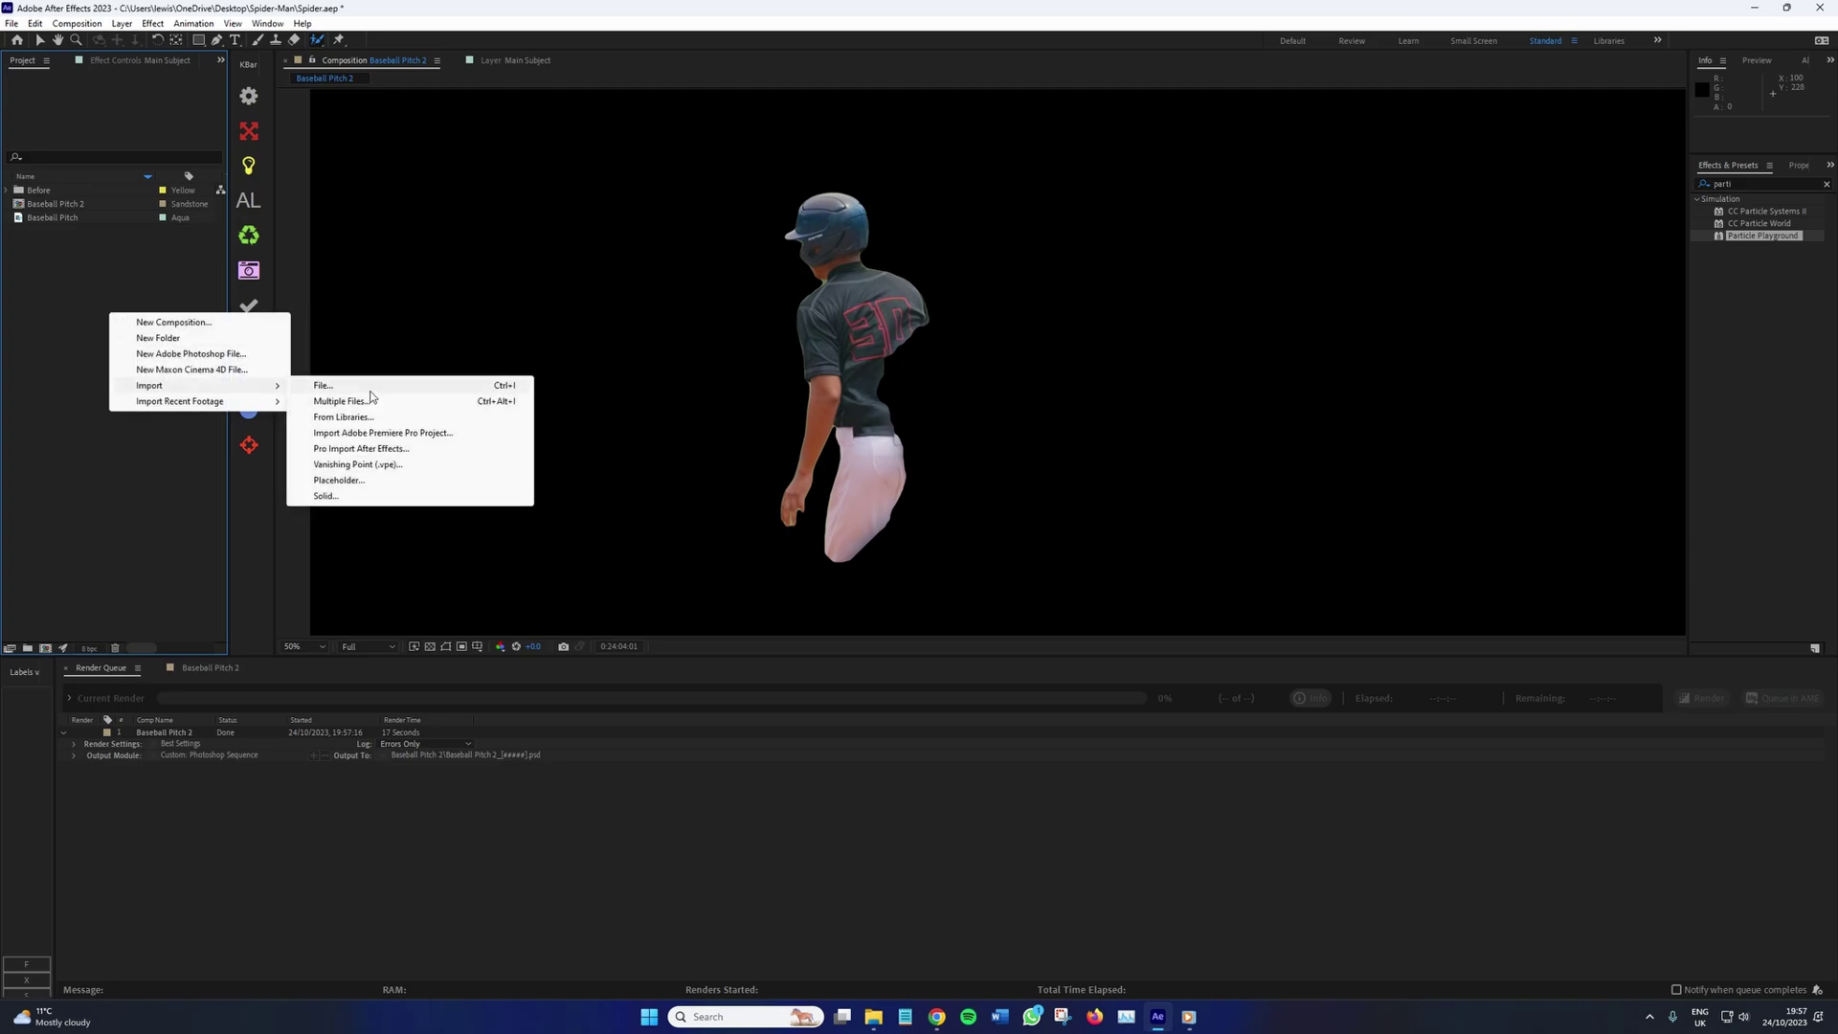
click(371, 392)
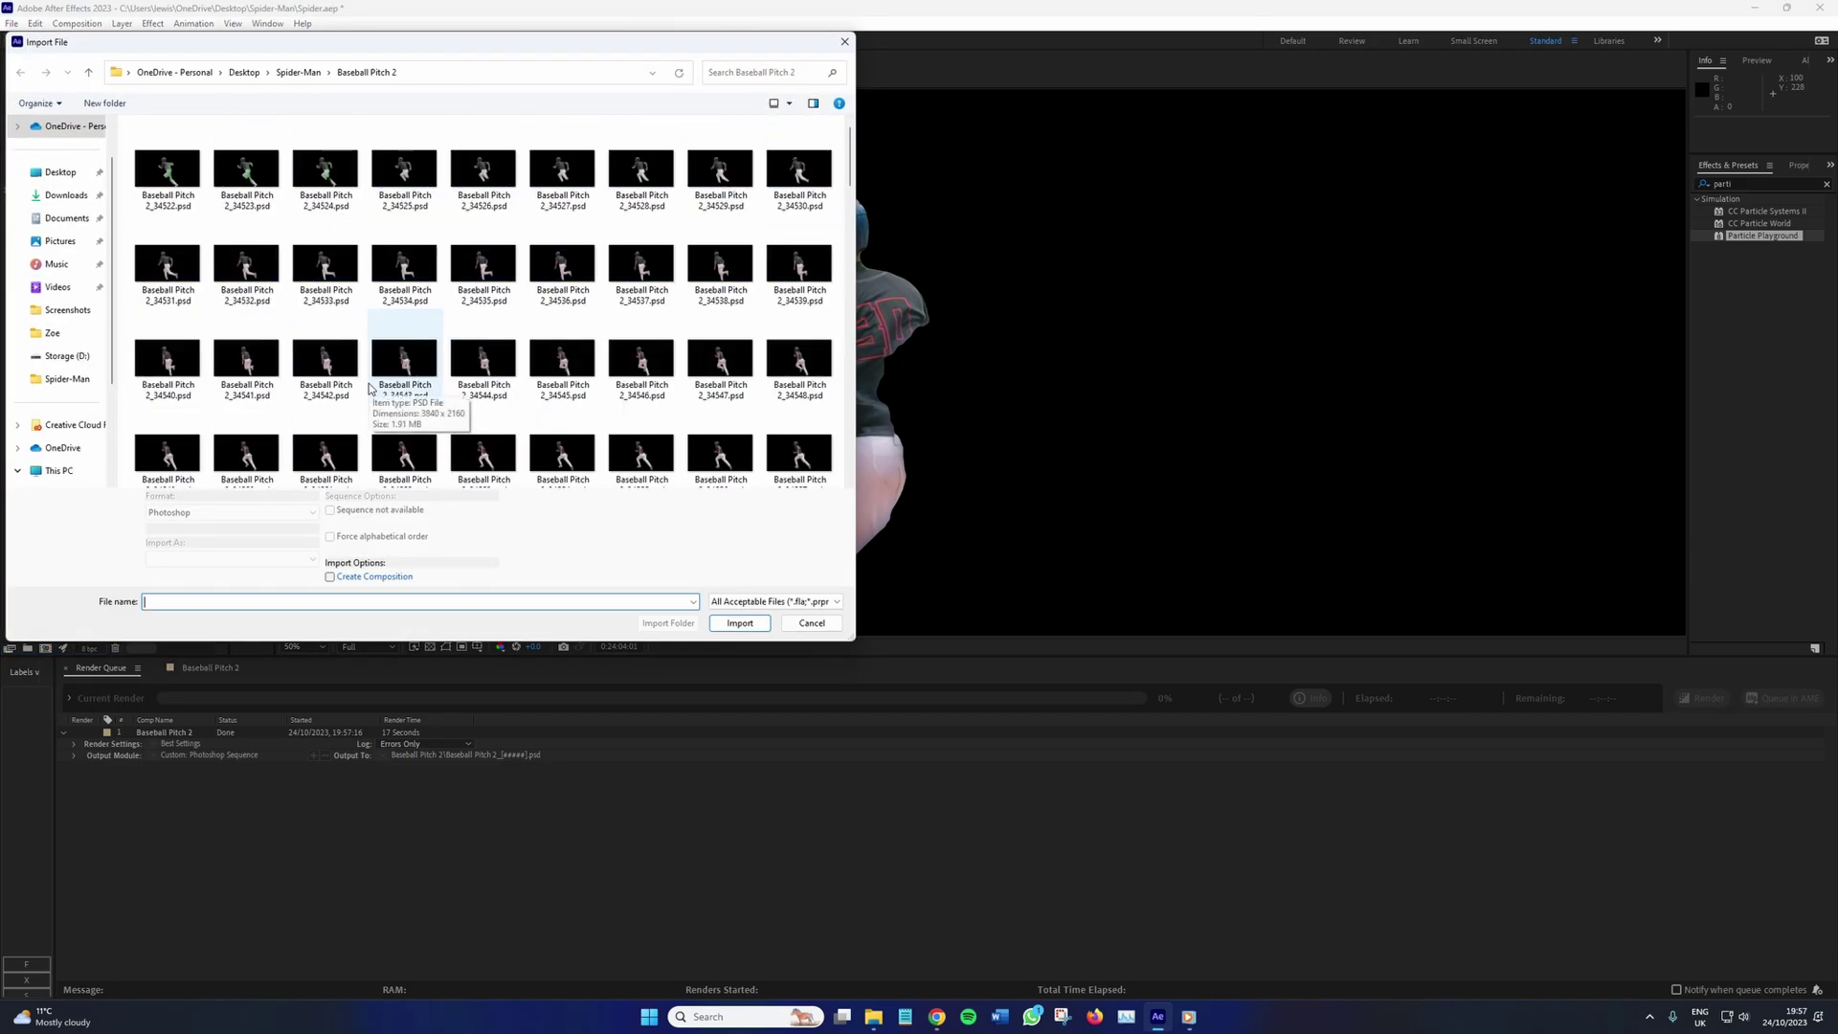
click(167, 169)
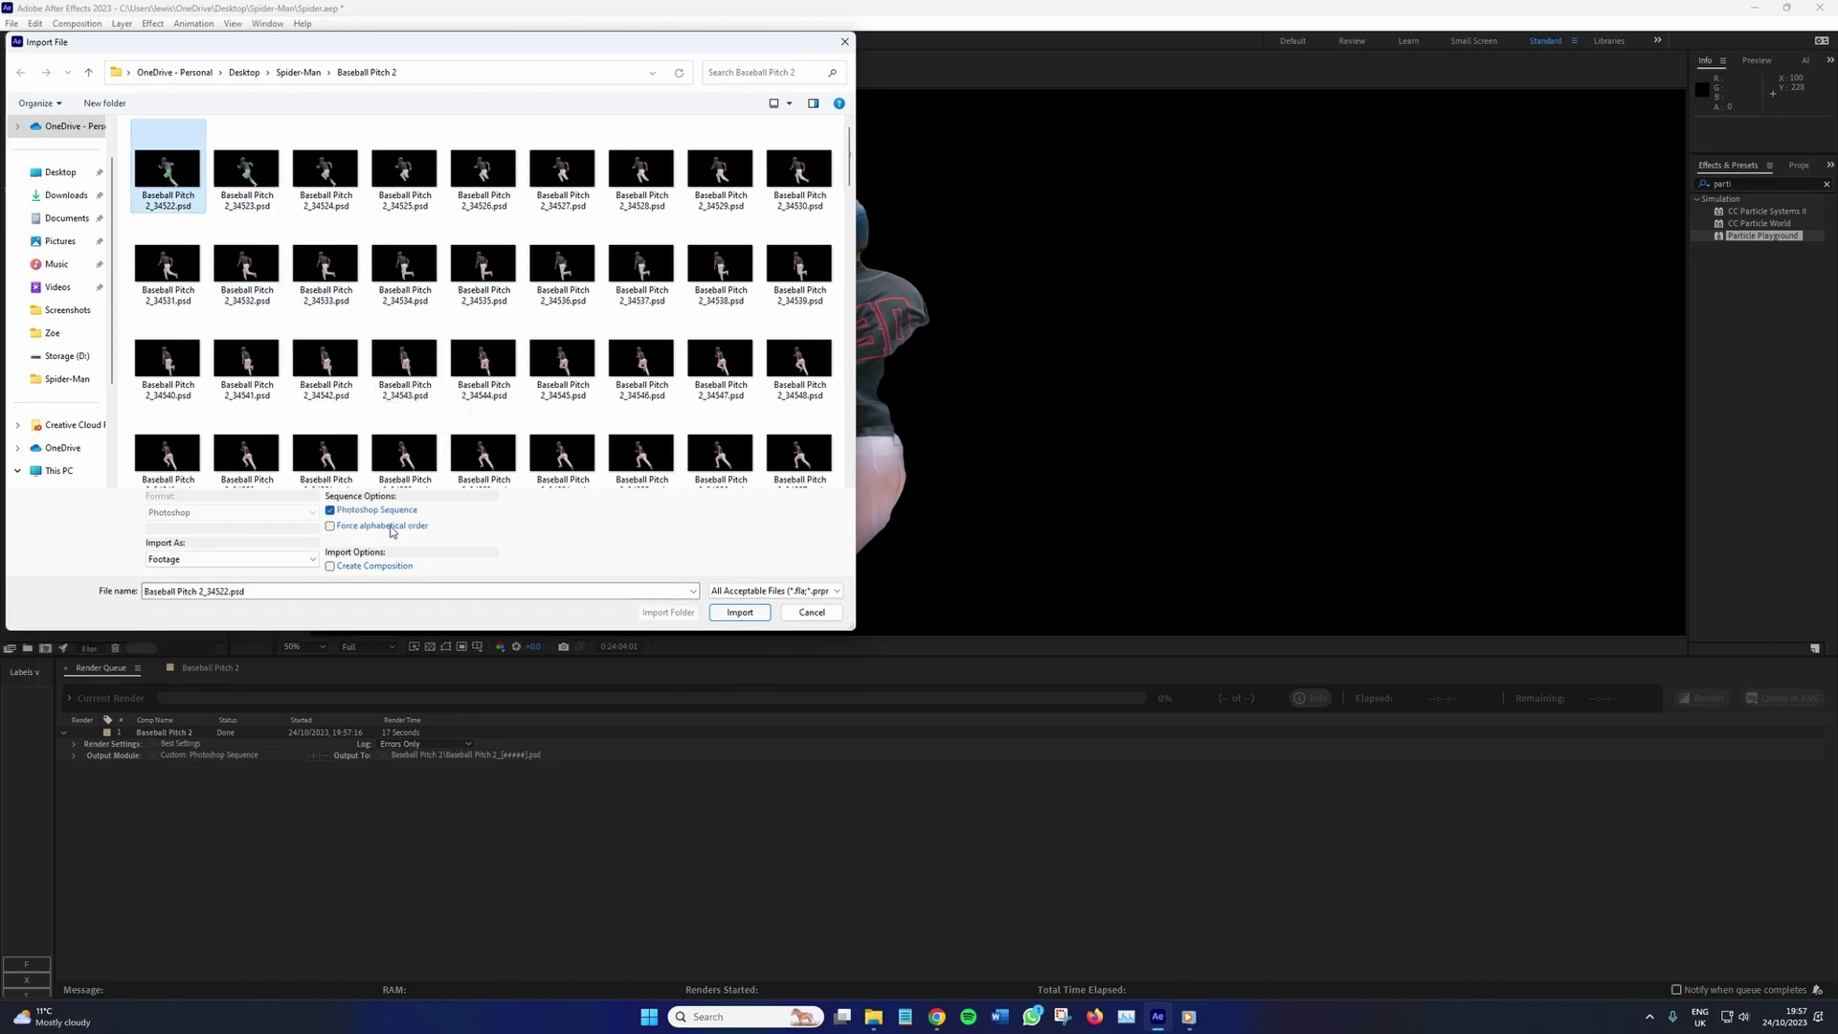
click(739, 613)
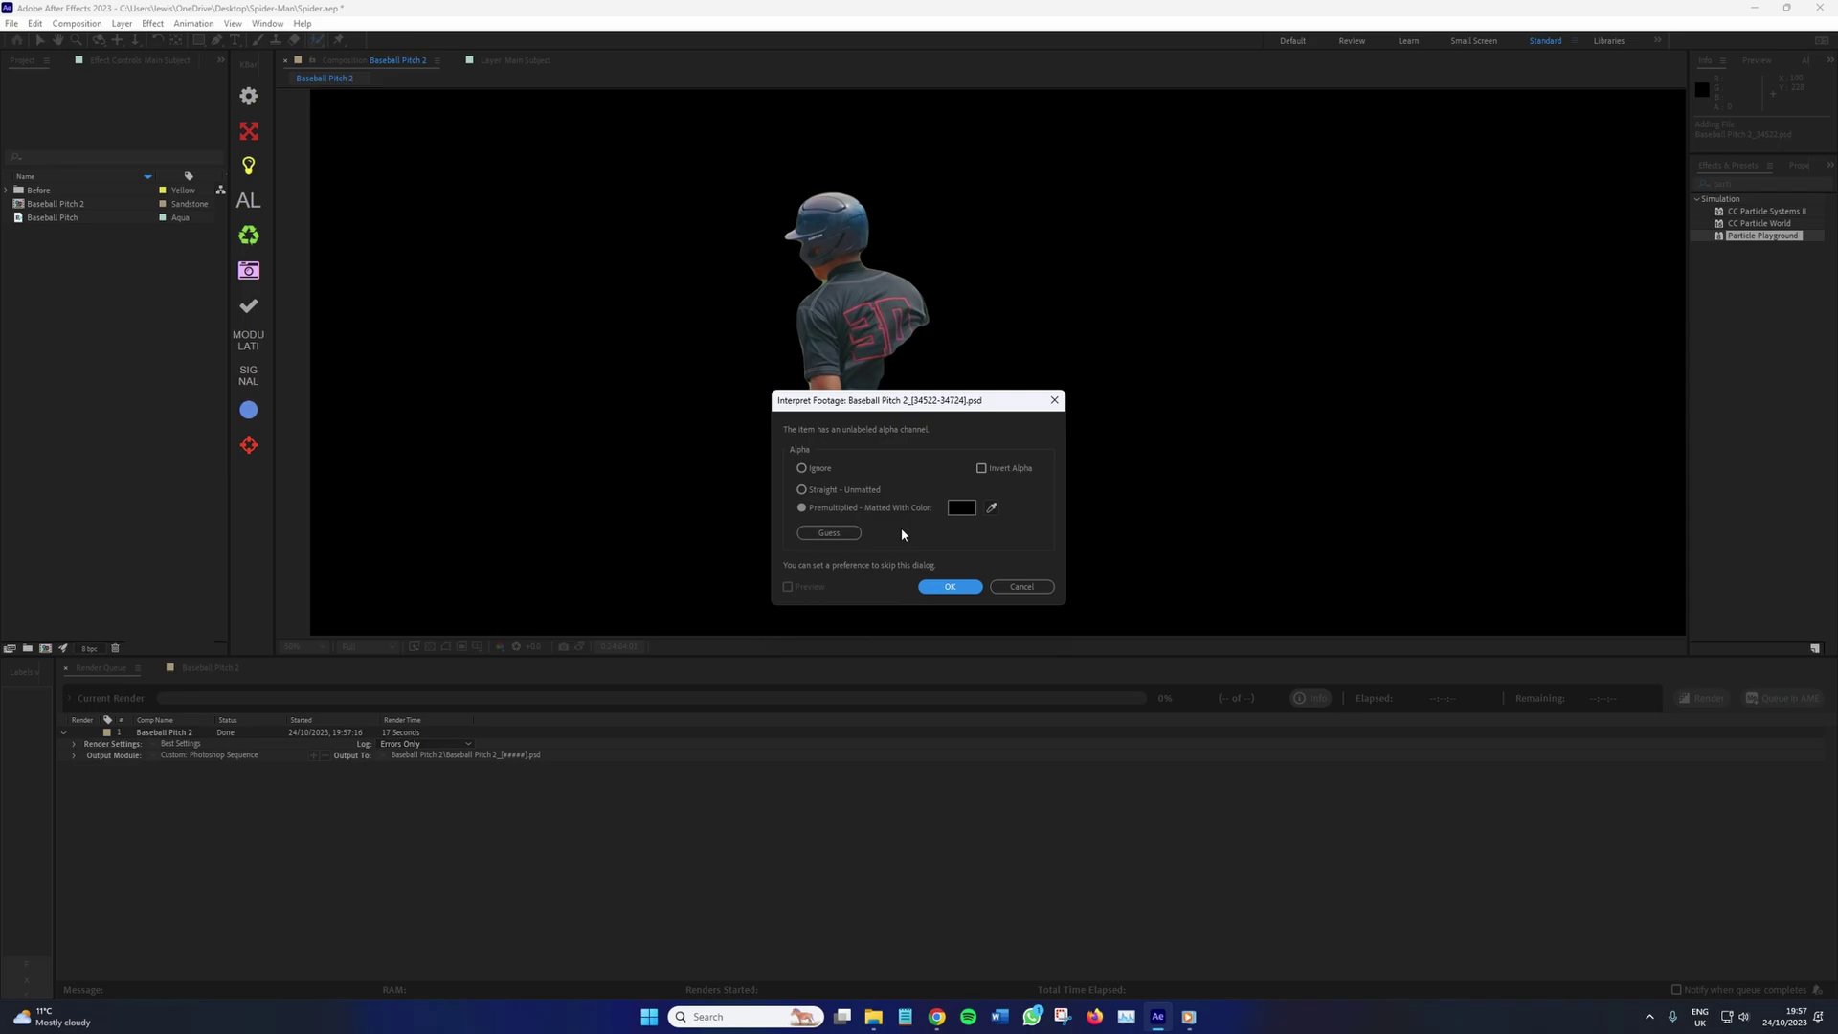
click(946, 588)
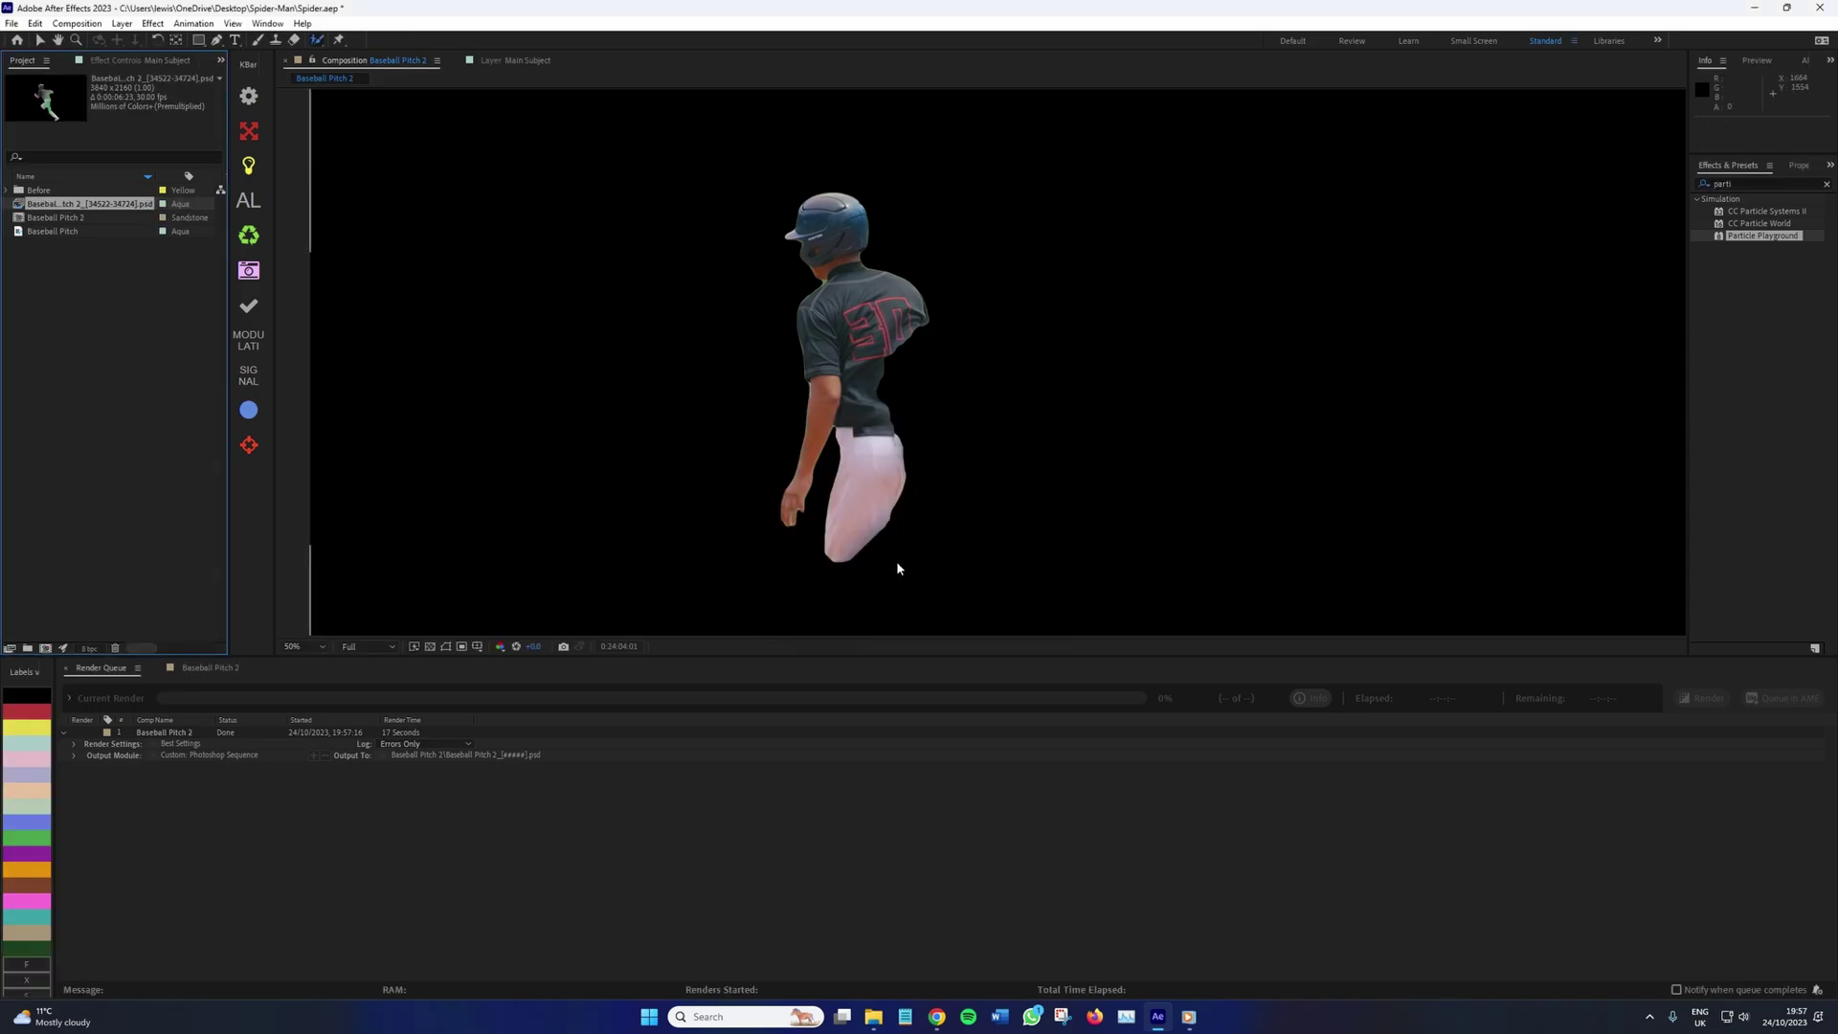
Set the imported sequence to assume a frame rate of 23.976 fps
right_click(116, 207)
click(383, 306)
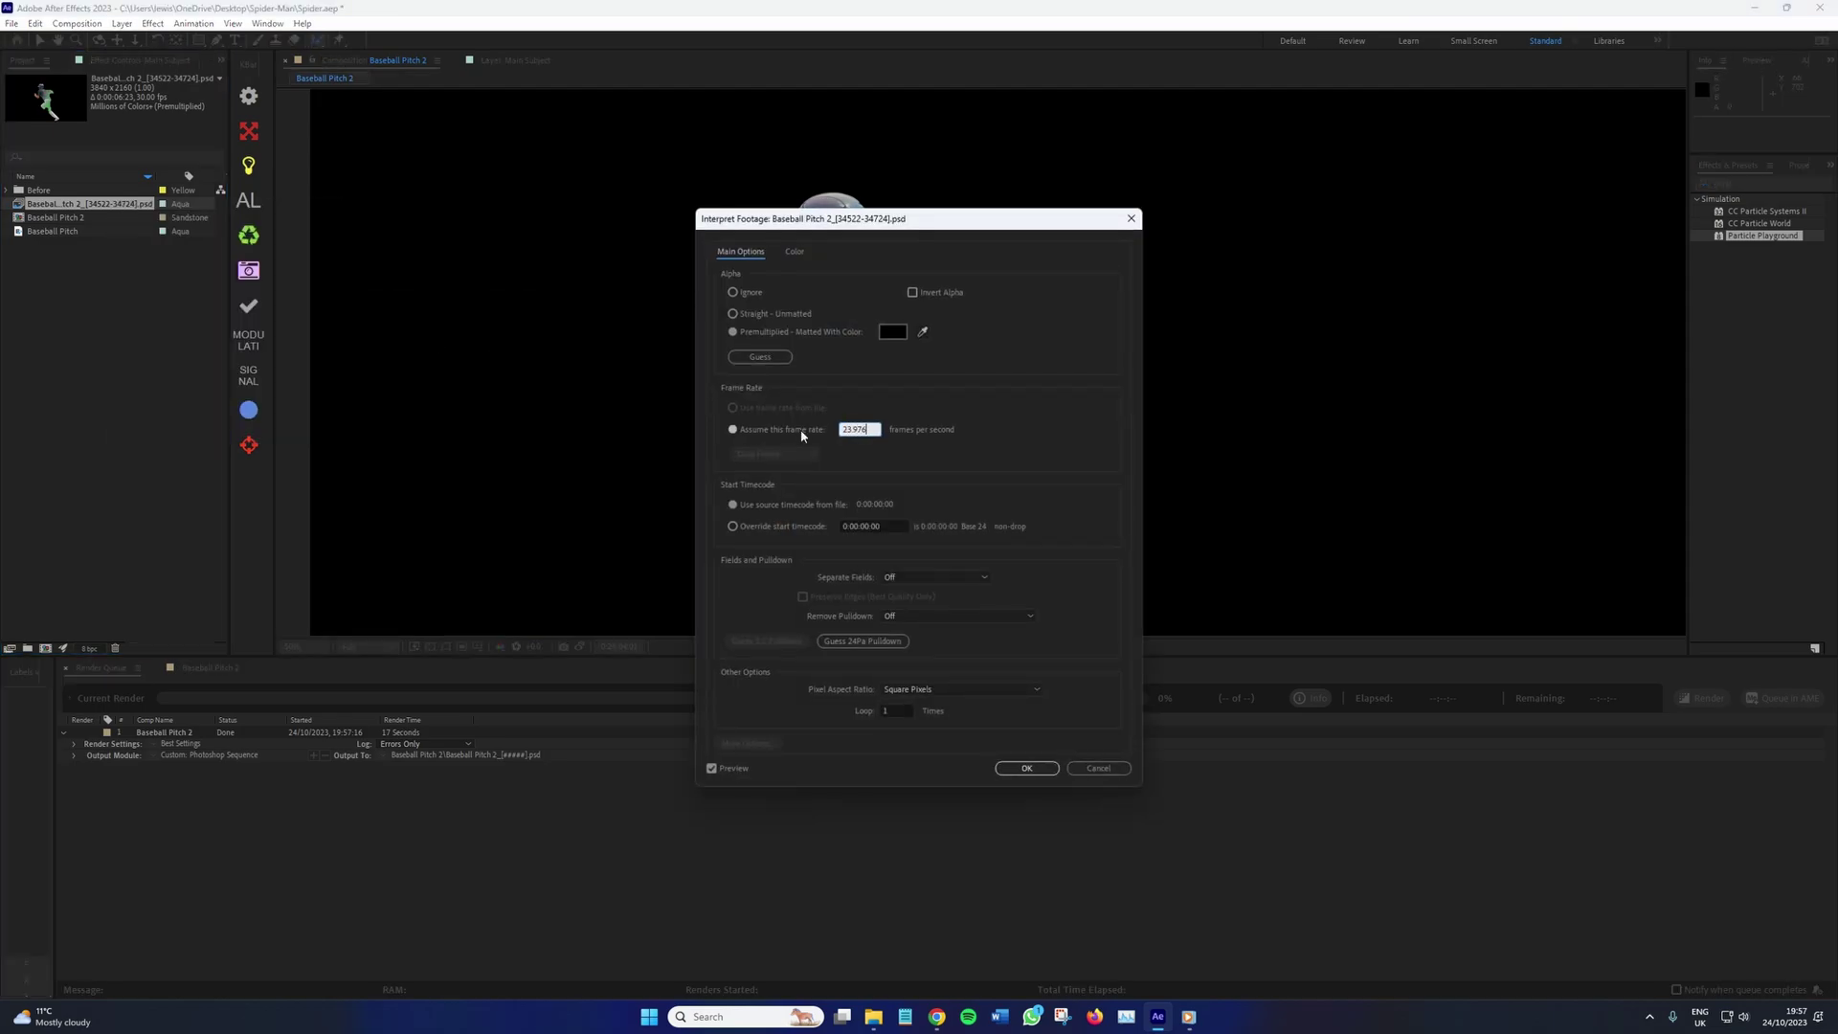
click(1027, 768)
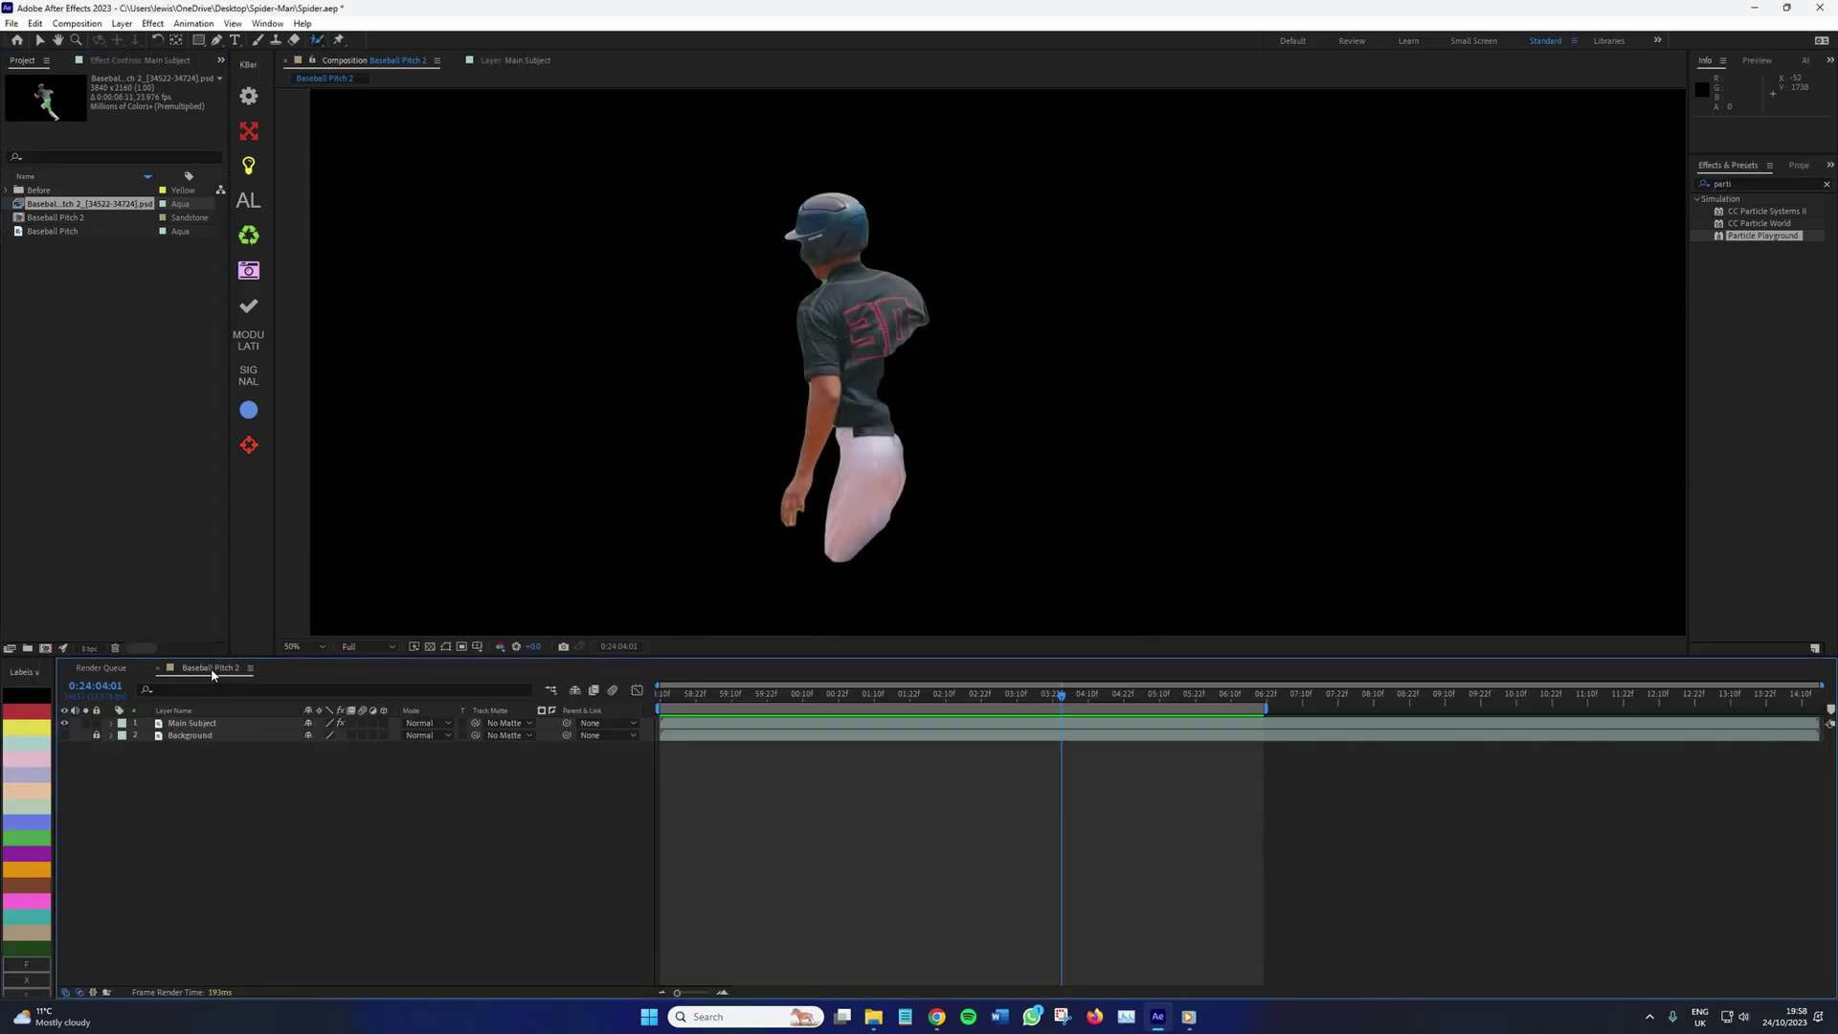
Add the image sequence to the comp as layer 'Main Subject Sequence' and preview it
key(ctrl+slash)
key(Return)
key(Return)
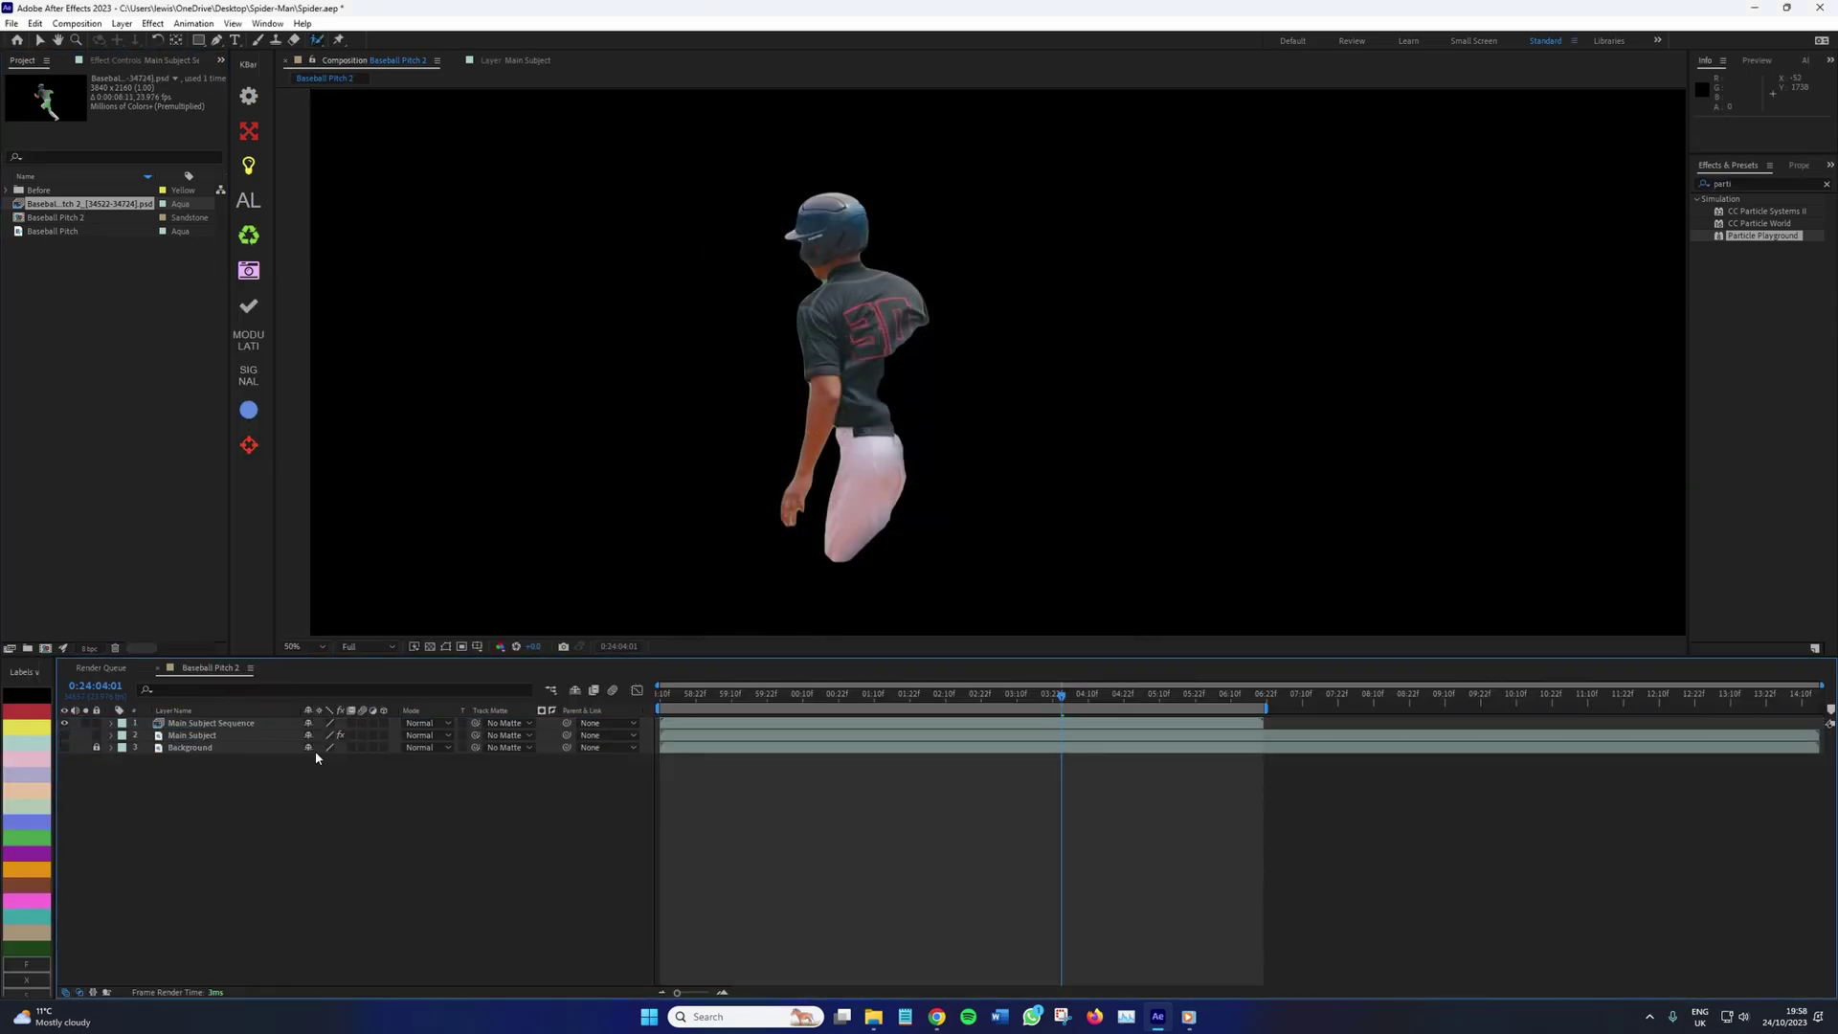
key(space)
key(comma)
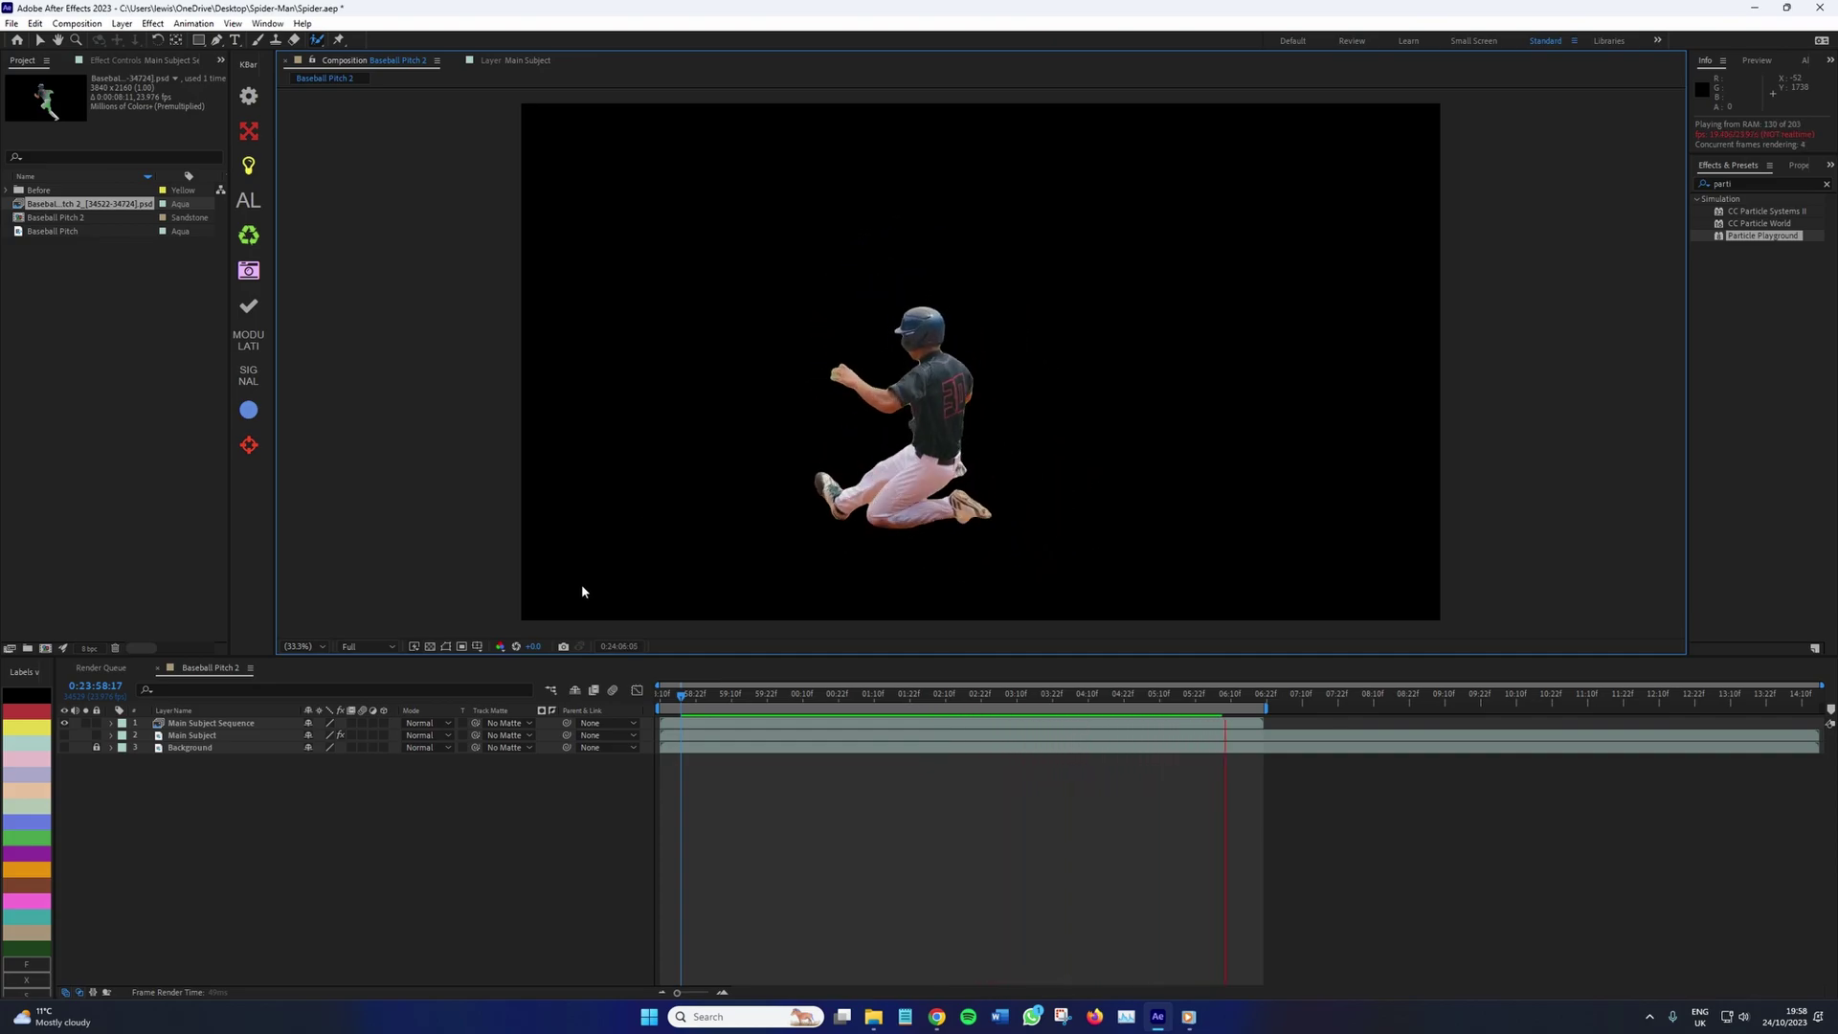
key(space)
click(121, 23)
Add a new solid layer and apply Particle Playground to it
mouse_move(141, 43)
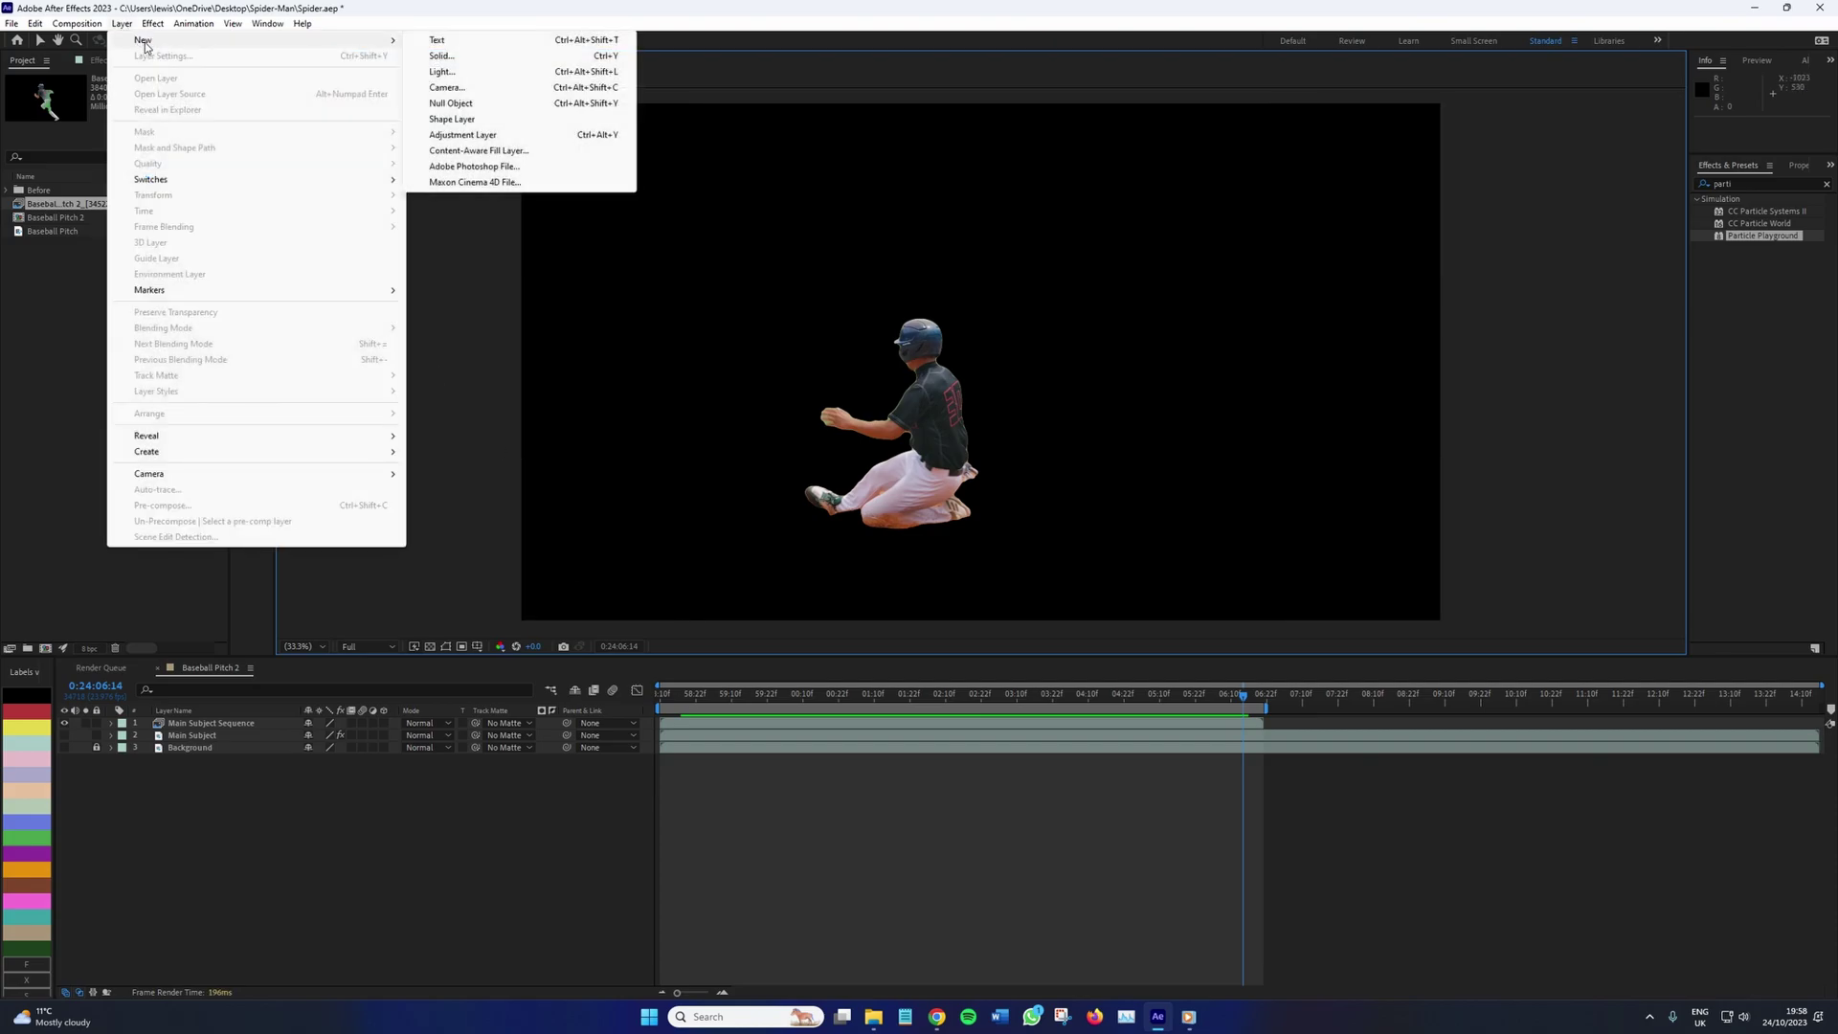
click(501, 56)
key(Return)
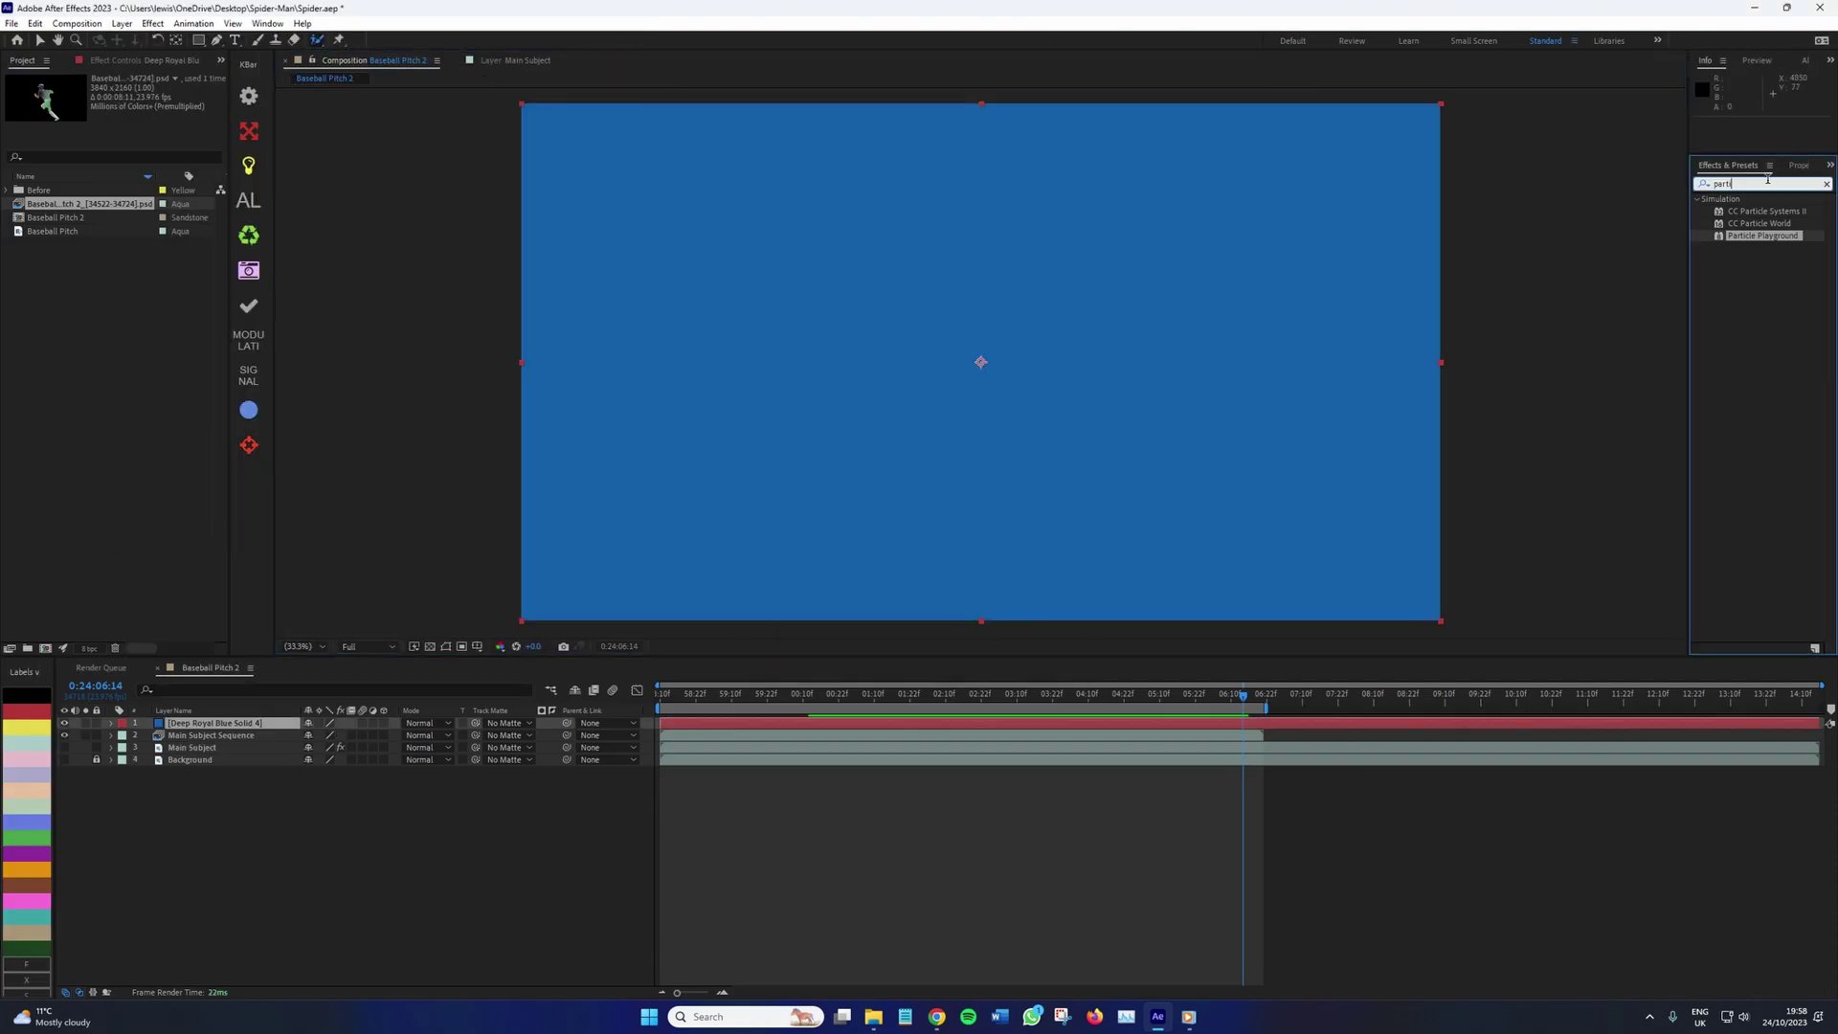
click(1768, 180)
drag(1767, 238, 1034, 357)
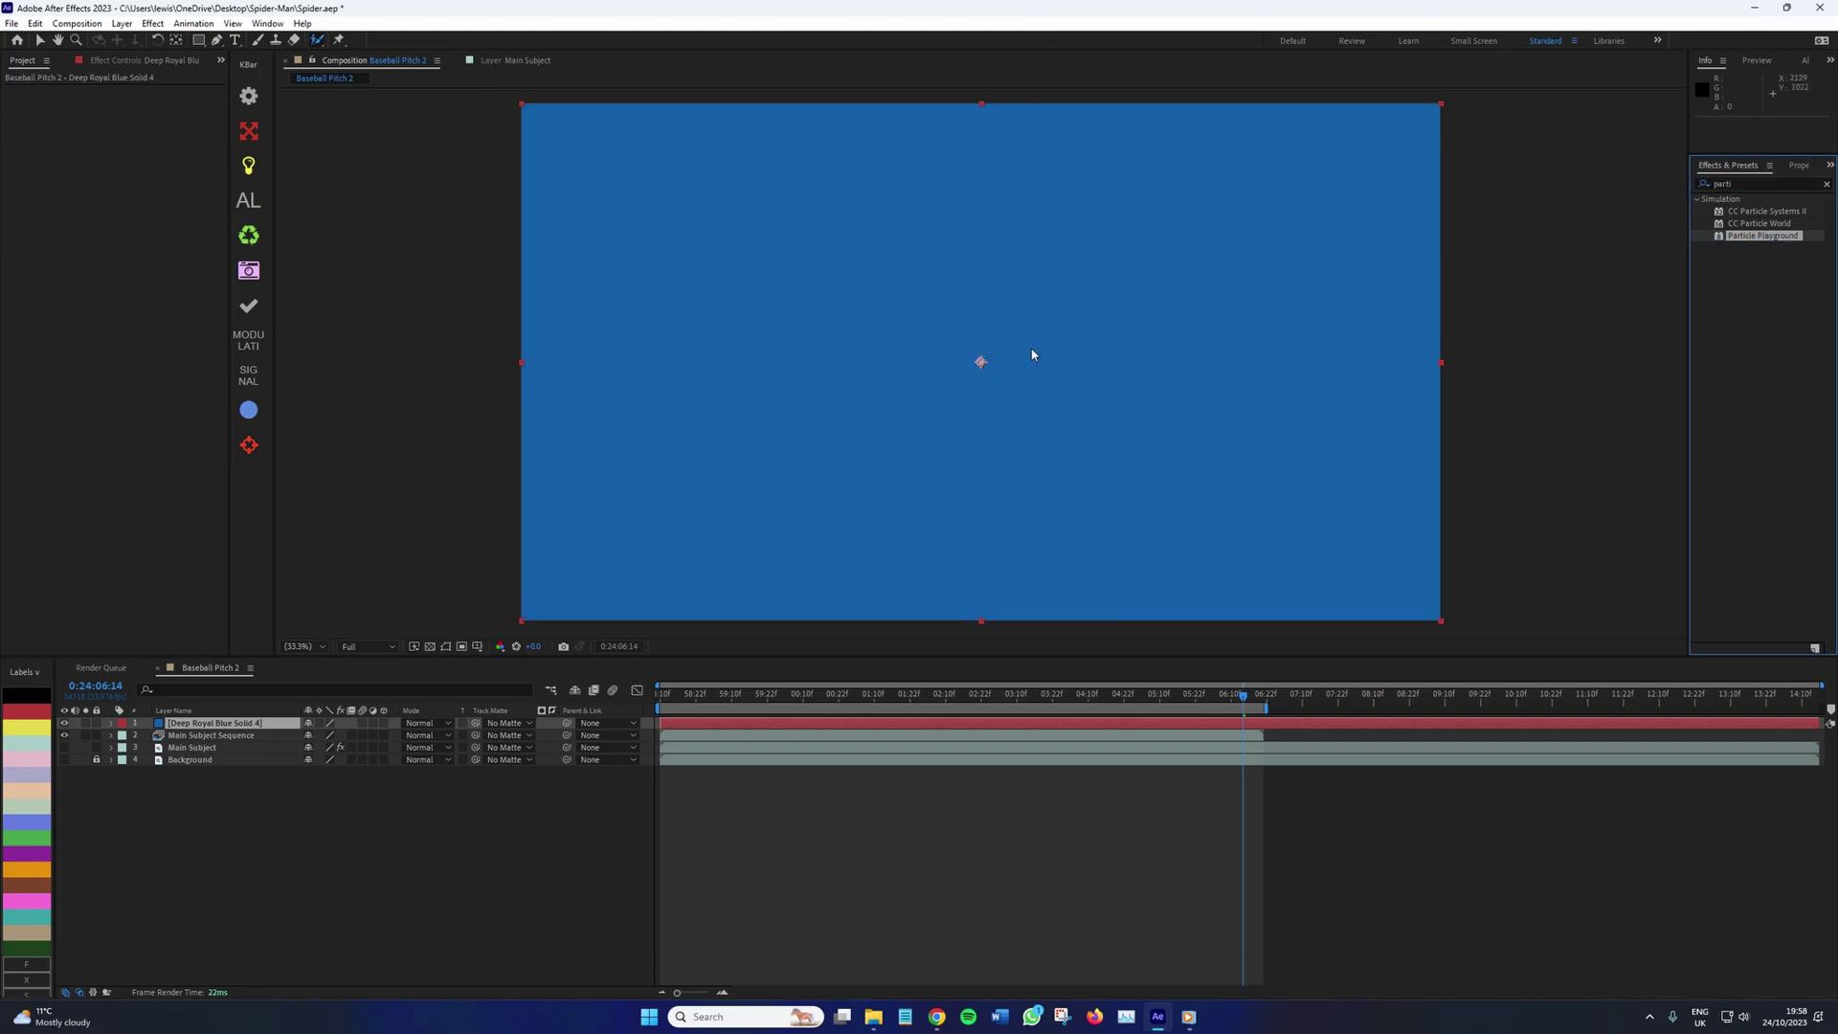
click(687, 692)
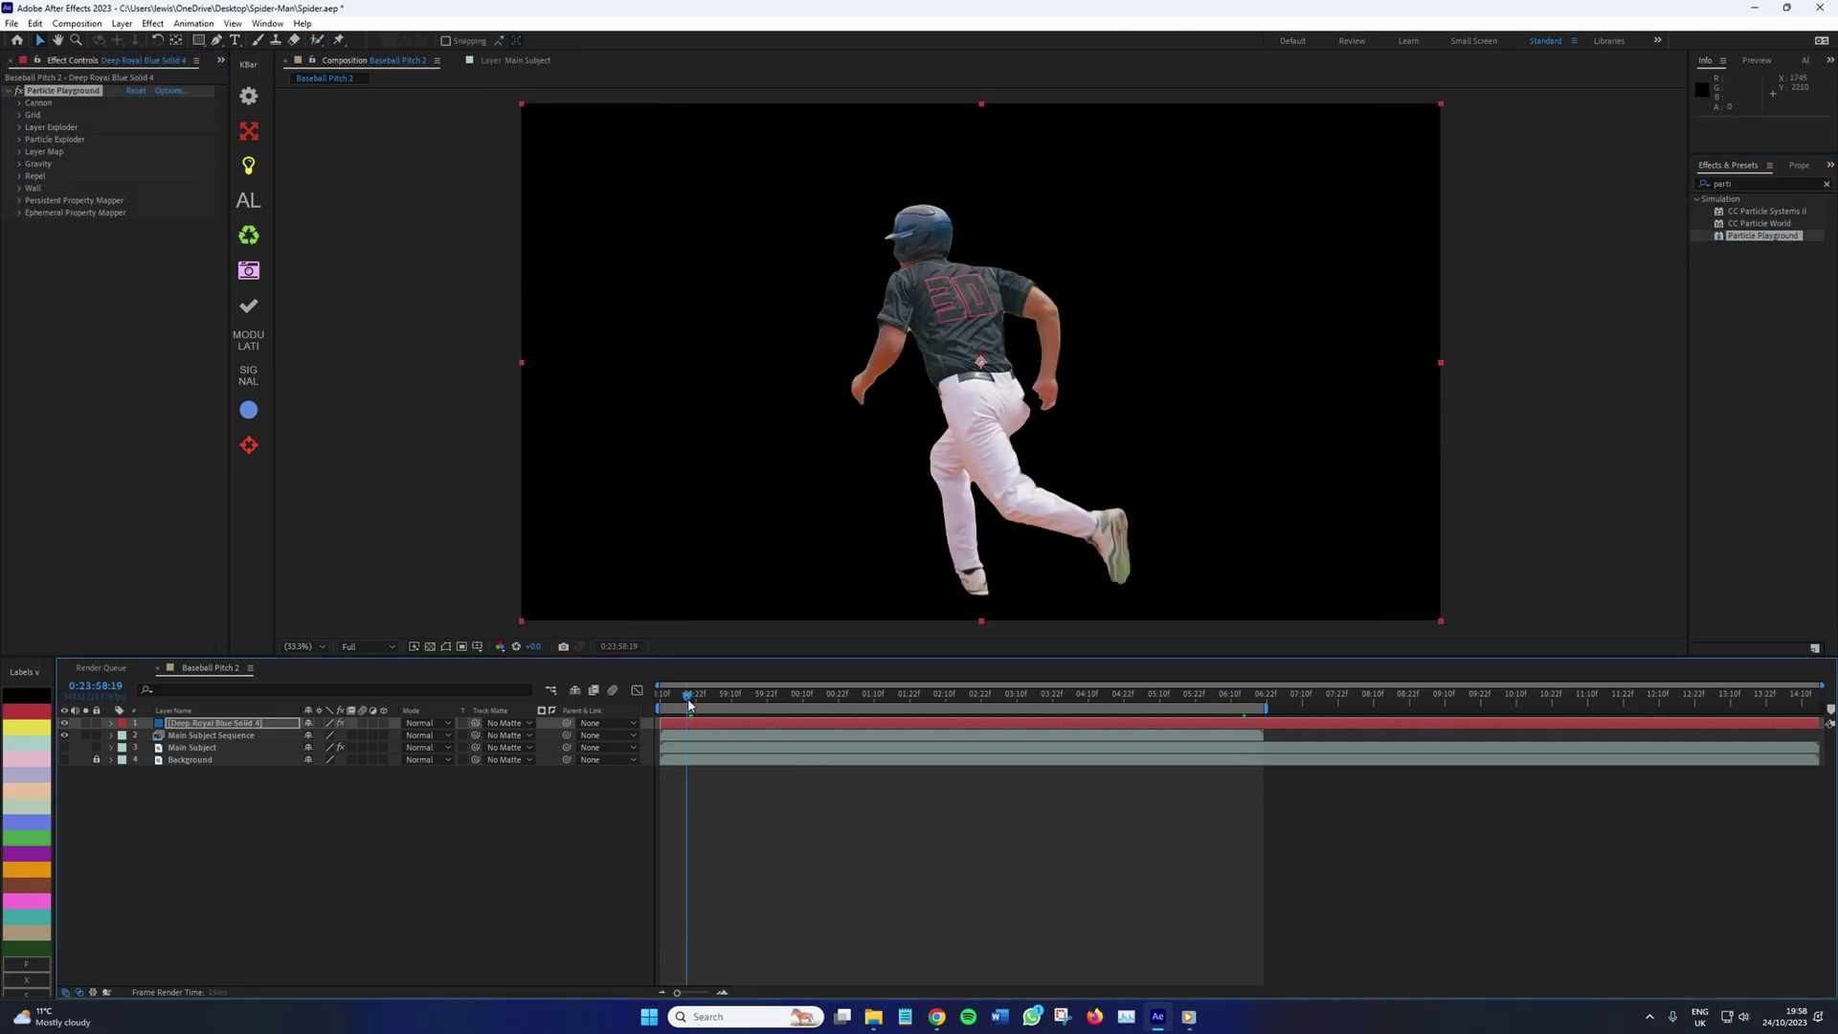
drag(691, 689, 954, 698)
Set the Cannon's Direction Random Spread to 0
click(19, 103)
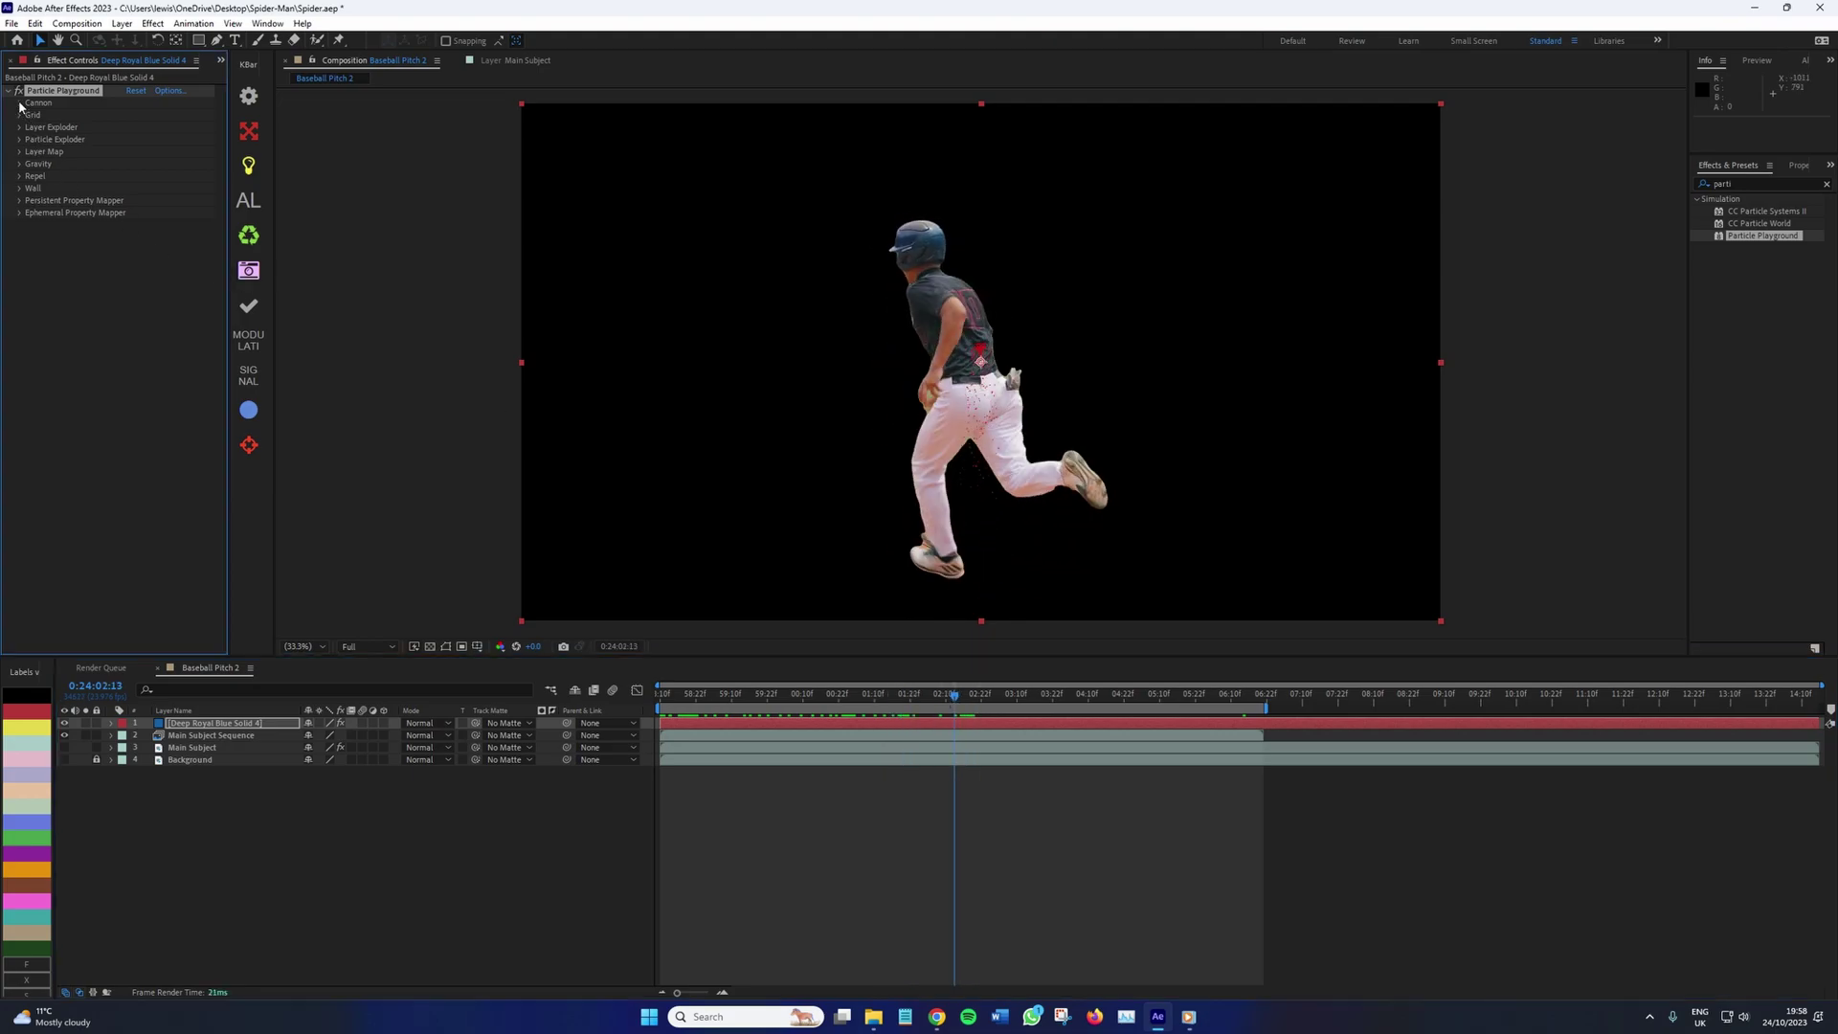
click(20, 262)
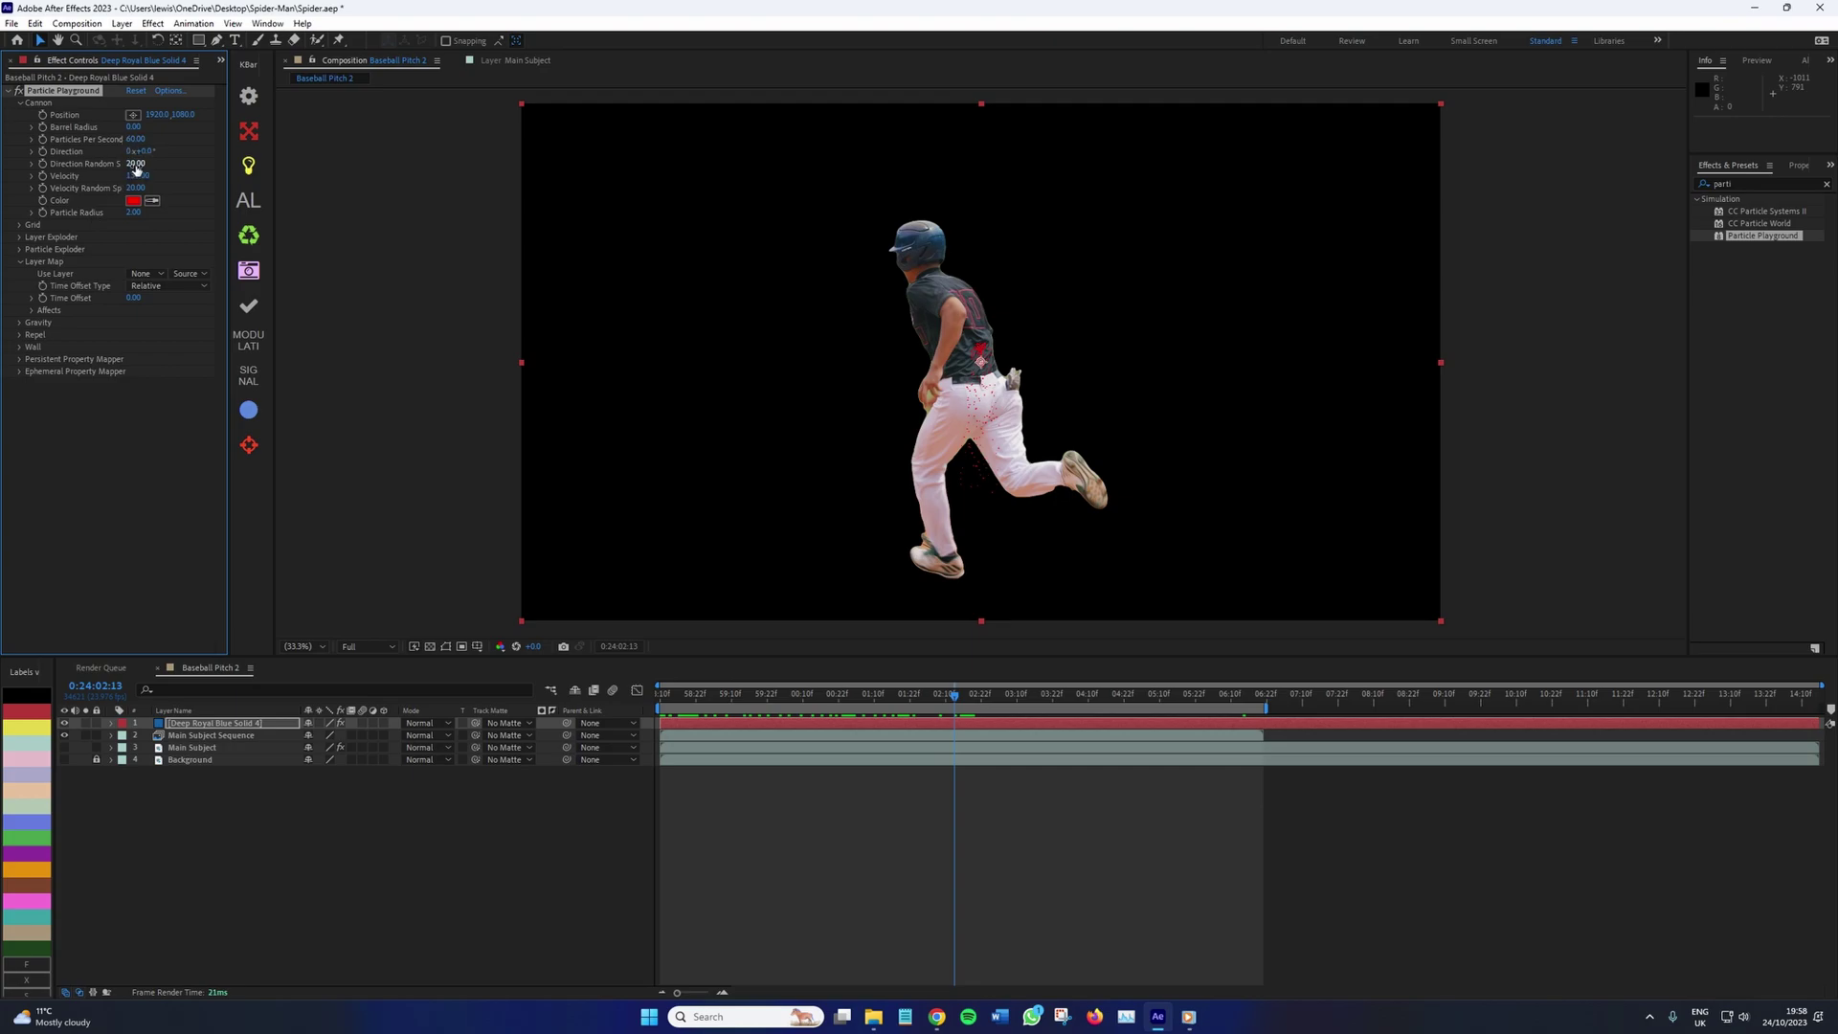
text(0)
key(Return)
Show the Background layer and set the Layer Map to Main Subject Sequence with Absolute time offset
click(64, 759)
drag(945, 706, 990, 707)
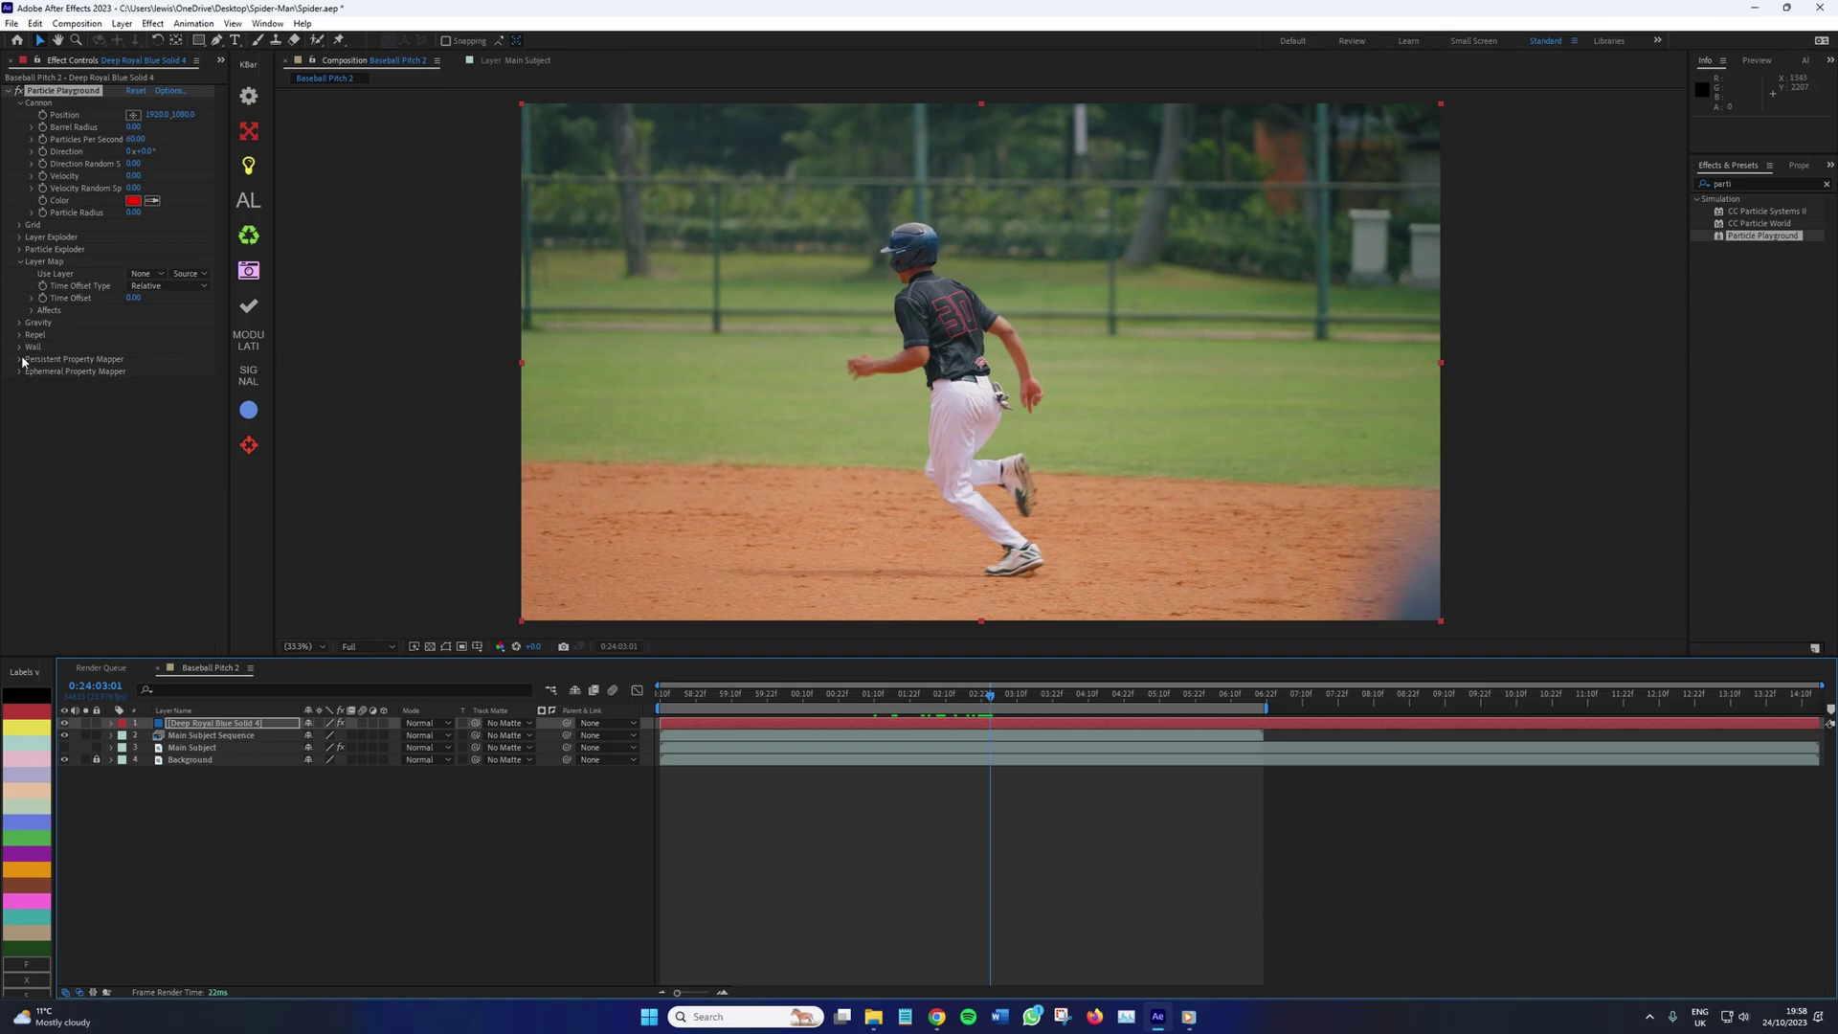
click(147, 274)
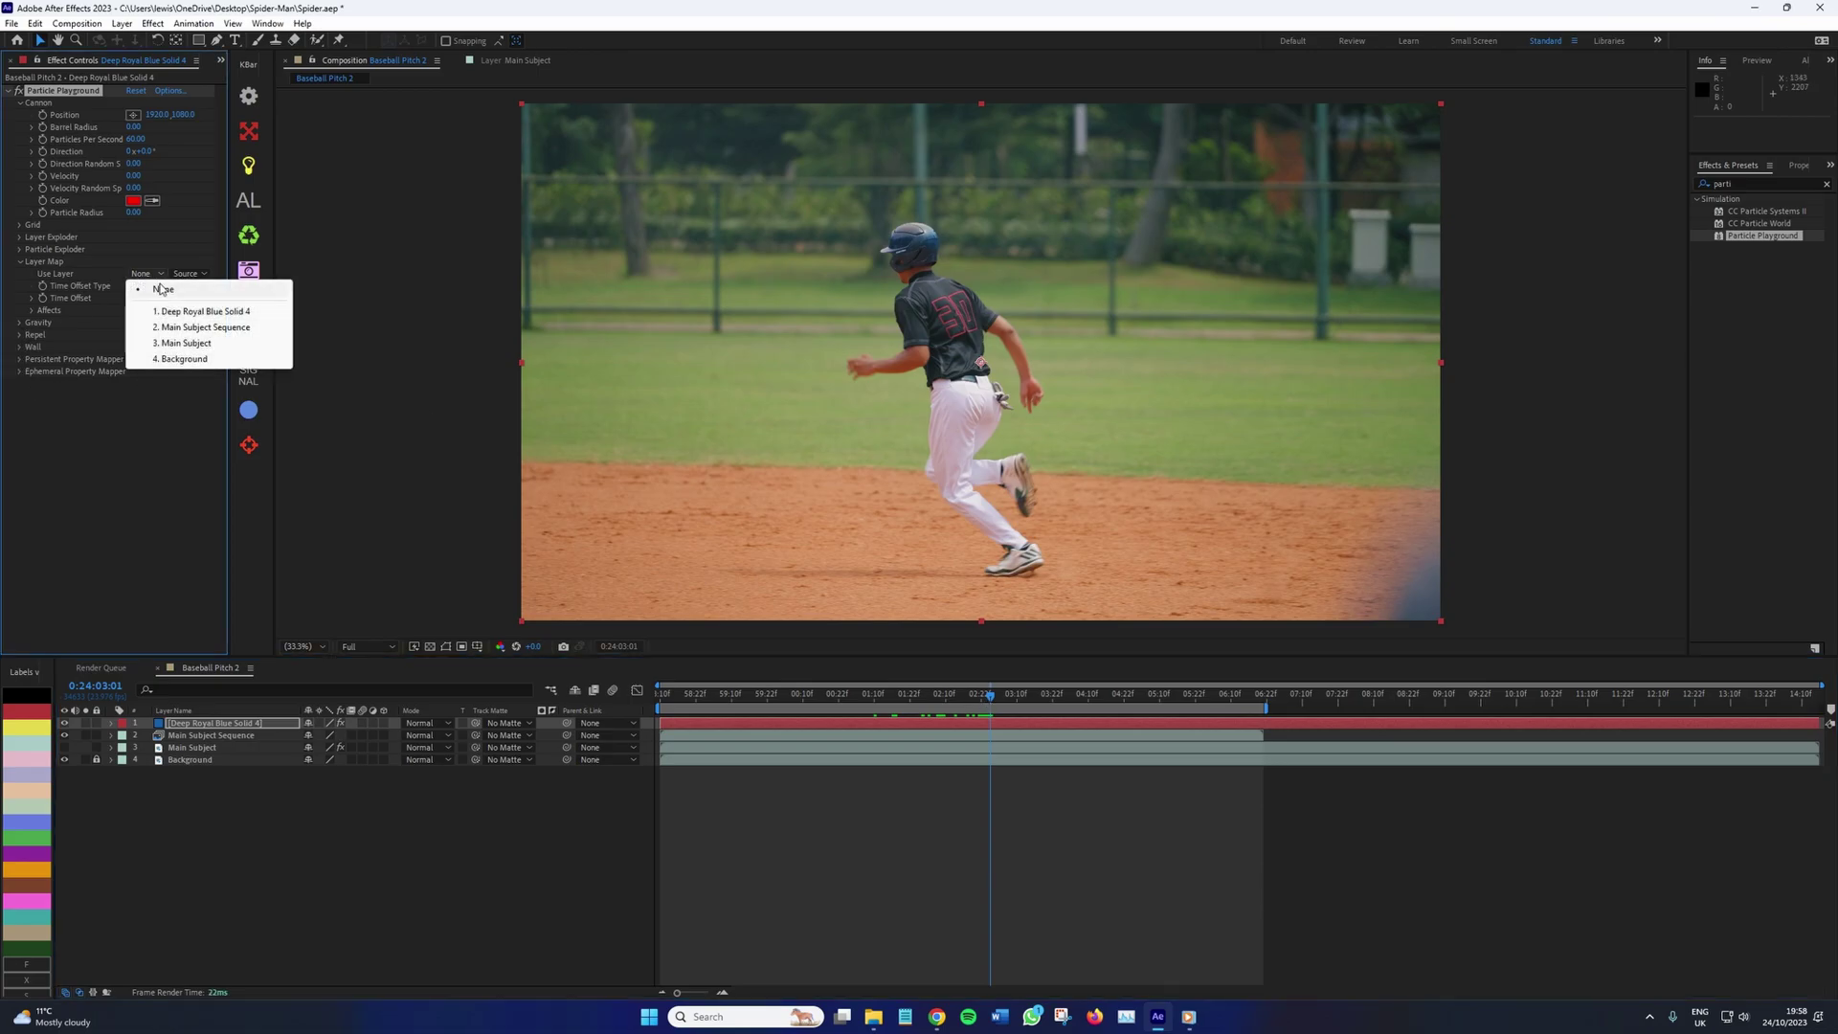
click(205, 327)
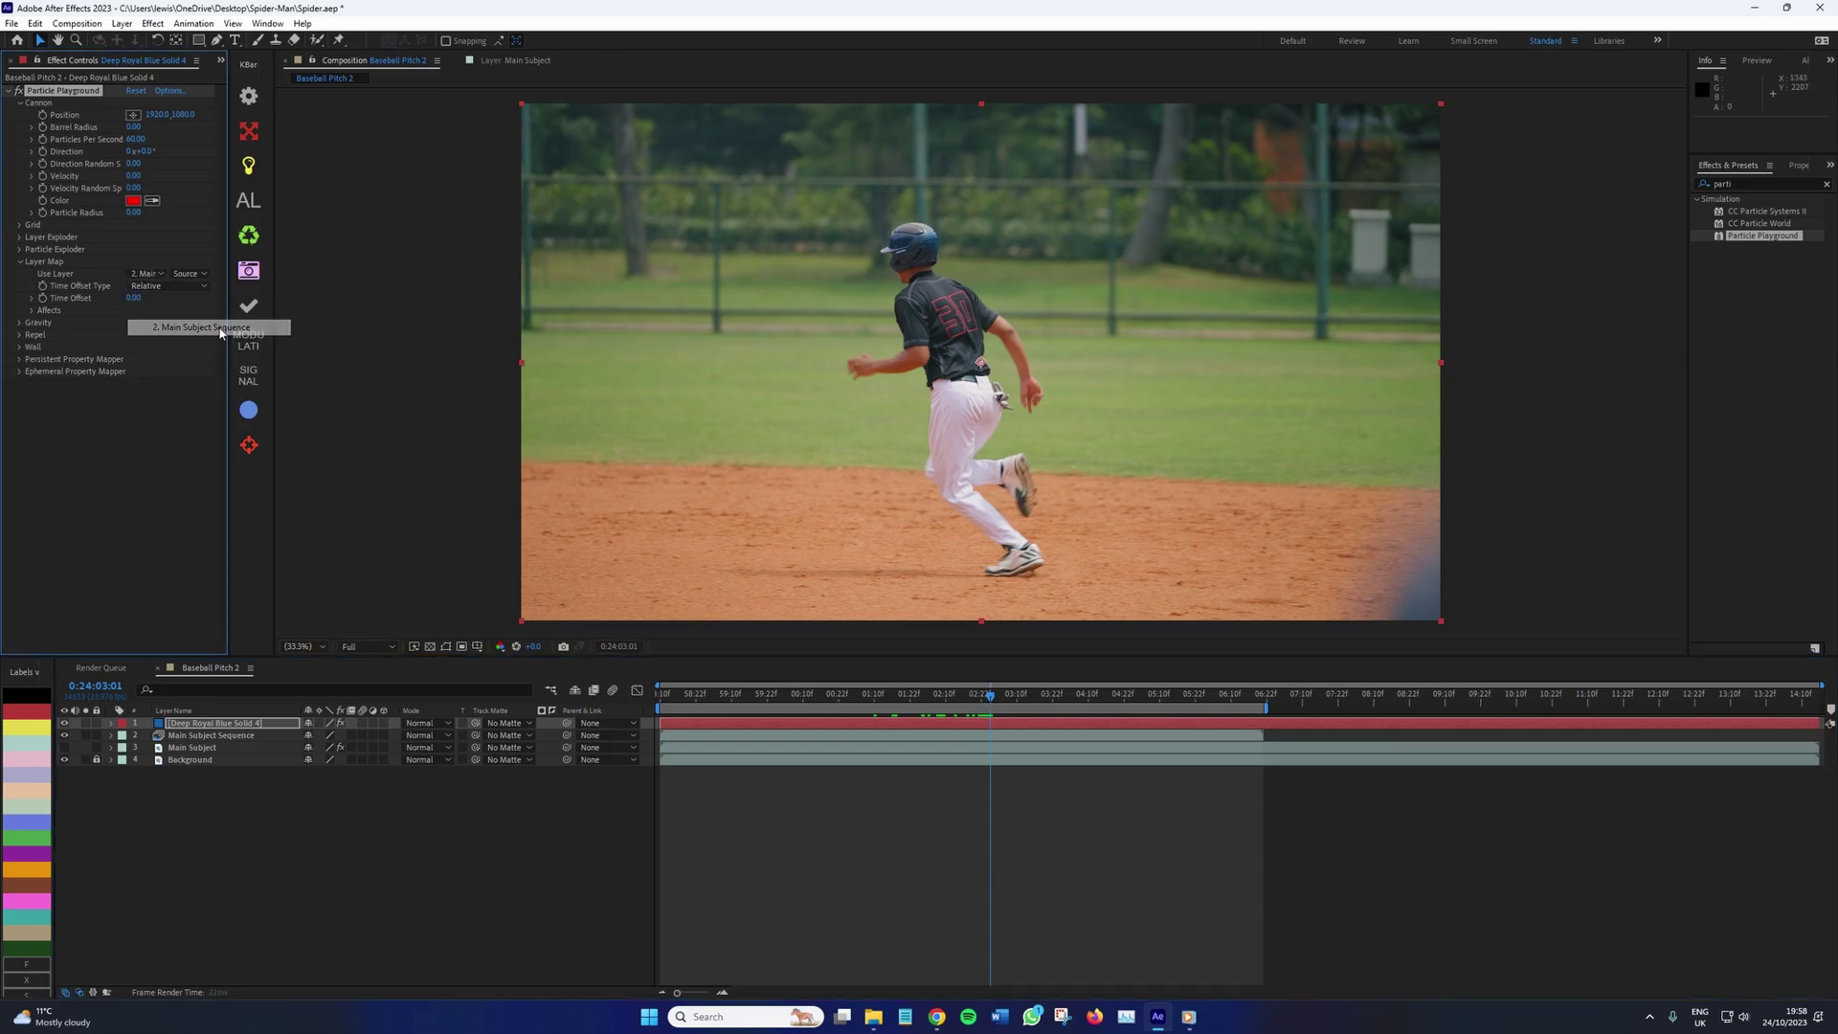
click(192, 285)
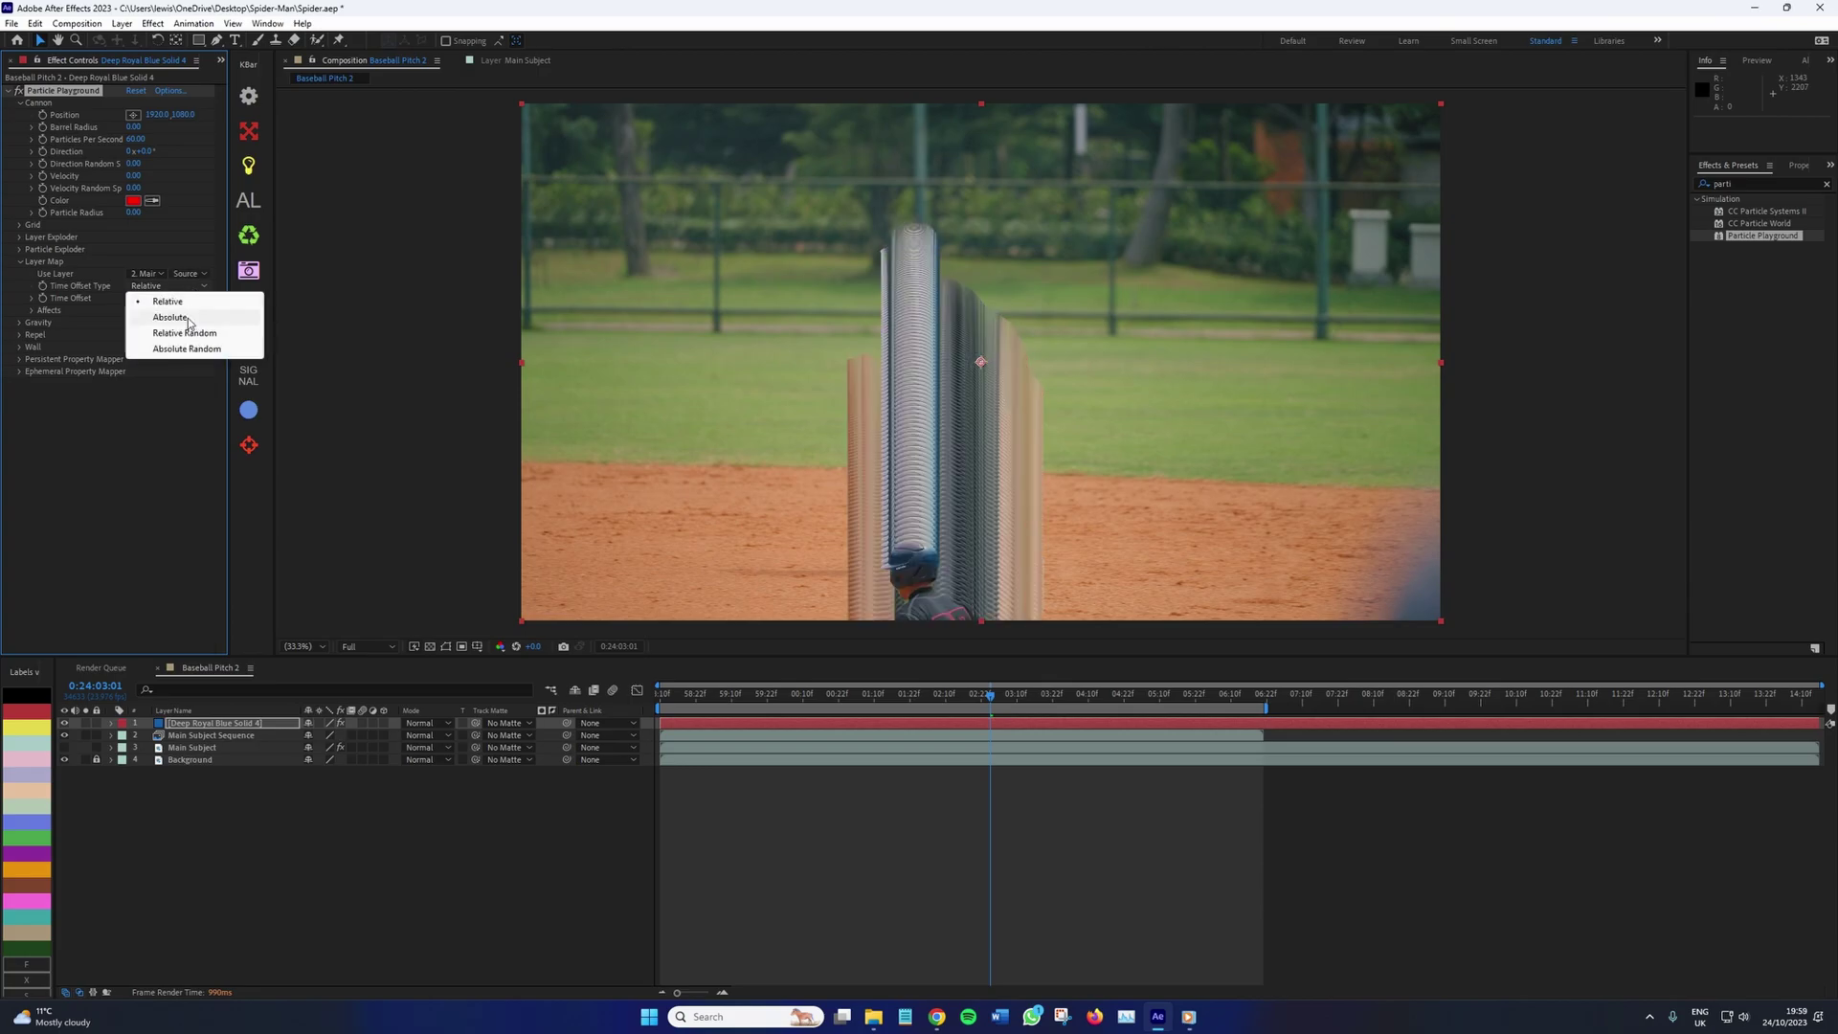
click(190, 320)
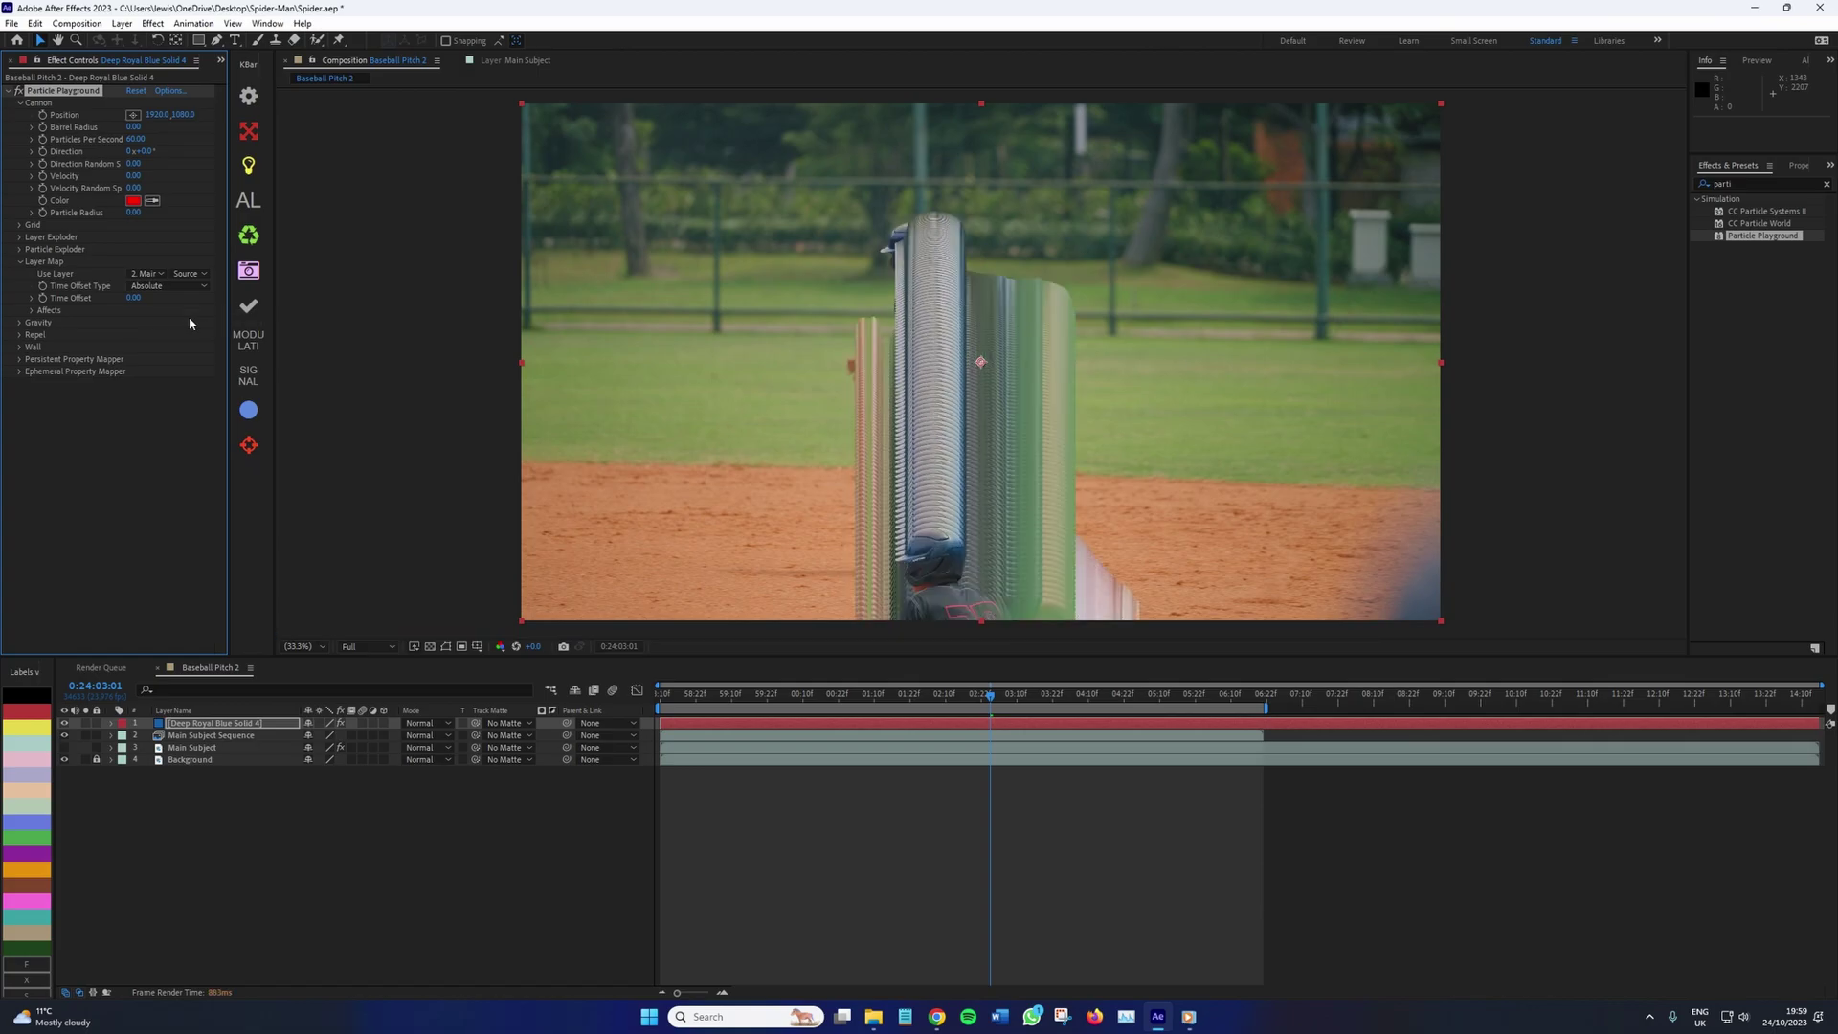
Preview the particle effect between 0:24:01:02 and 0:24:03:17
click(812, 741)
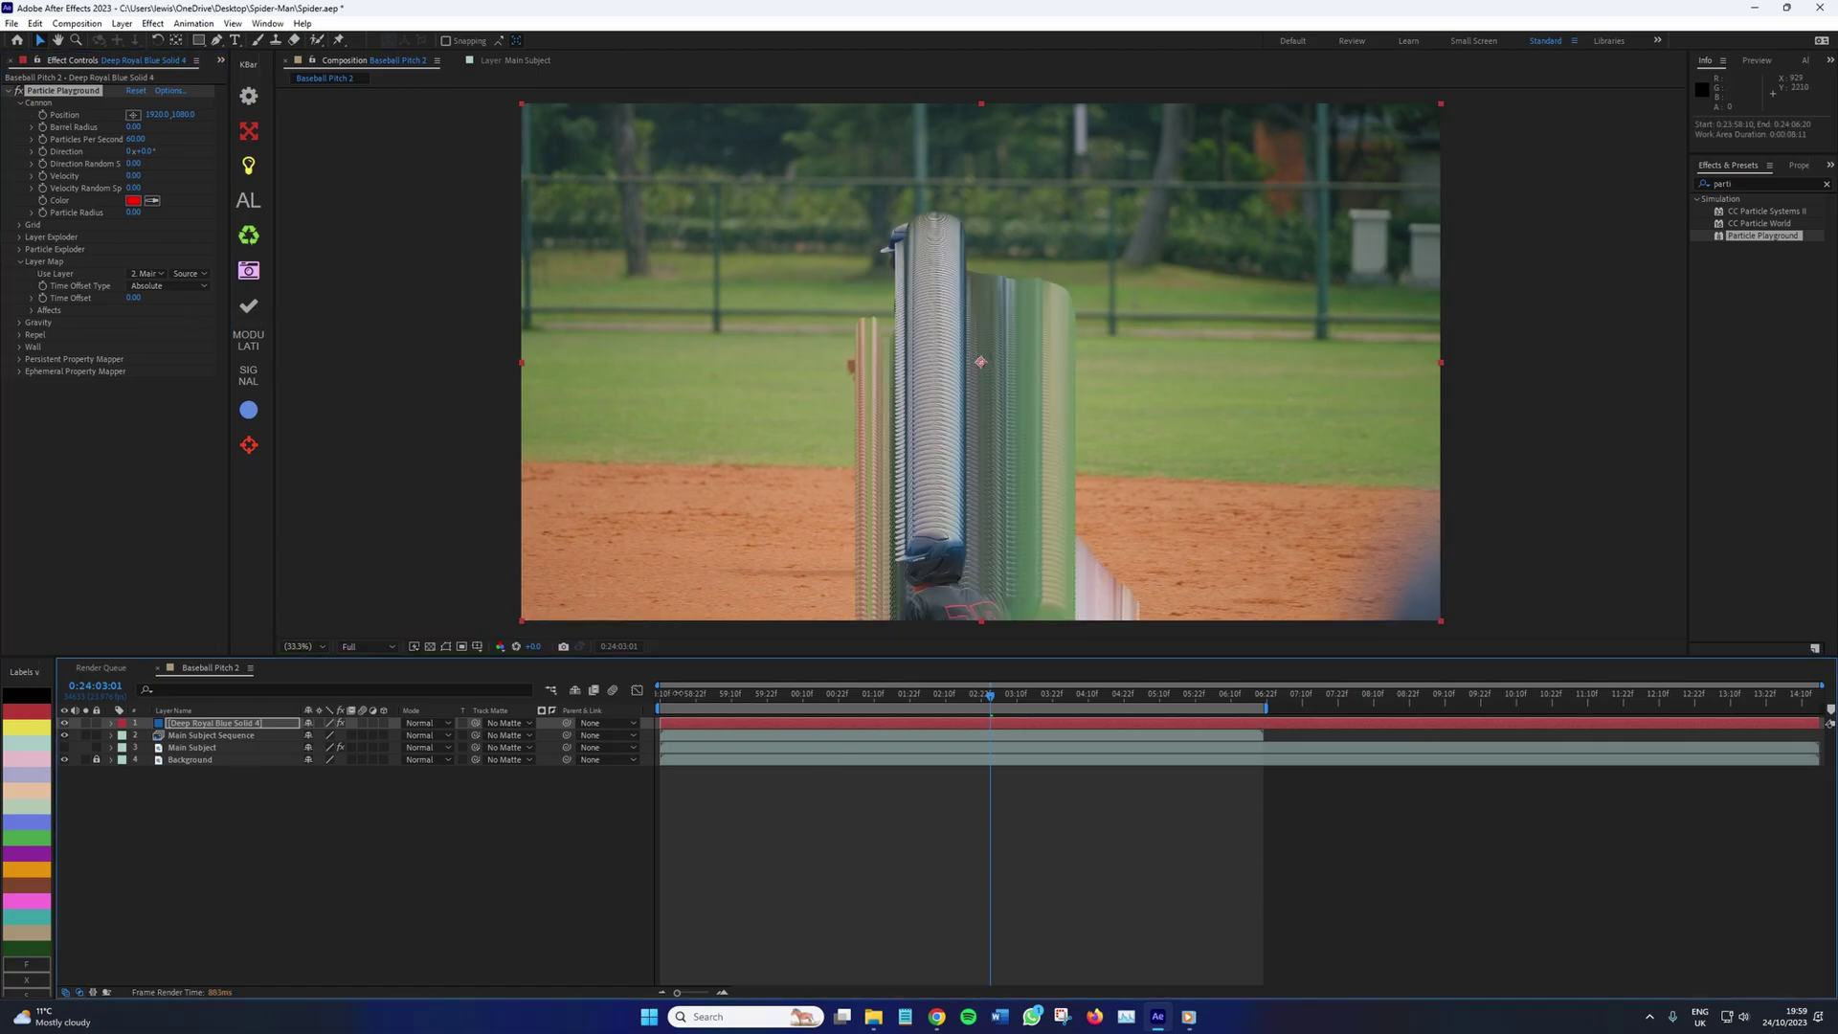
key(space)
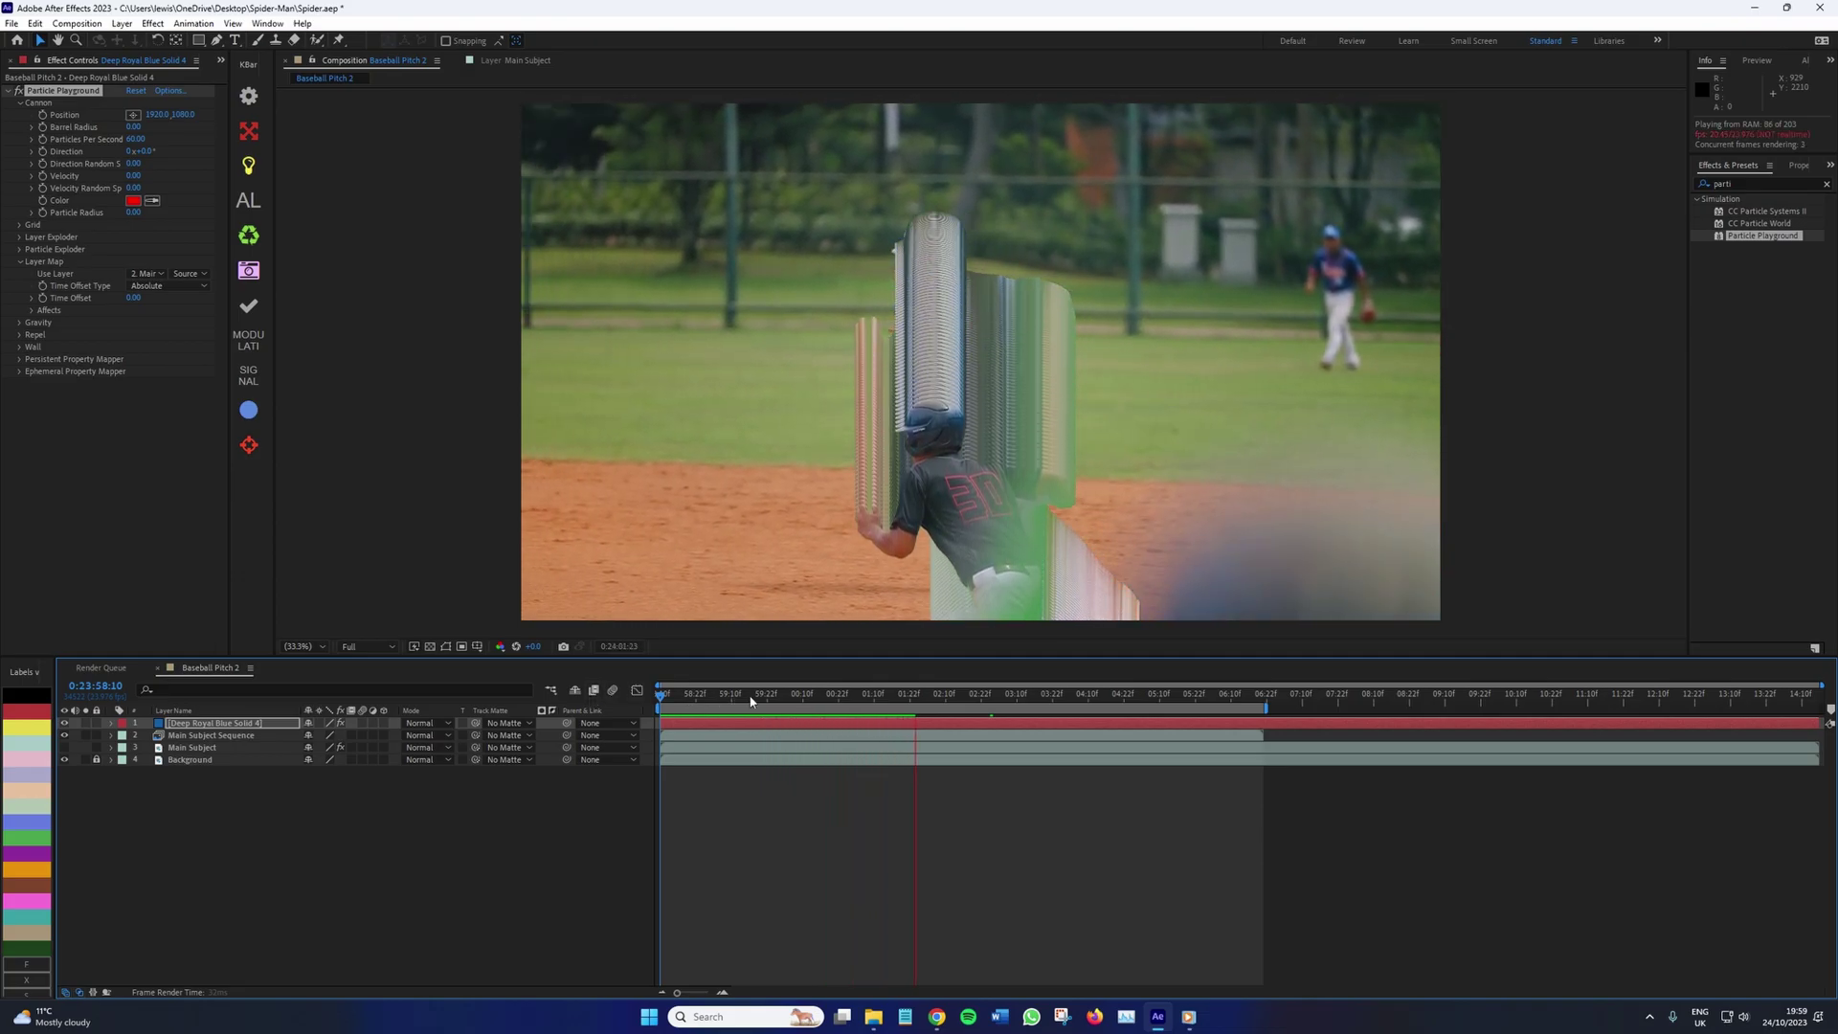
drag(913, 696, 1038, 696)
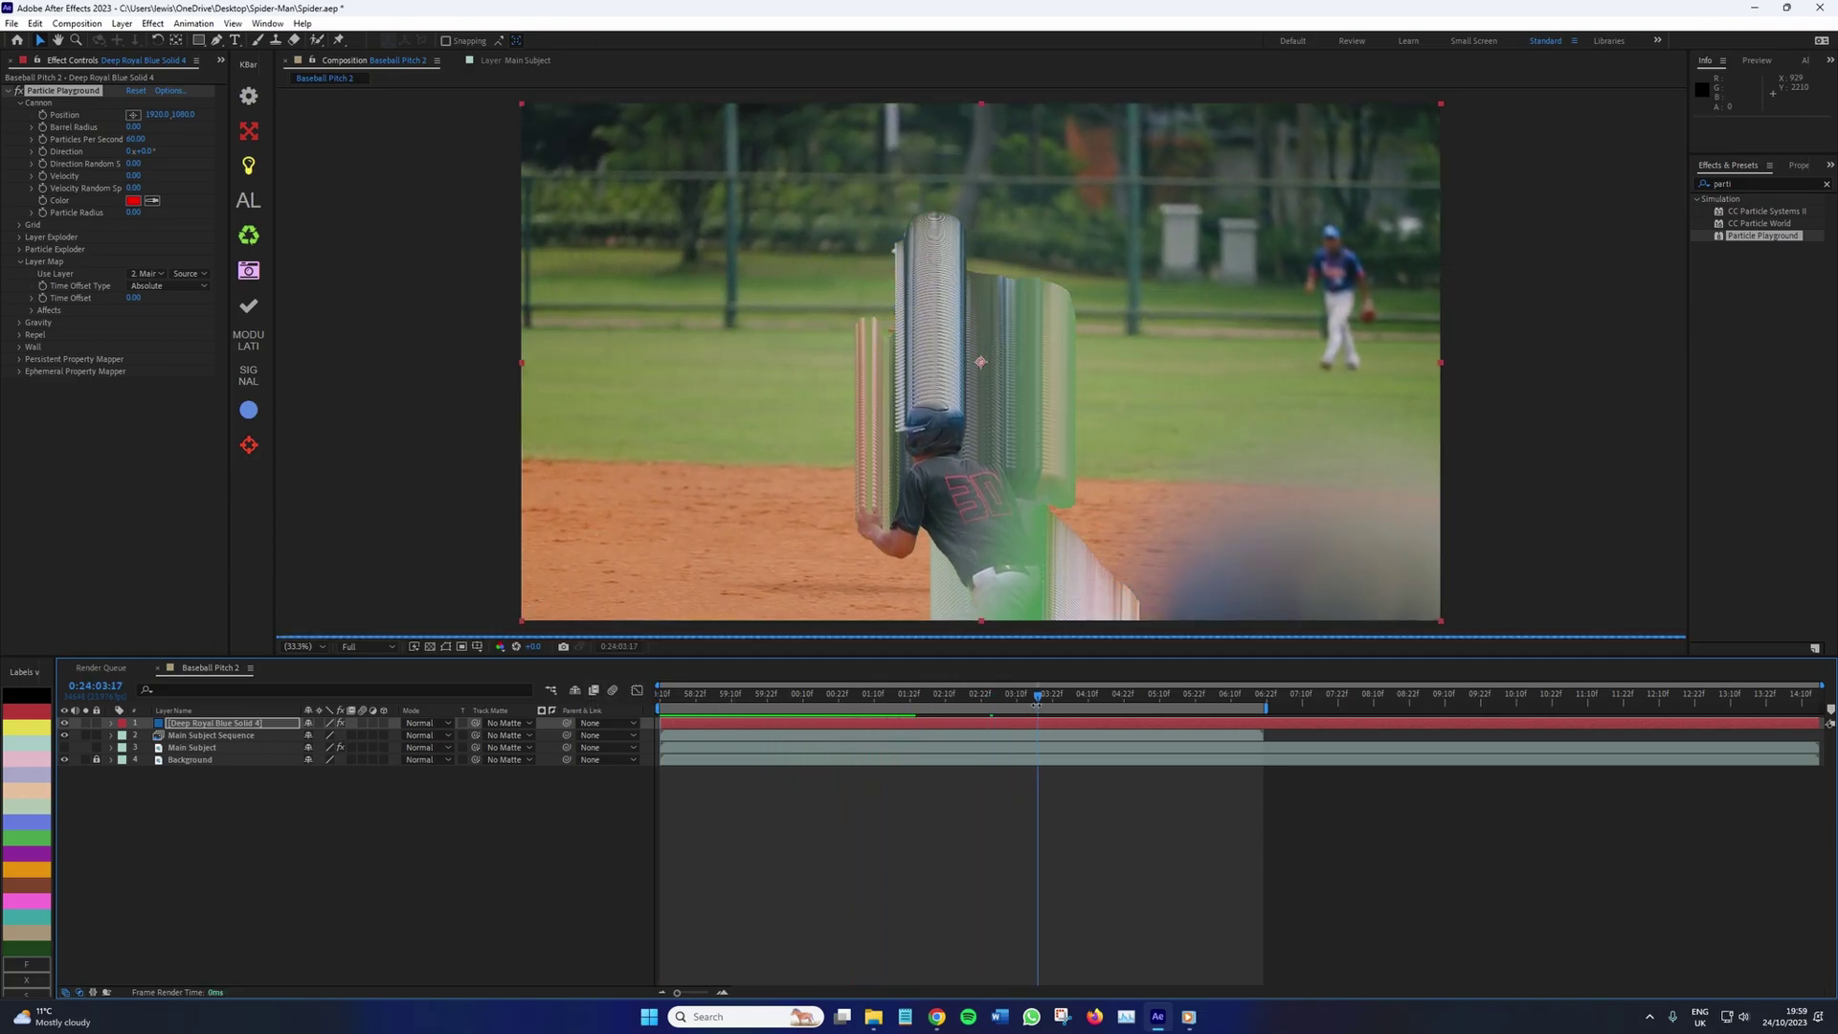
drag(751, 696, 656, 702)
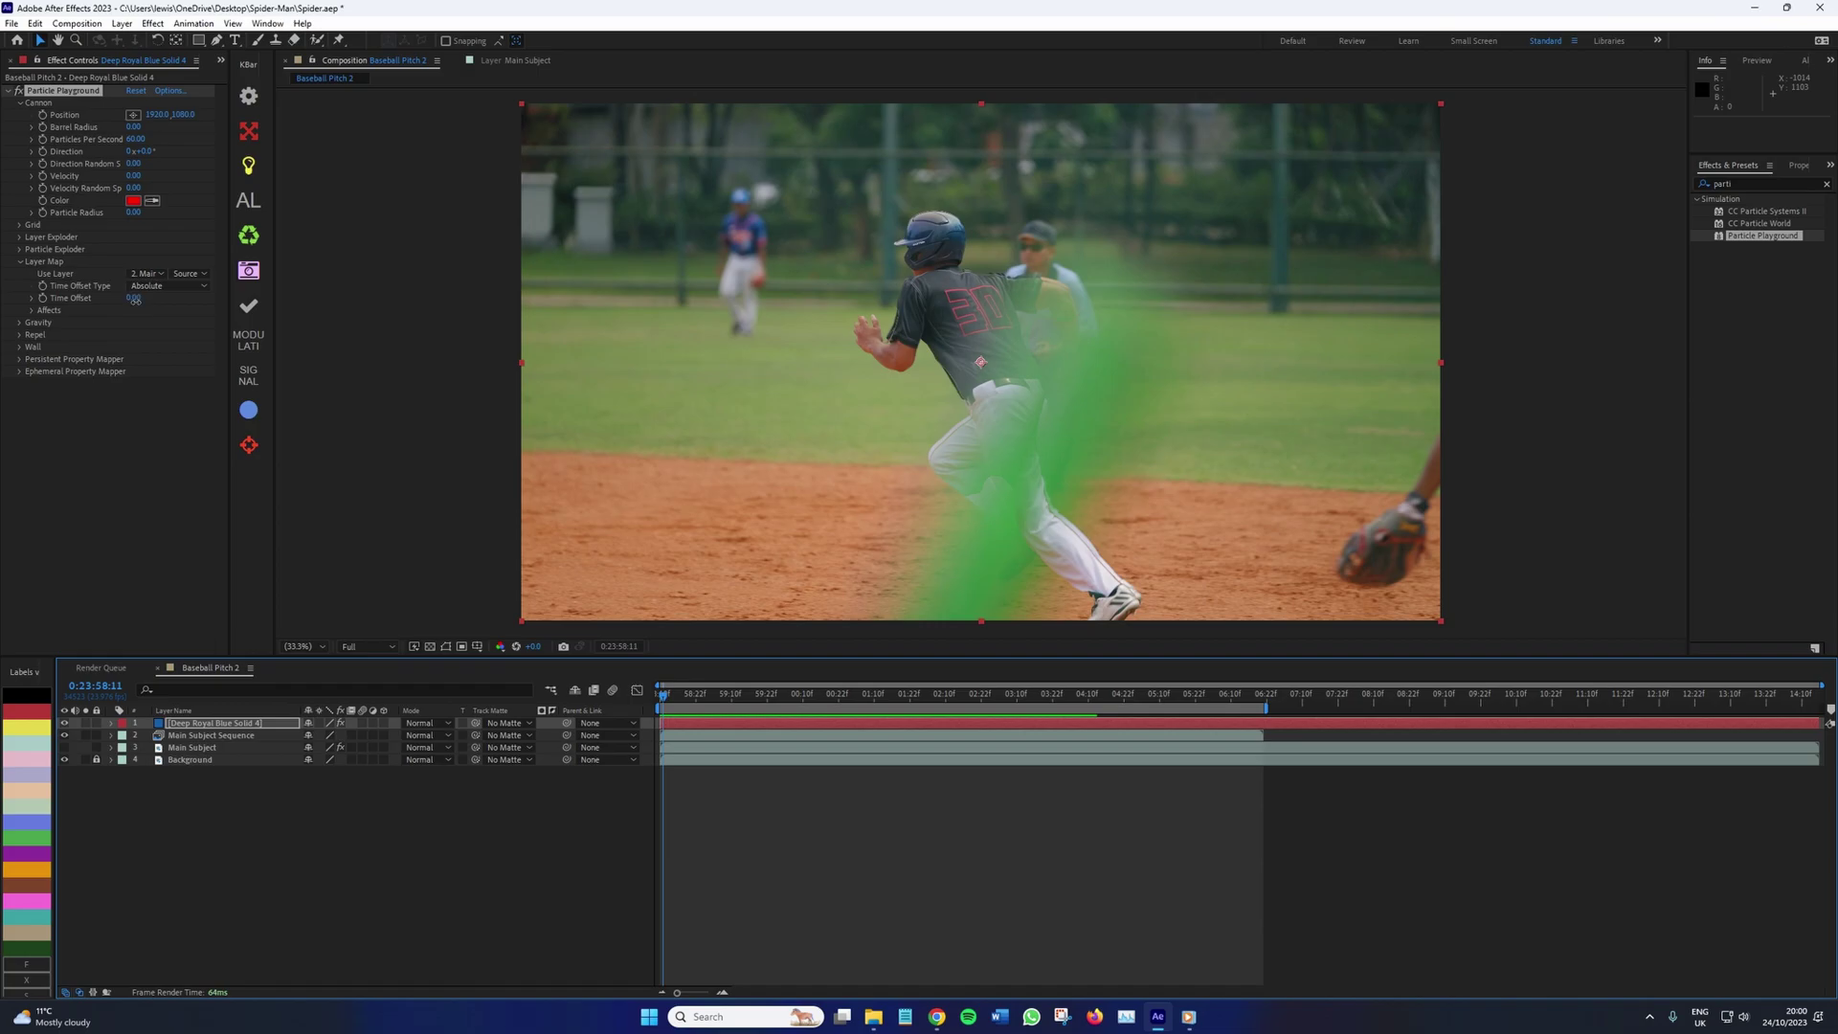
Set the Layer Map Time Offset to 0.01 and preview the echo trail
click(134, 298)
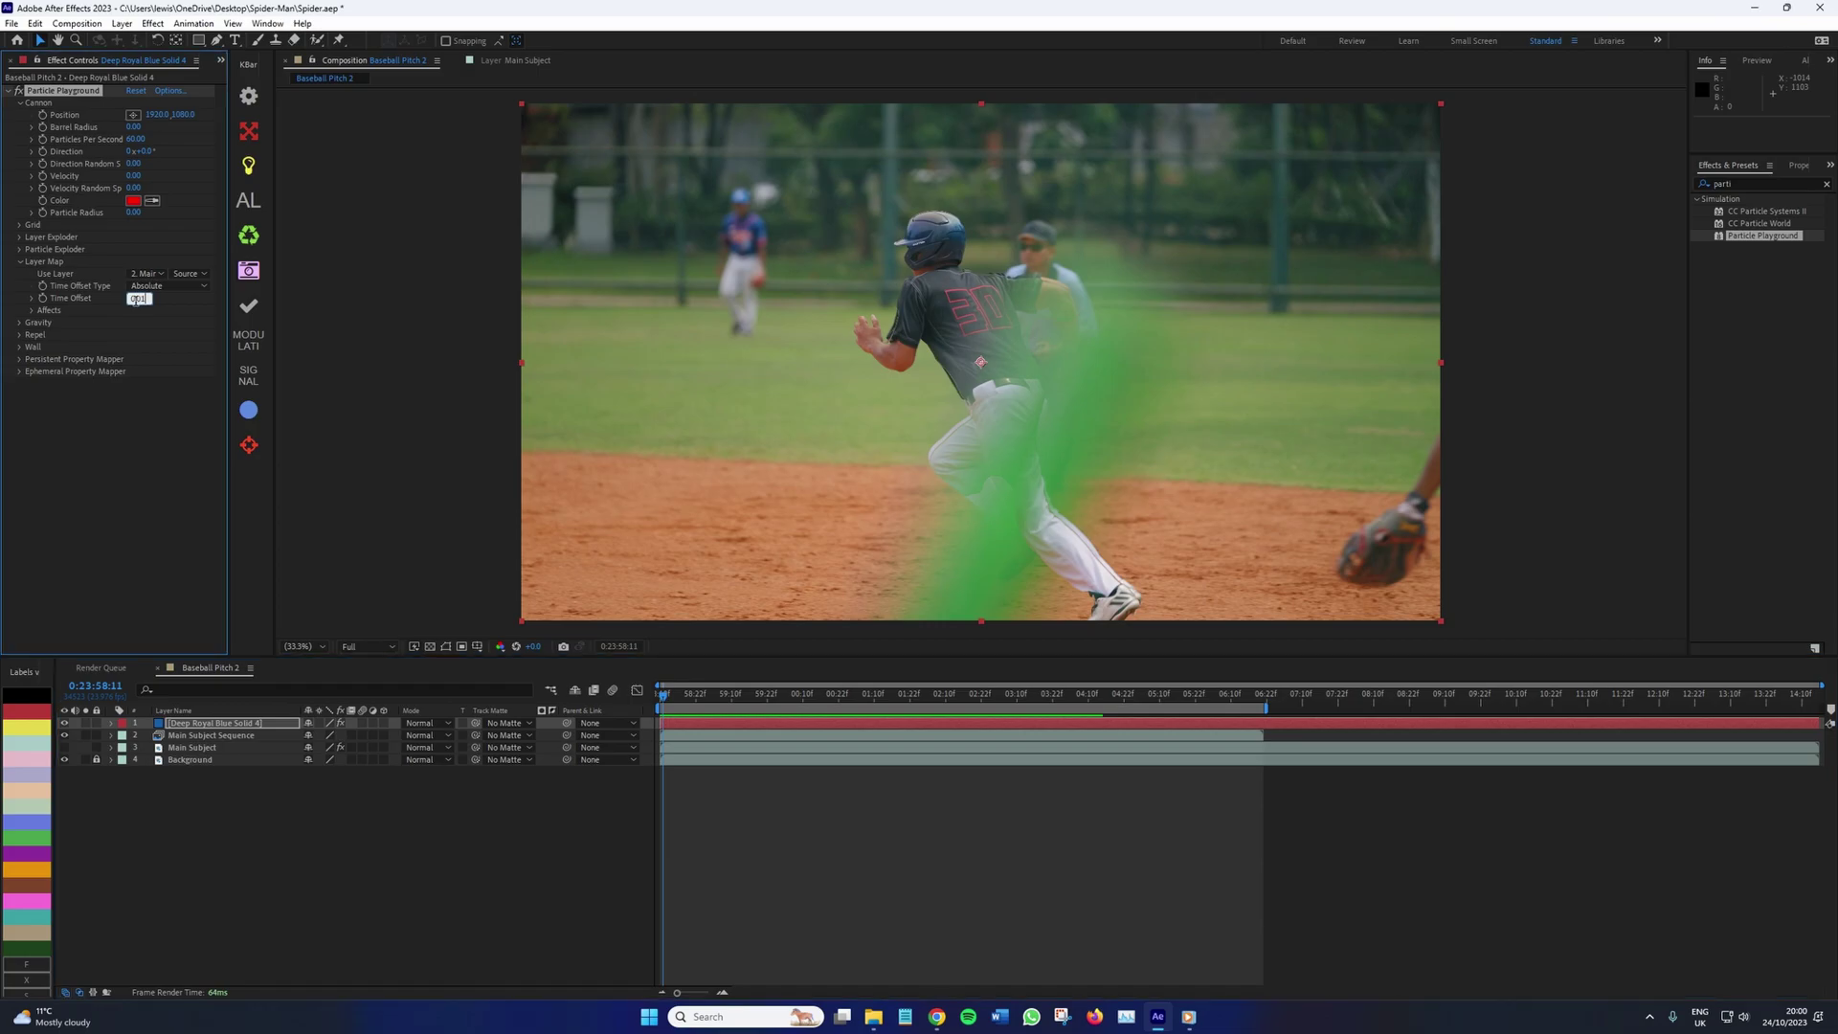
key(Return)
key(space)
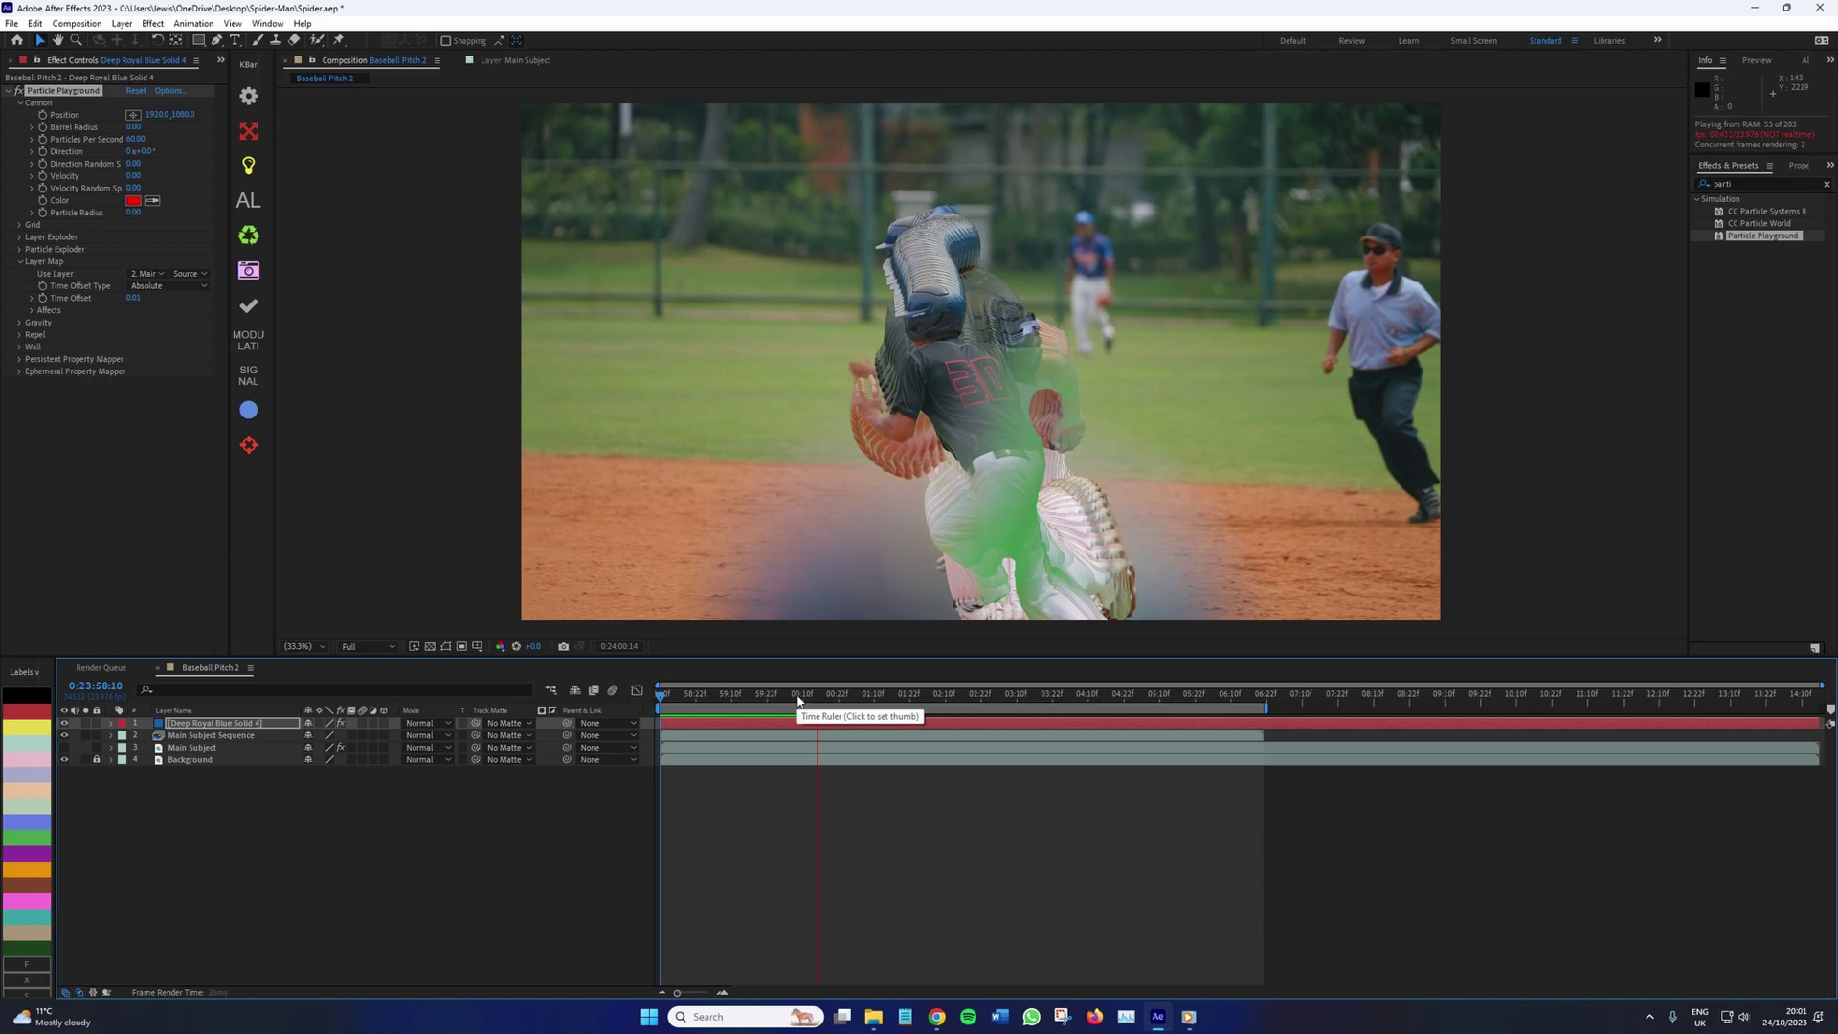
key(space)
Set the particle solid's blend mode to Screen and preview from the start
click(426, 723)
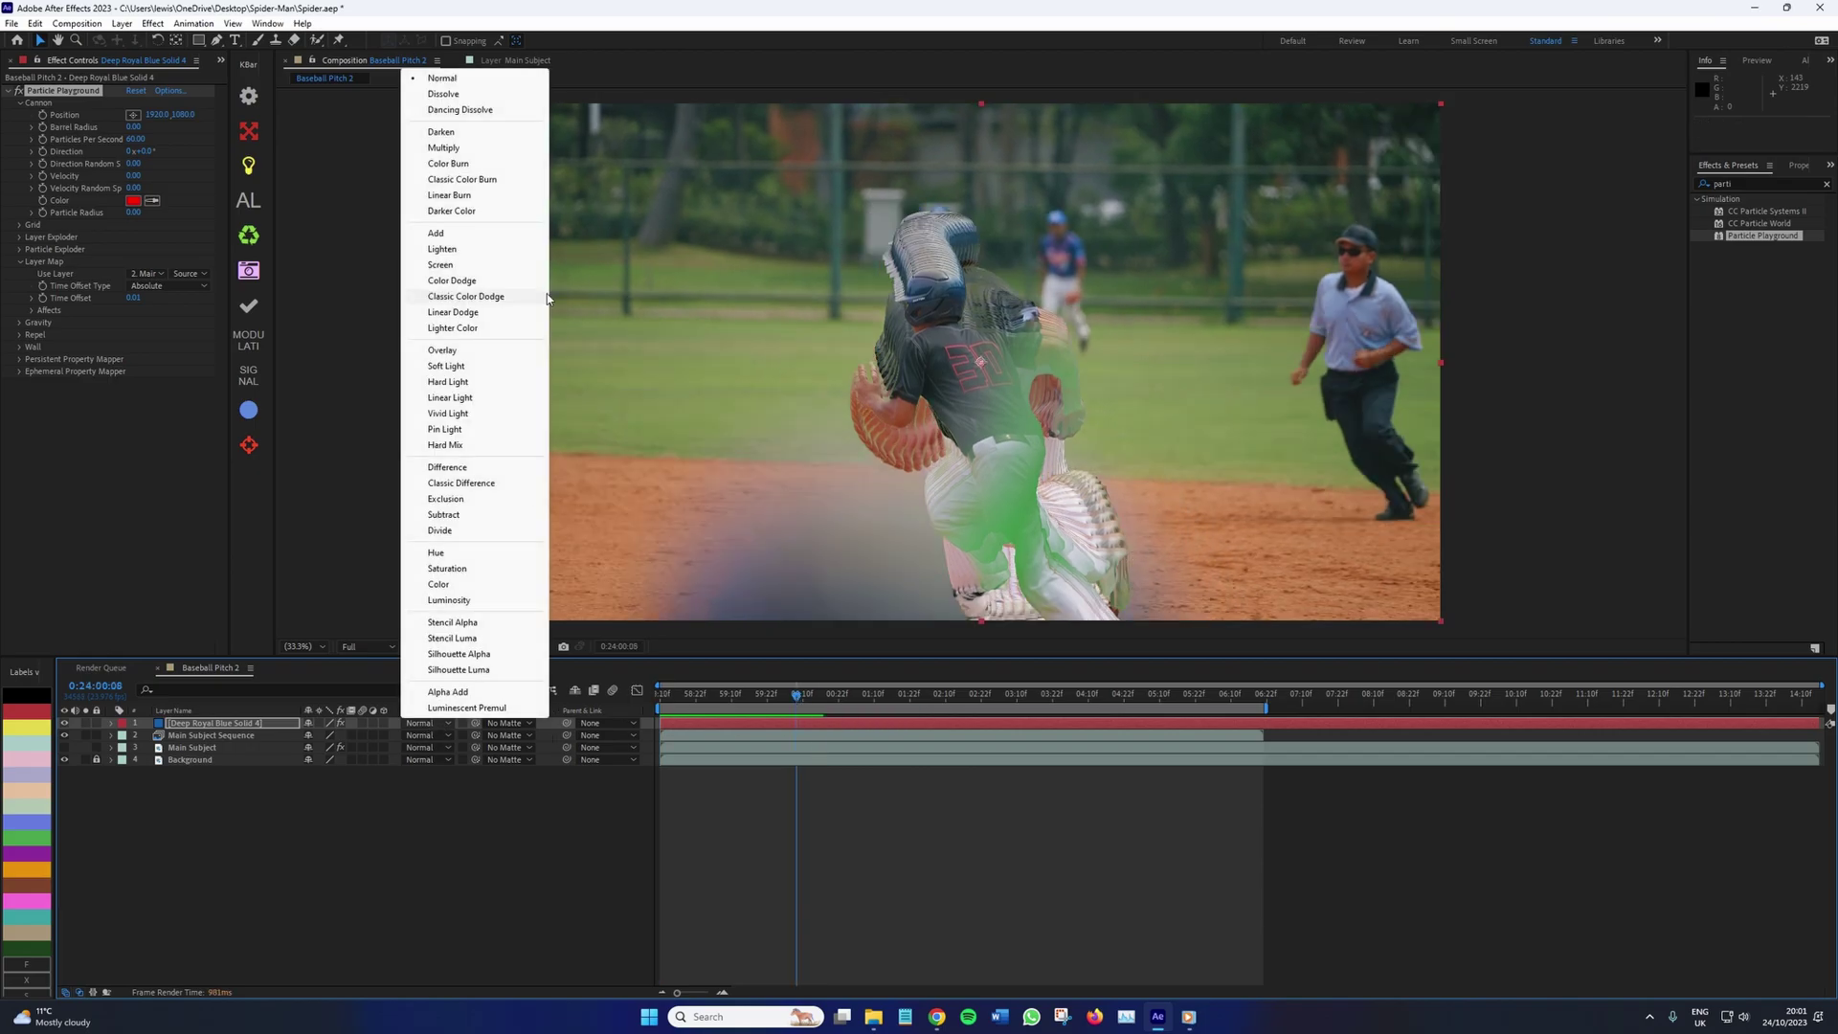
click(441, 265)
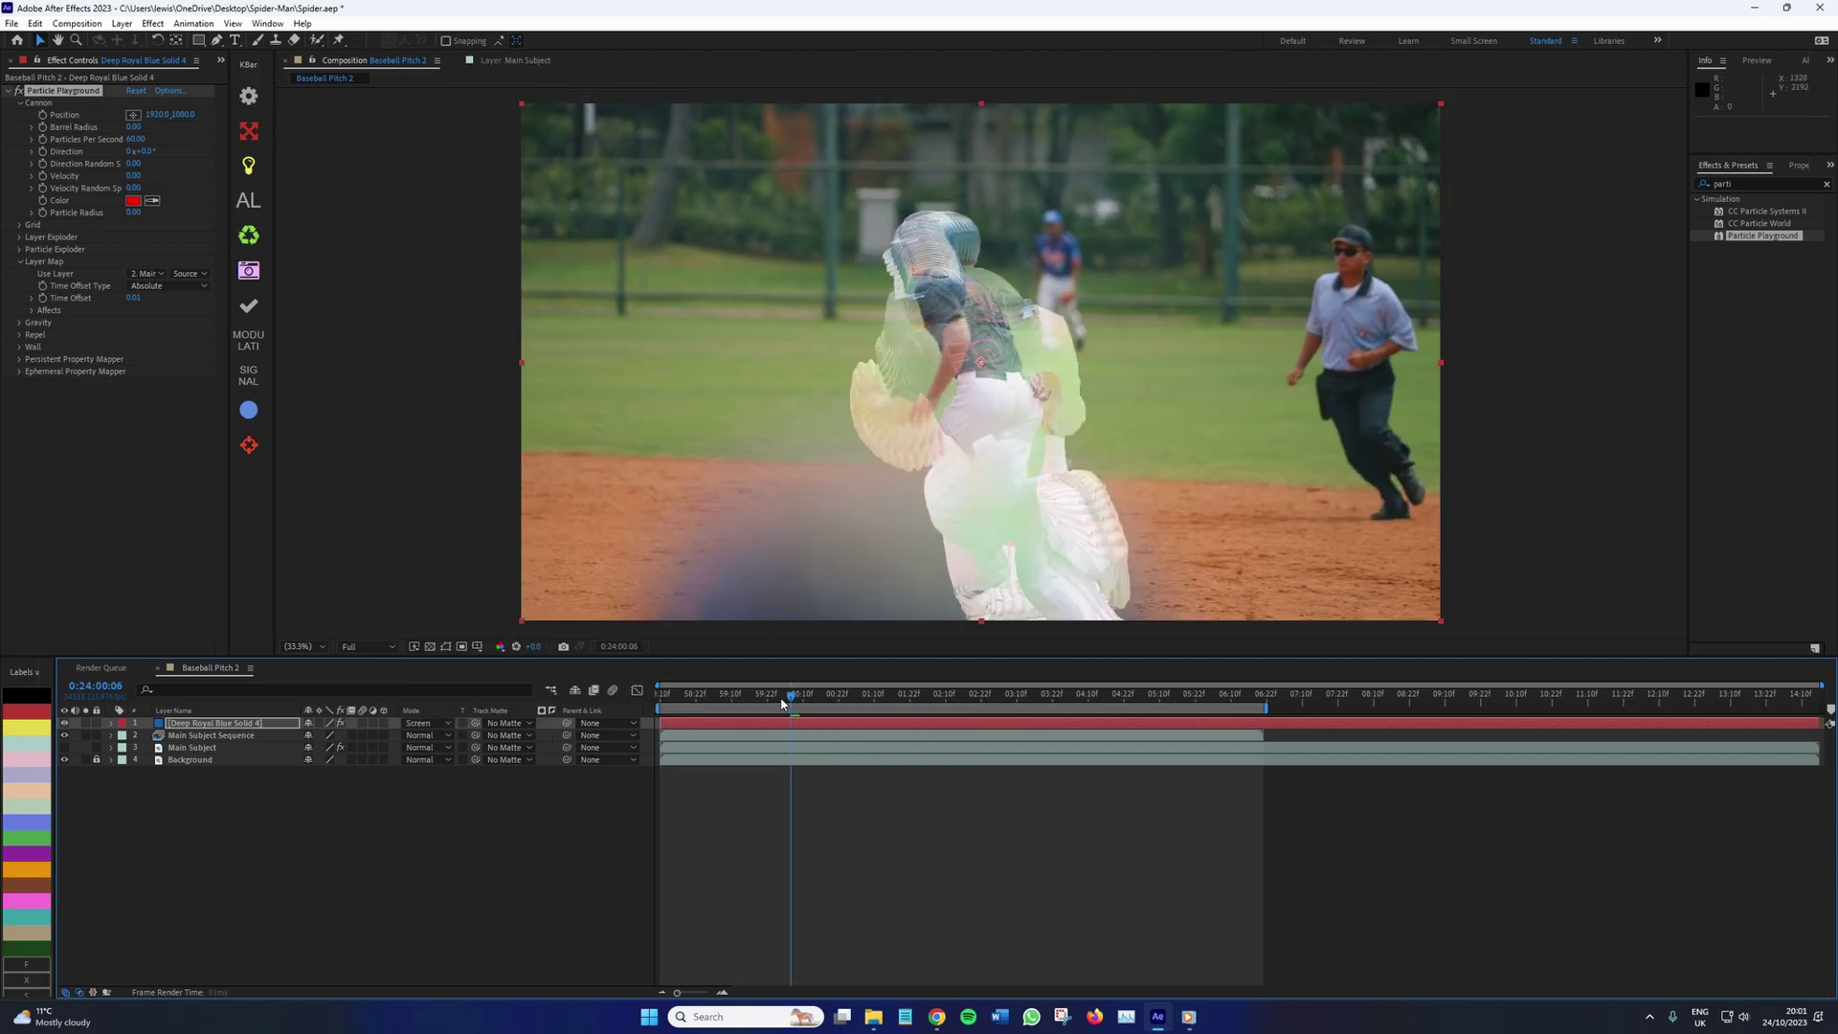
key(space)
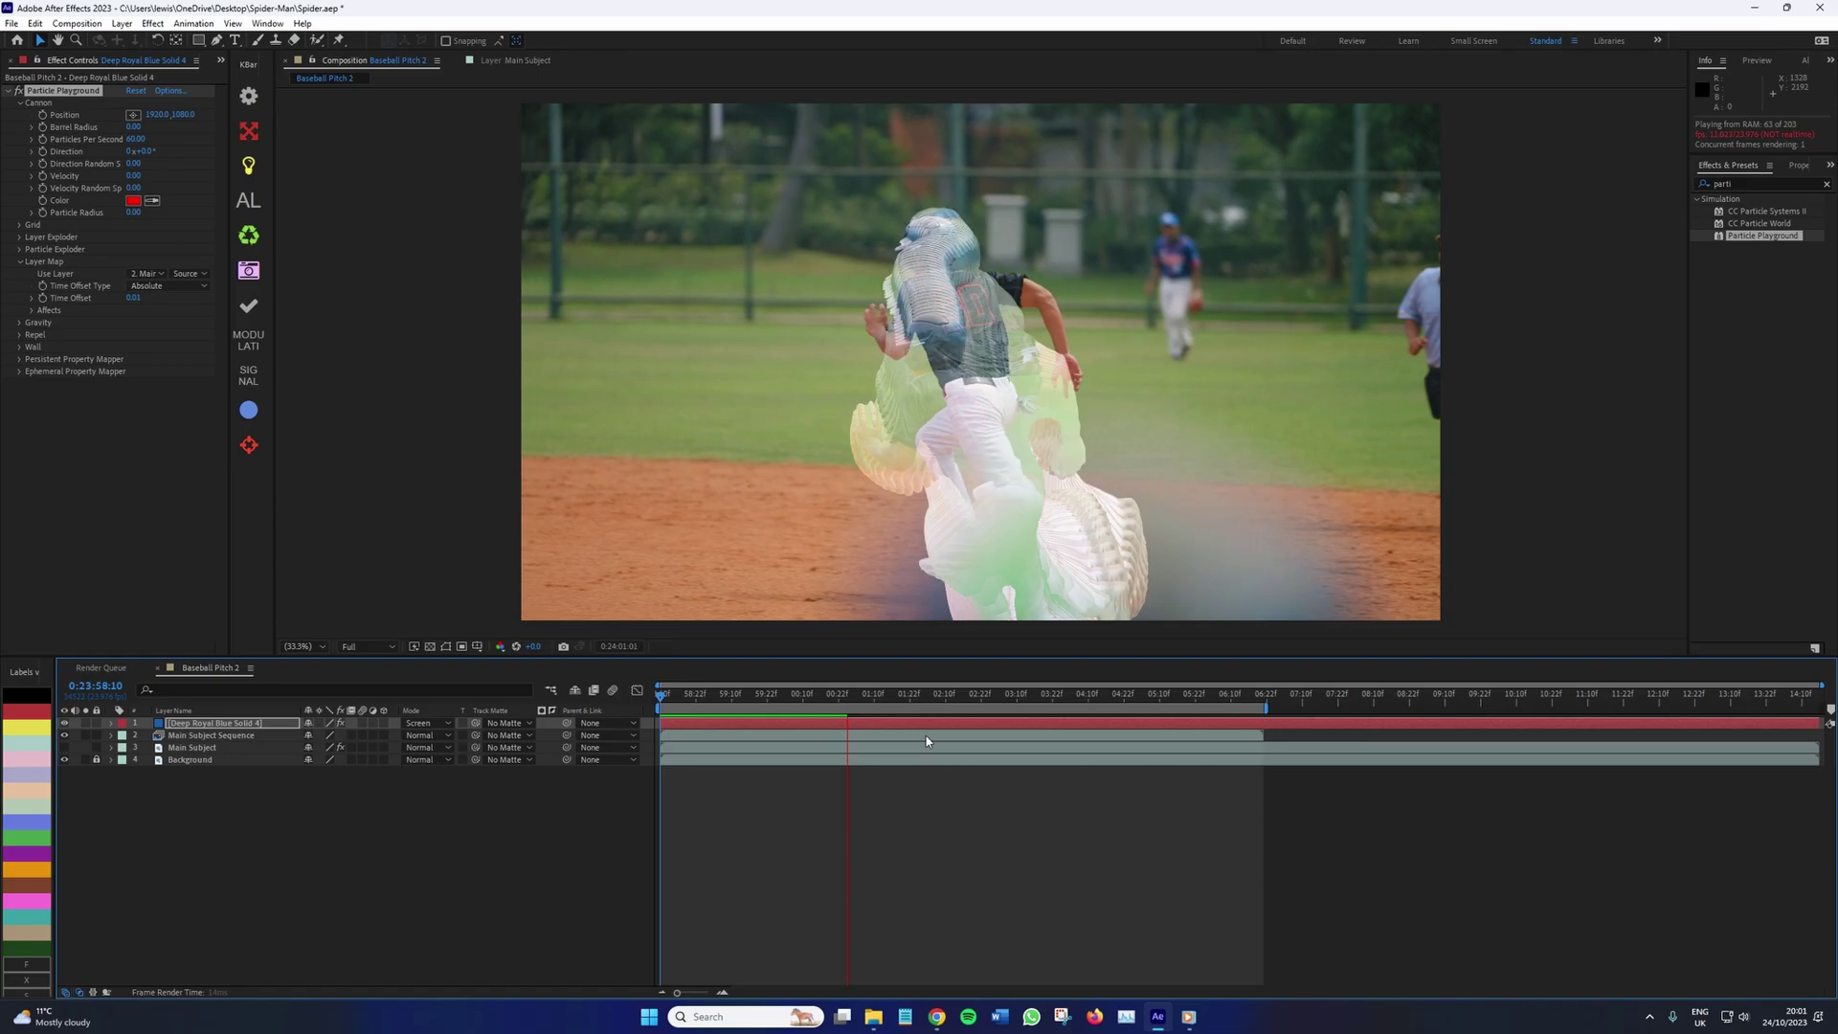
Set the particle Gravity direction to 90° and preview the echo trail
key(space)
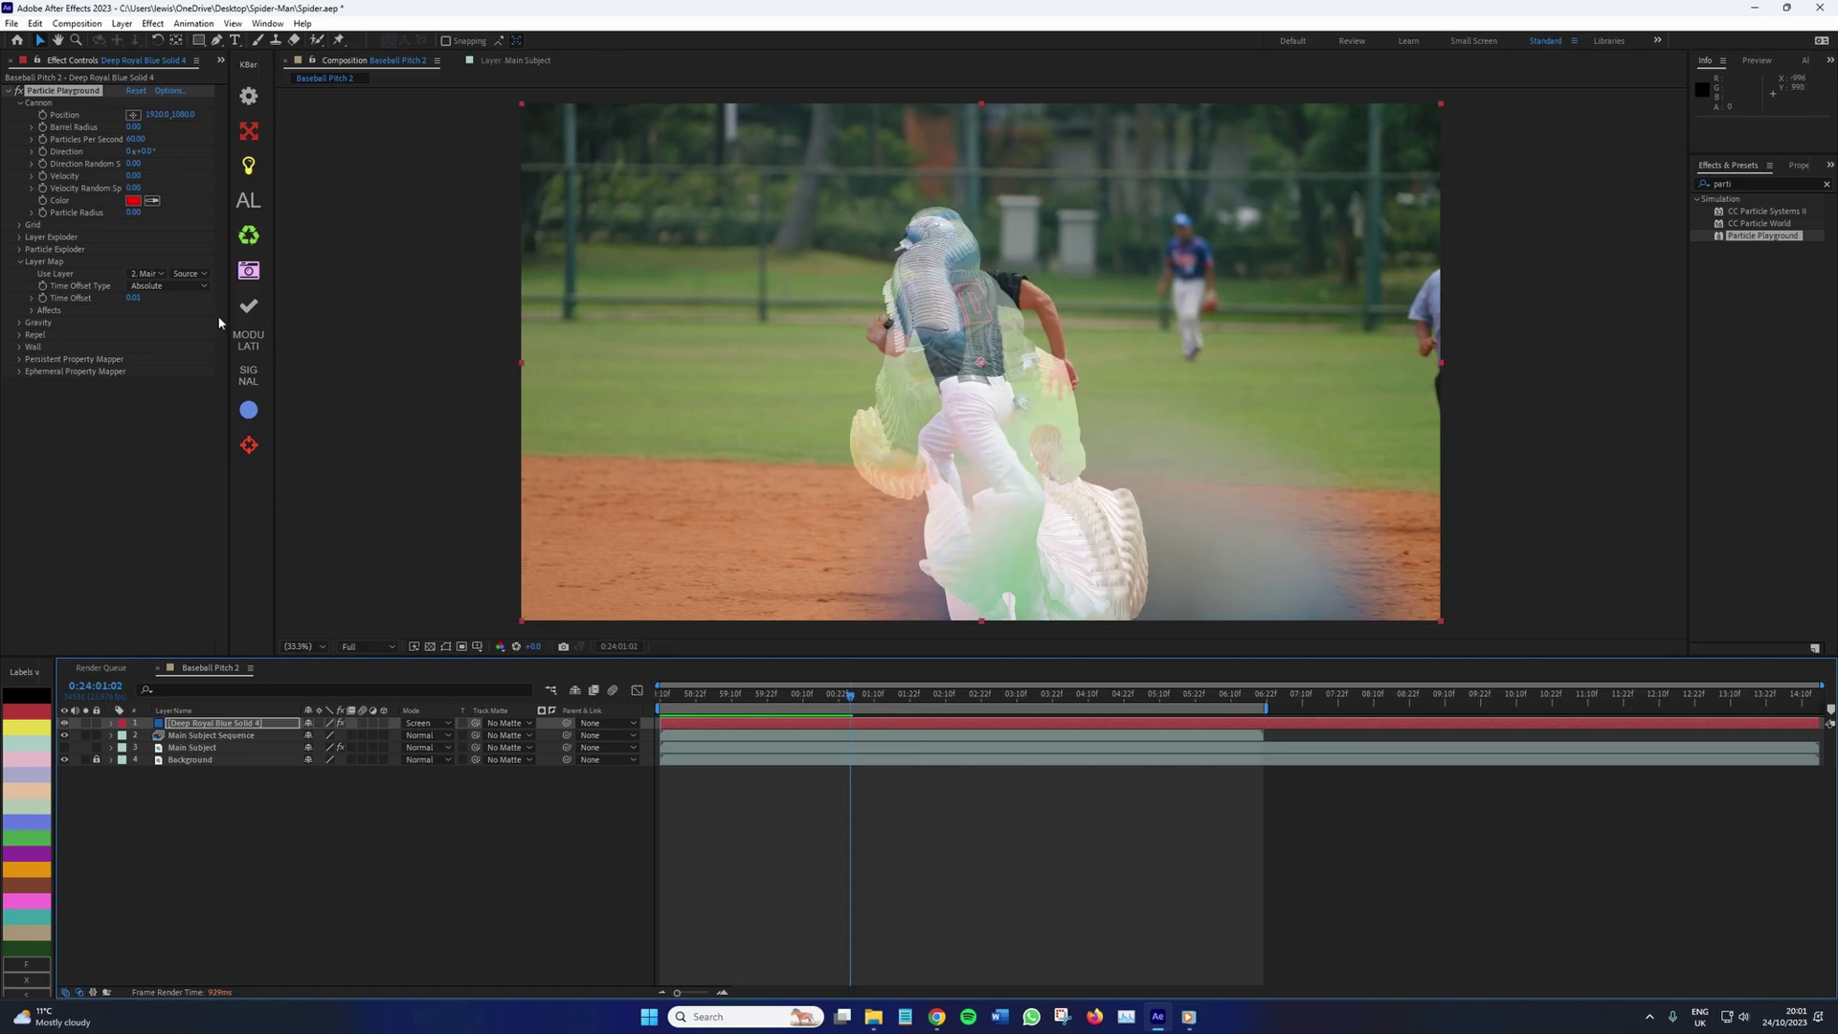
click(19, 324)
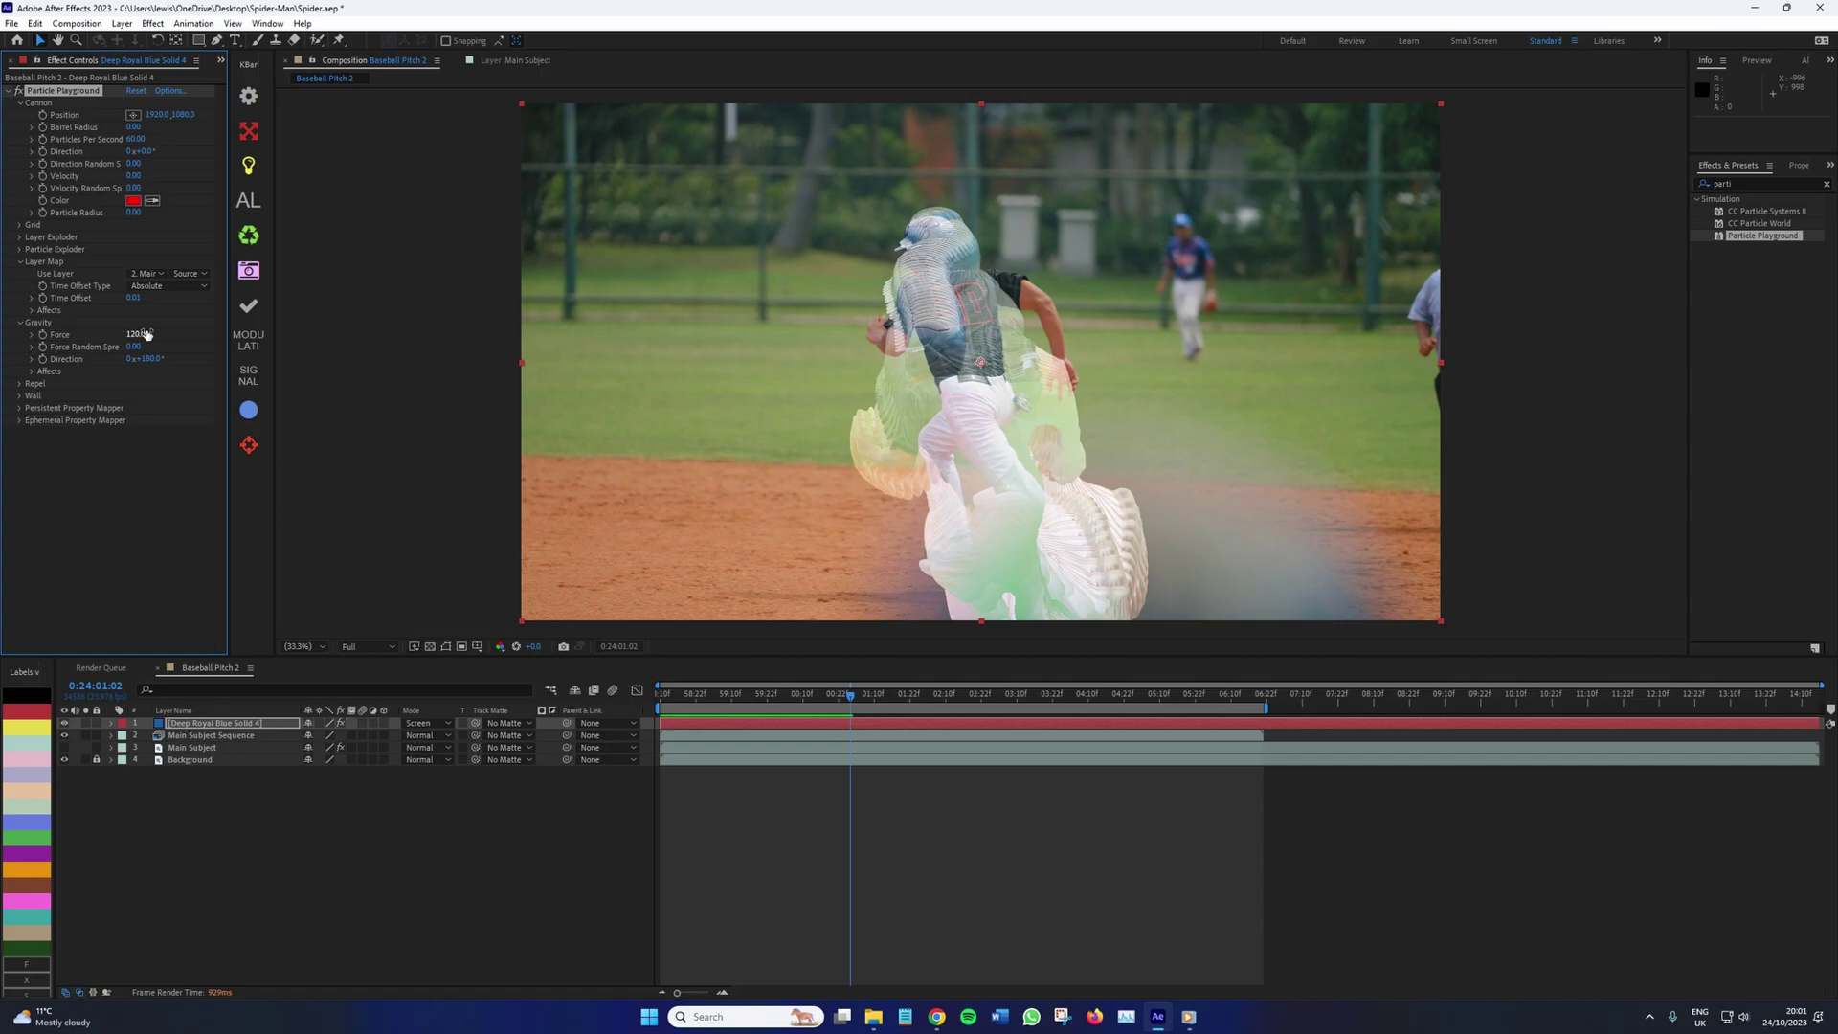
key(space)
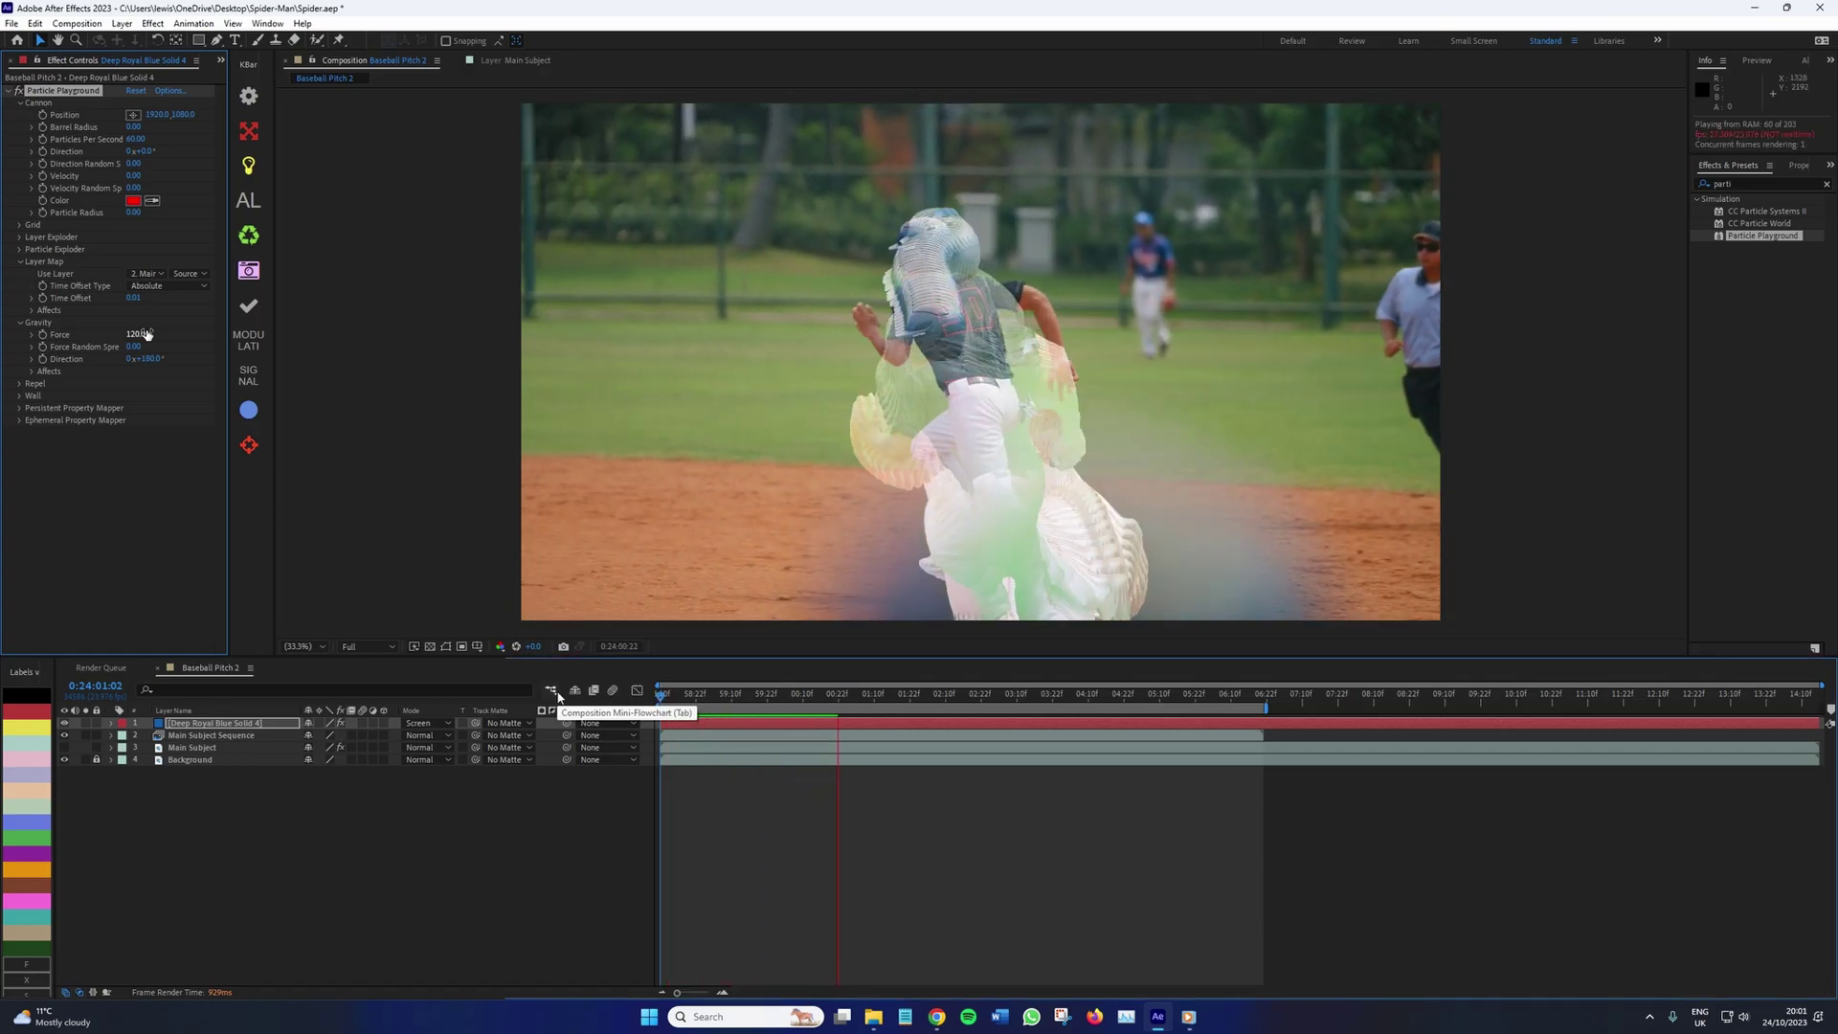
key(space)
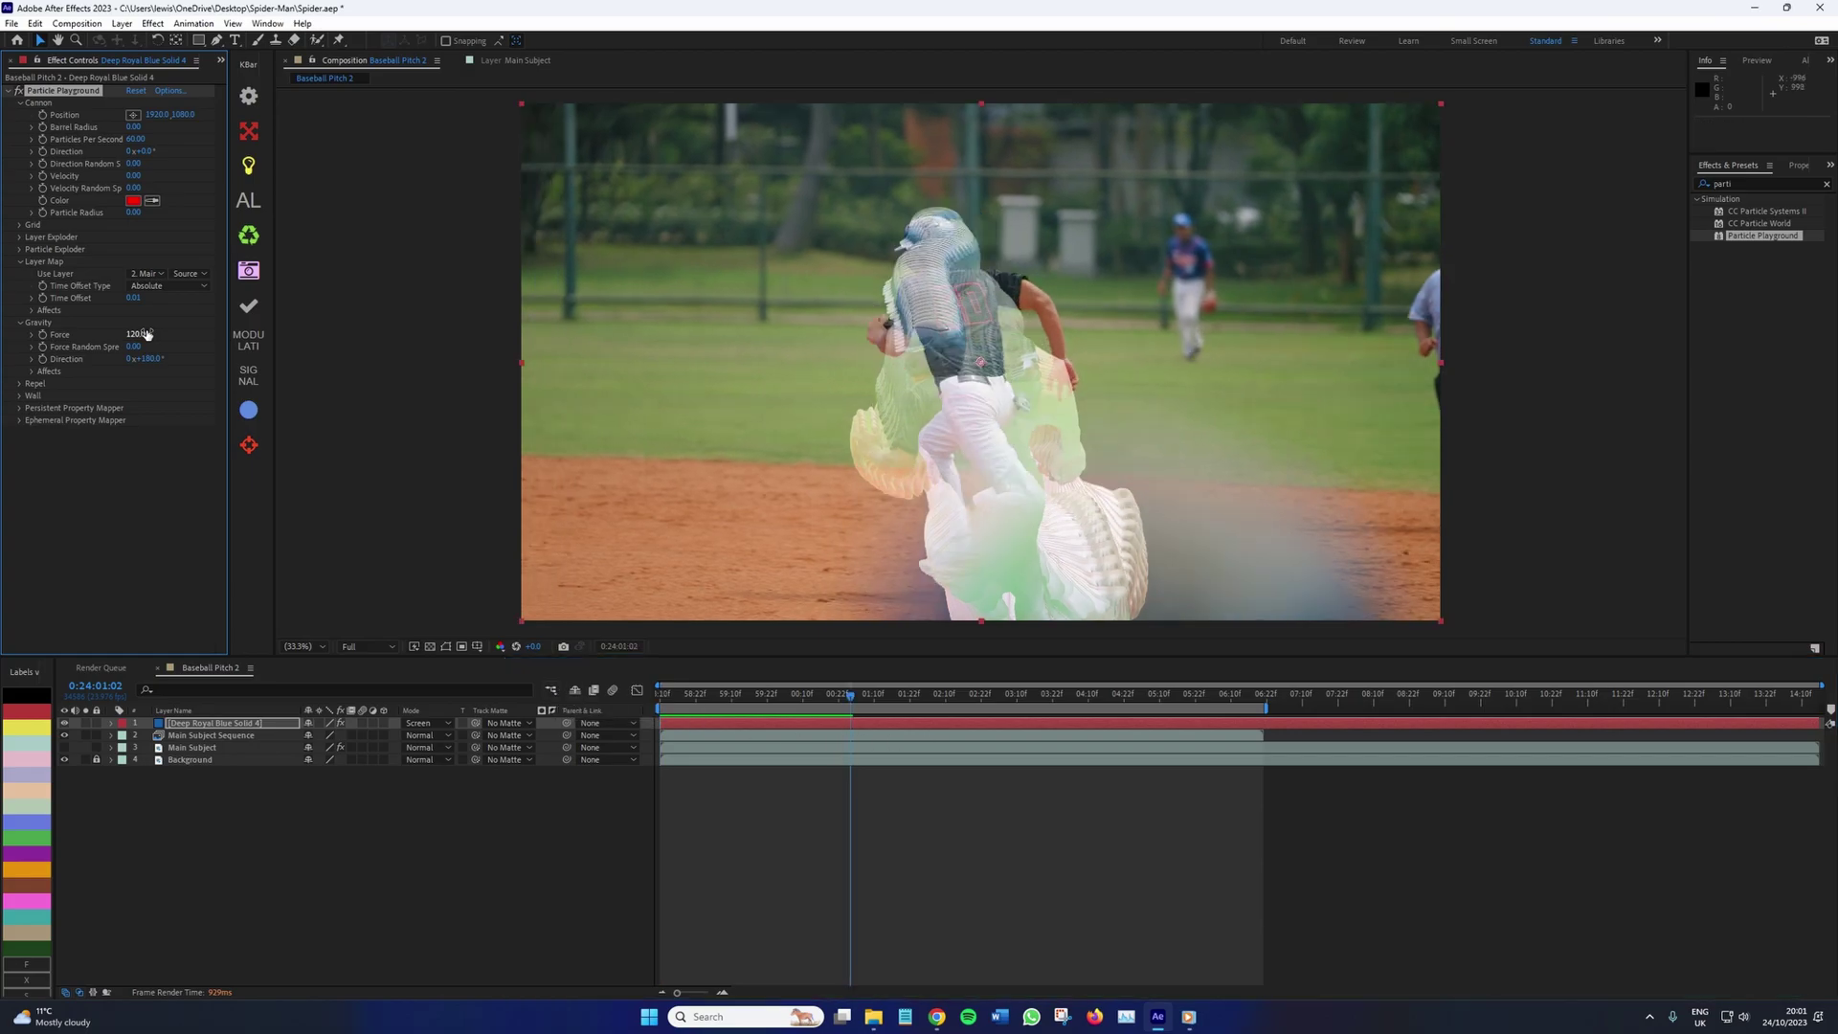
click(158, 359)
text(90)
key(Return)
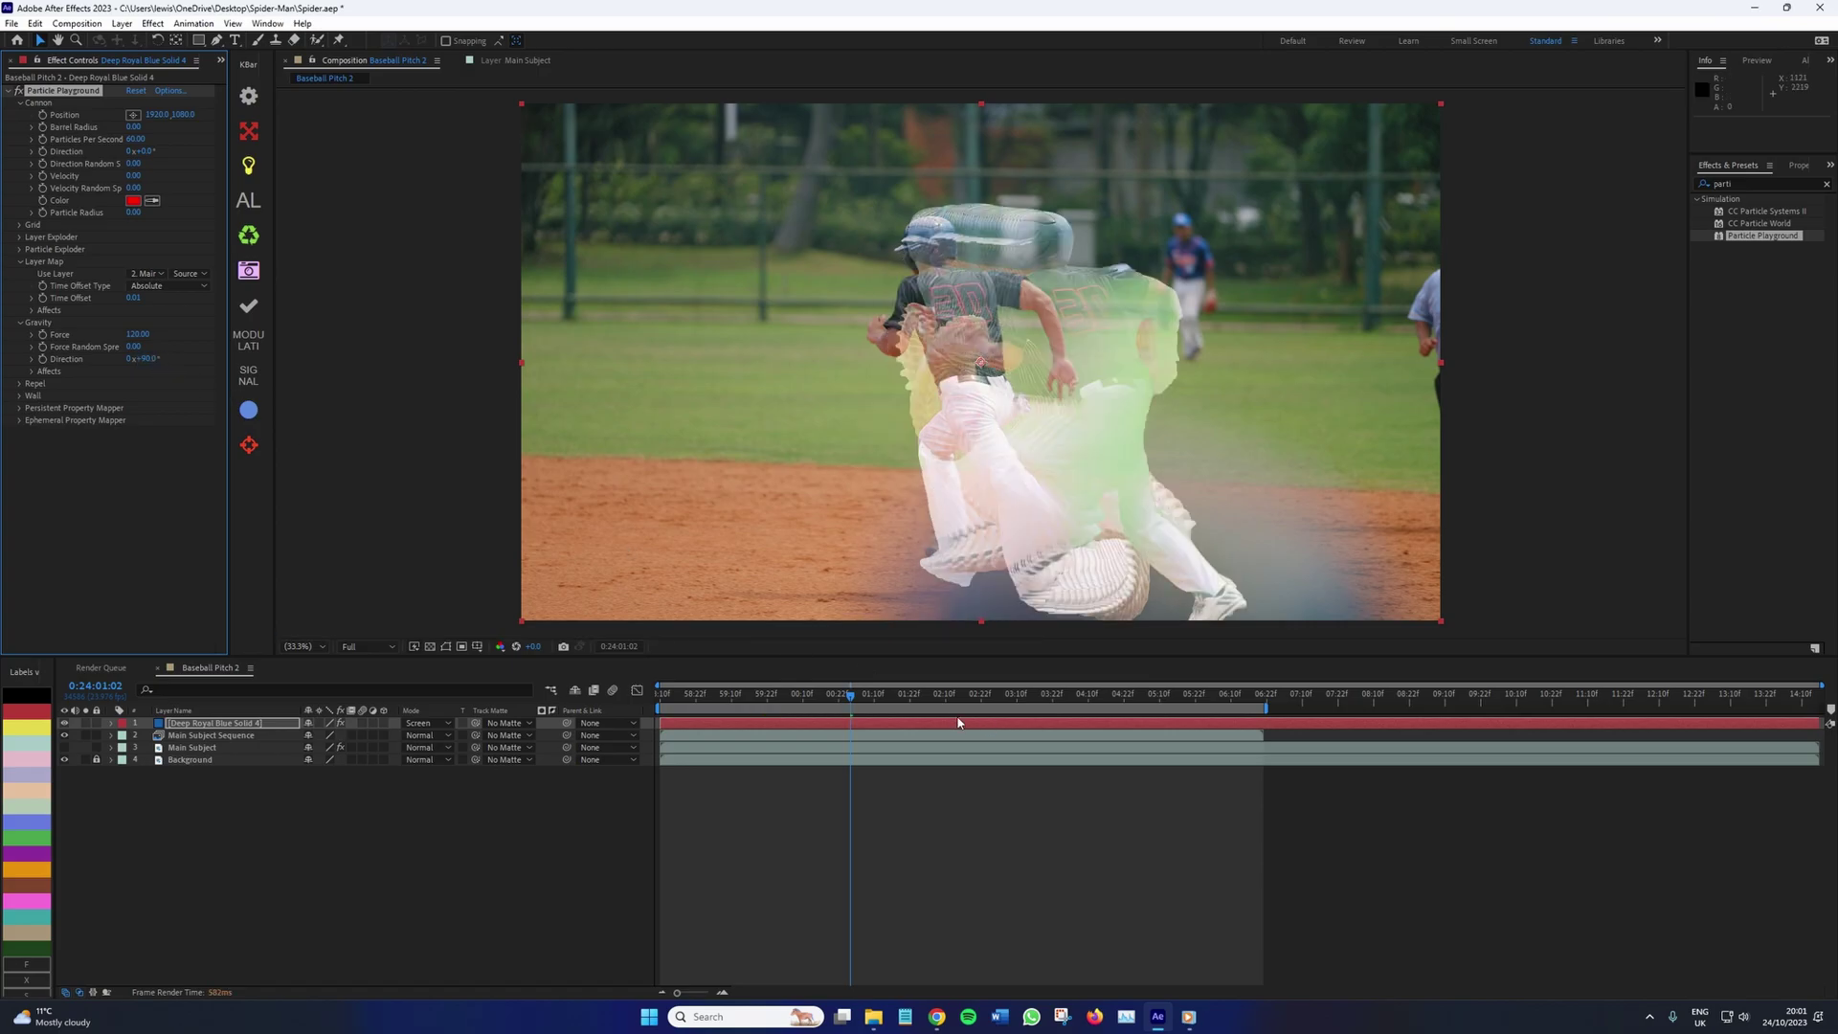
key(space)
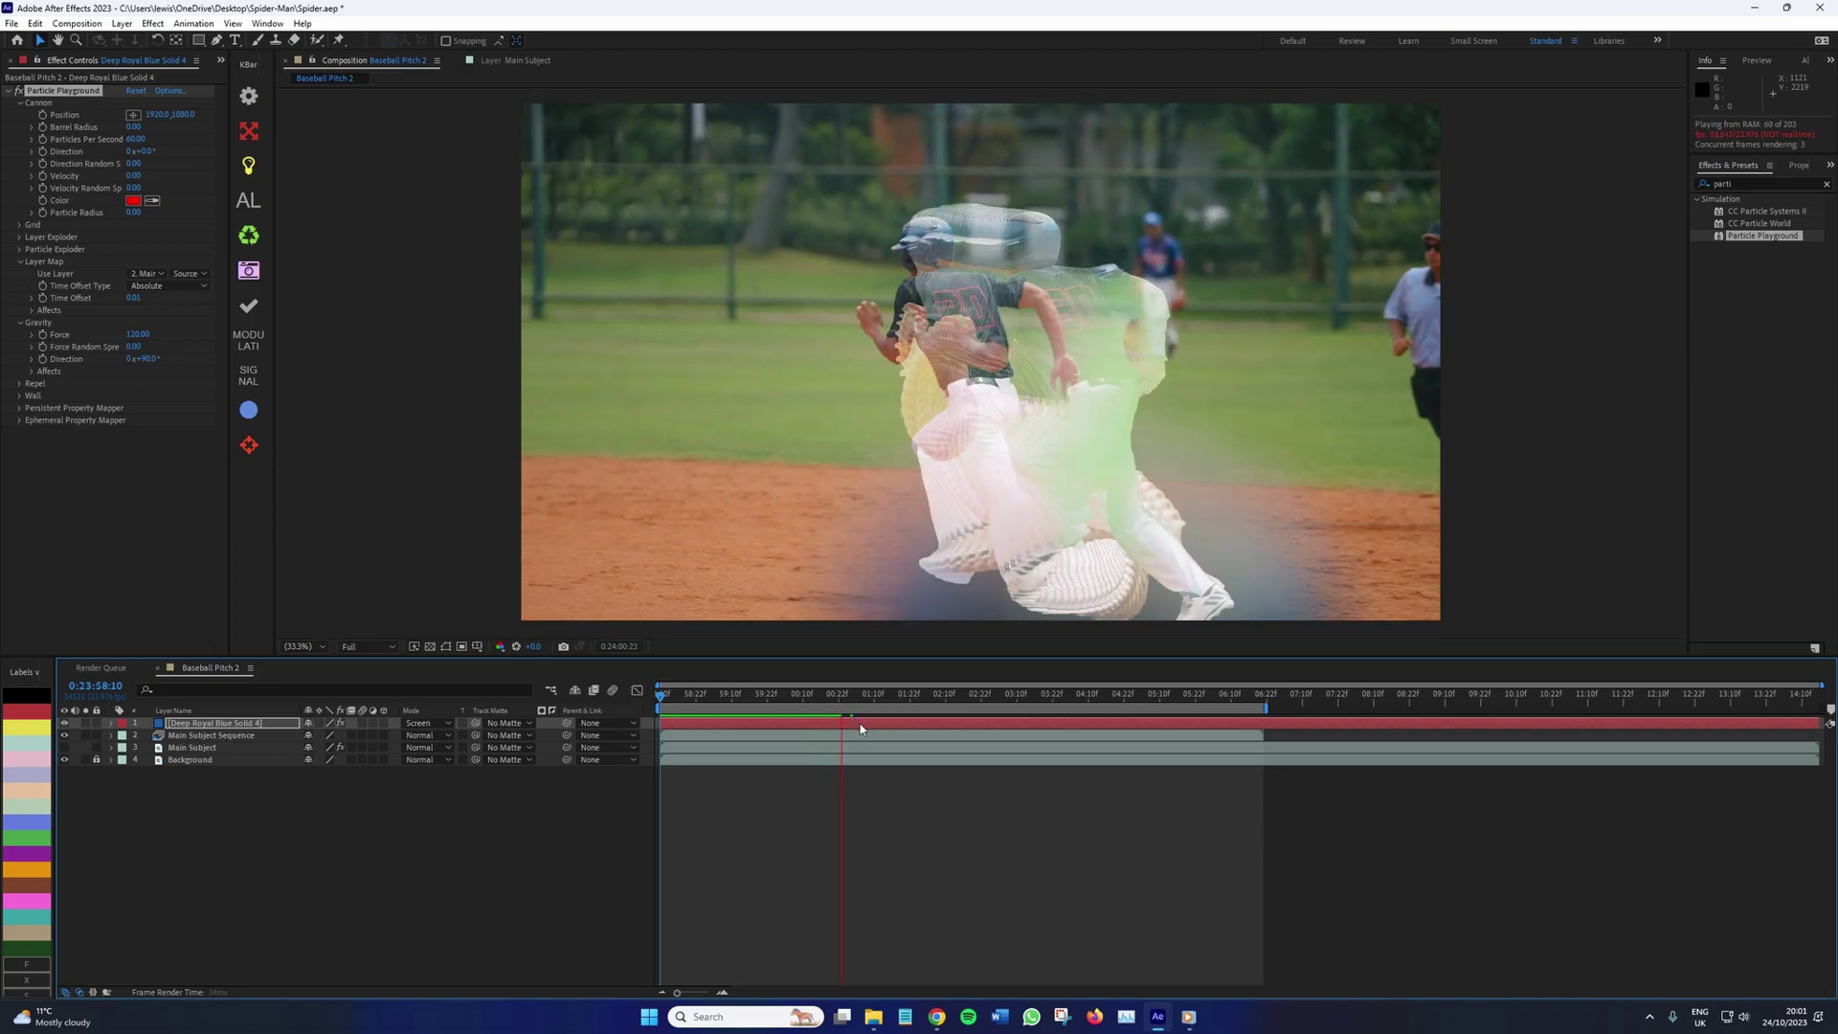
key(space)
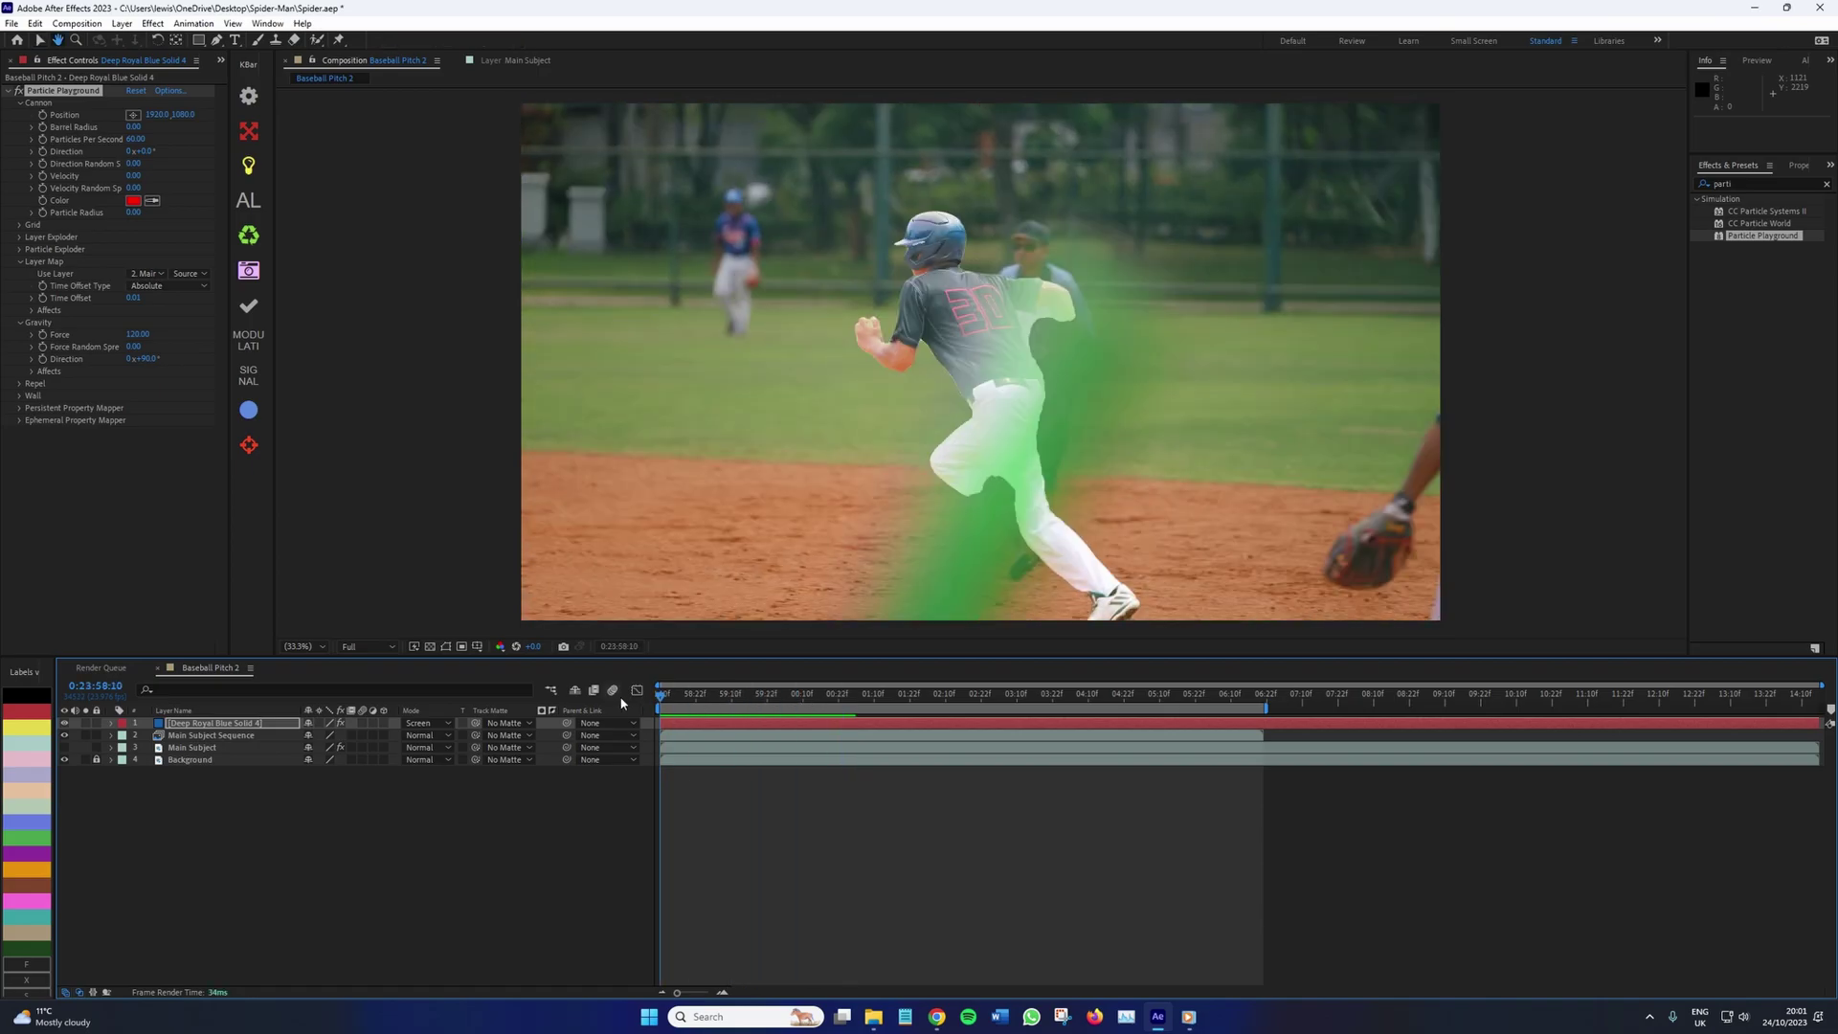
Scrub the Gravity Force up to 727 and replay the clip from the work-area start
key(space)
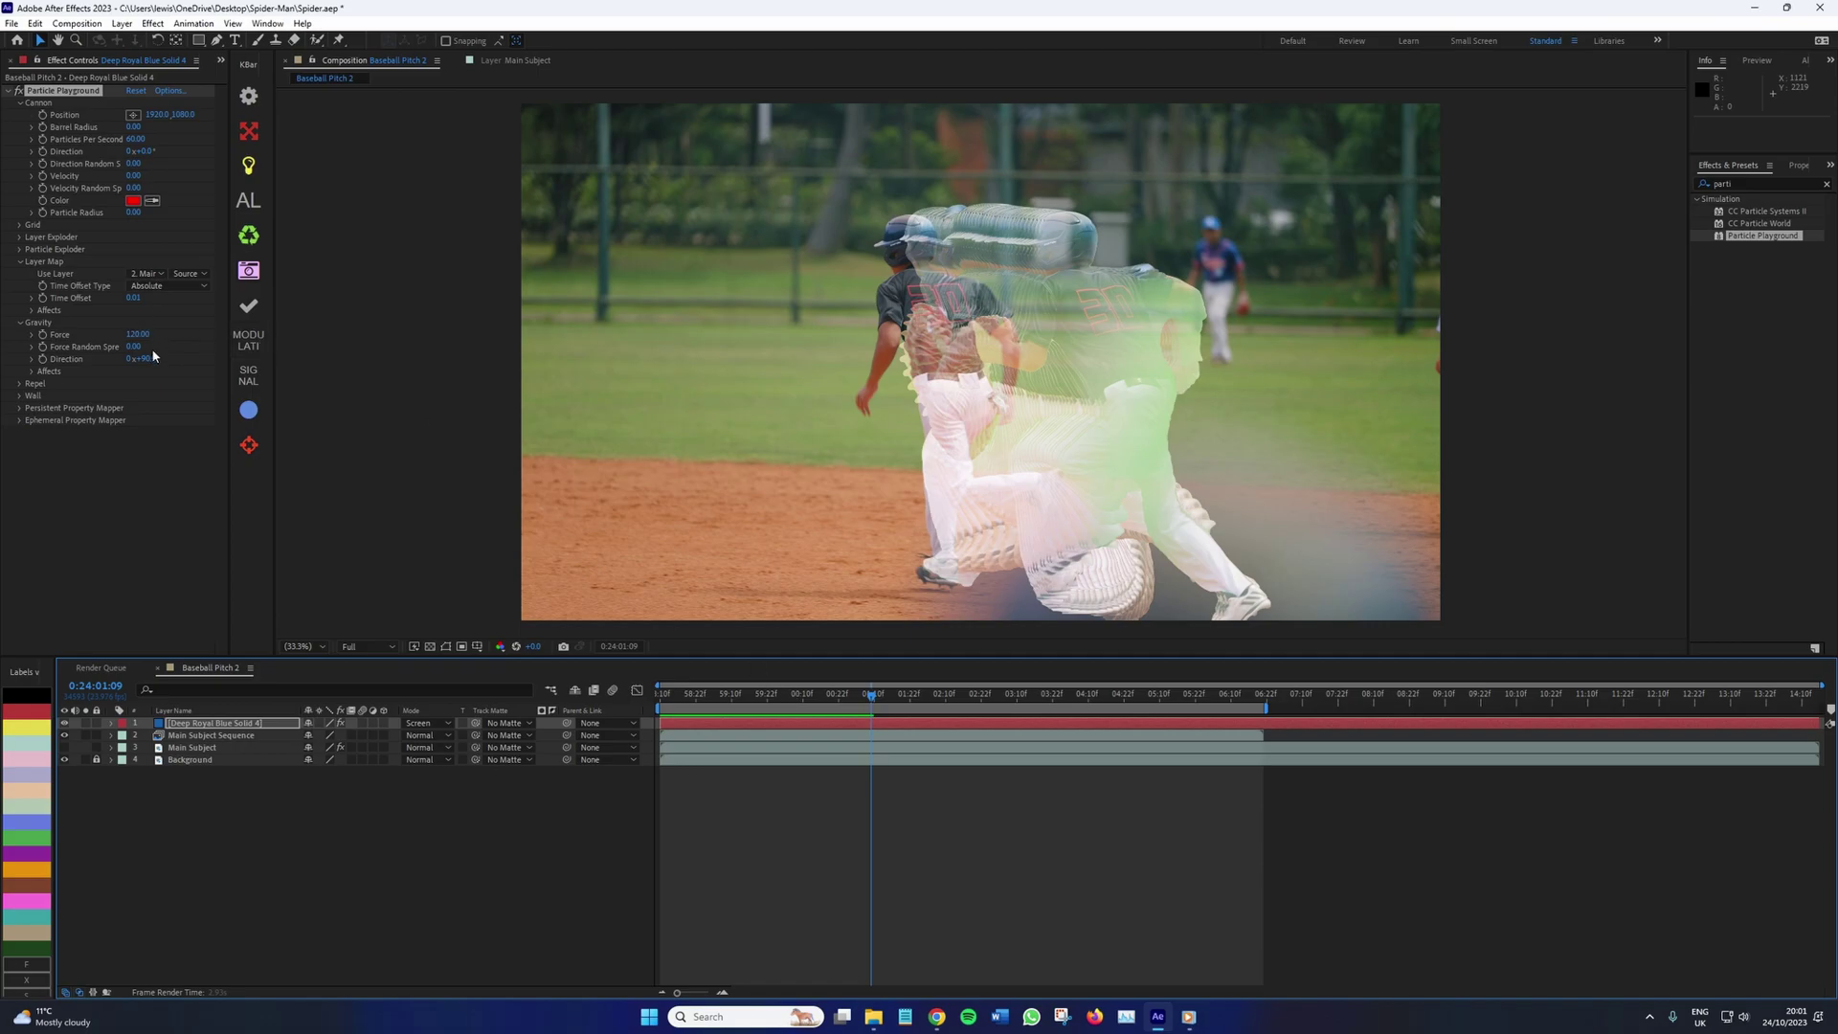
drag(132, 343, 230, 337)
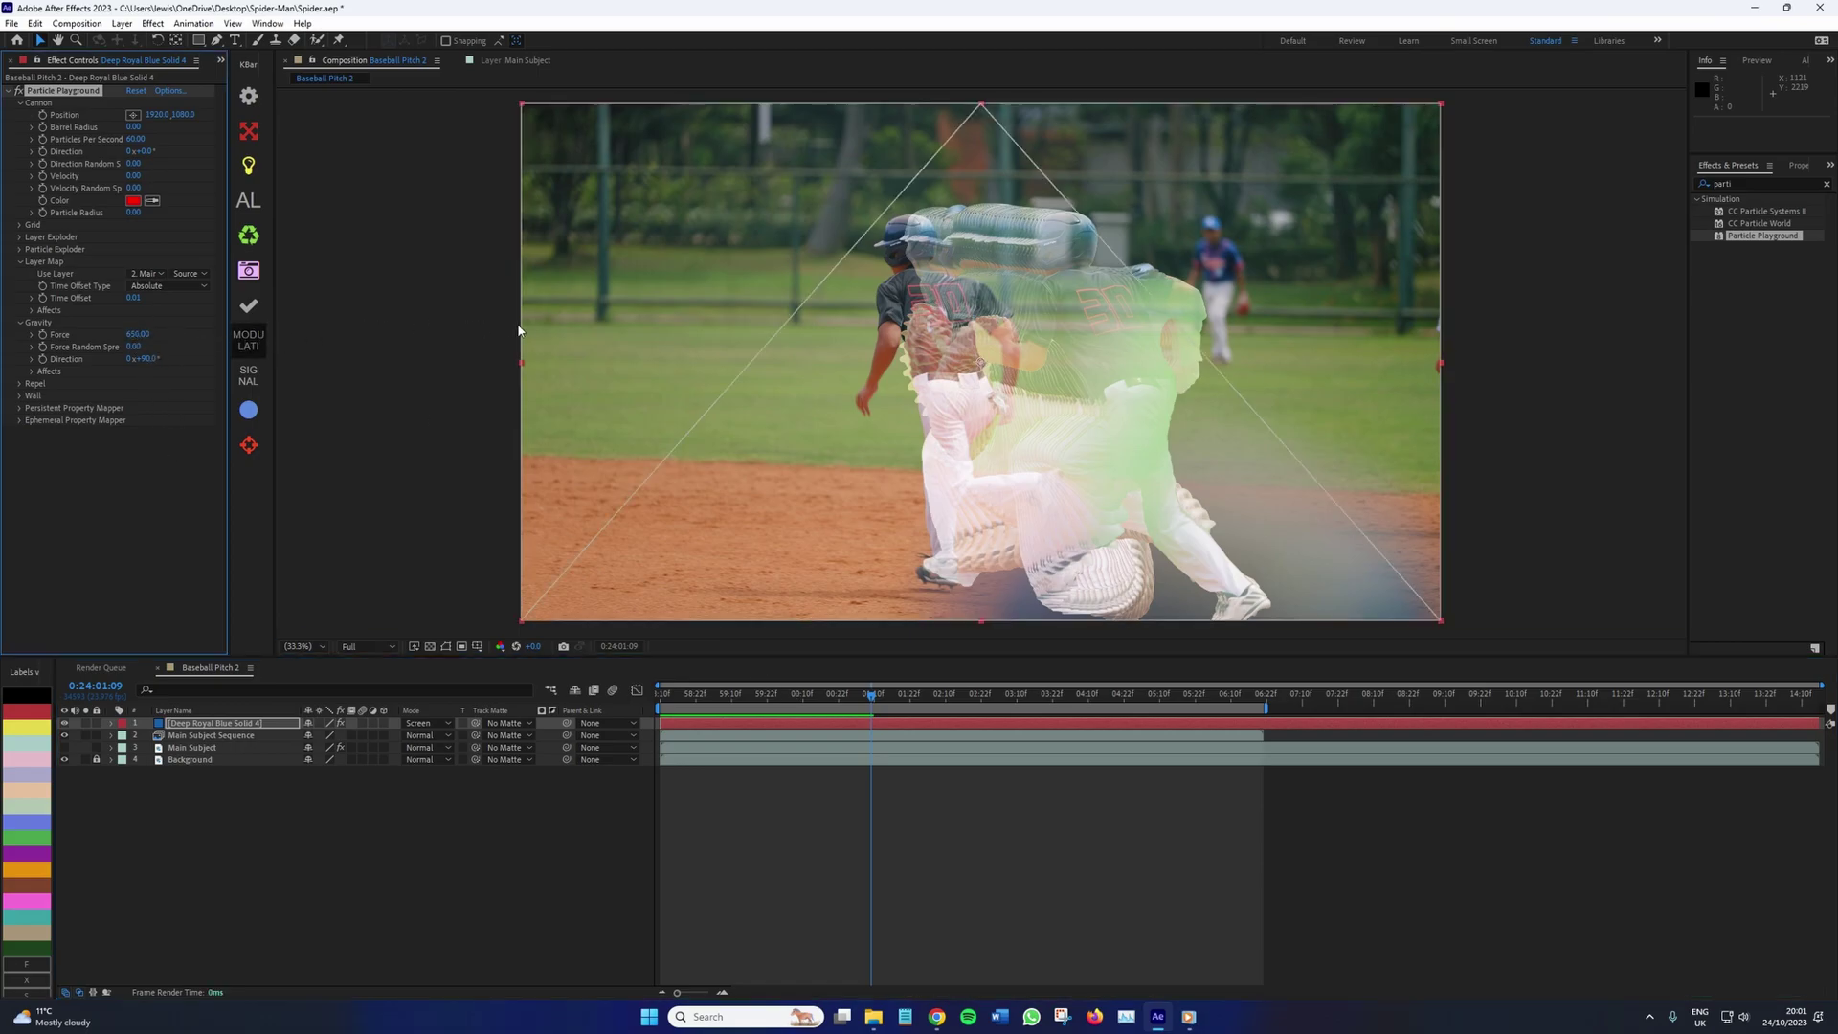
drag(577, 341, 568, 342)
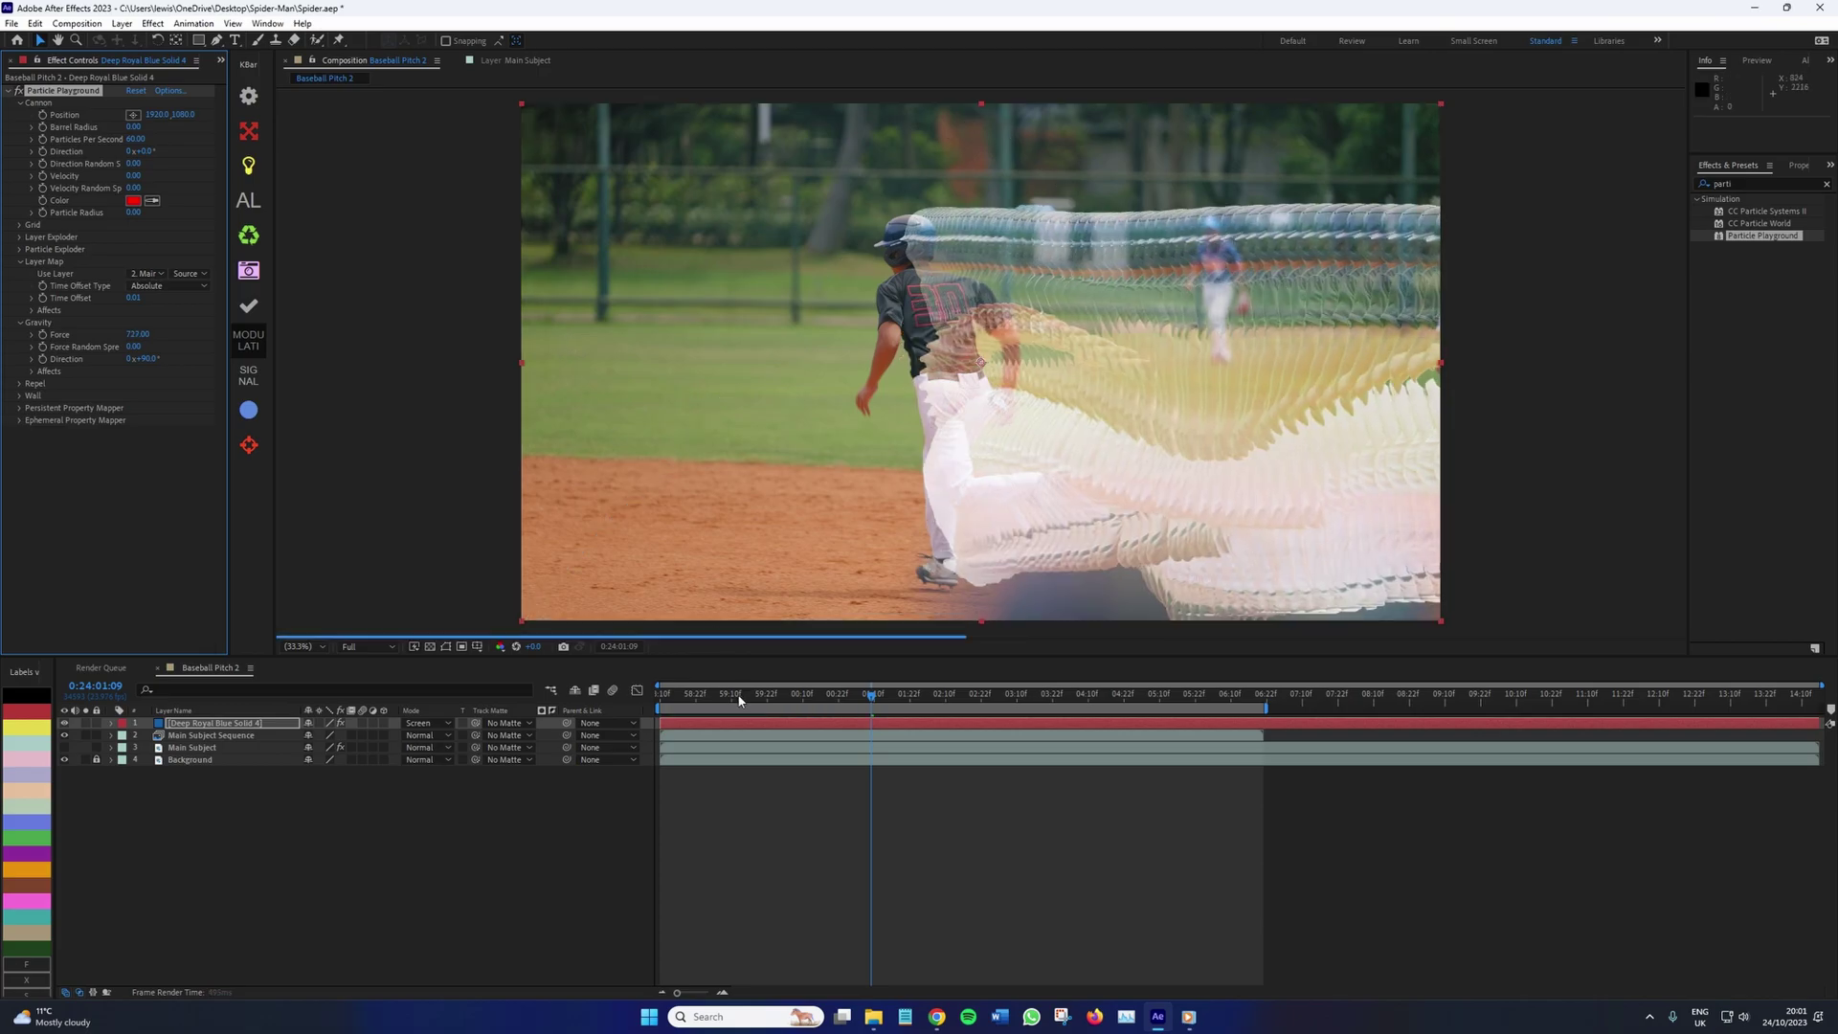
click(615, 692)
key(space)
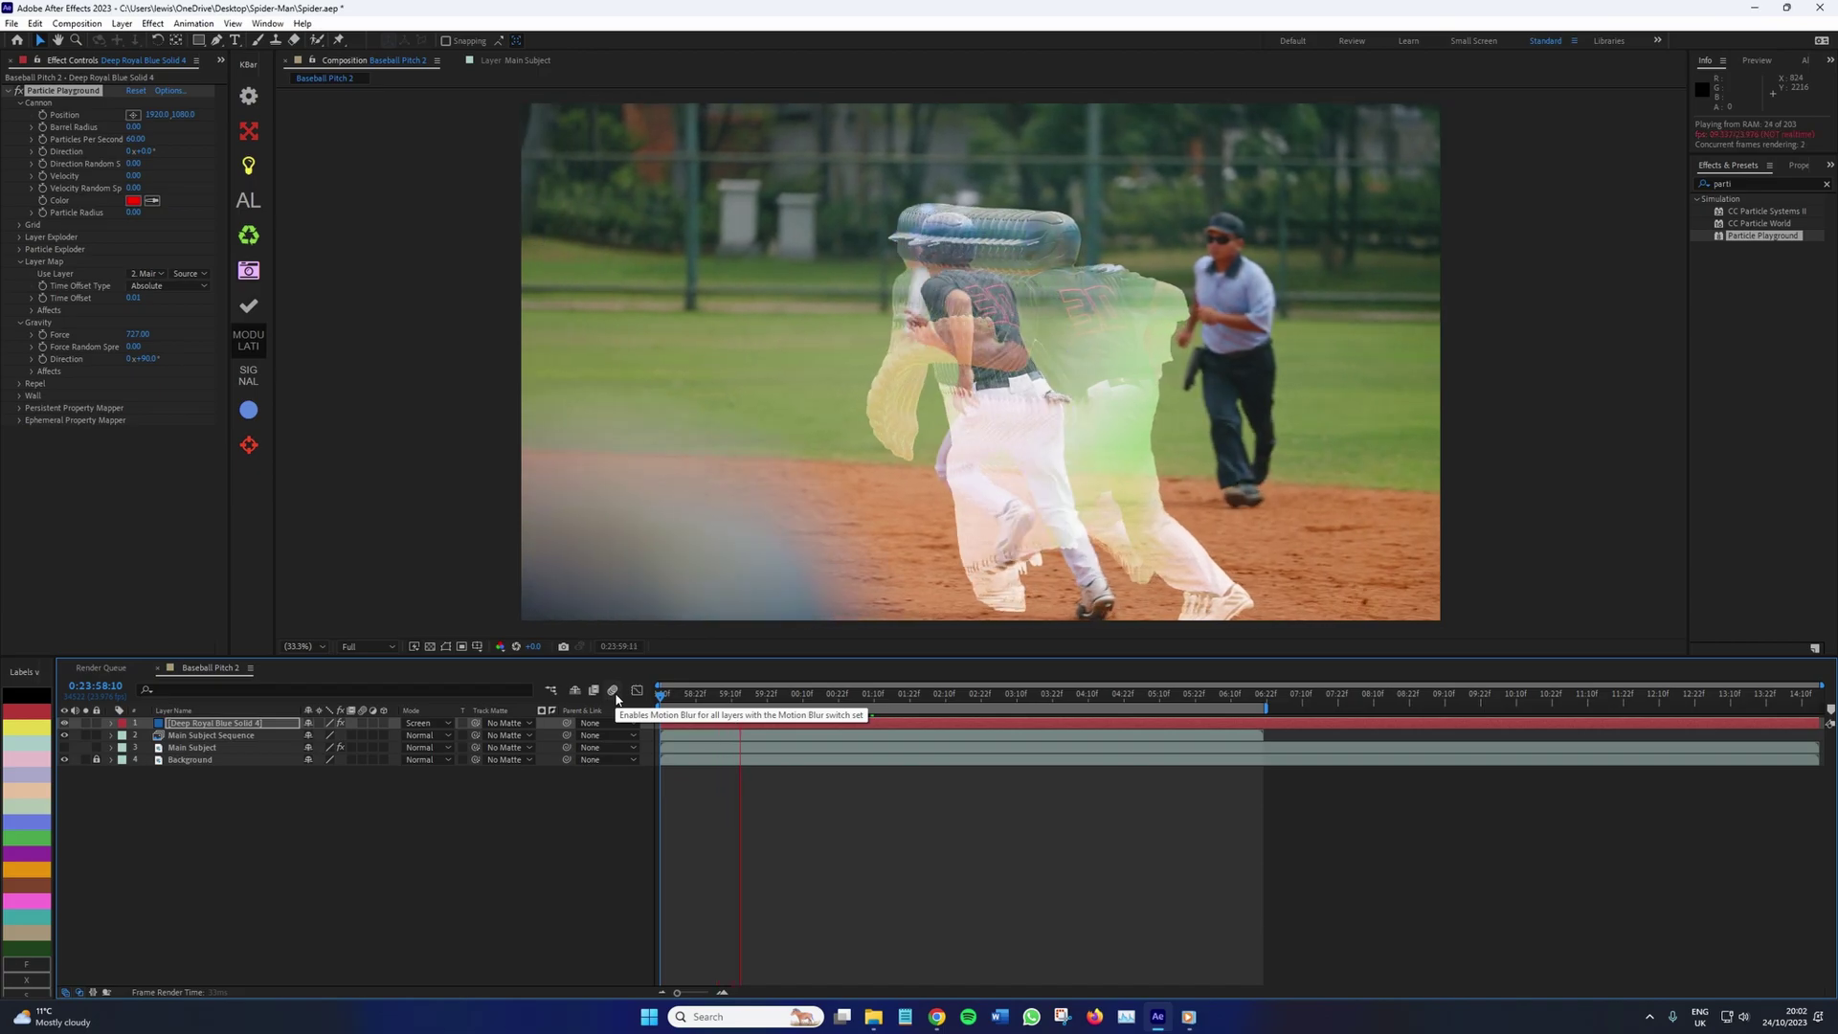
key(space)
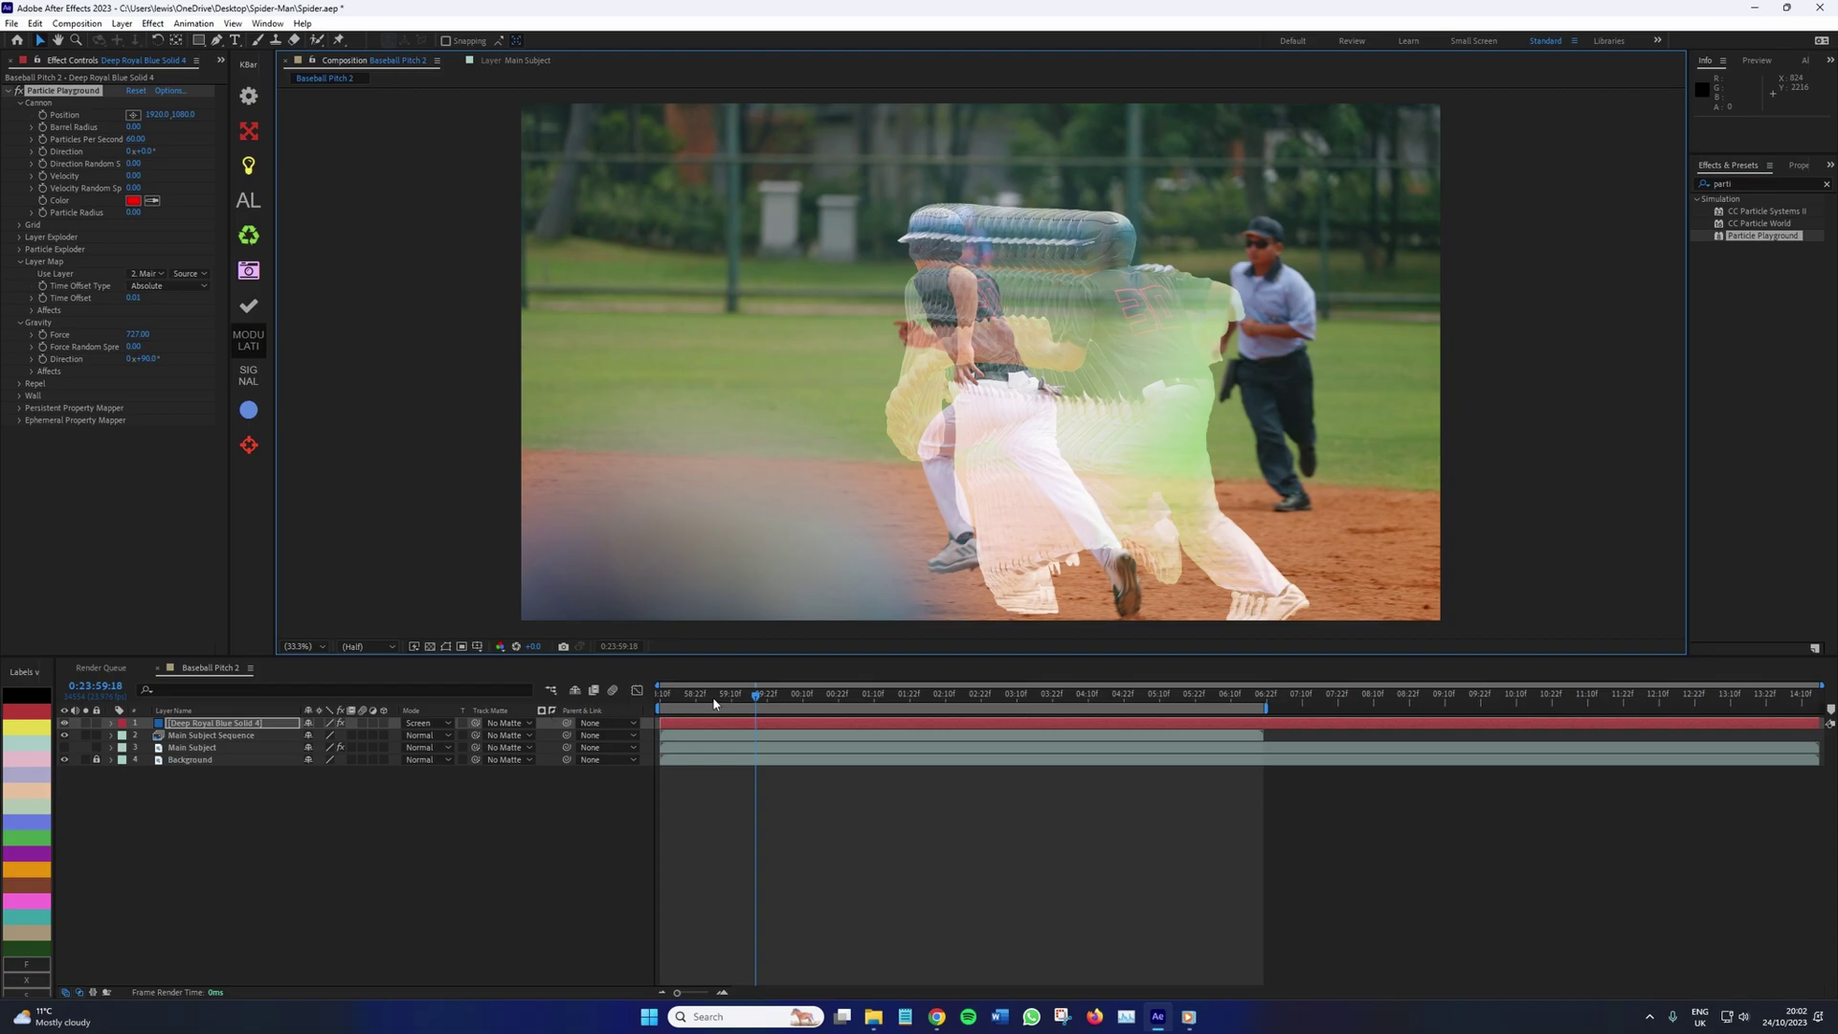
key(Home)
key(space)
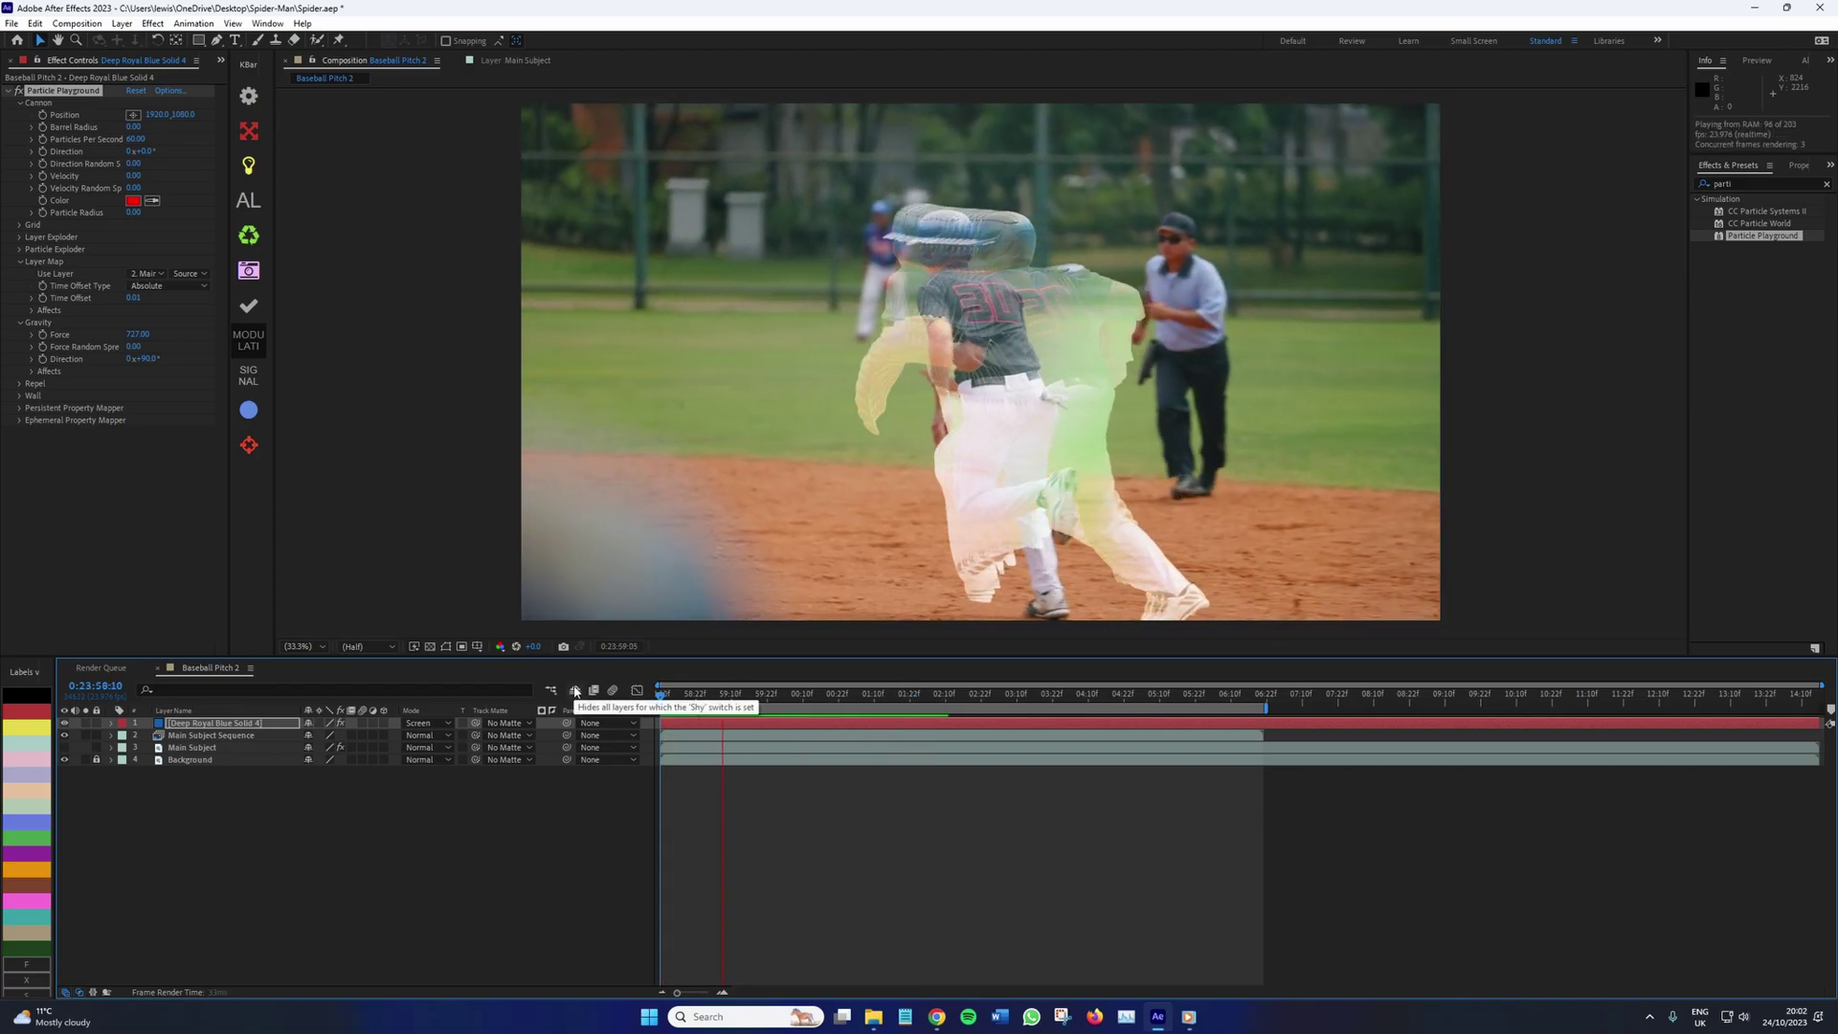
Under Layer Map Affects, swing the particle cannon Direction to 228° and preview the trail
click(34, 312)
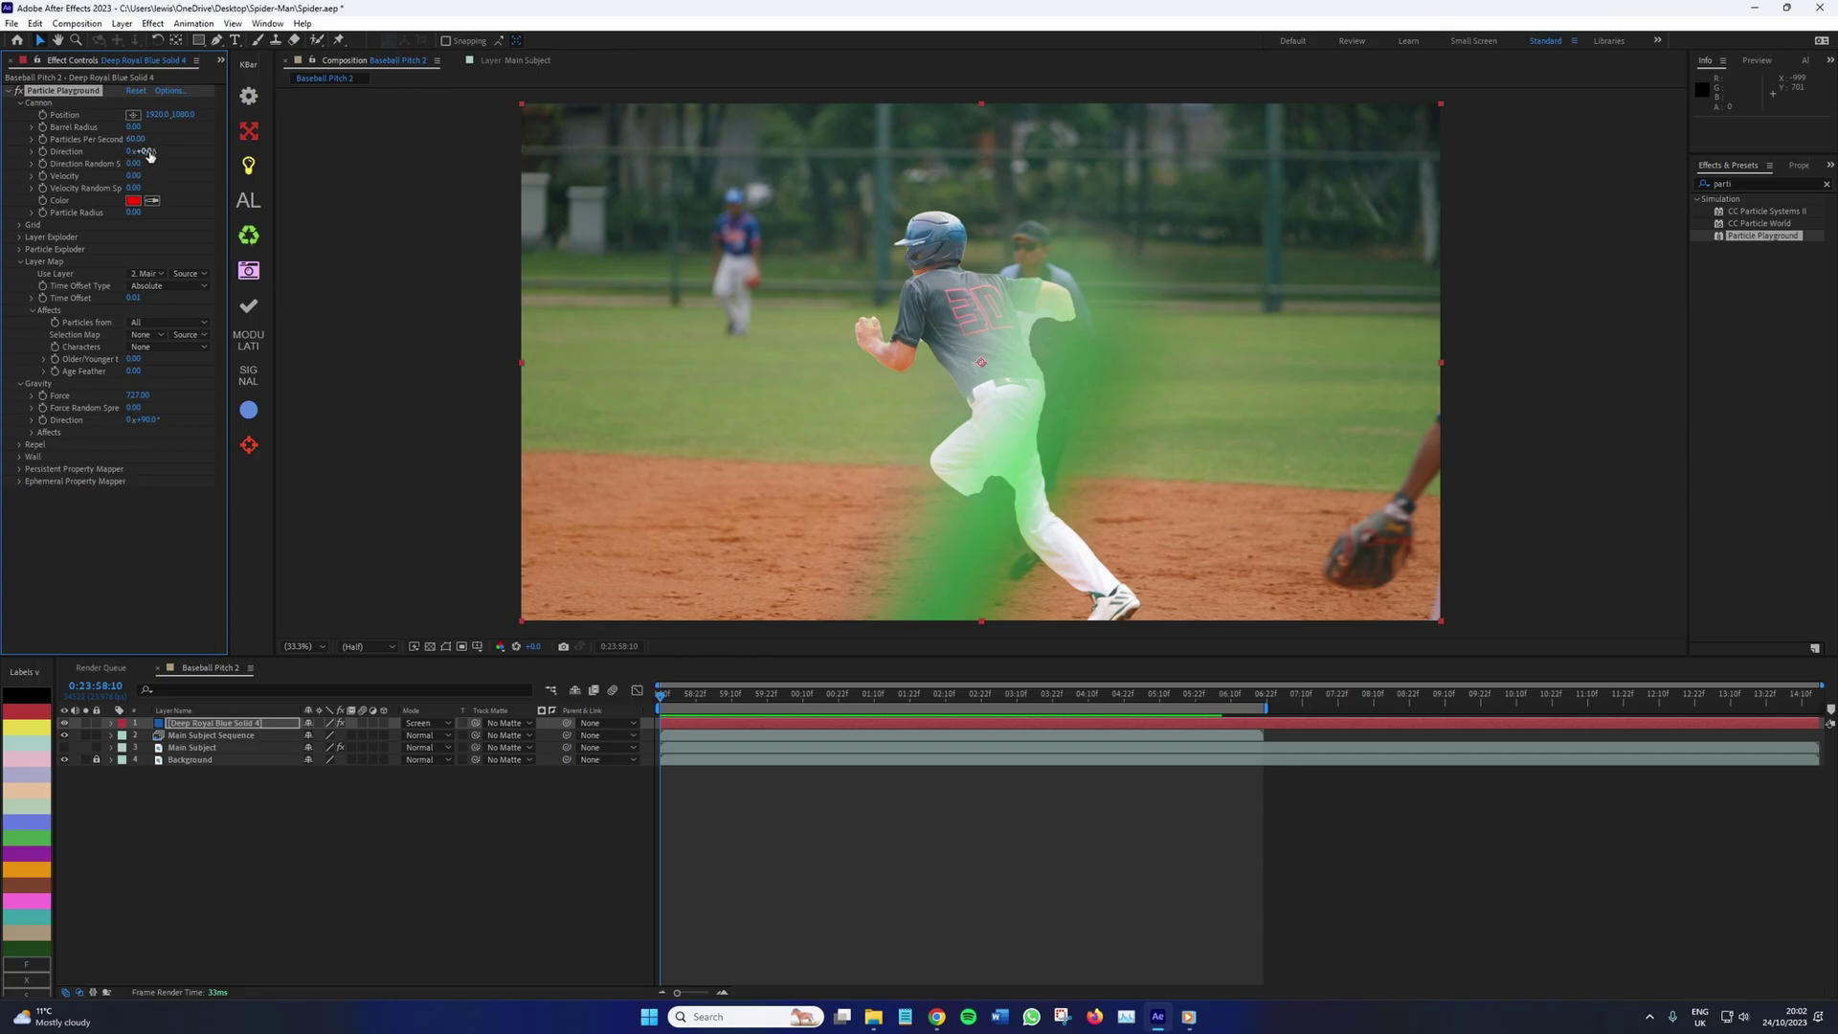
drag(149, 155, 165, 151)
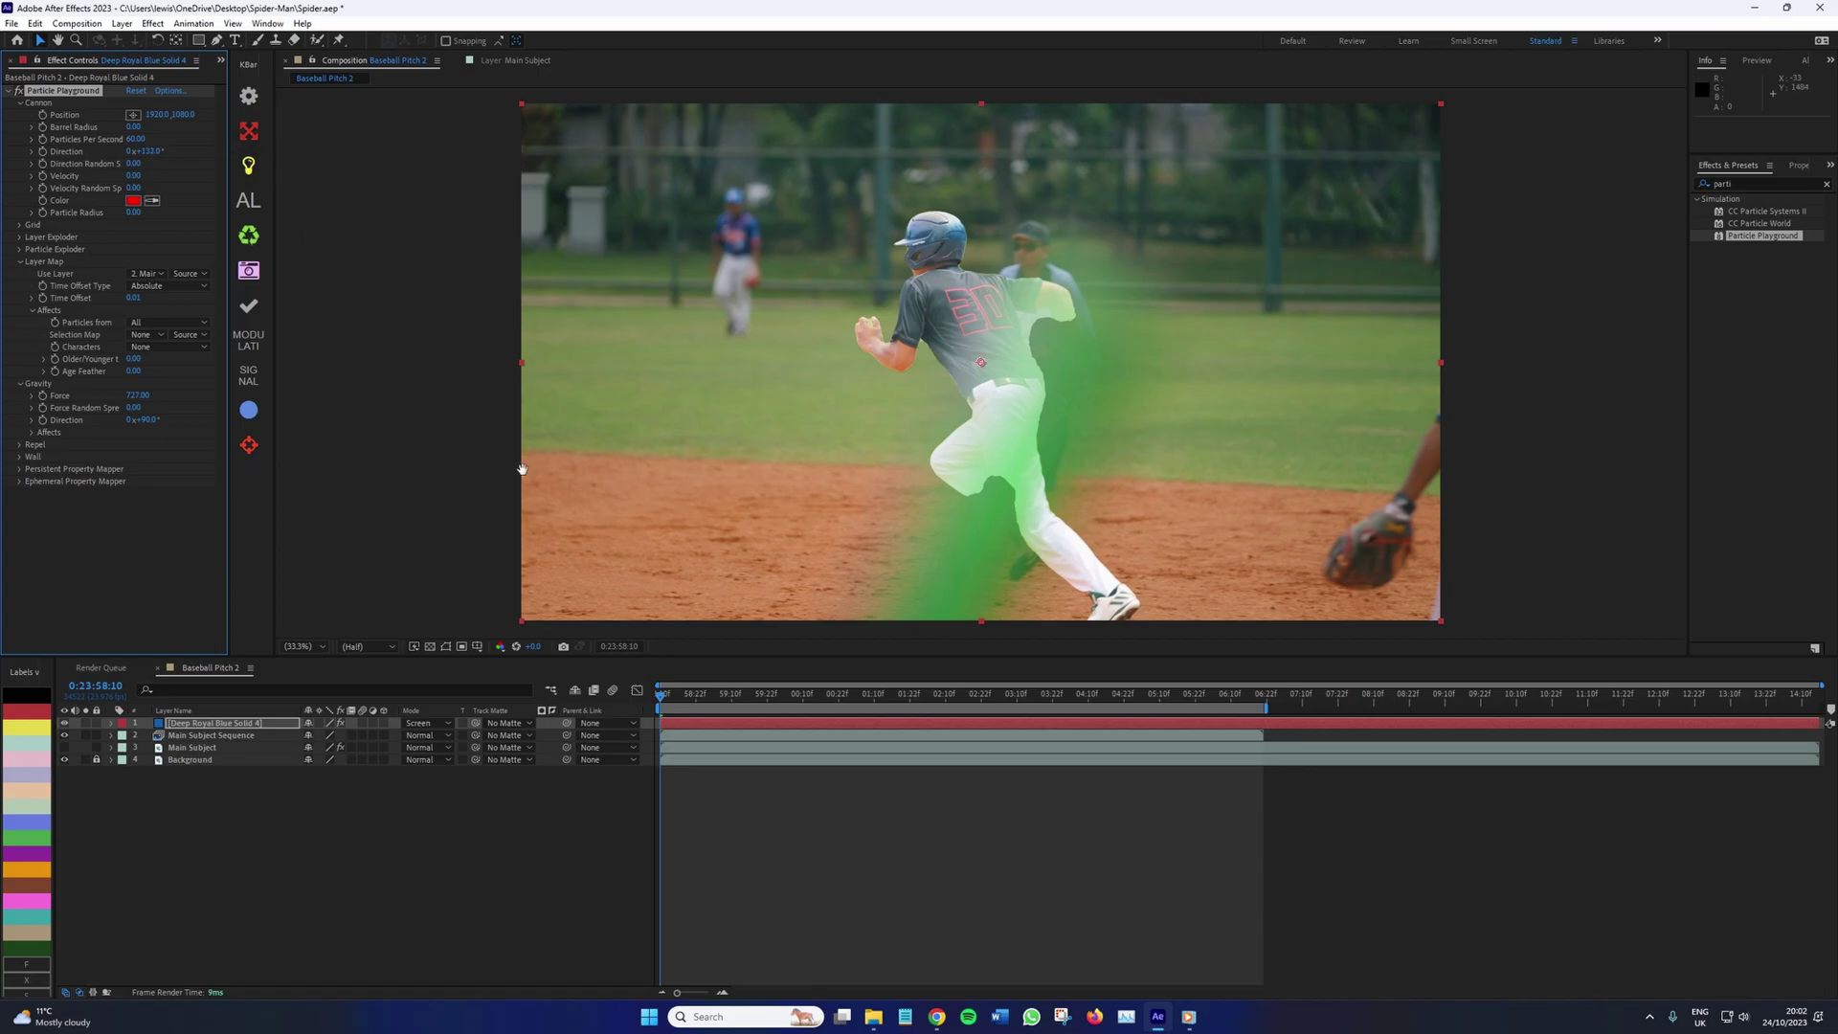
key(space)
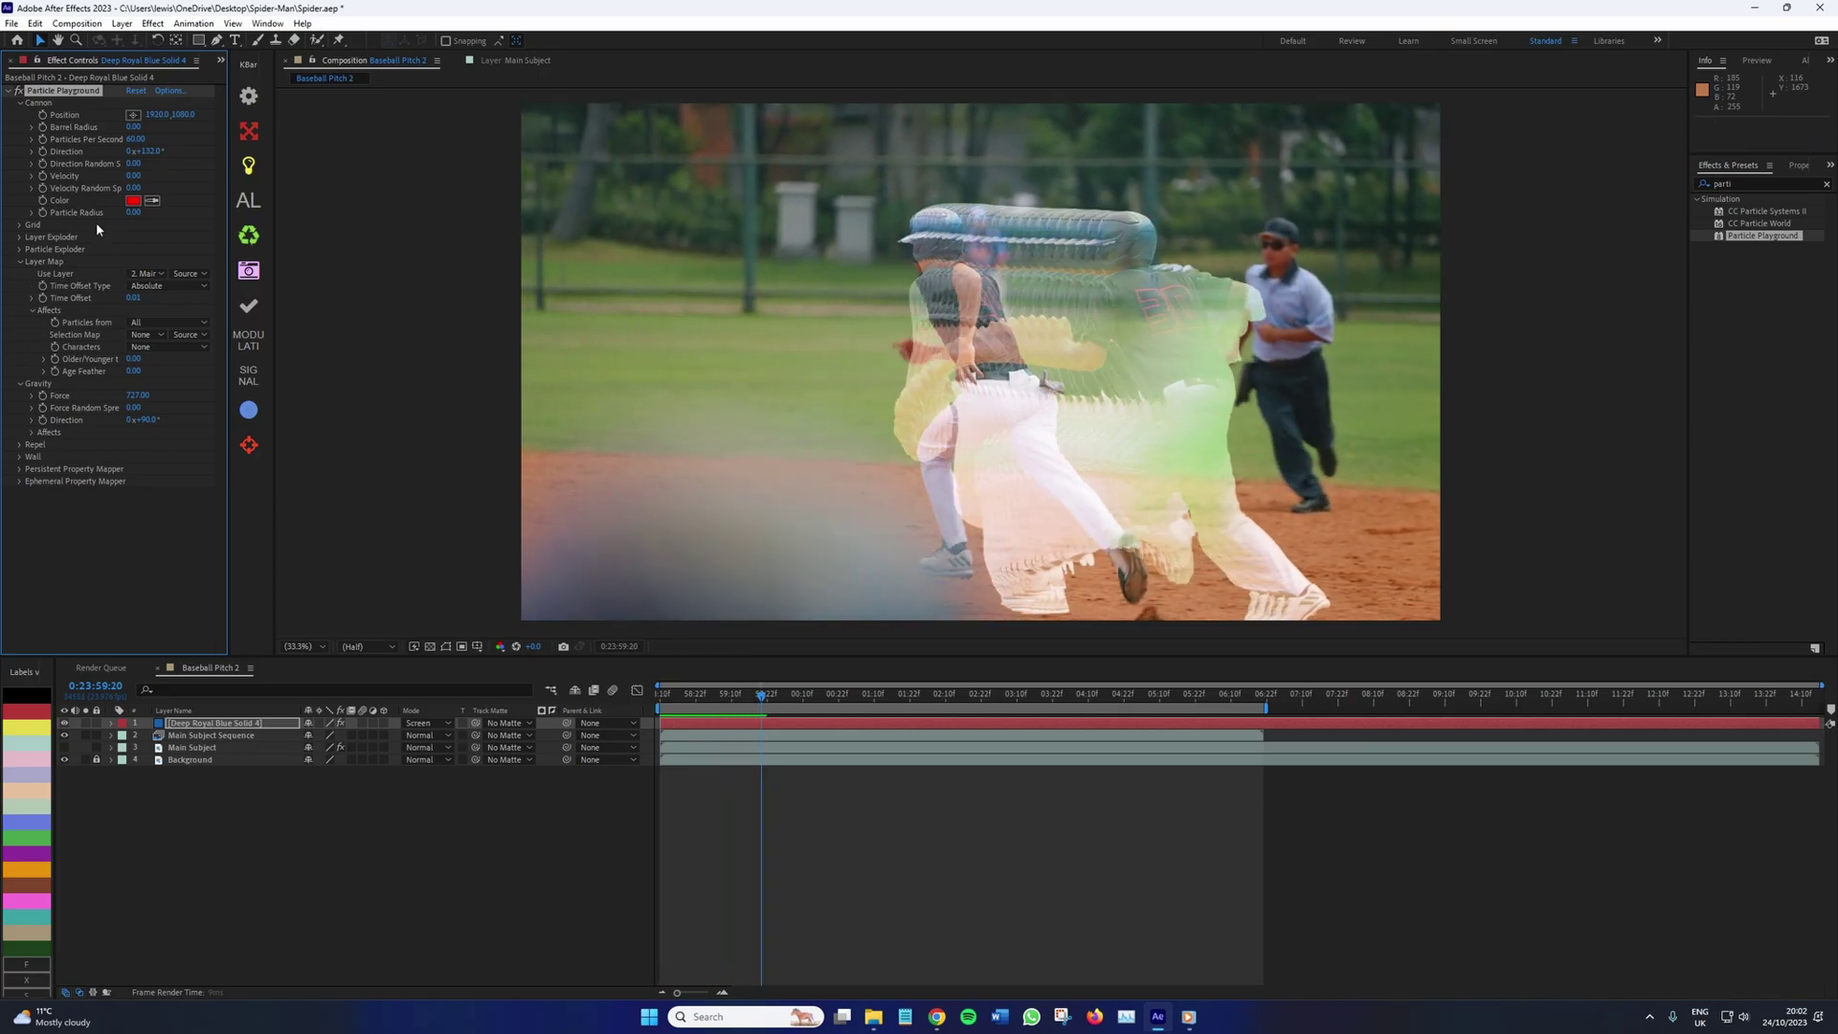
drag(130, 151, 117, 156)
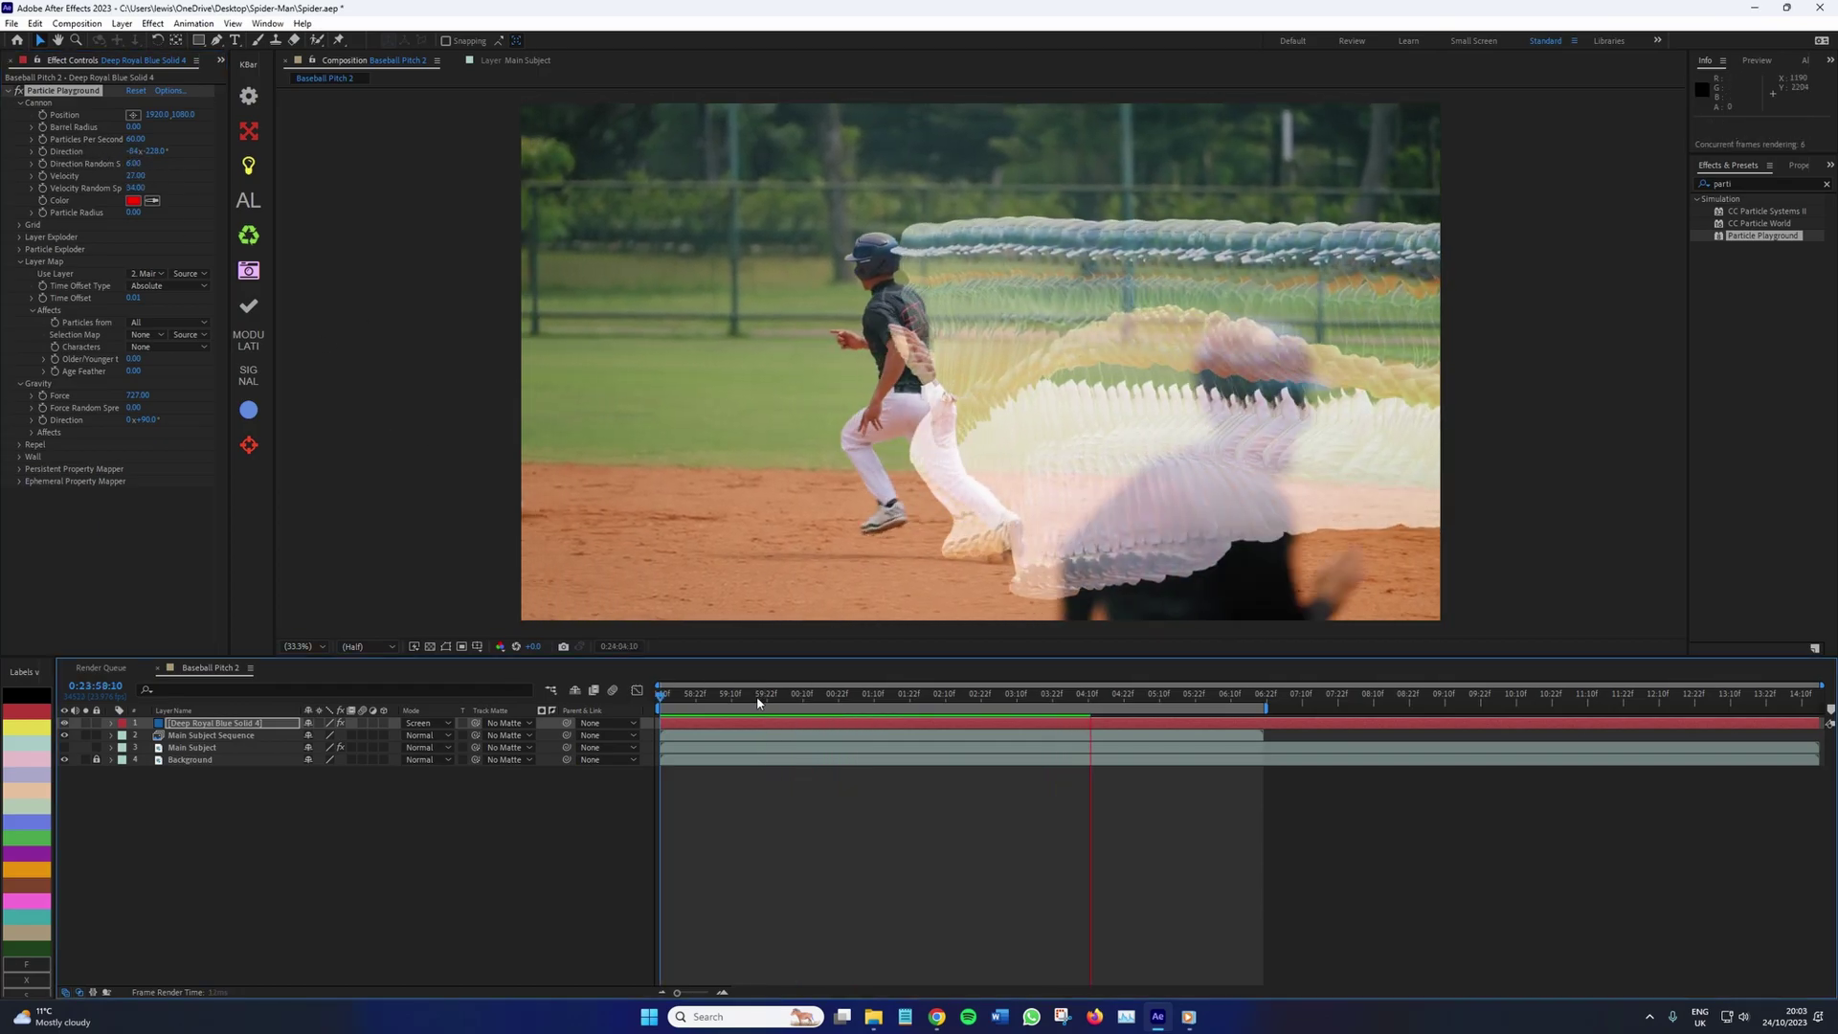
key(space)
key(space)
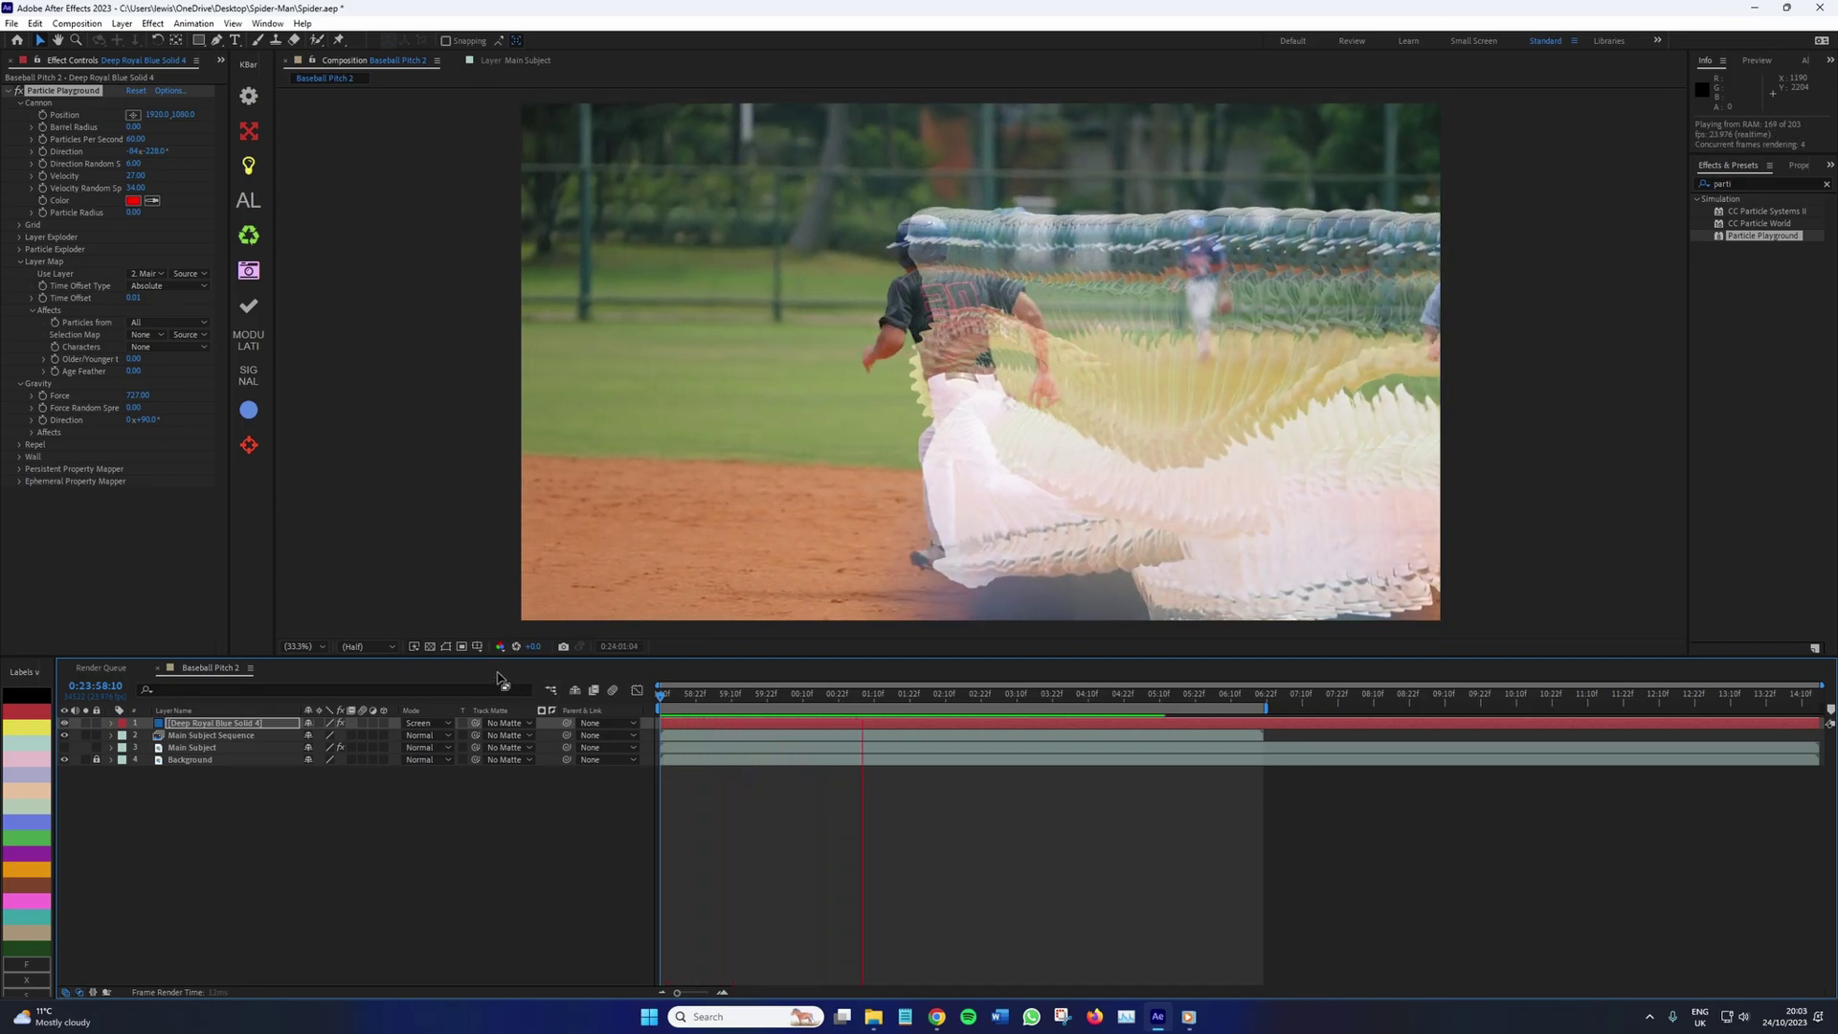
Scrub Older/Younger to -1.50 and Age Feather to 1.36, then preview the softened trail
click(94, 374)
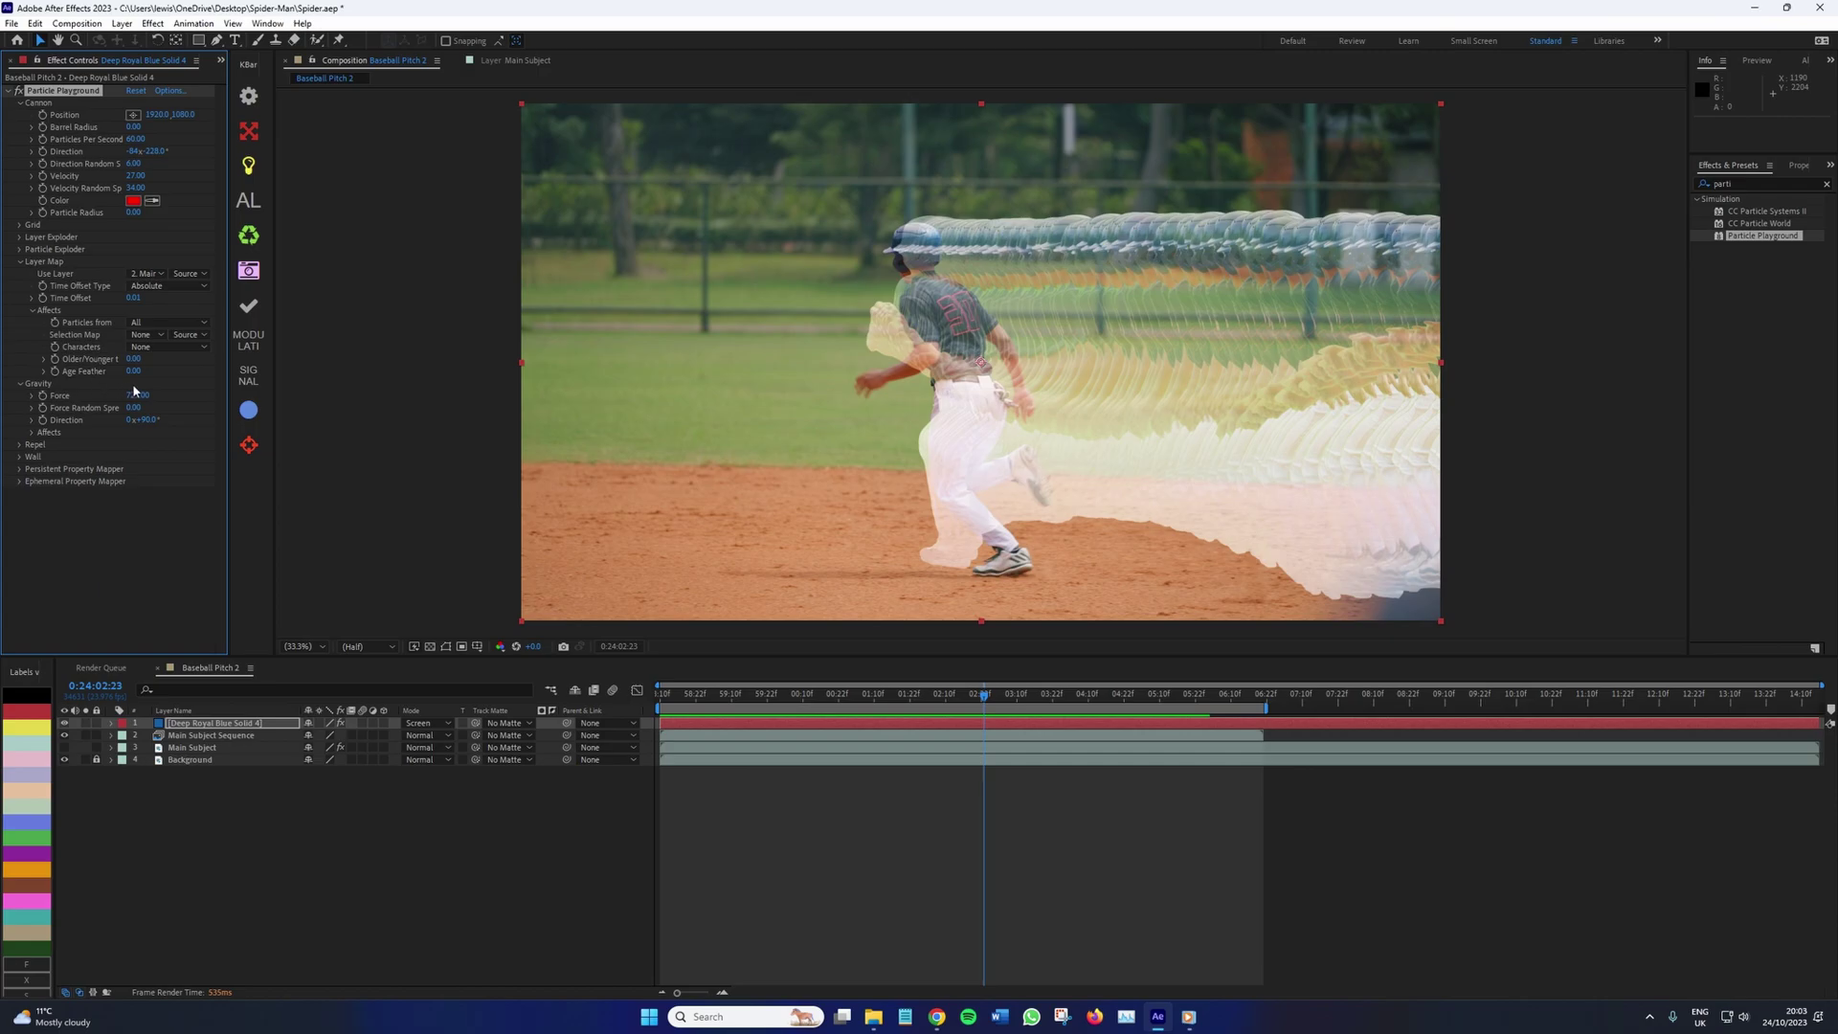
drag(130, 361, 130, 366)
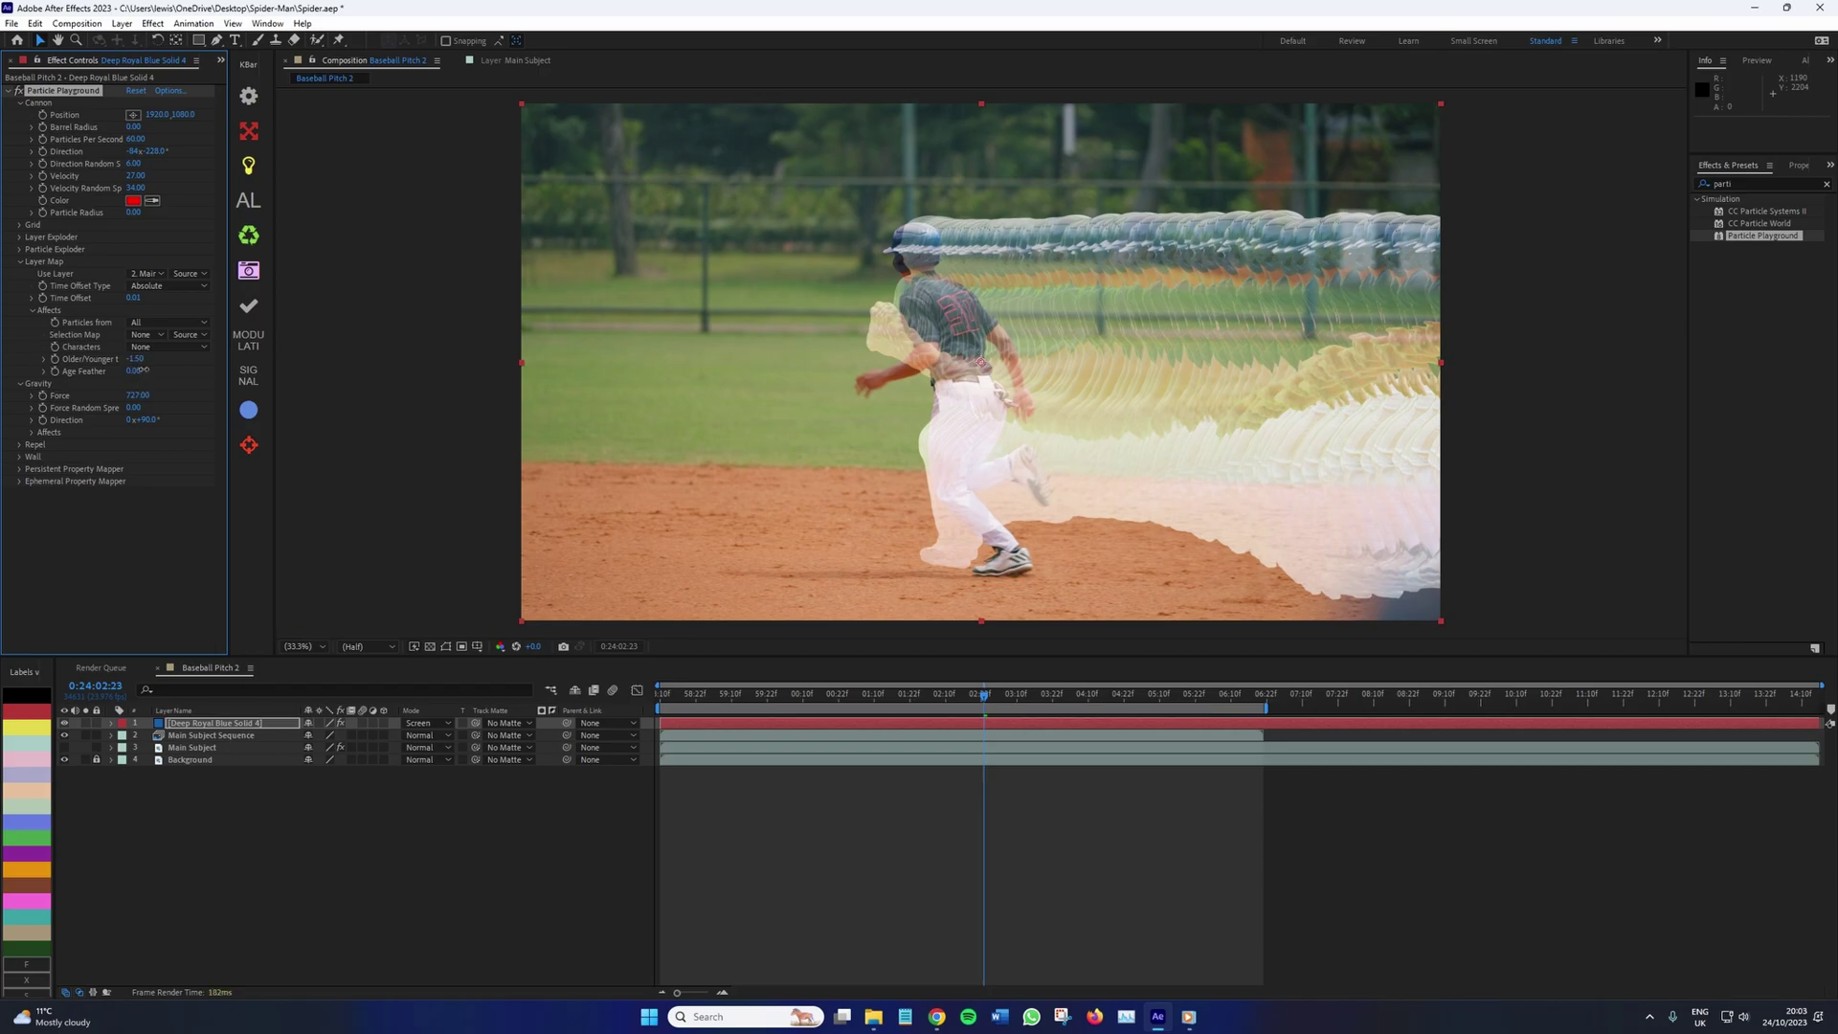
drag(142, 369, 178, 369)
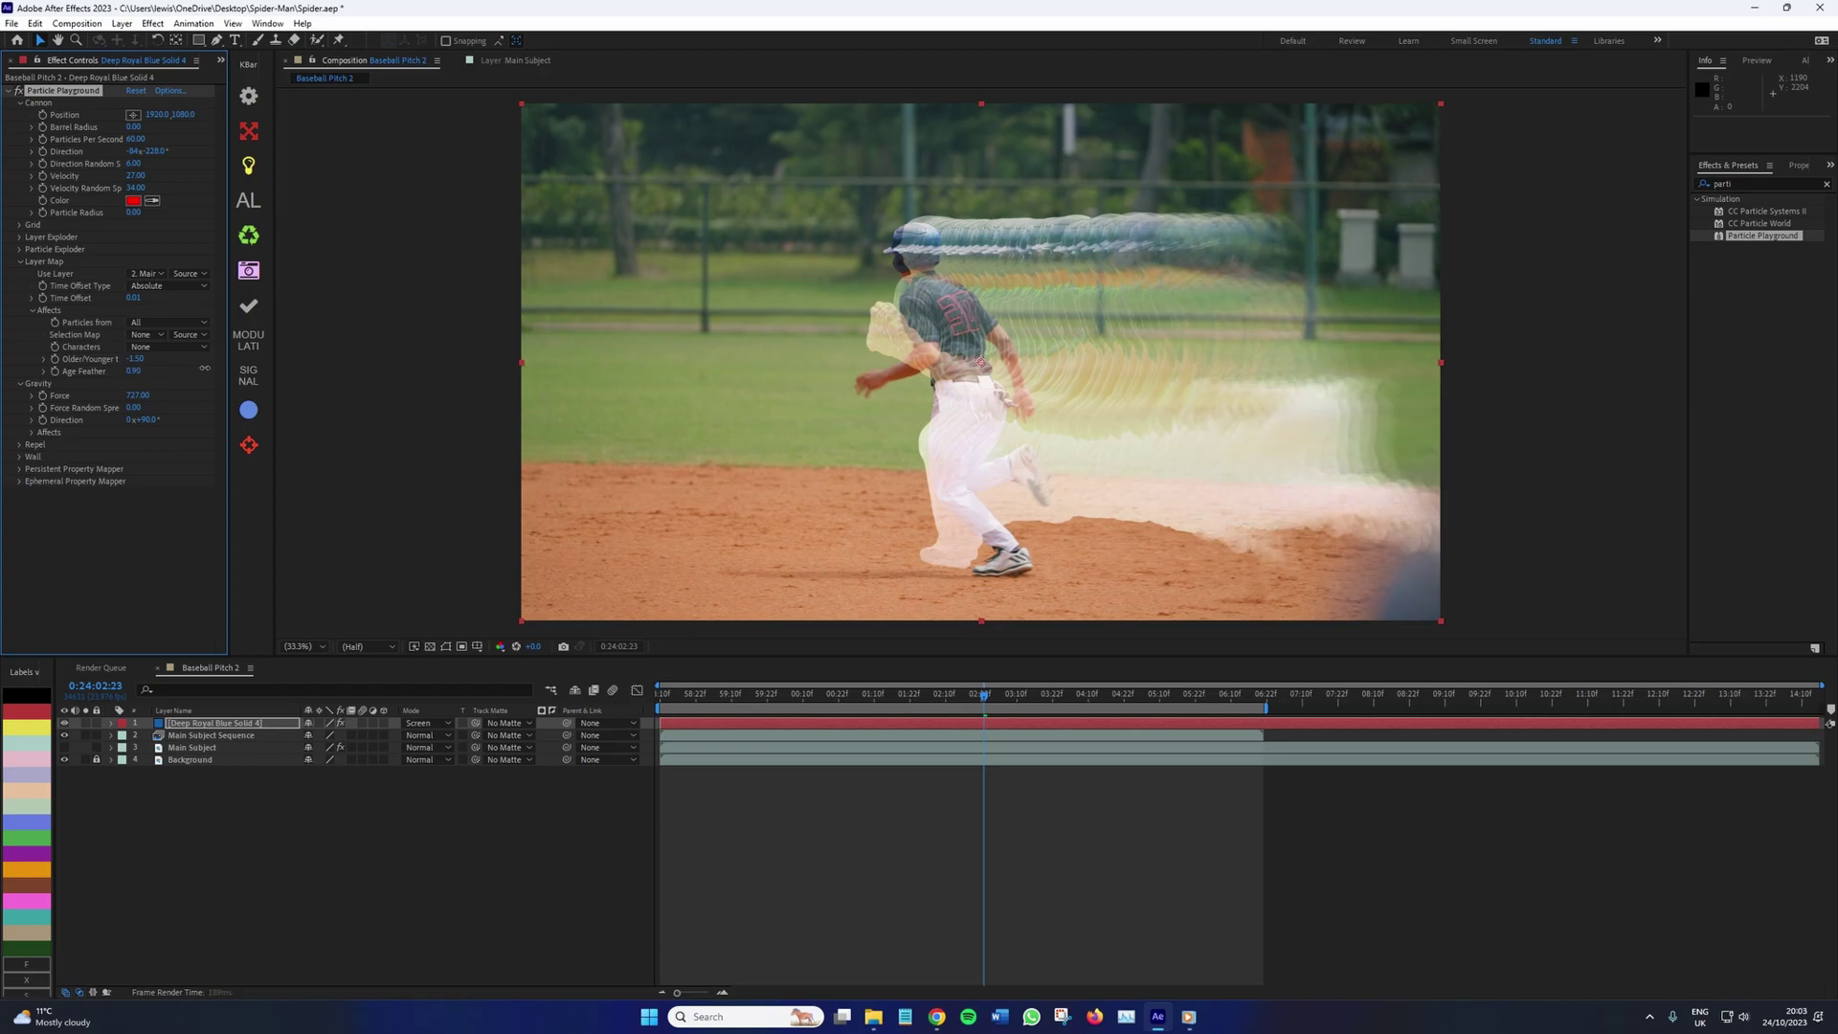
drag(205, 369, 230, 370)
key(space)
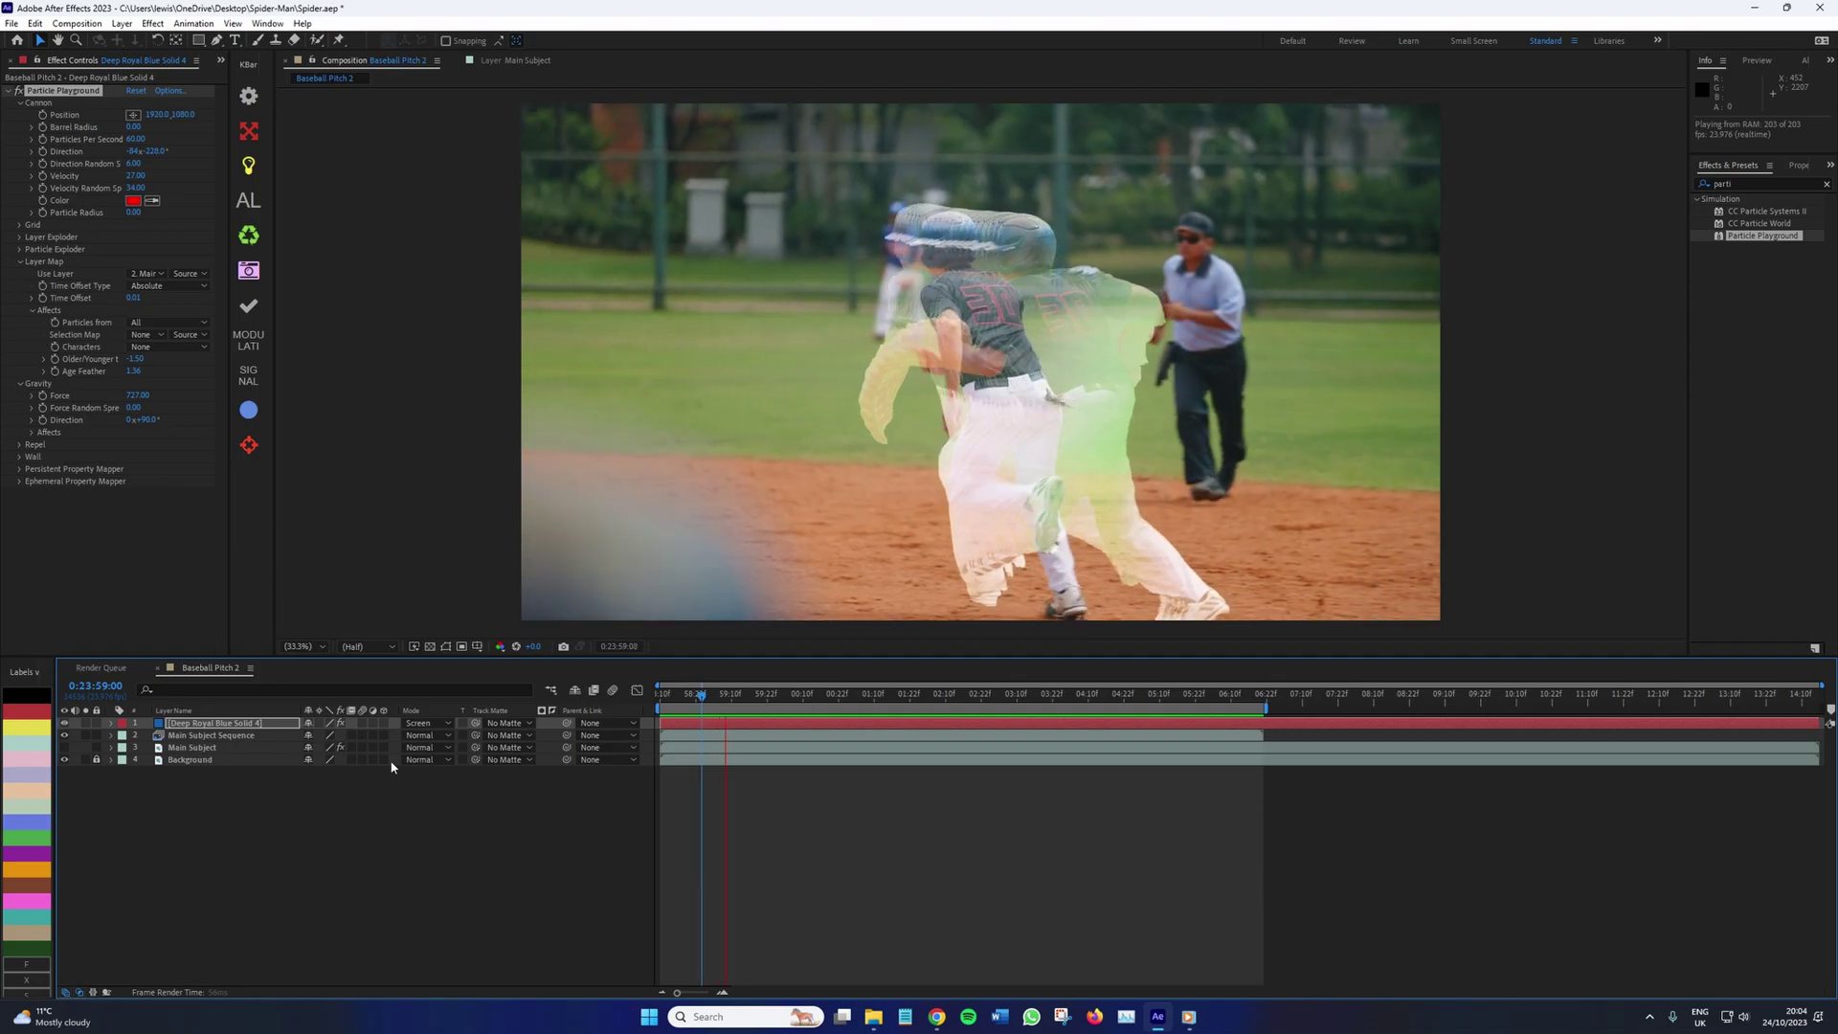
Rename particle layer 1 to 'Echo Effect' and scrub forward to check later frames
right_click(255, 724)
click(296, 685)
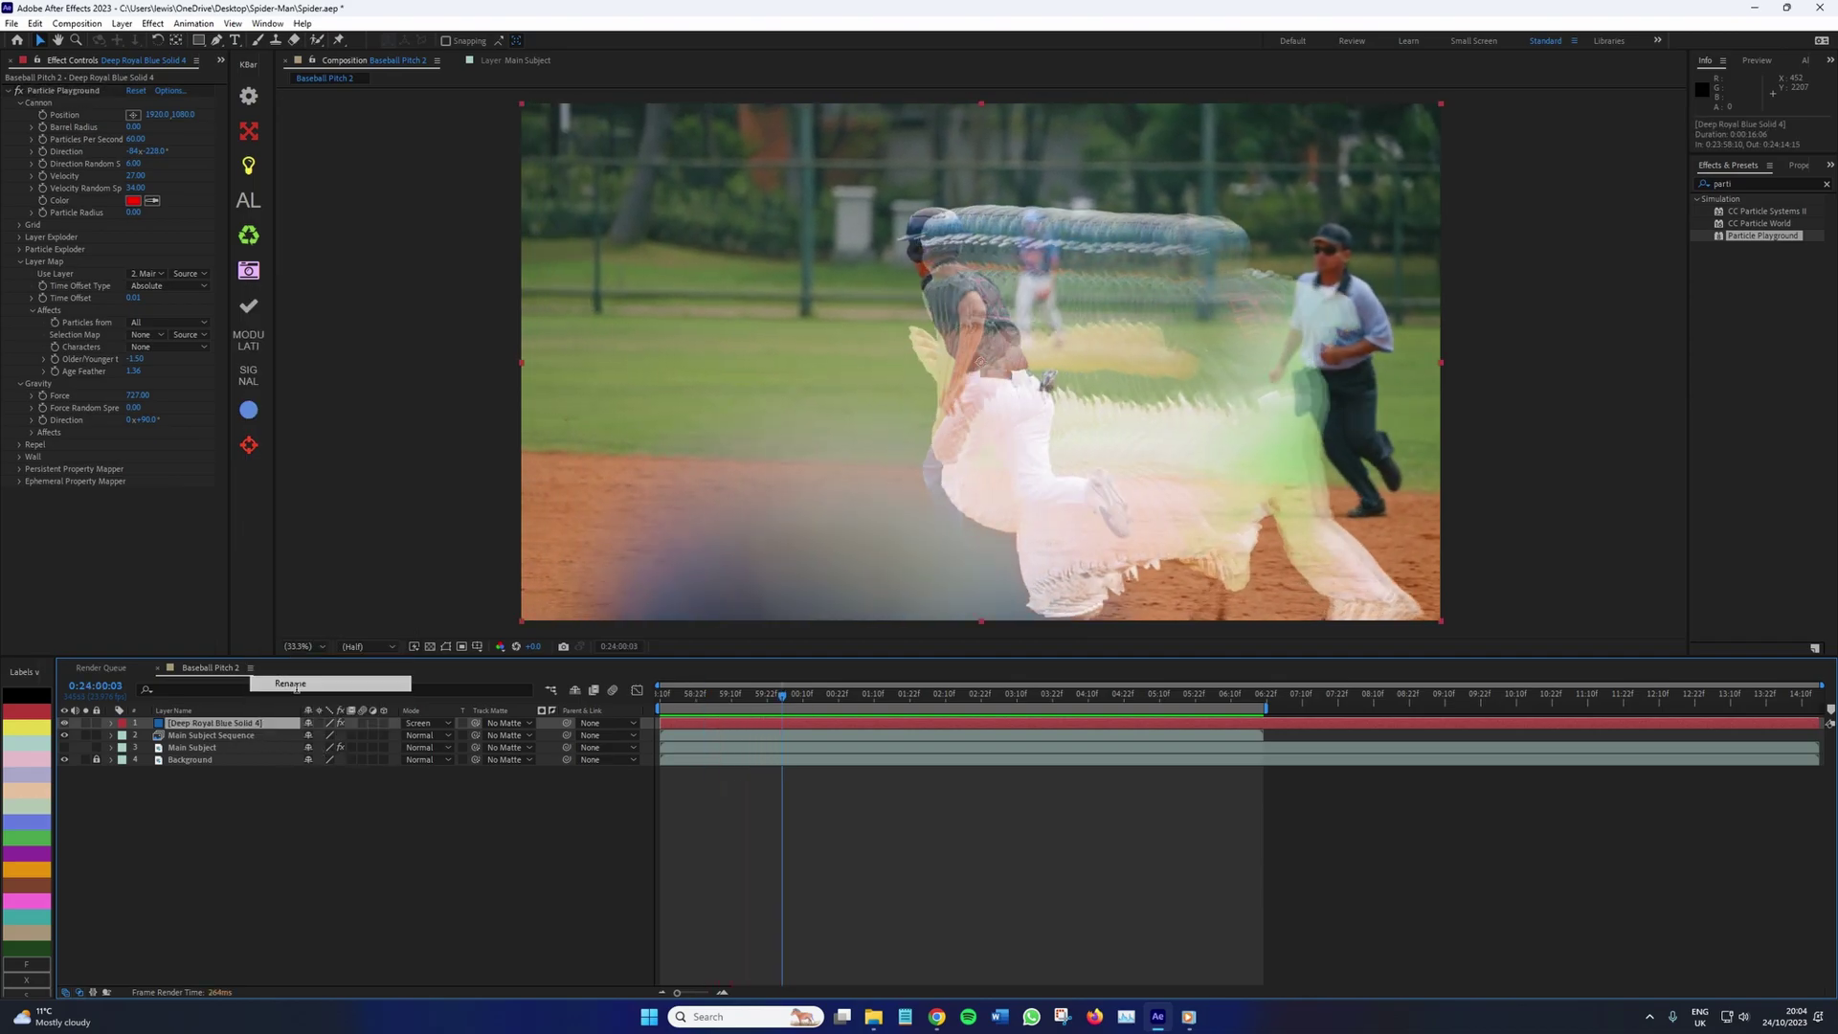
text(Echo Effect)
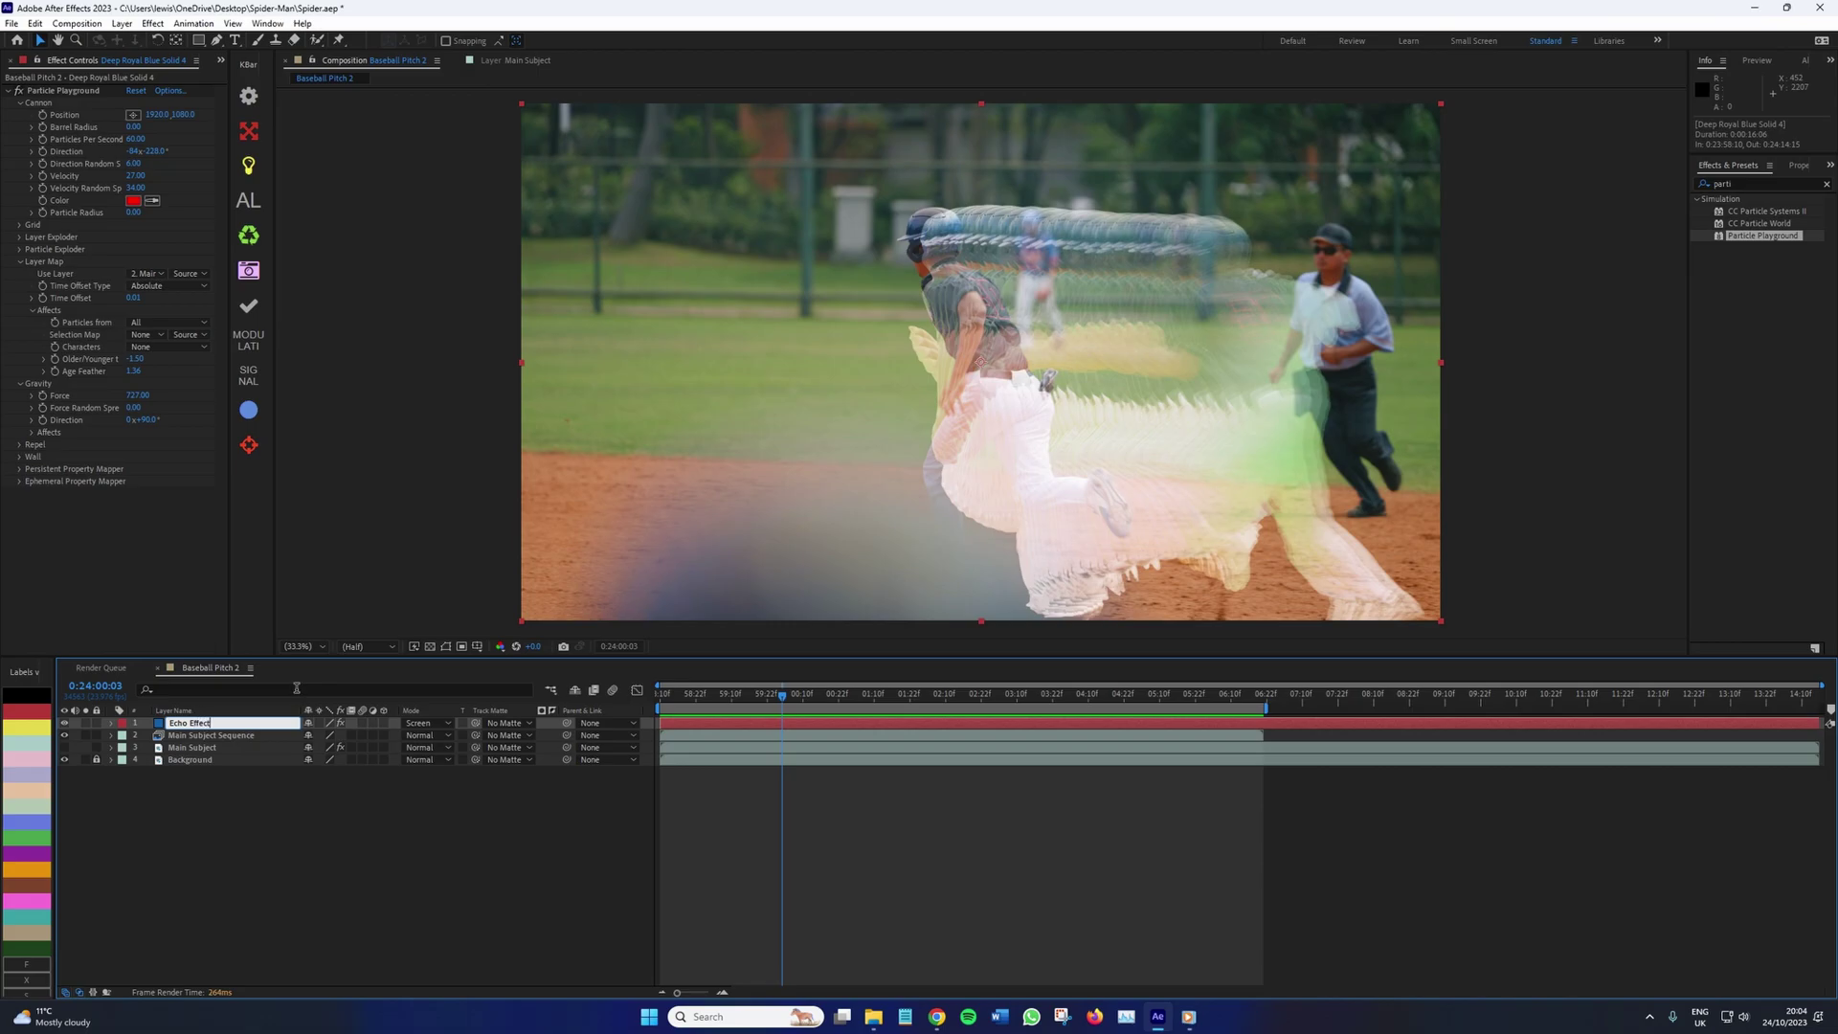
click(239, 814)
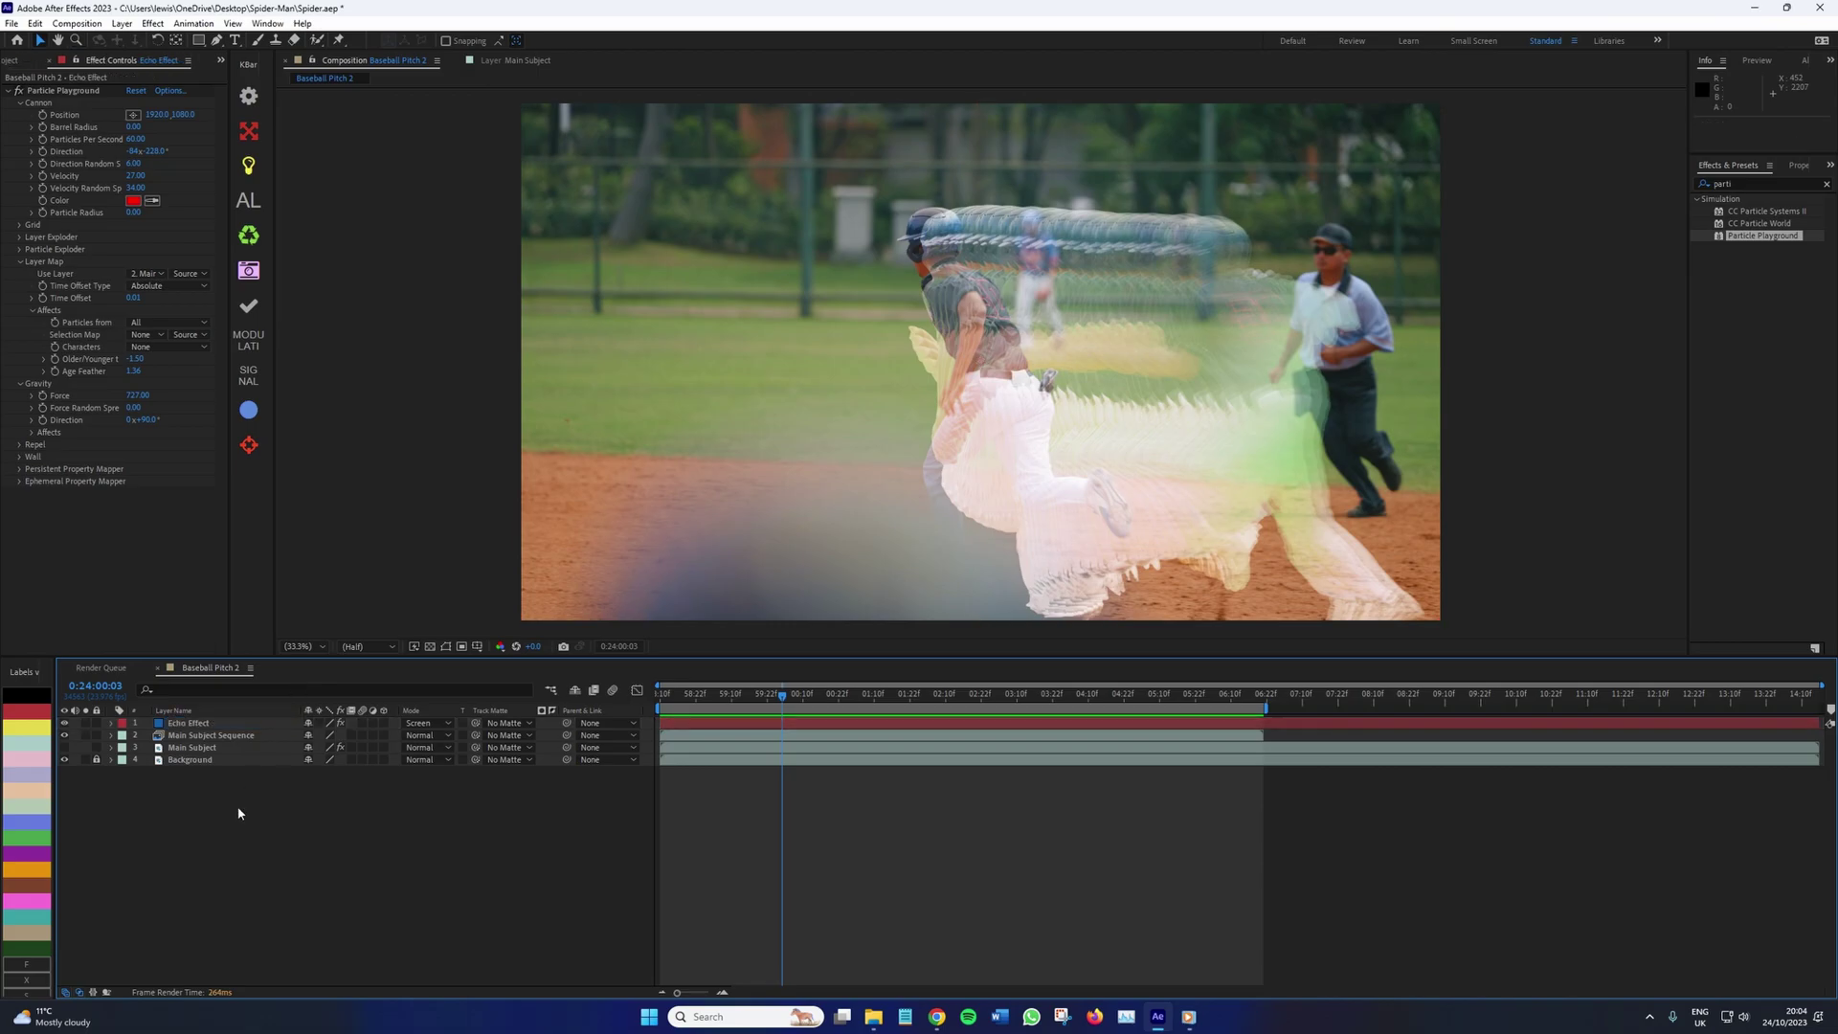
drag(777, 700, 938, 753)
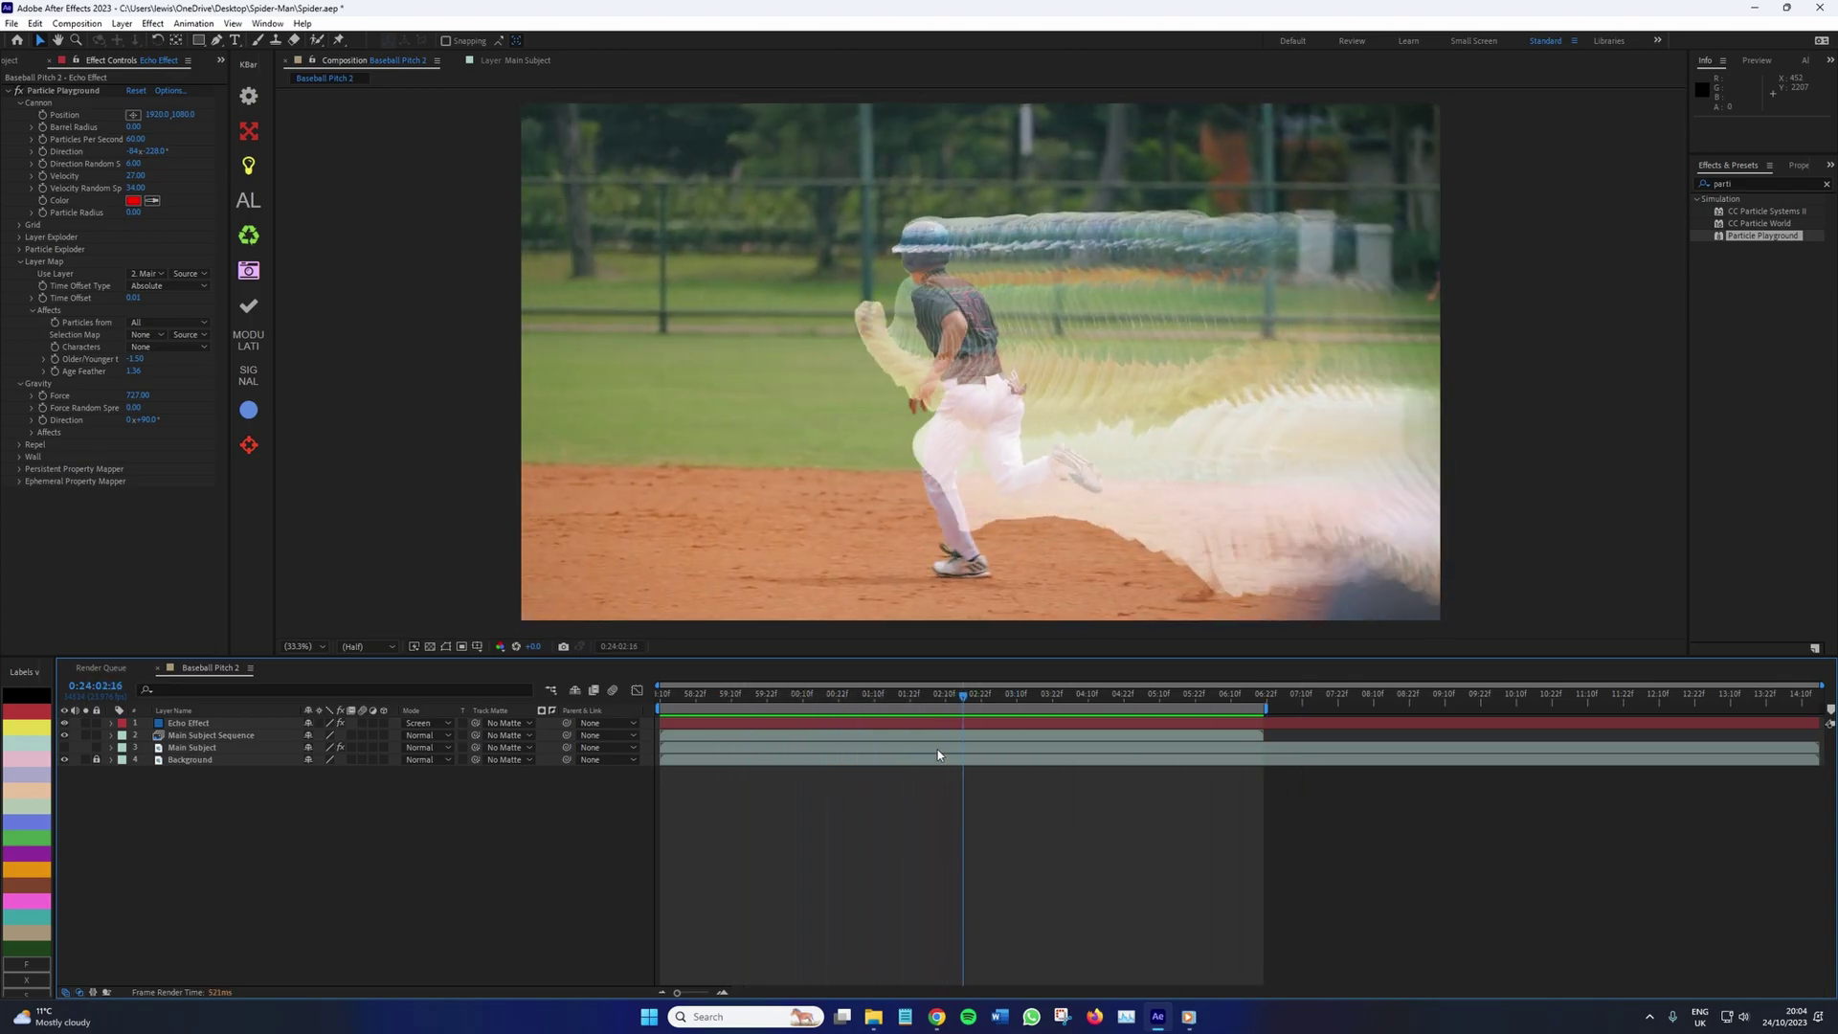
Hide the Echo Effect layer and add a new adjustment layer on top
click(188, 723)
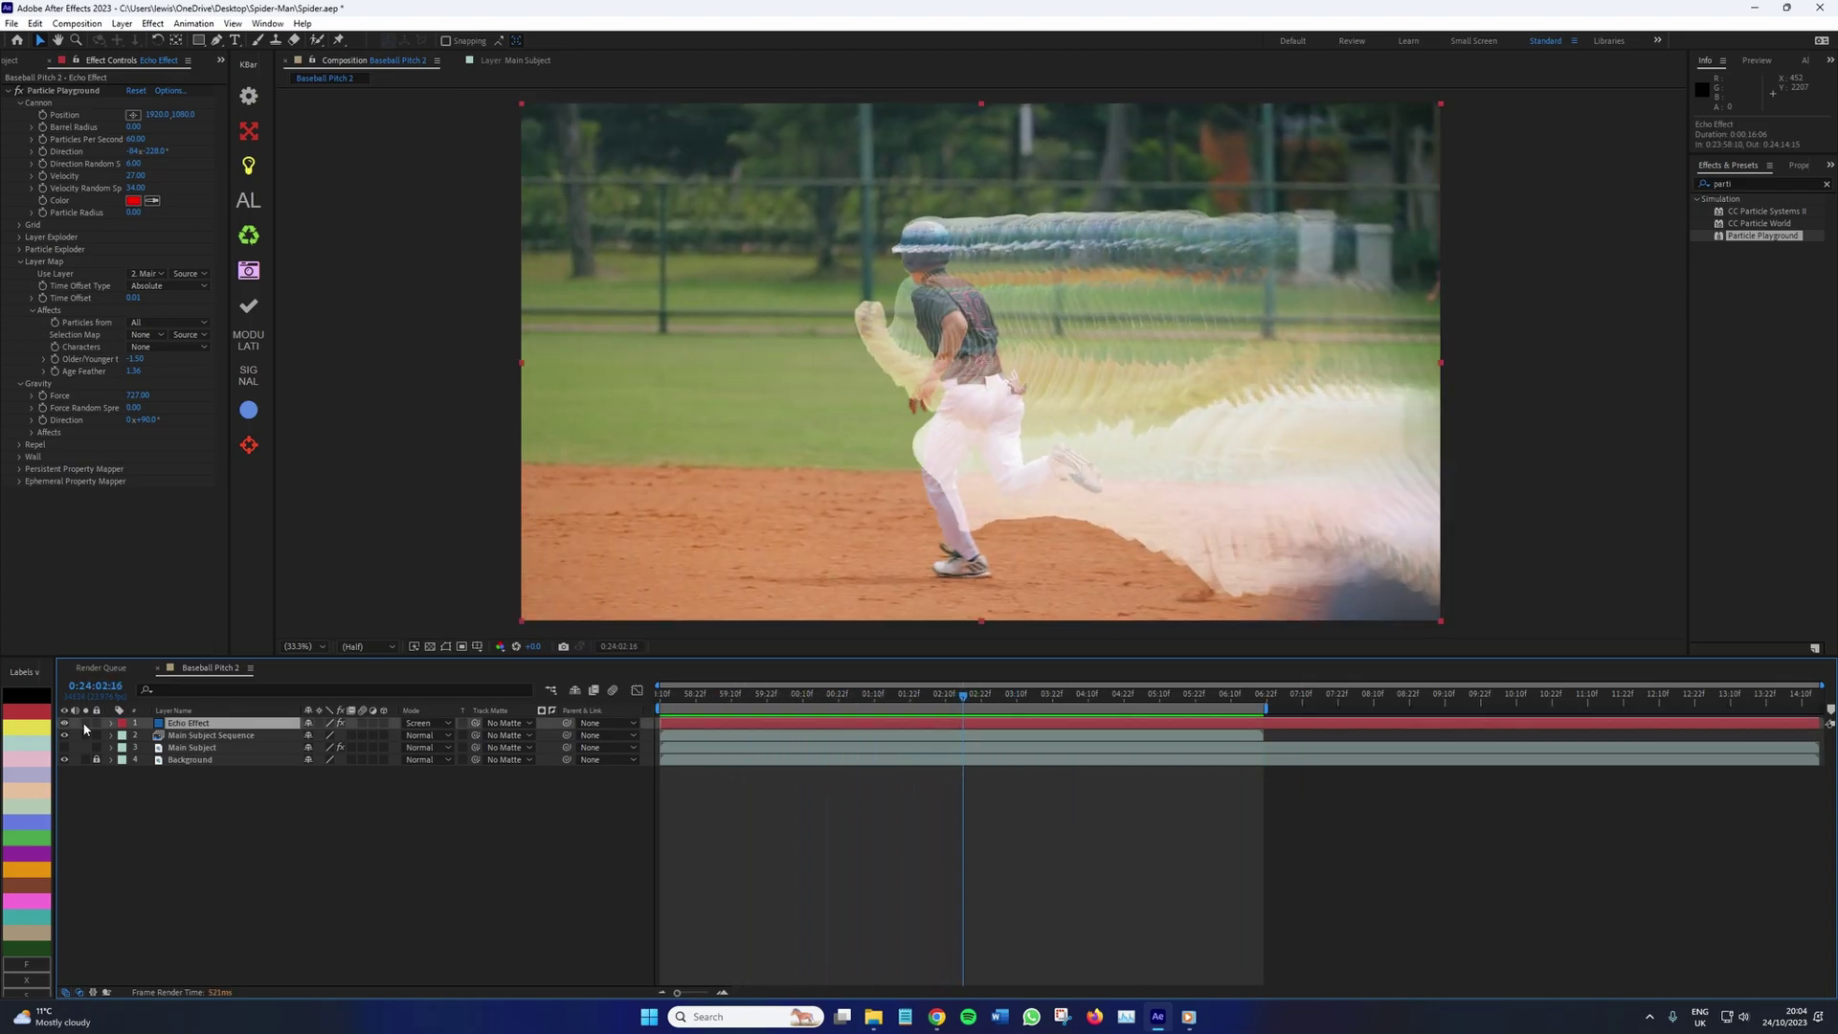
click(64, 723)
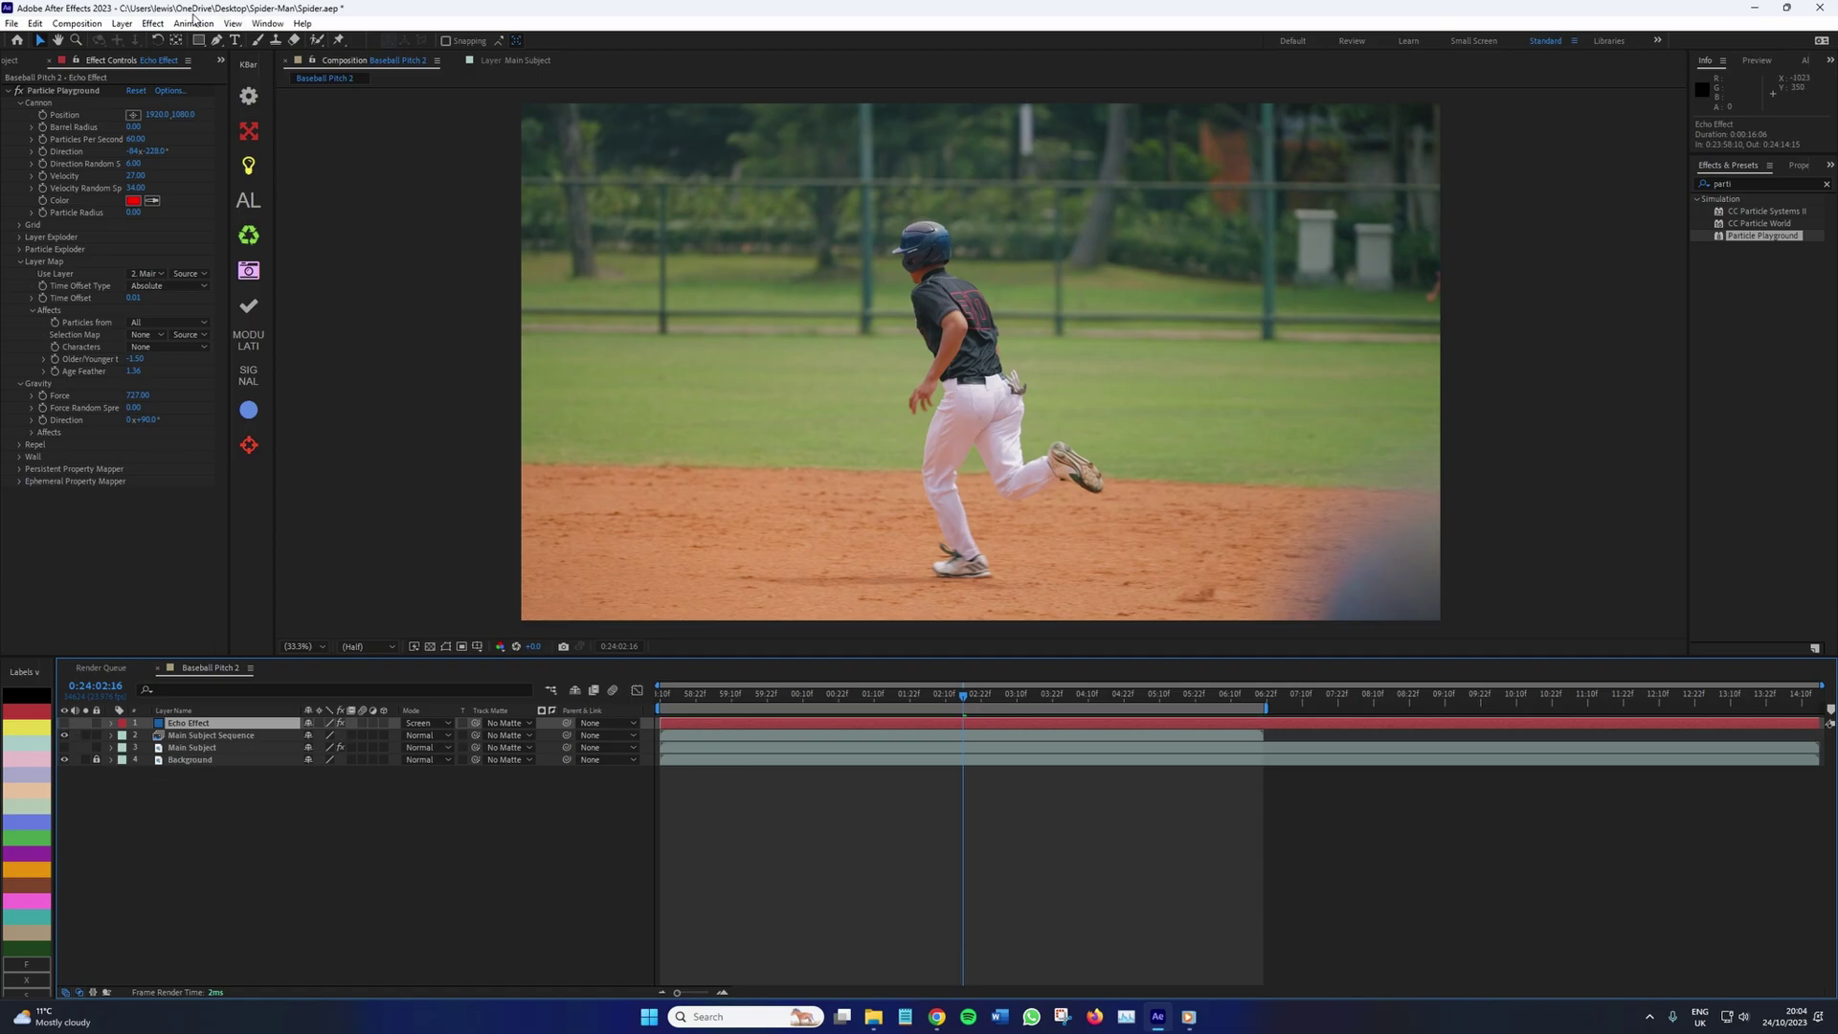
click(152, 23)
mouse_move(121, 23)
click(450, 139)
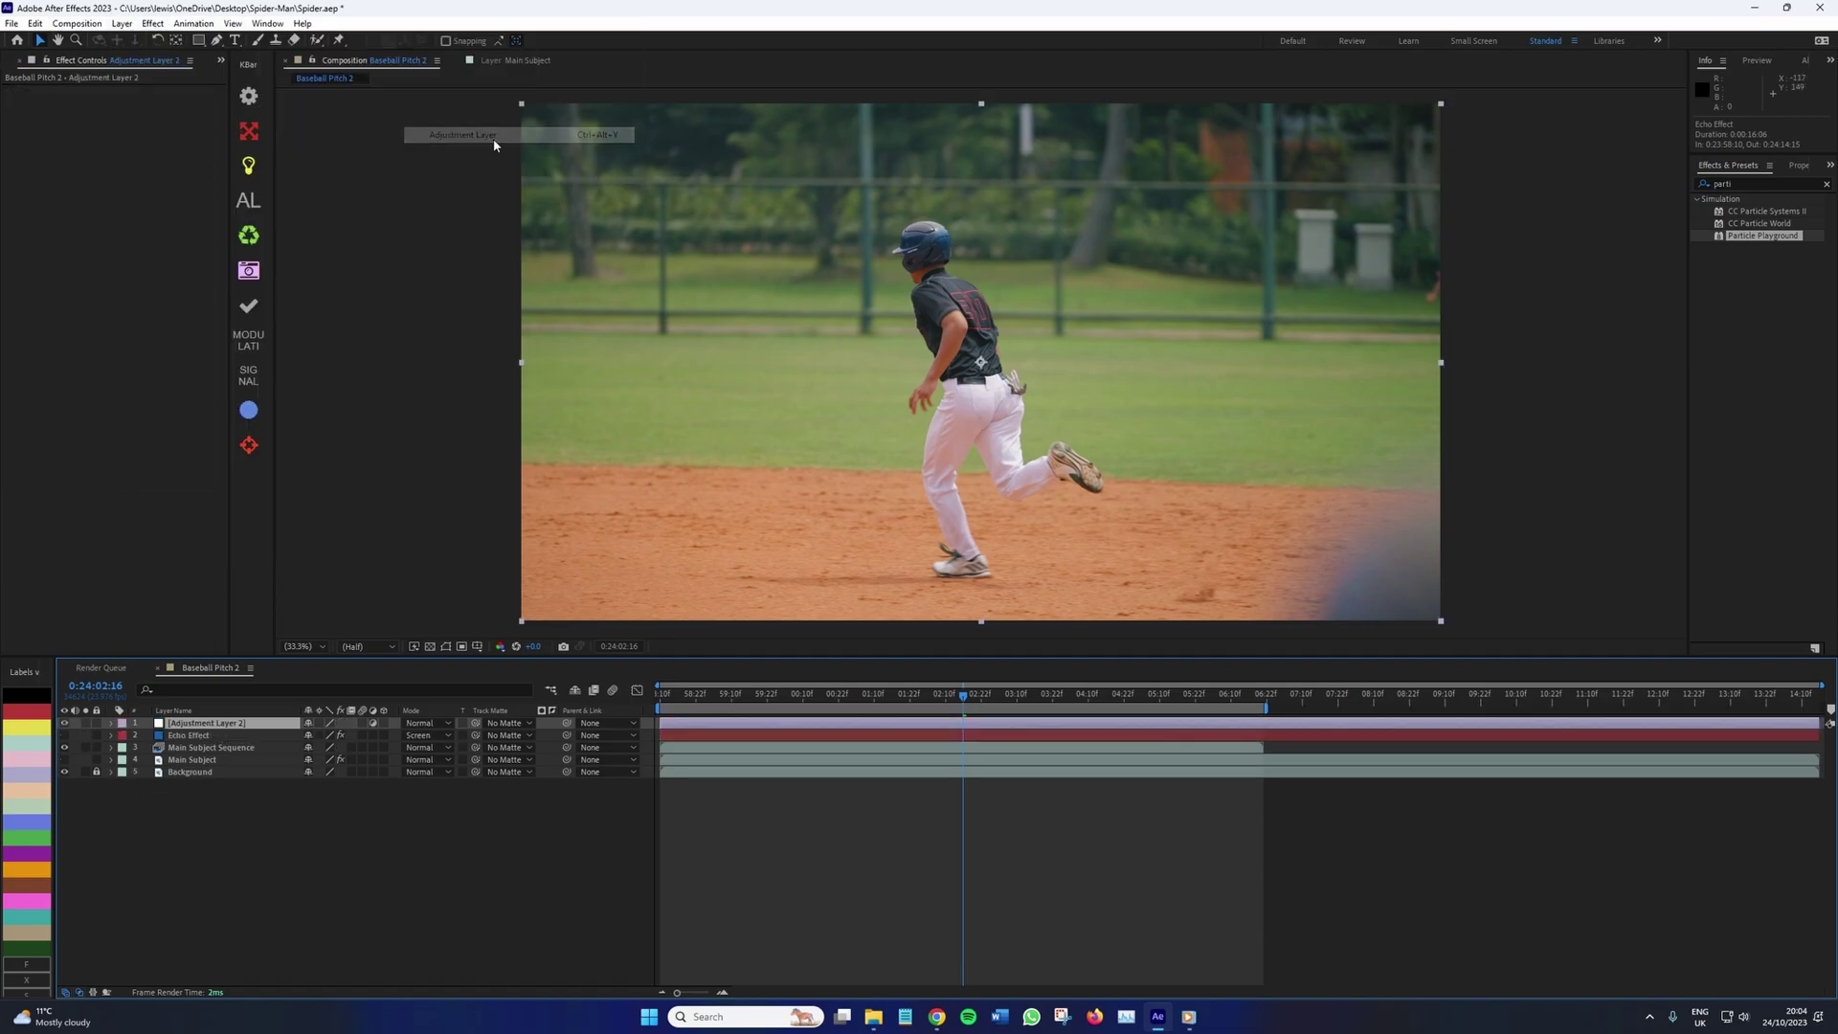
Apply CC Vector Blur to the adjustment layer and pick its vector map layer
text(cc ve)
drag(1755, 211, 252, 725)
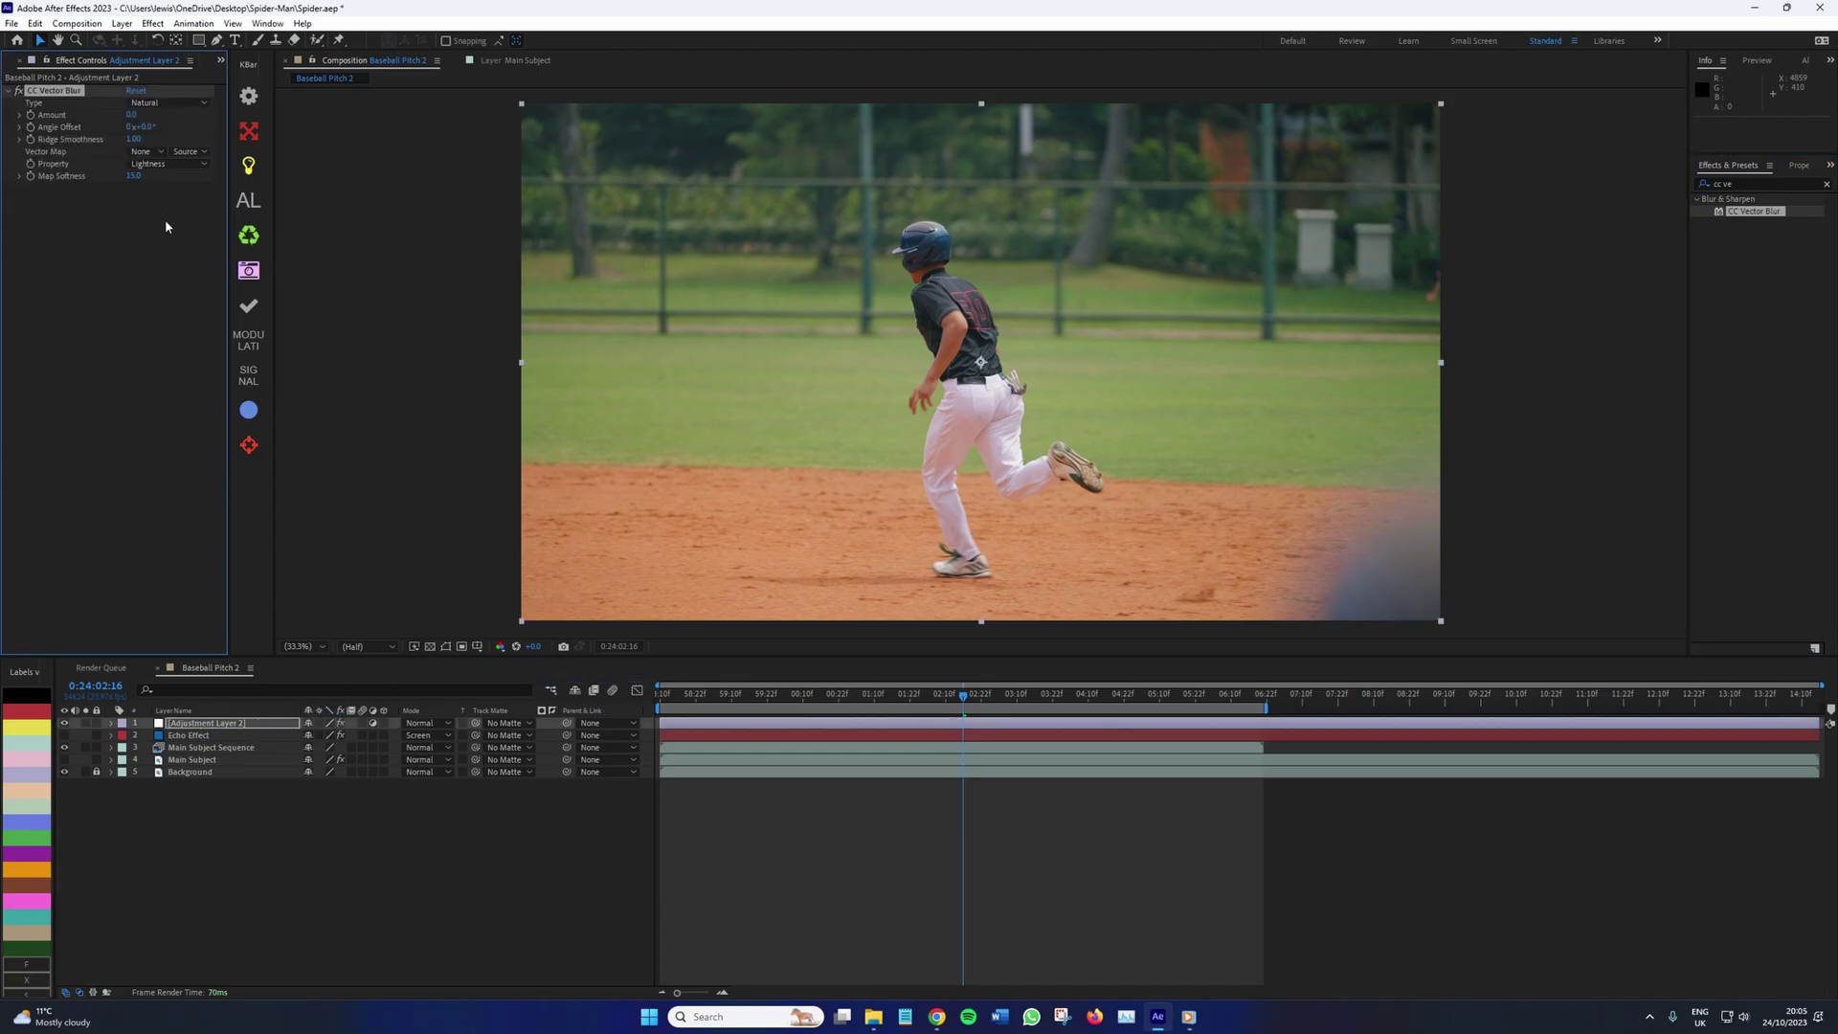
click(149, 156)
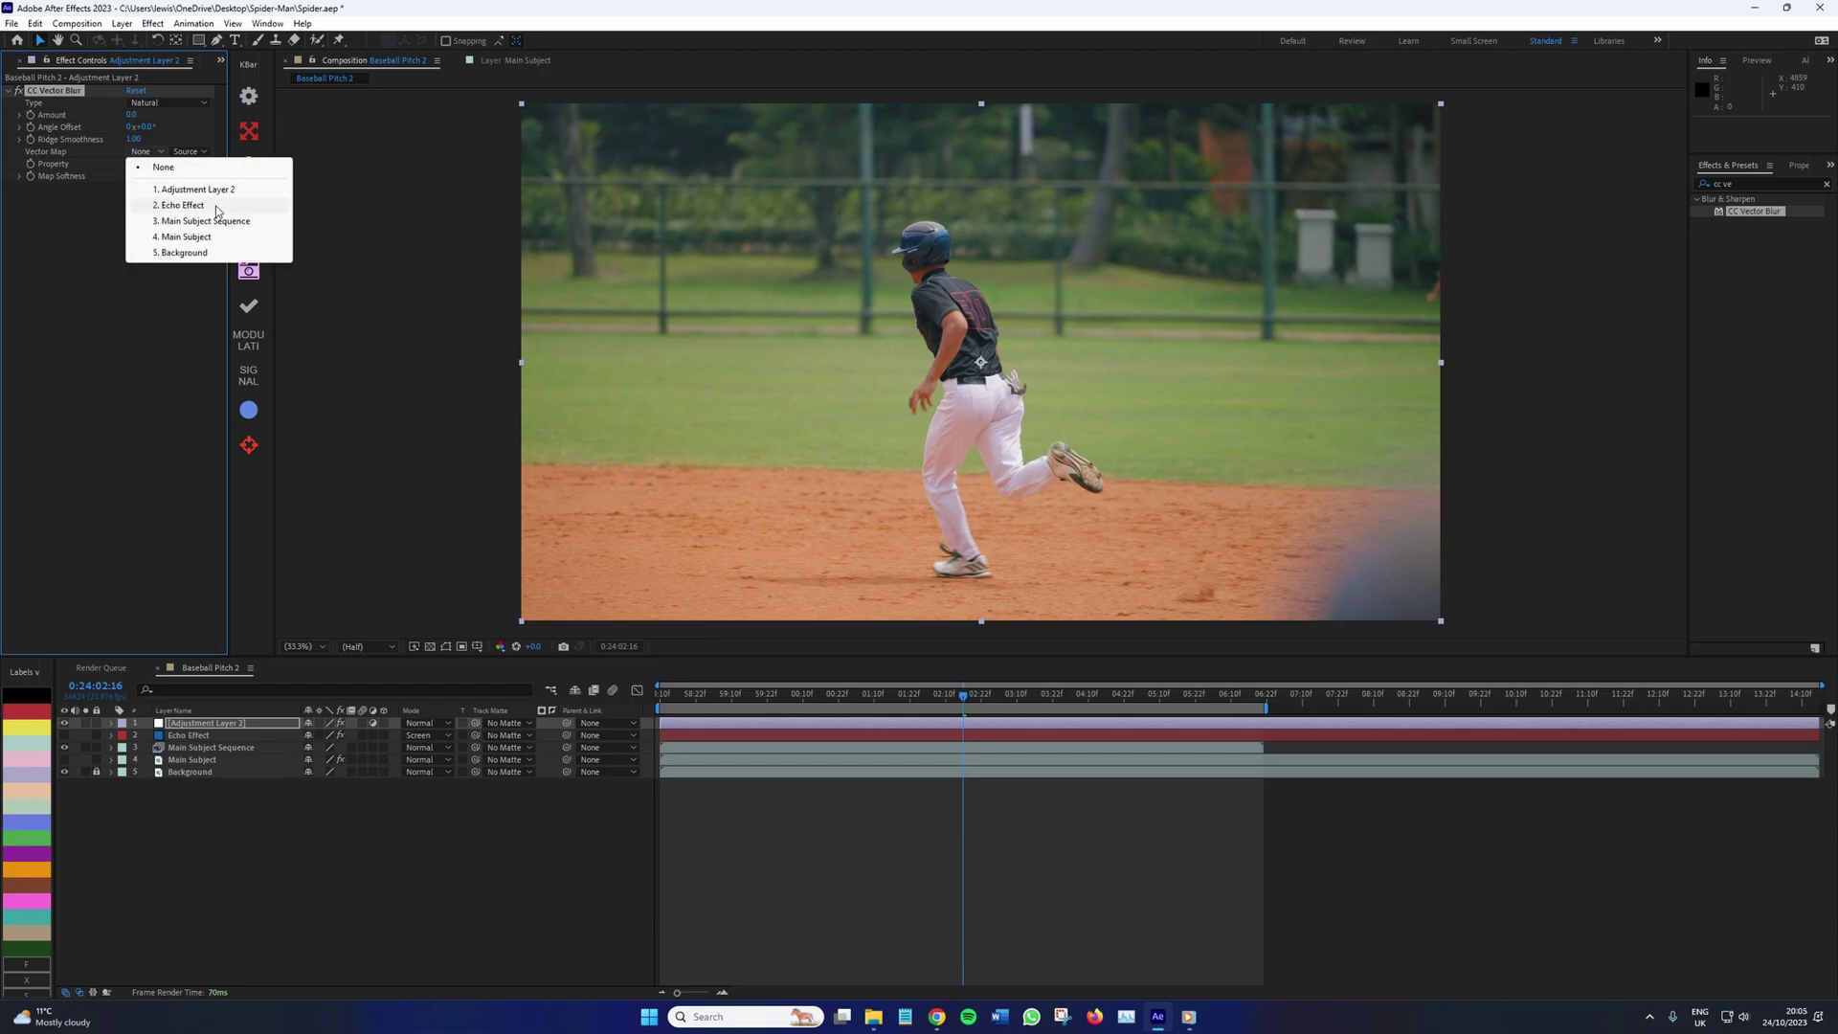
Map CC Vector Blur to Echo Effect's Effects & Masks and set Angle Offset to 164°
click(206, 203)
click(190, 152)
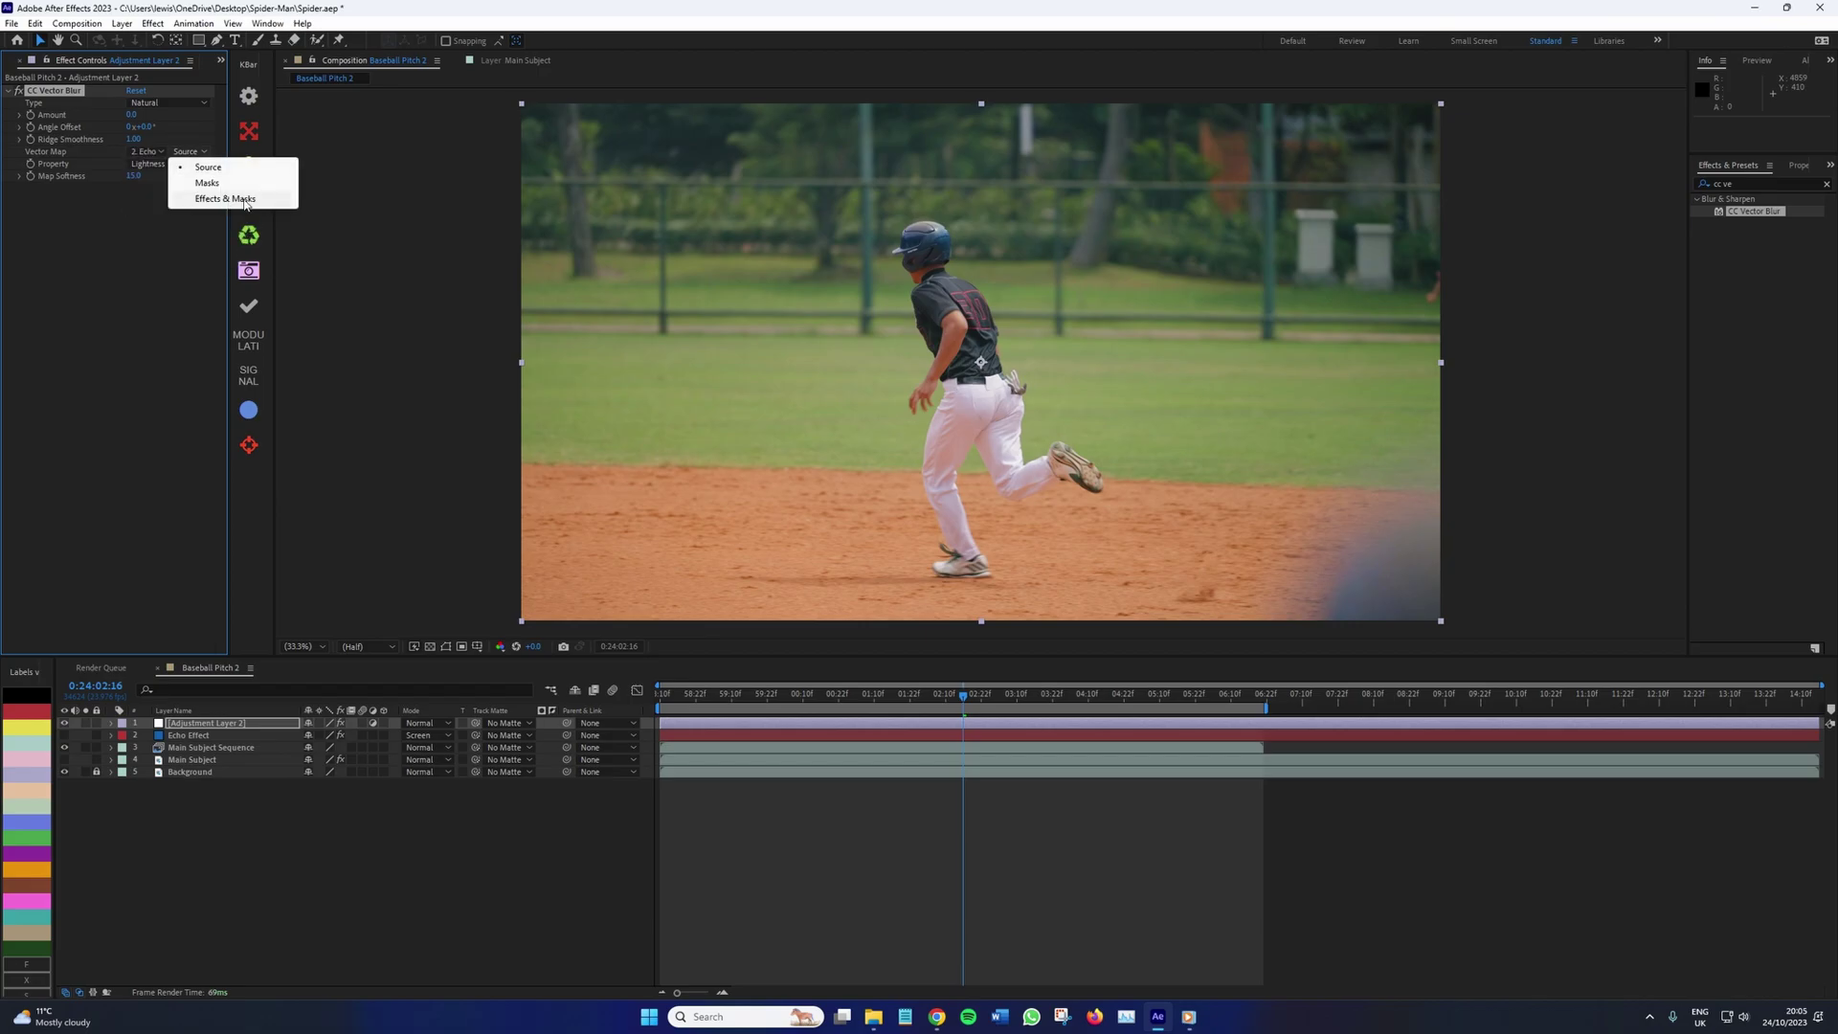
click(244, 199)
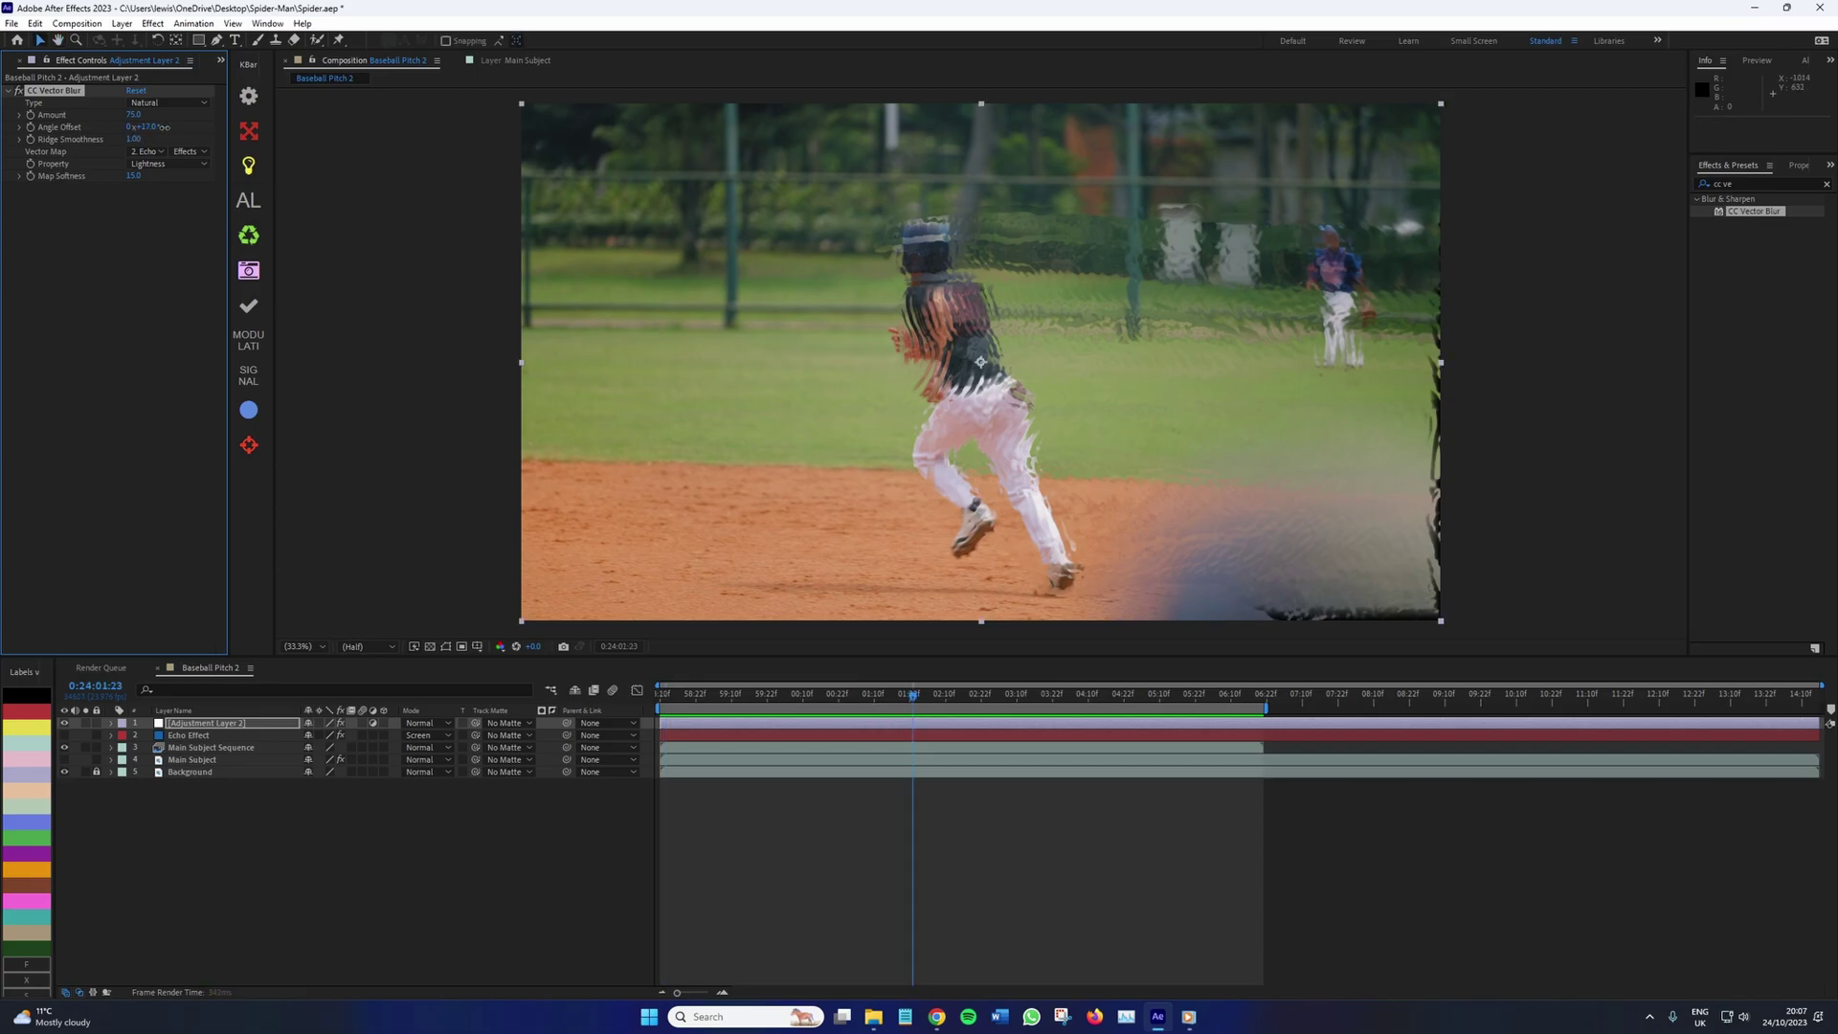
drag(134, 126, 192, 151)
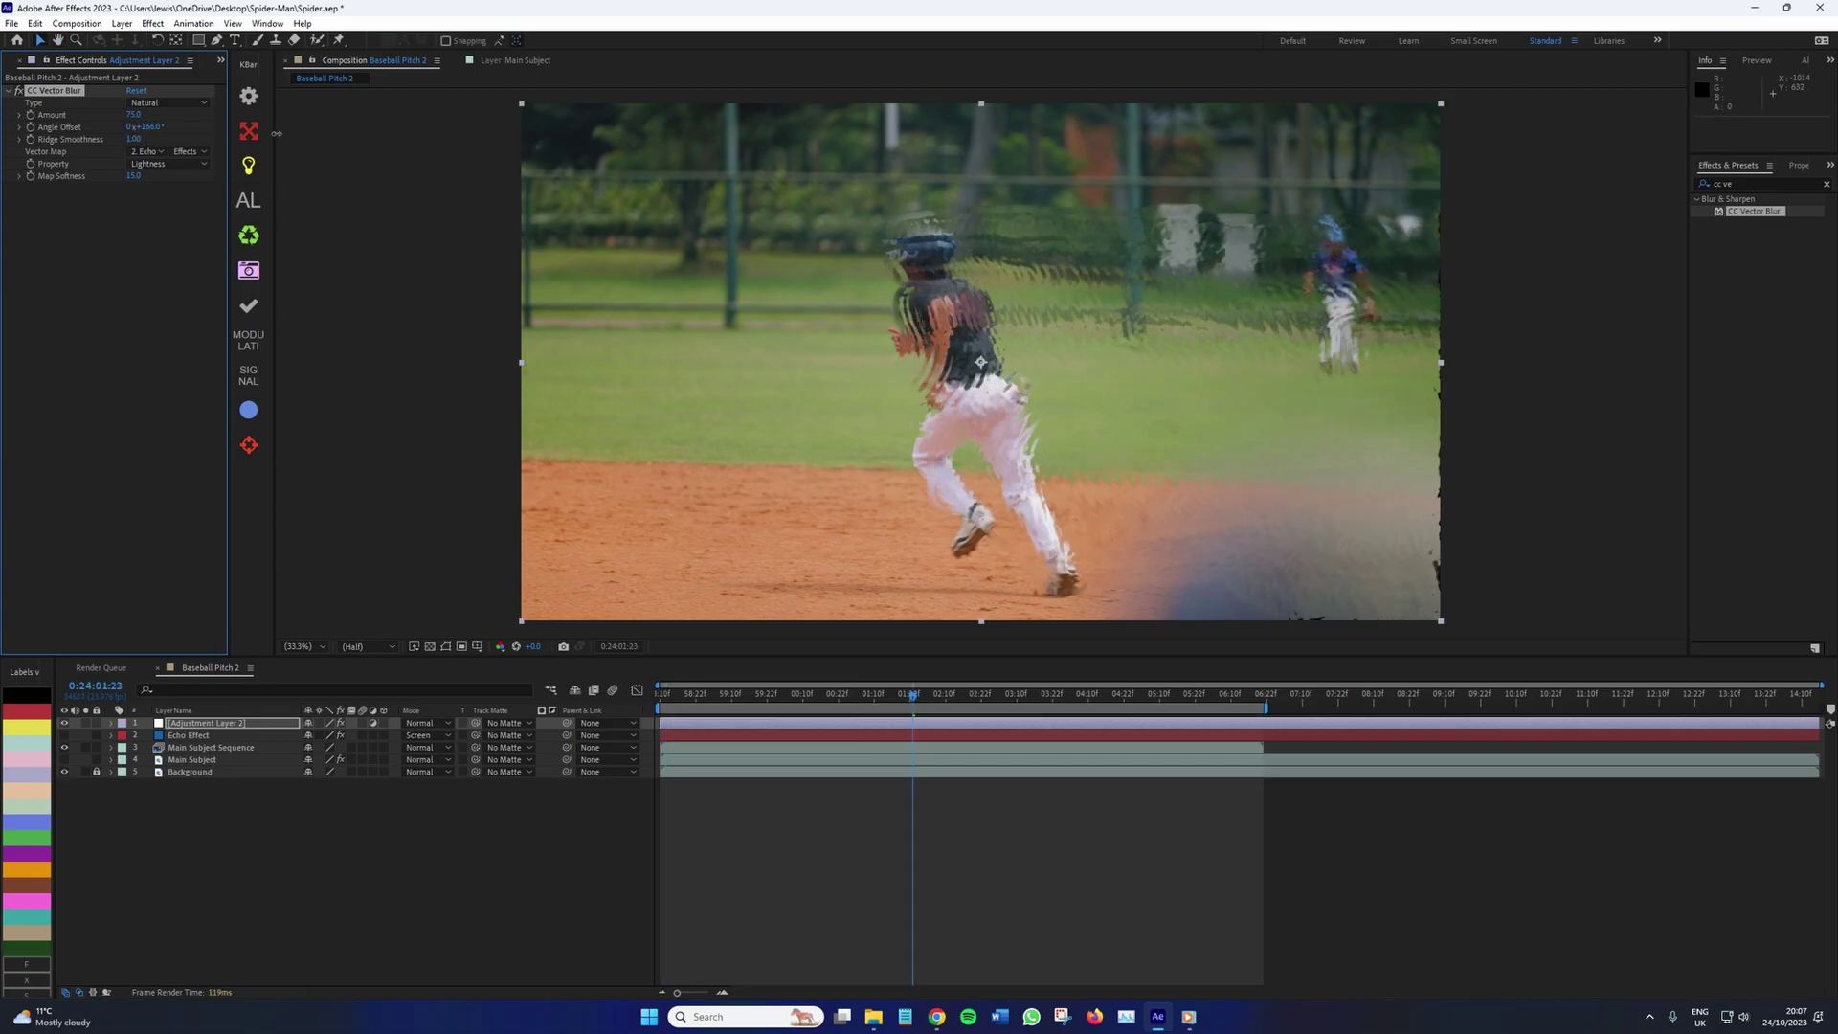
key(space)
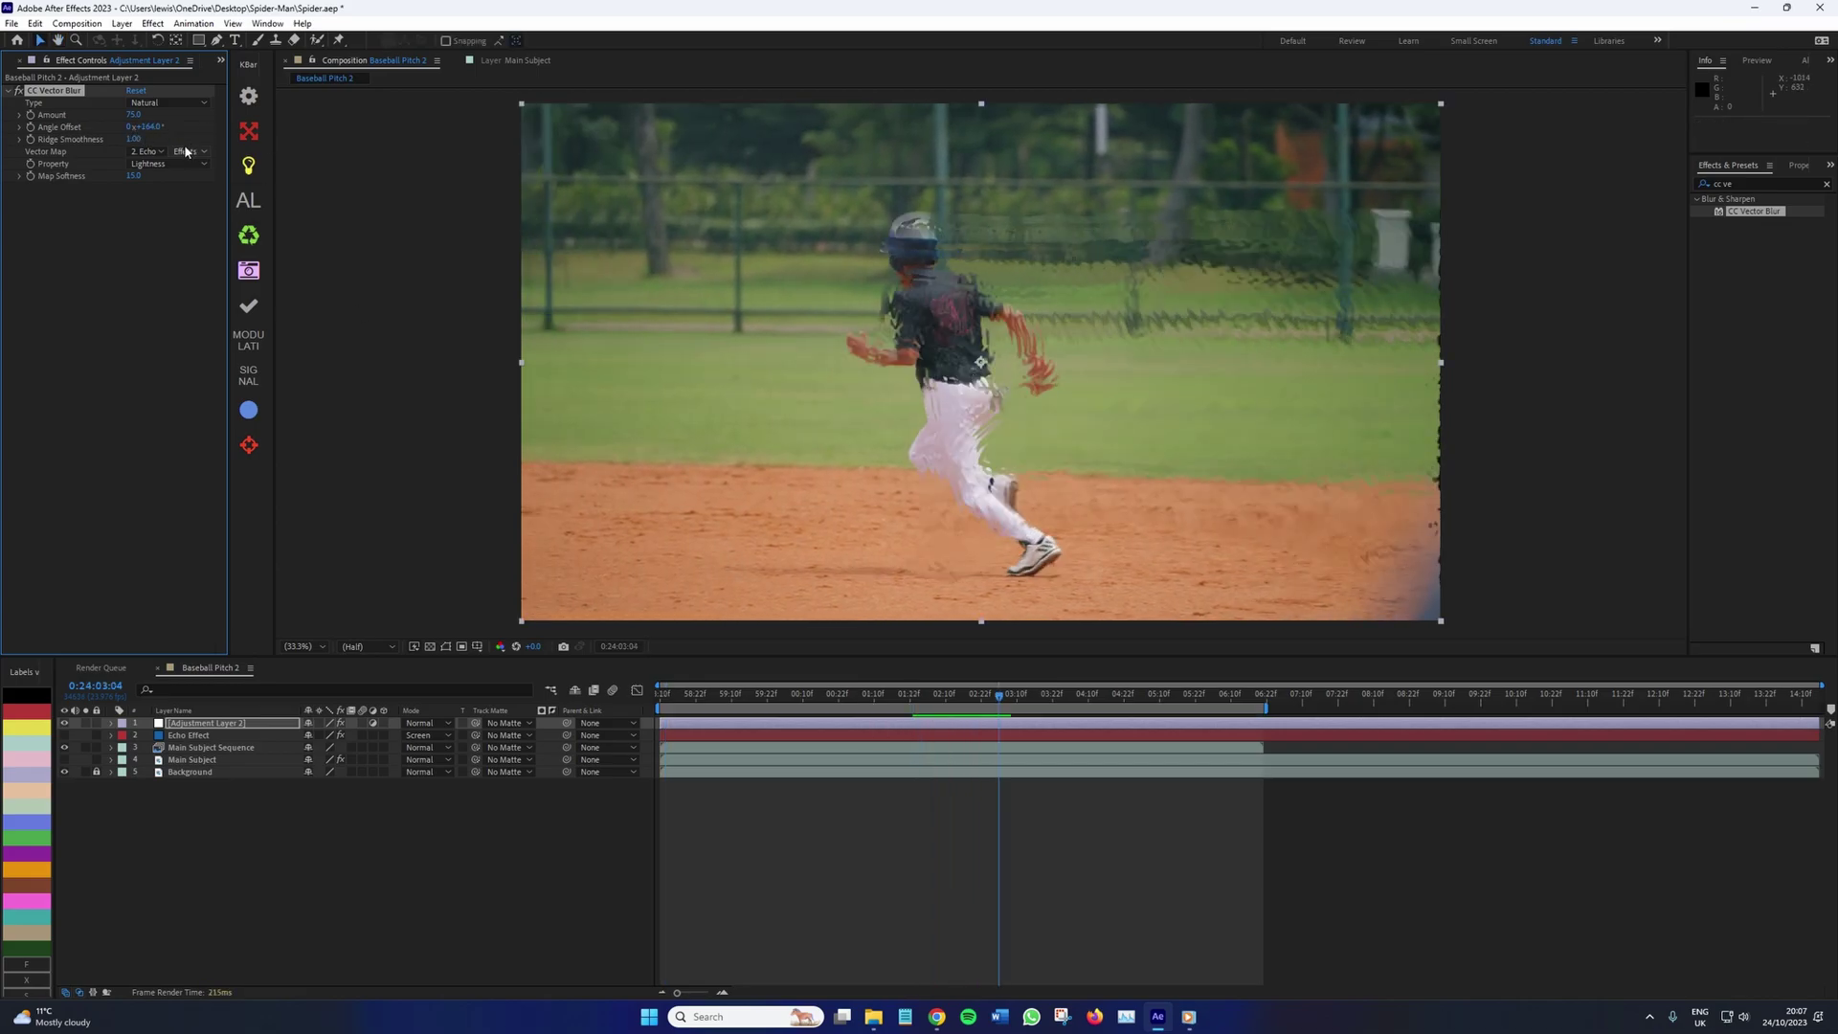
Keep Echo Effect as the vector map, raise Ridge Smoothness to about 12, and preview
click(145, 151)
click(110, 332)
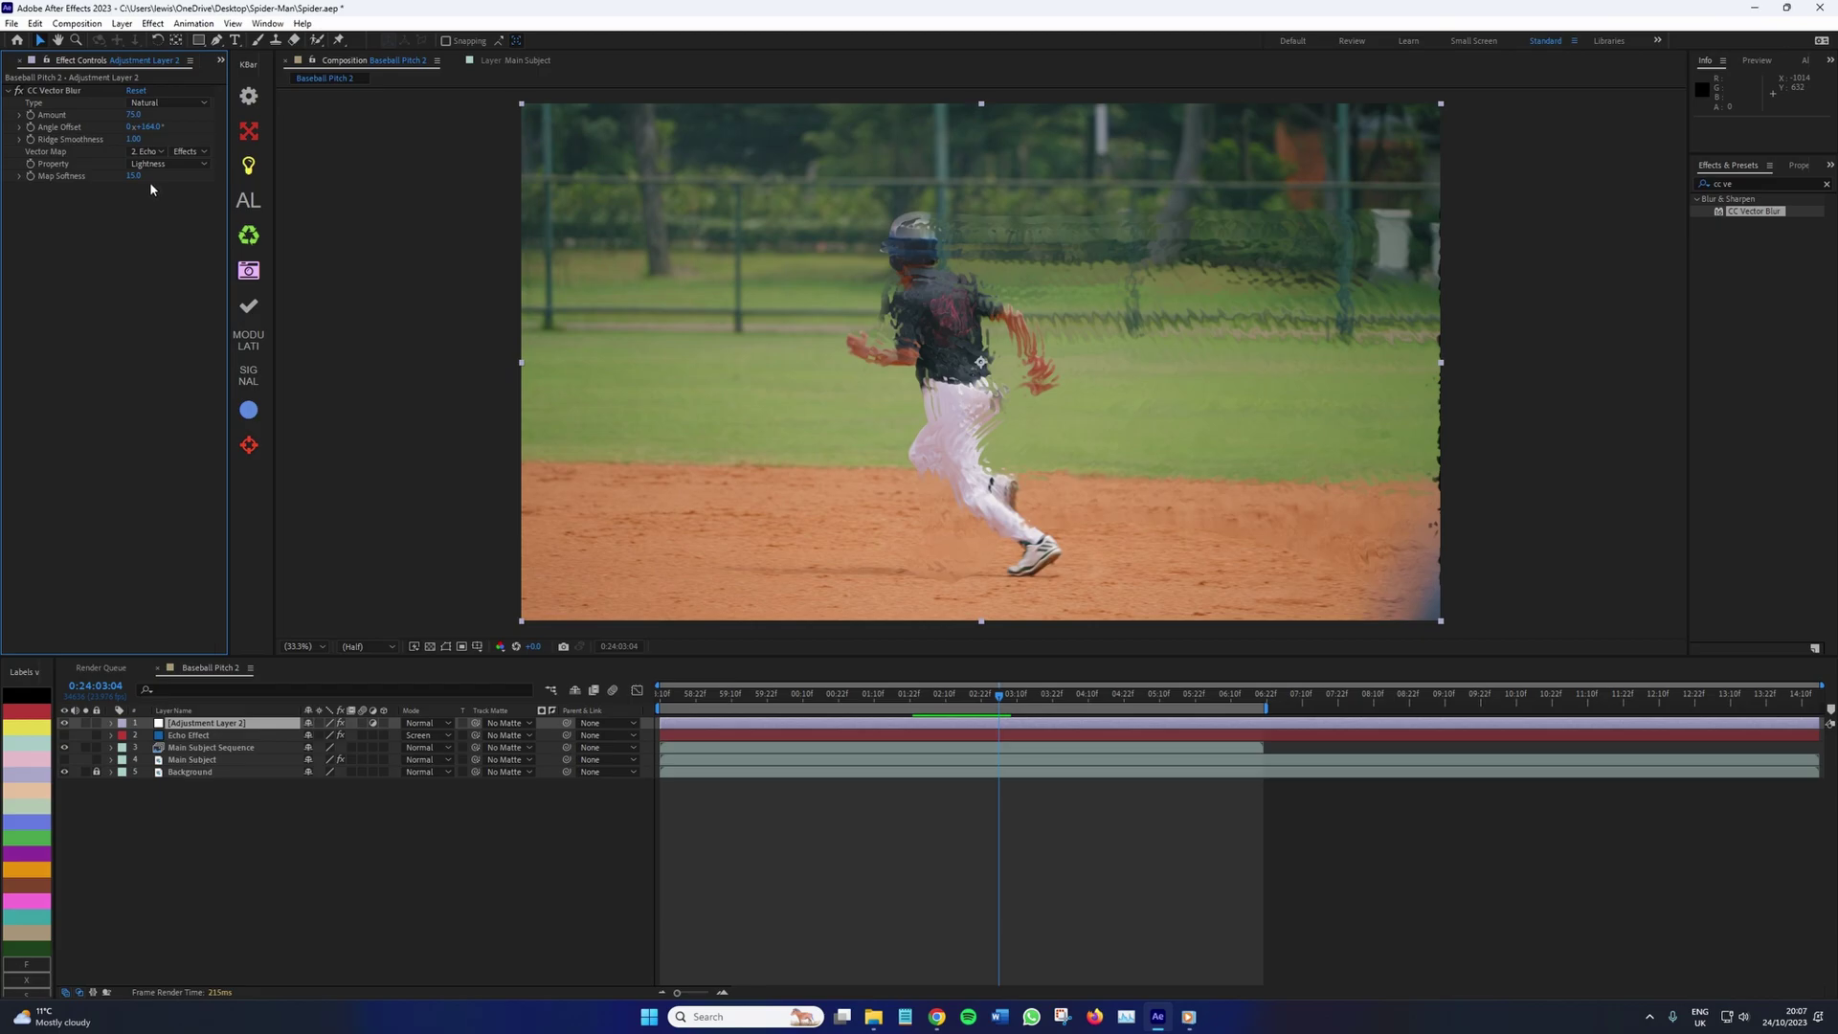
drag(136, 141, 162, 143)
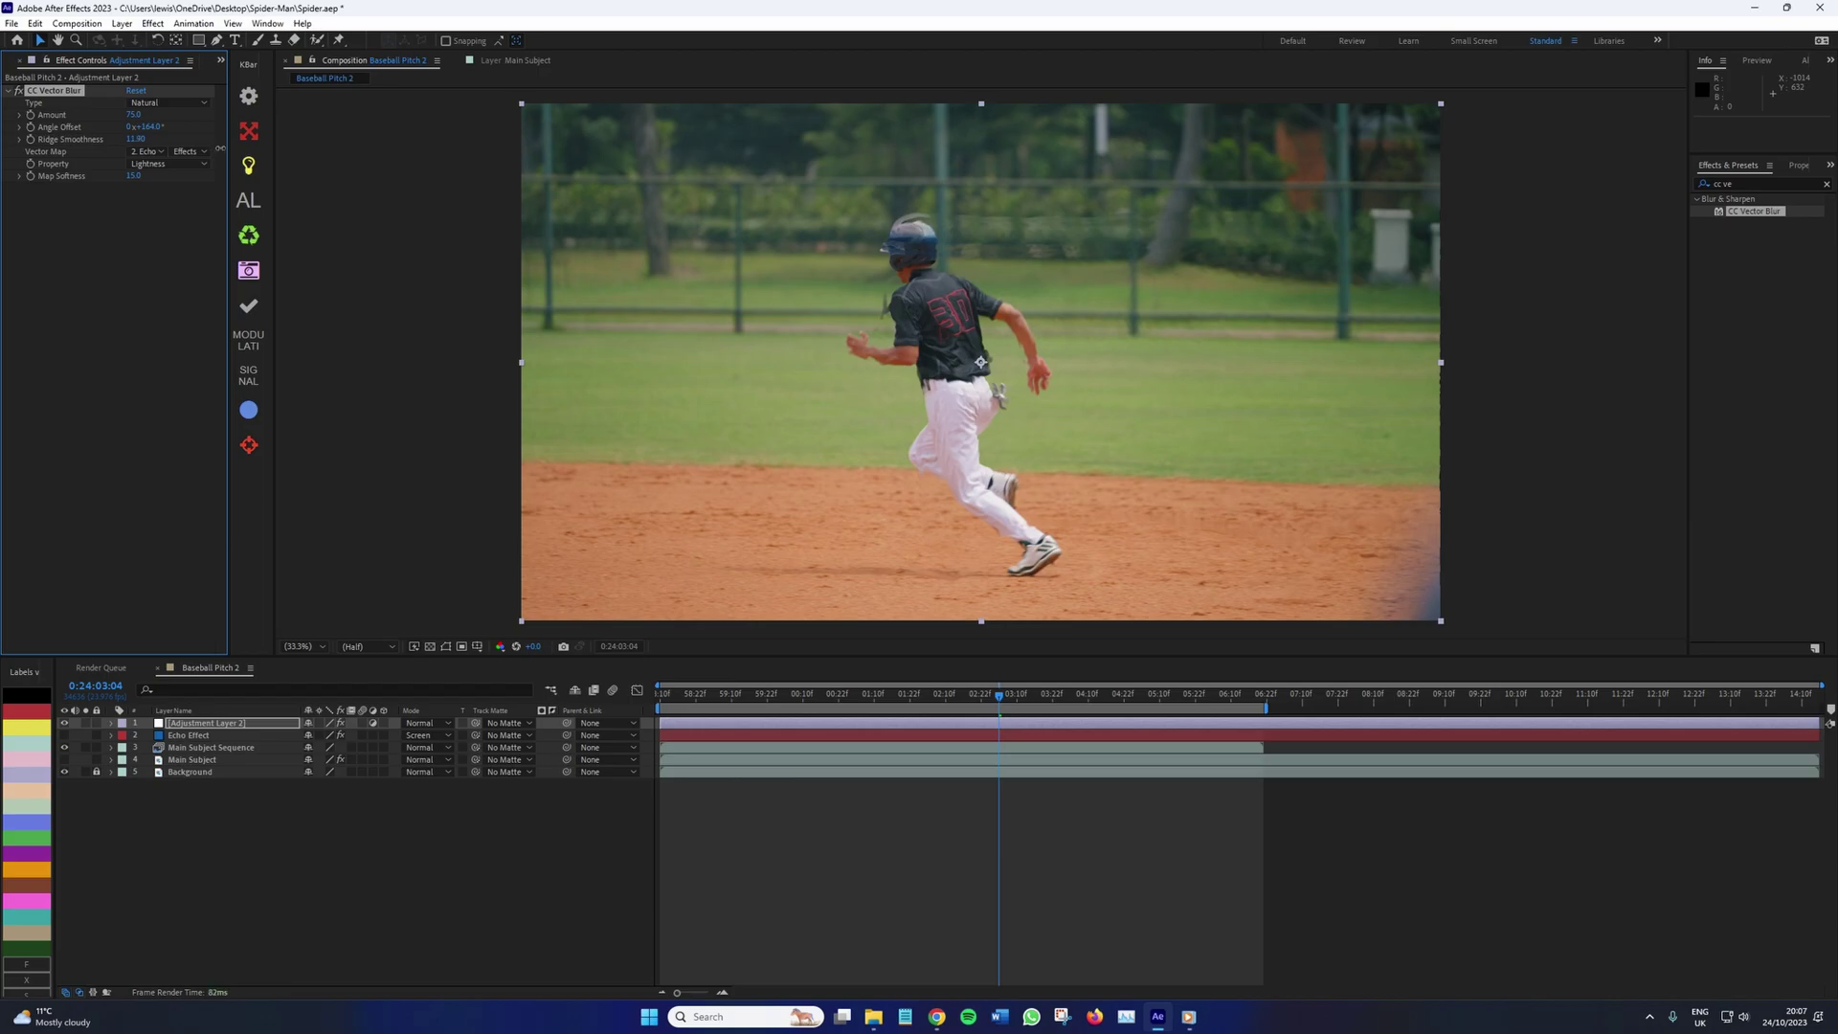
key(space)
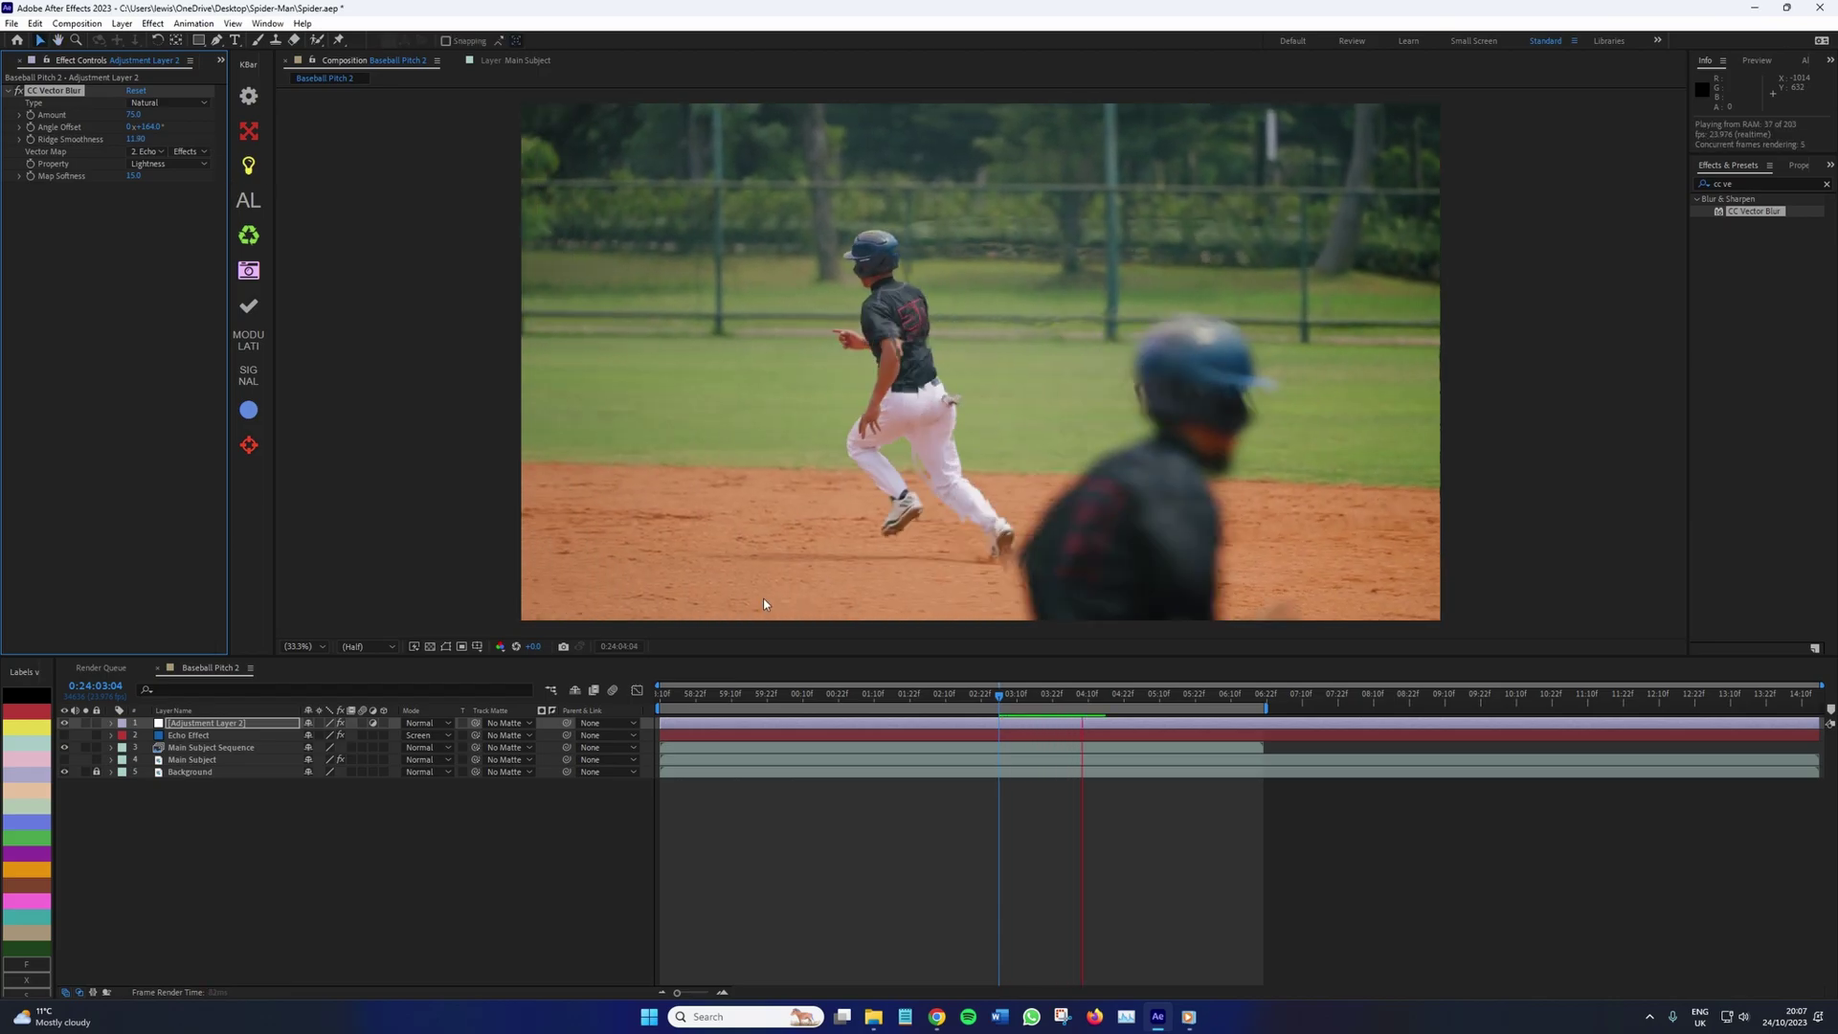
click(631, 702)
key(Home)
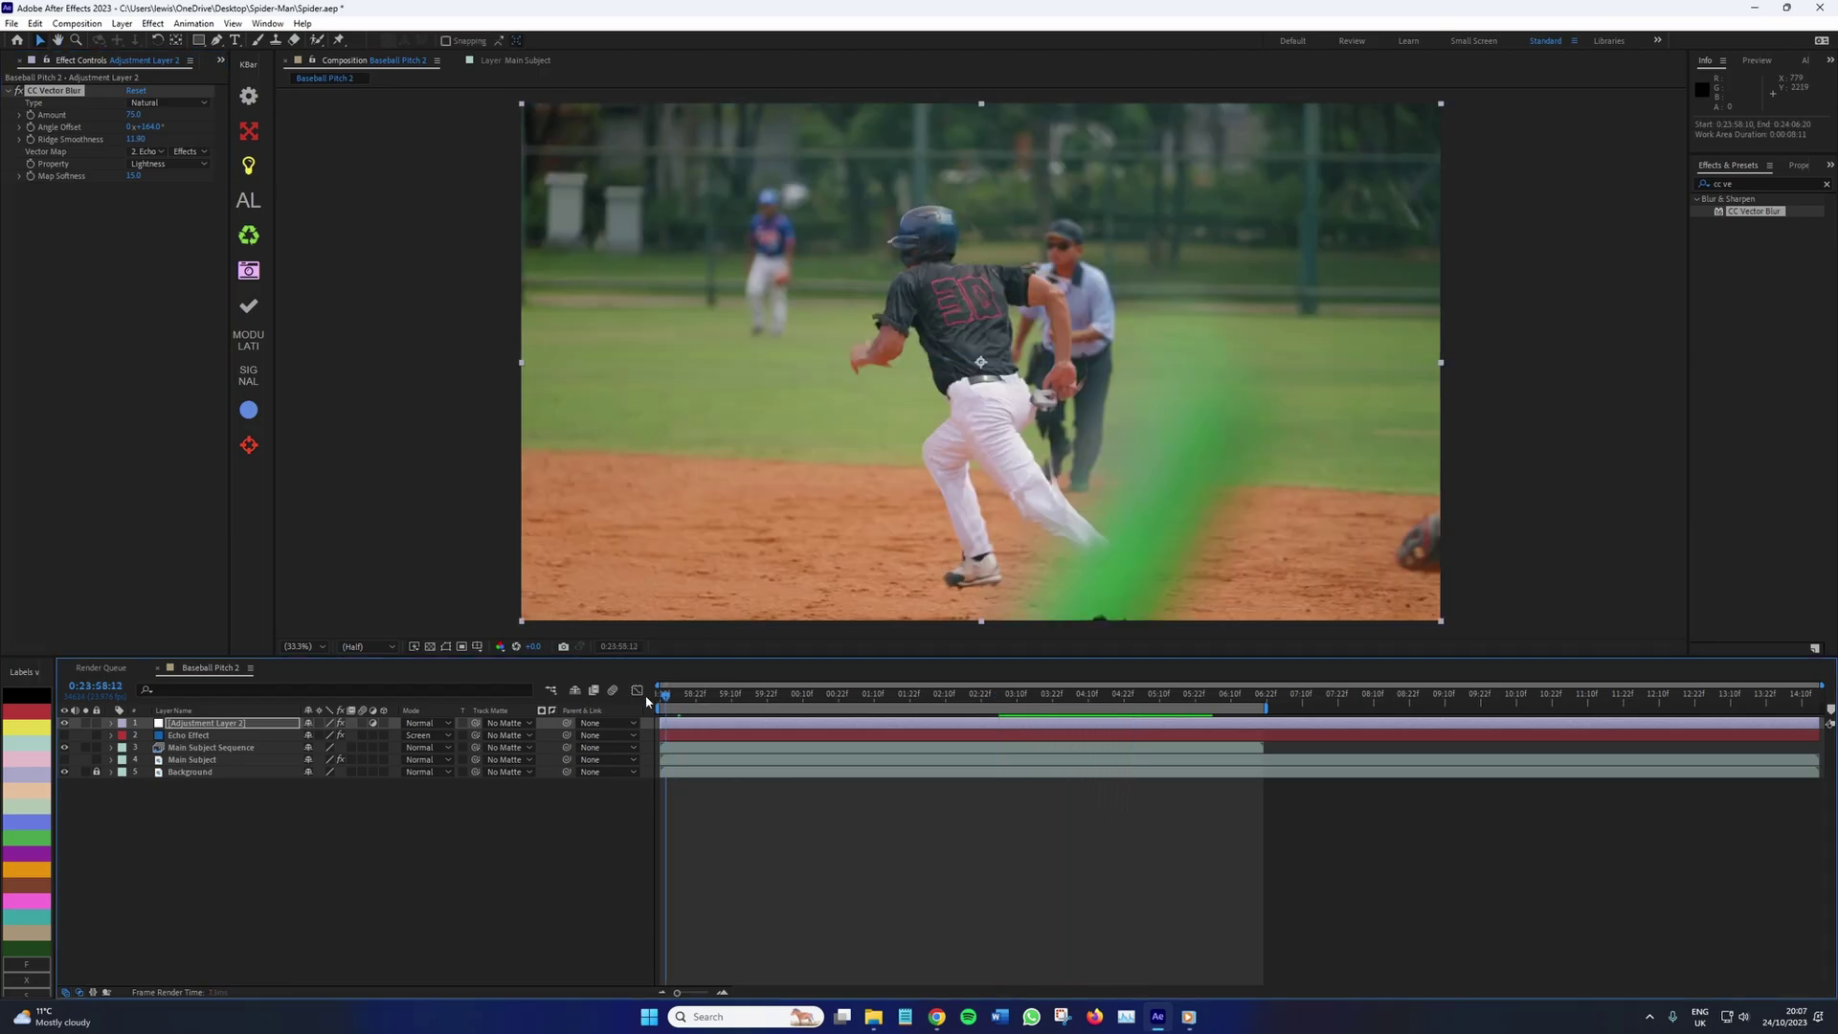
key(space)
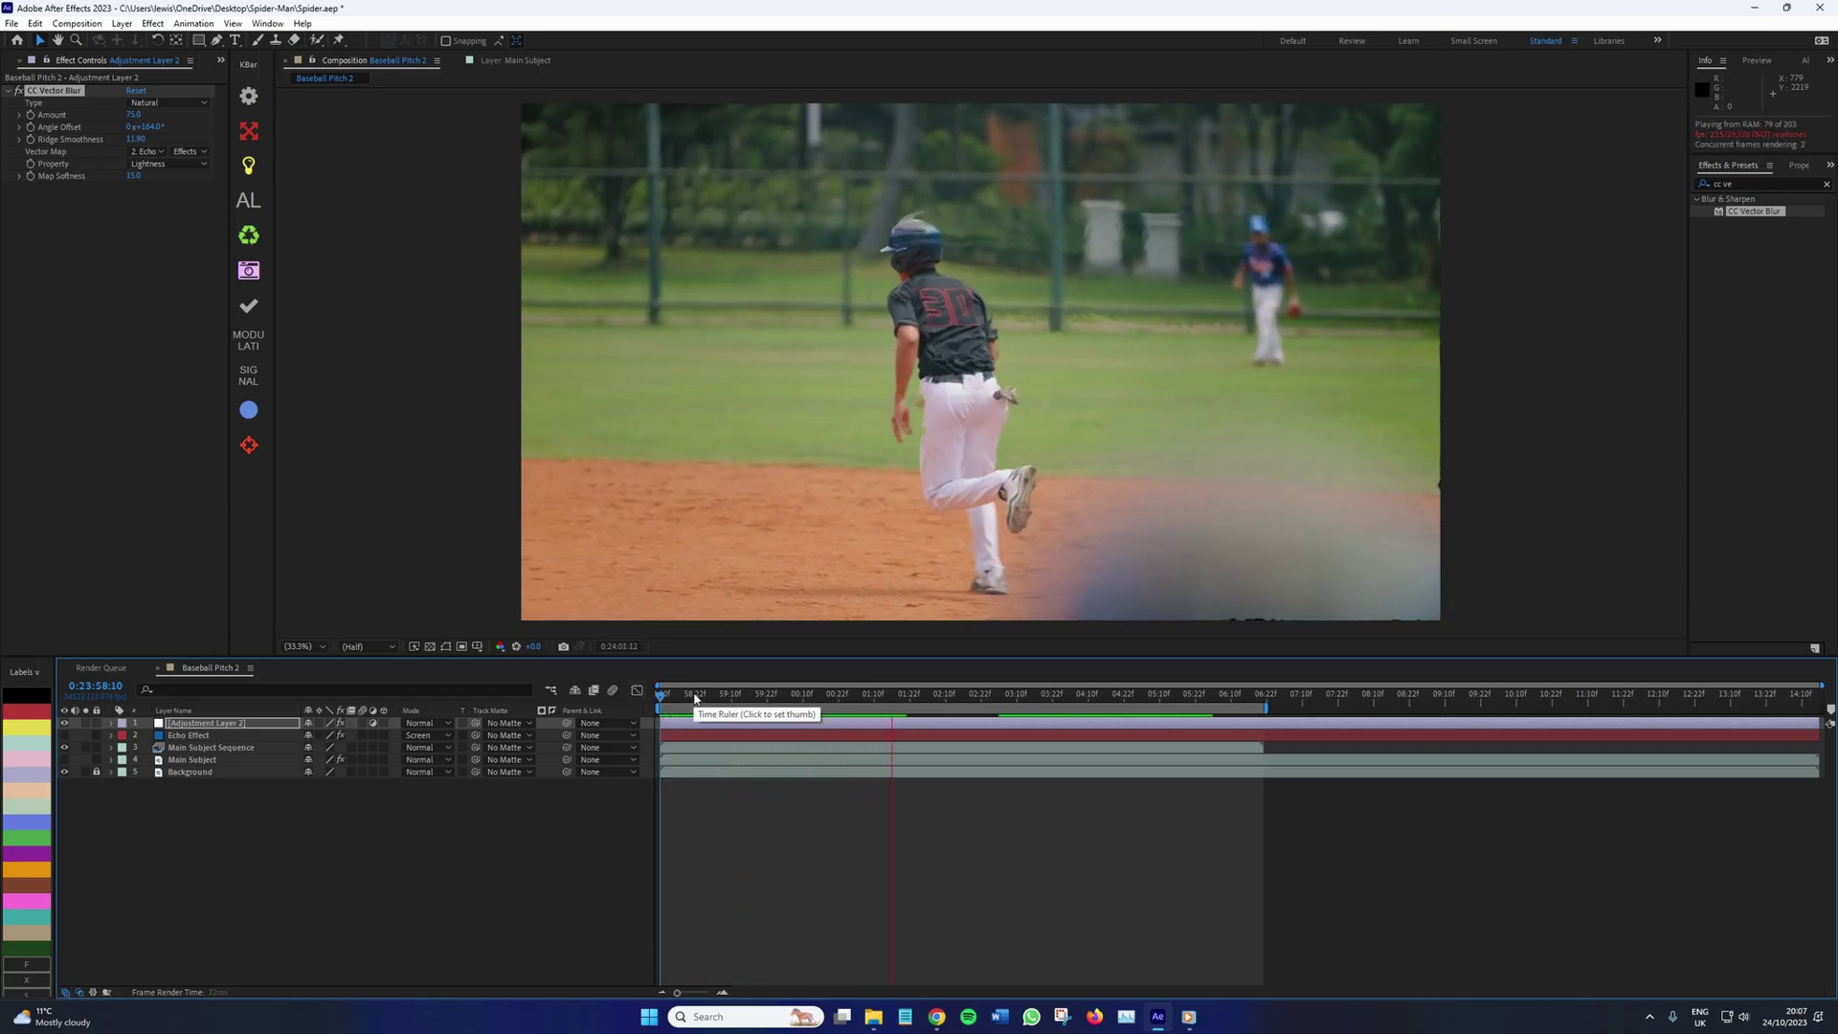
key(space)
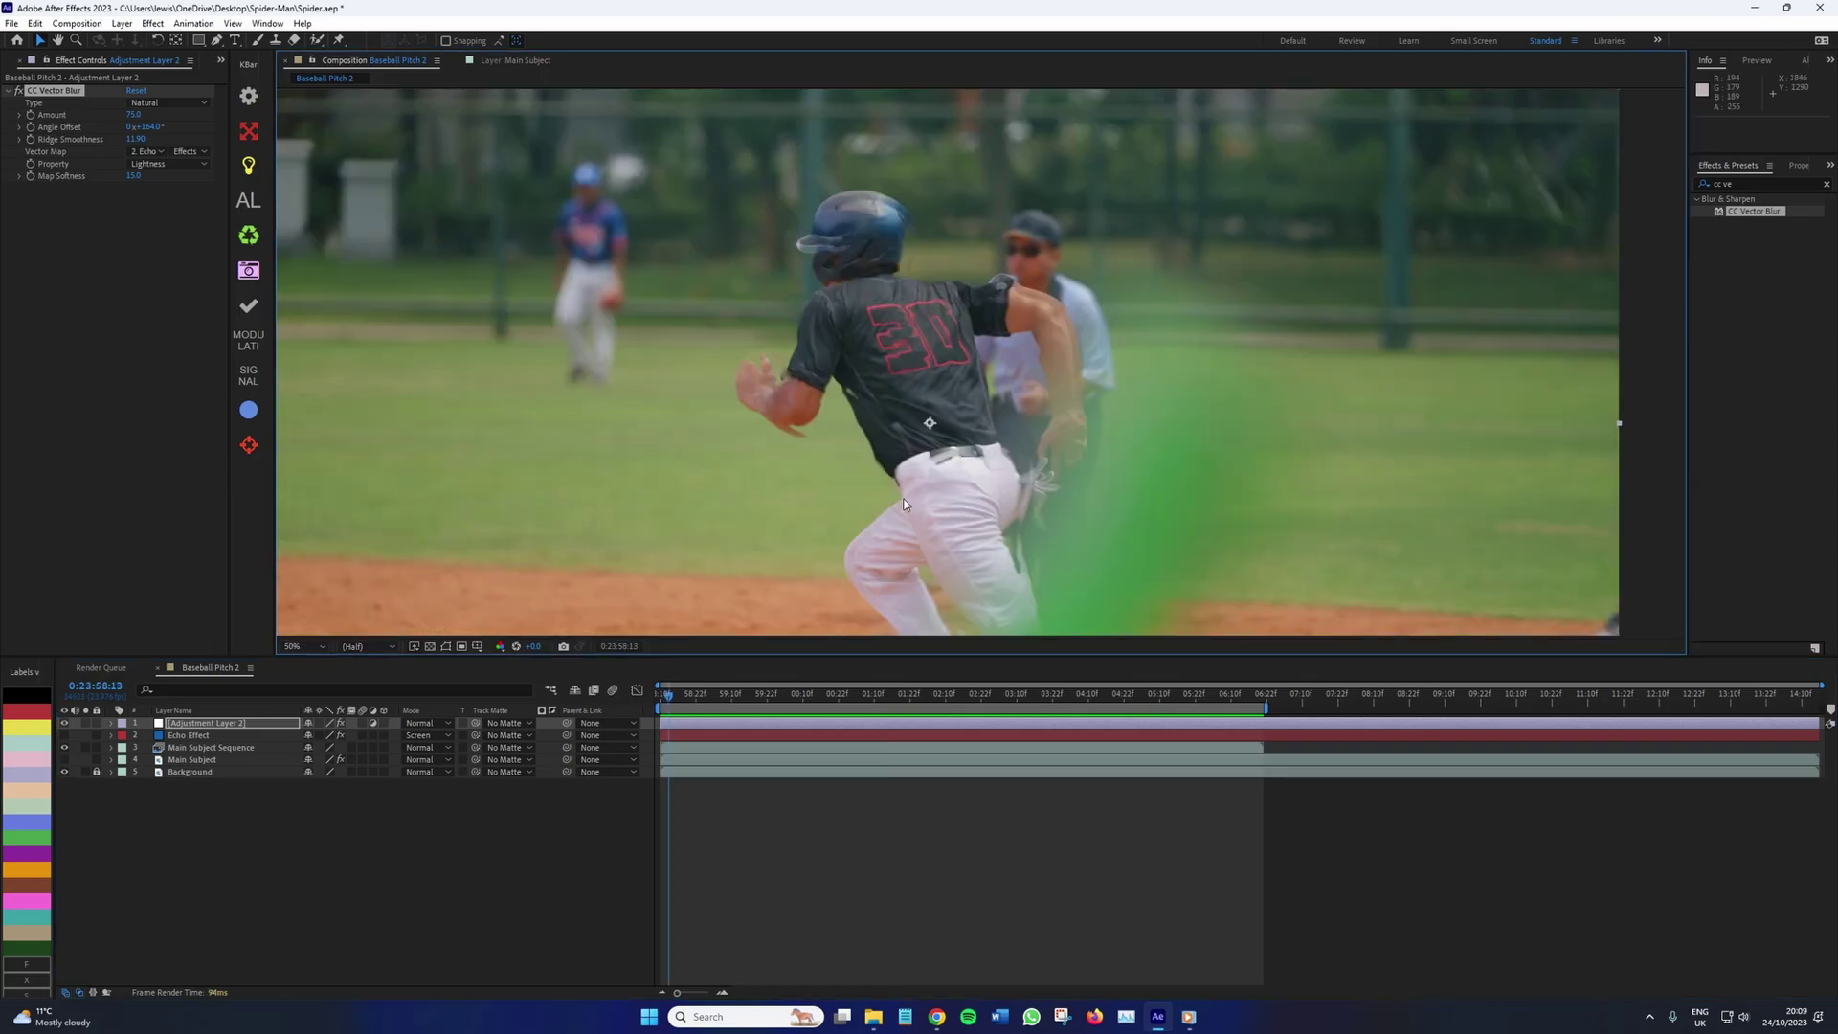
key(space)
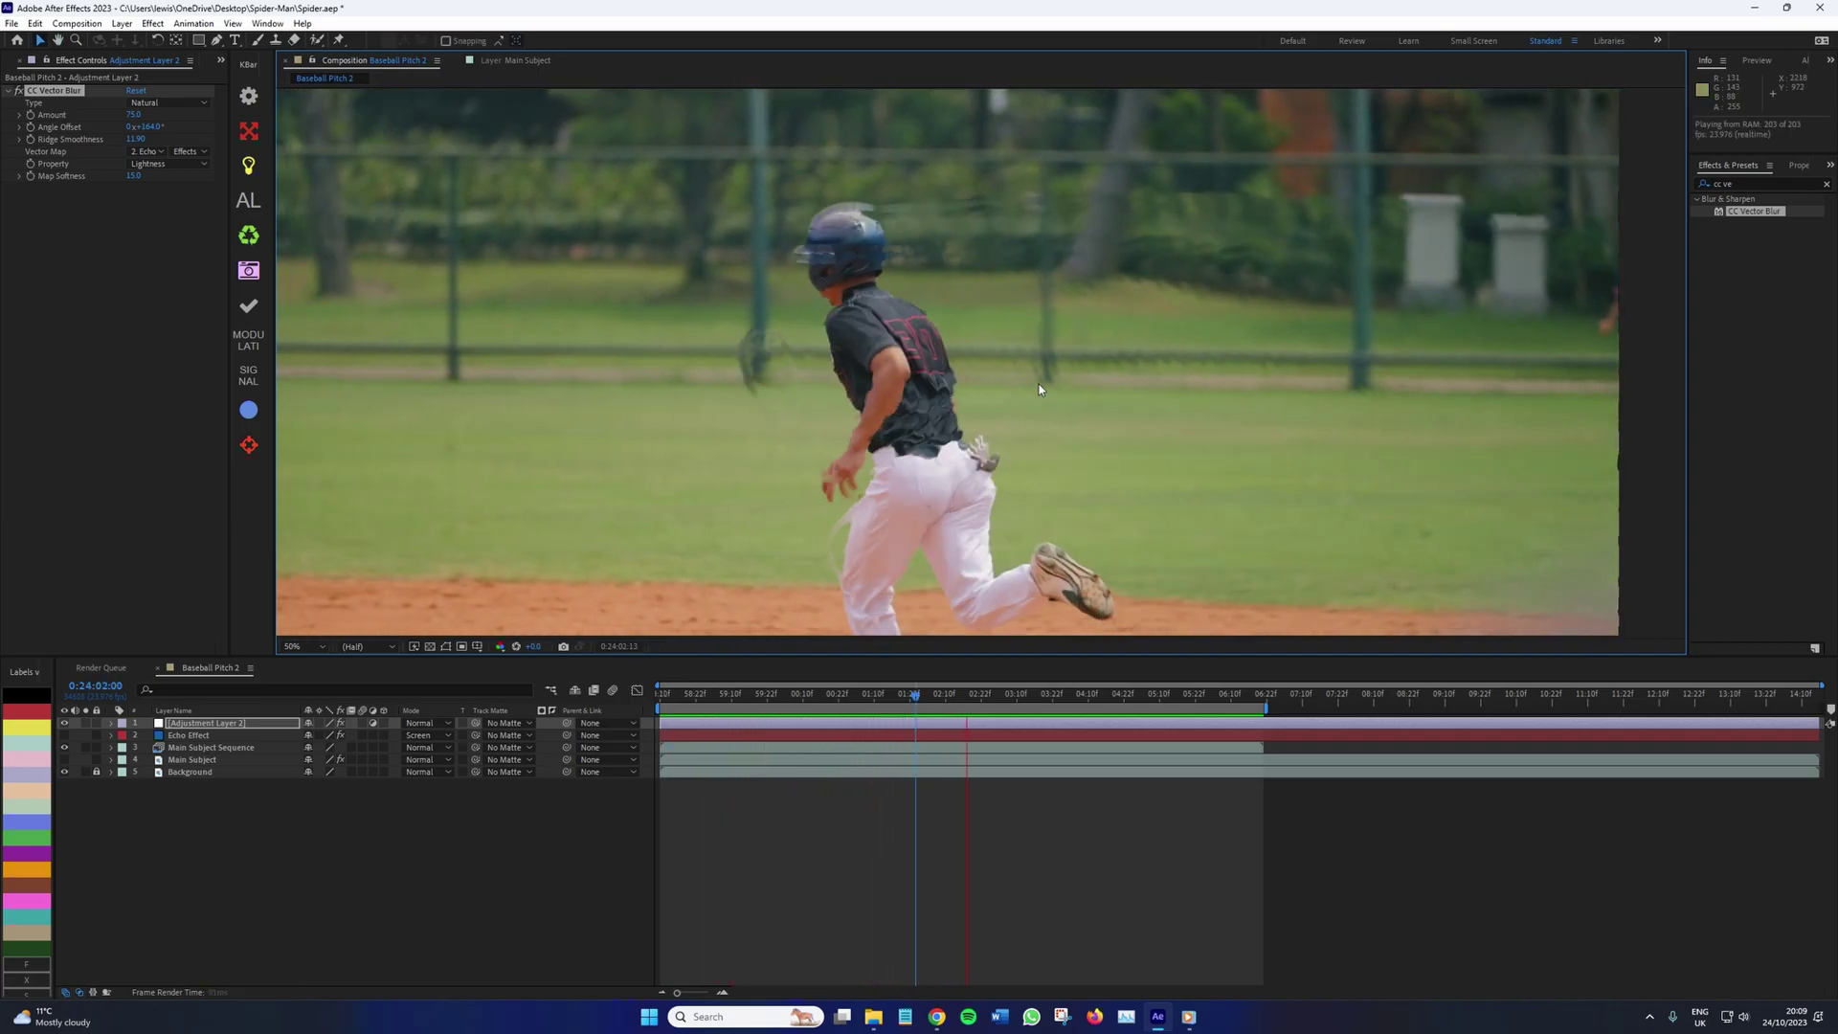
Add points along the frame's top right to close the adjustment layer's Mask 1
scroll(722, 519, down, 2)
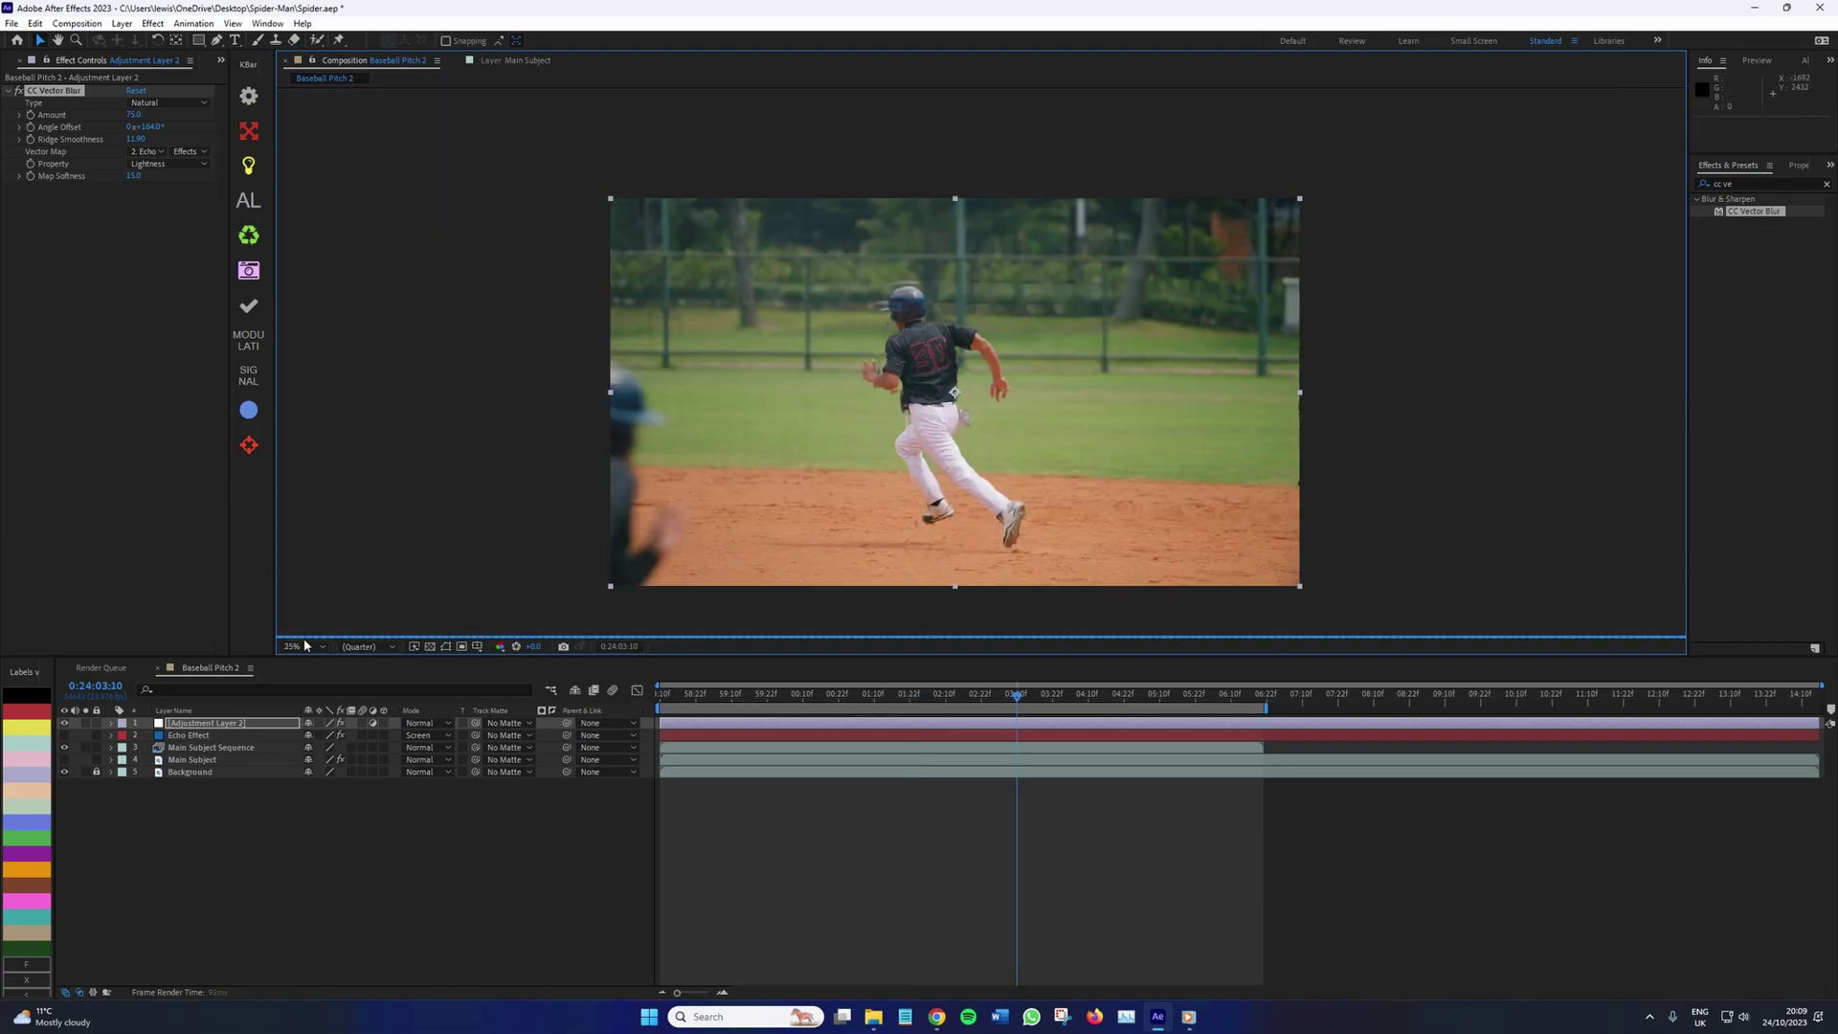
key(g)
scroll(877, 479, up, 1)
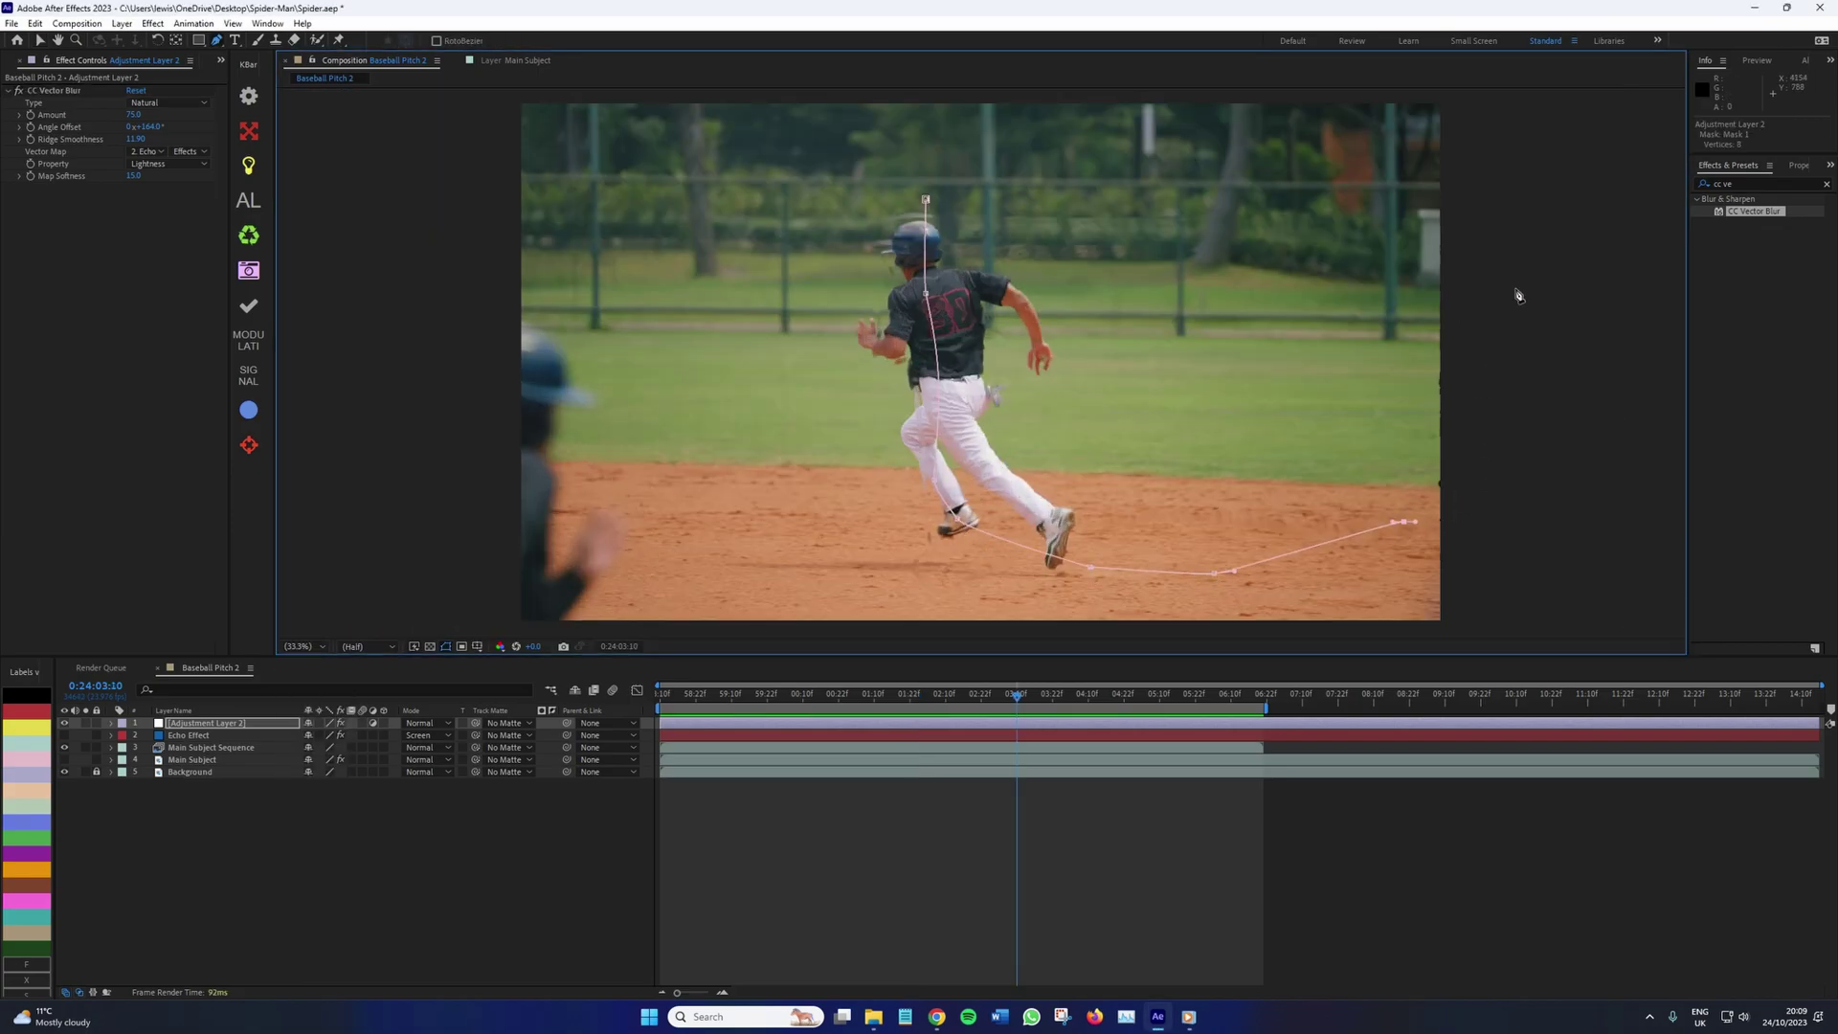
click(1516, 284)
click(1395, 220)
click(1001, 181)
click(926, 198)
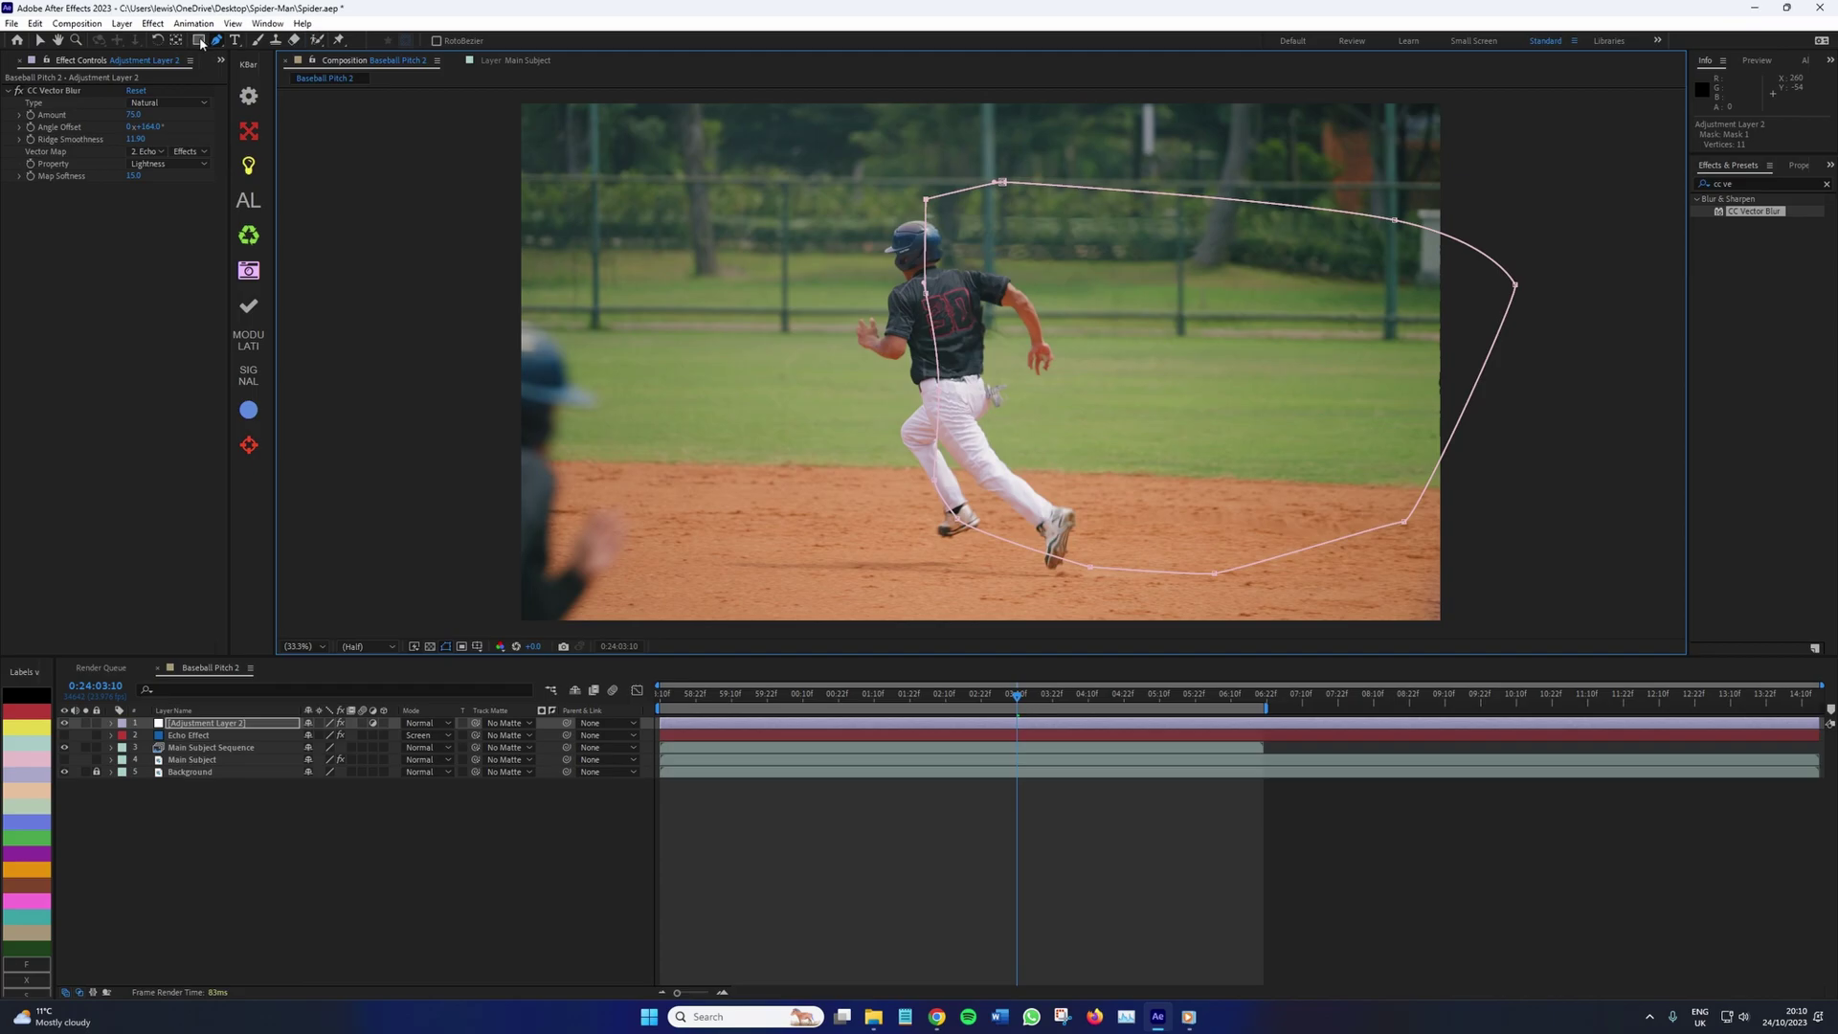
Add feather points on the mask's left, top and bottom edges, then preview
drag(216, 40, 273, 106)
click(938, 366)
click(1087, 187)
click(1018, 546)
key(v)
key(f)
key(period)
key(space)
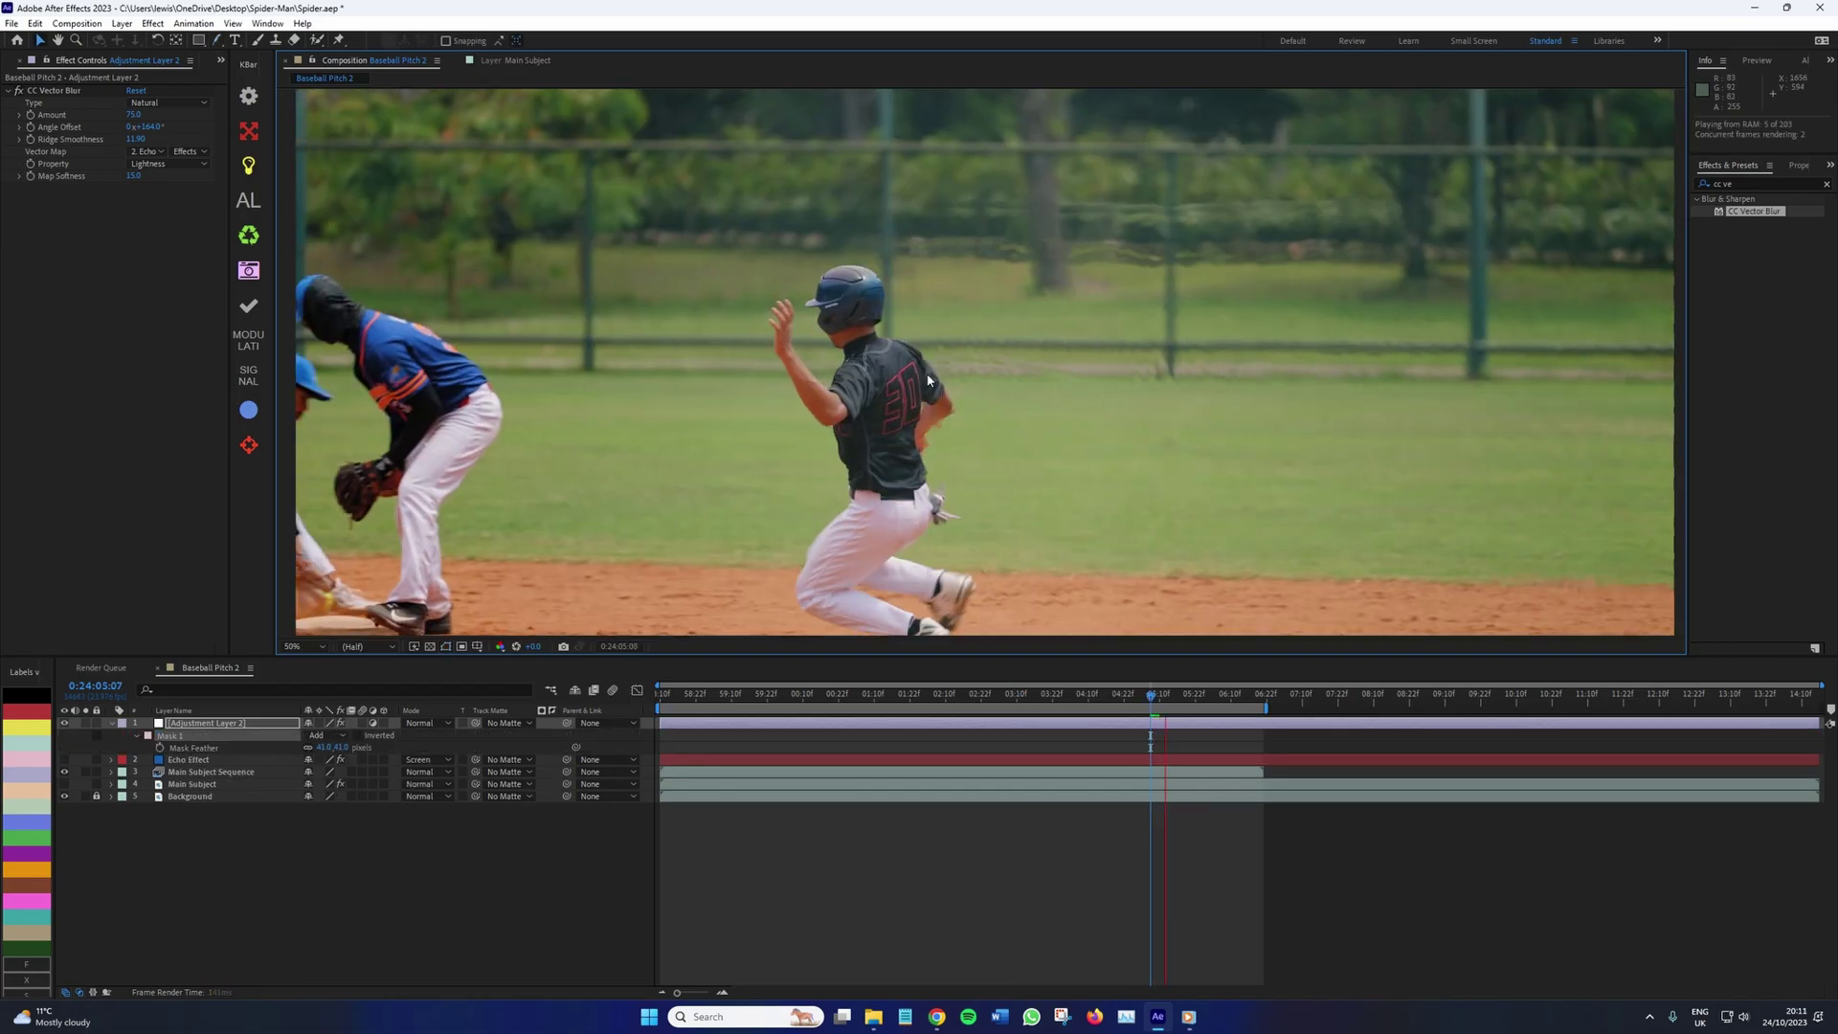
key(space)
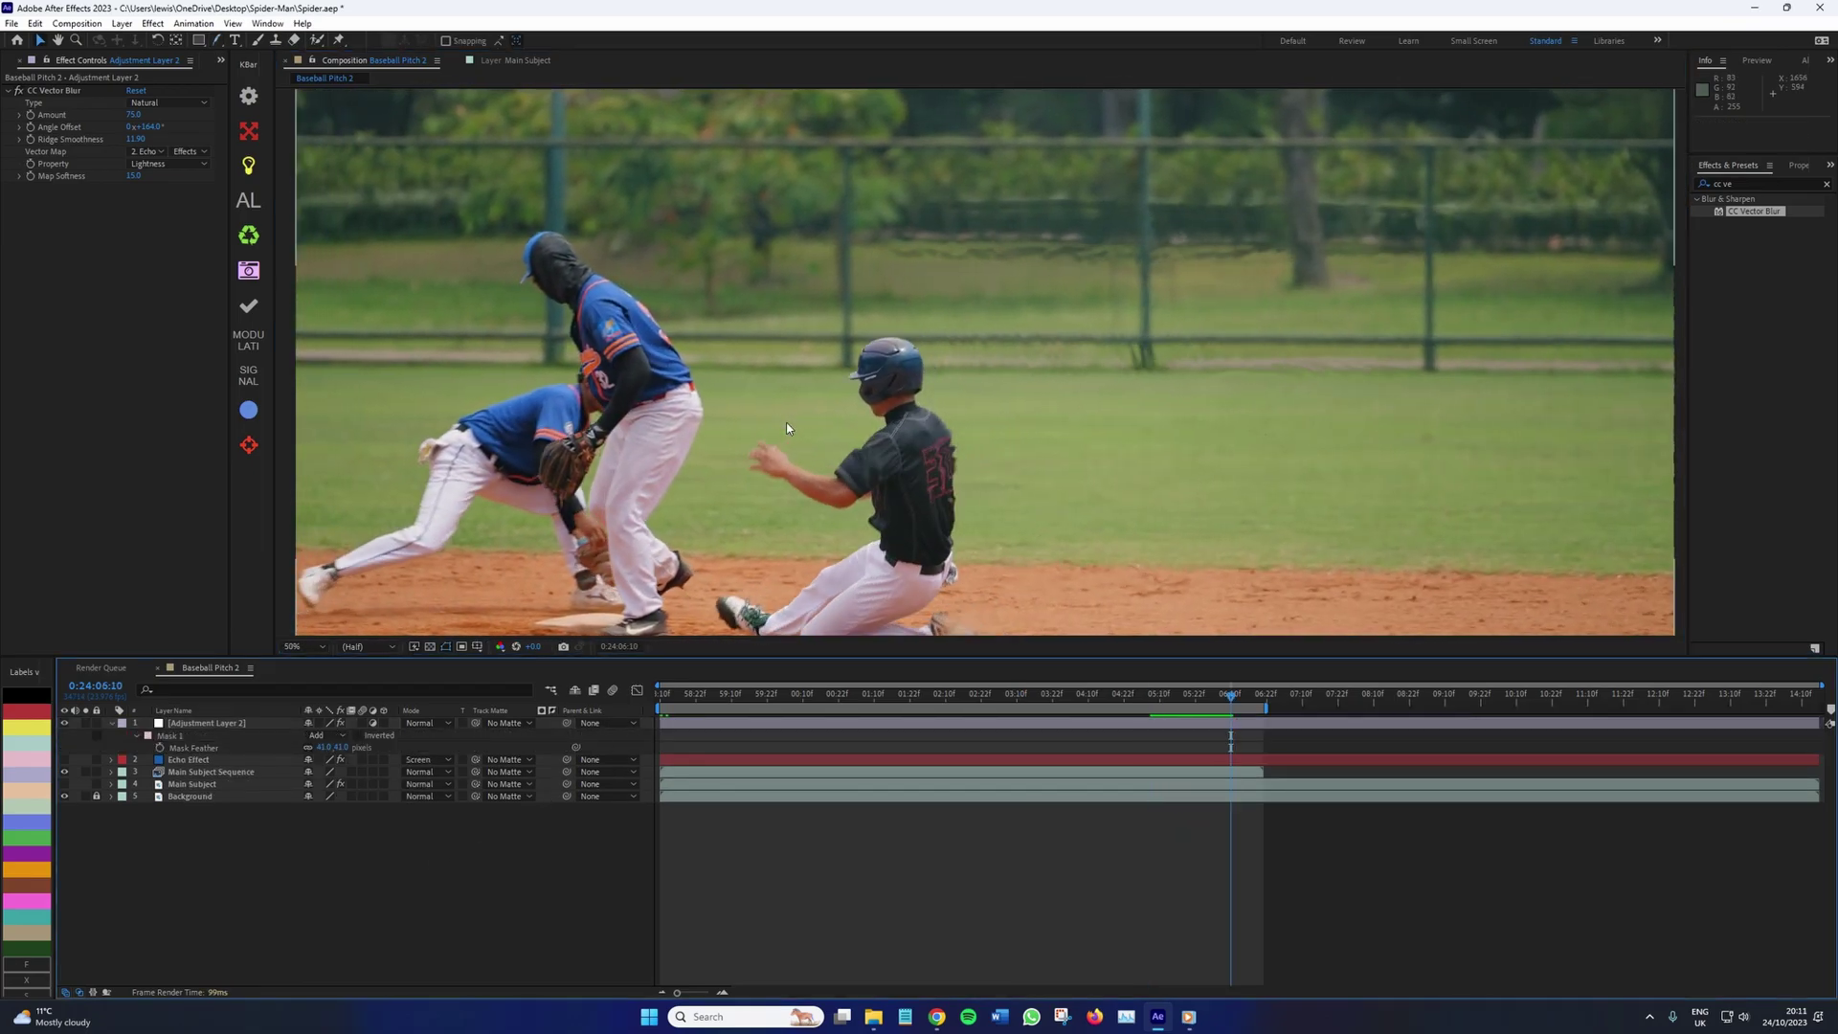
Duplicate Main Subject with Ctrl+D, move Main Subject 2 to the top of the stack, and preview
key(comma)
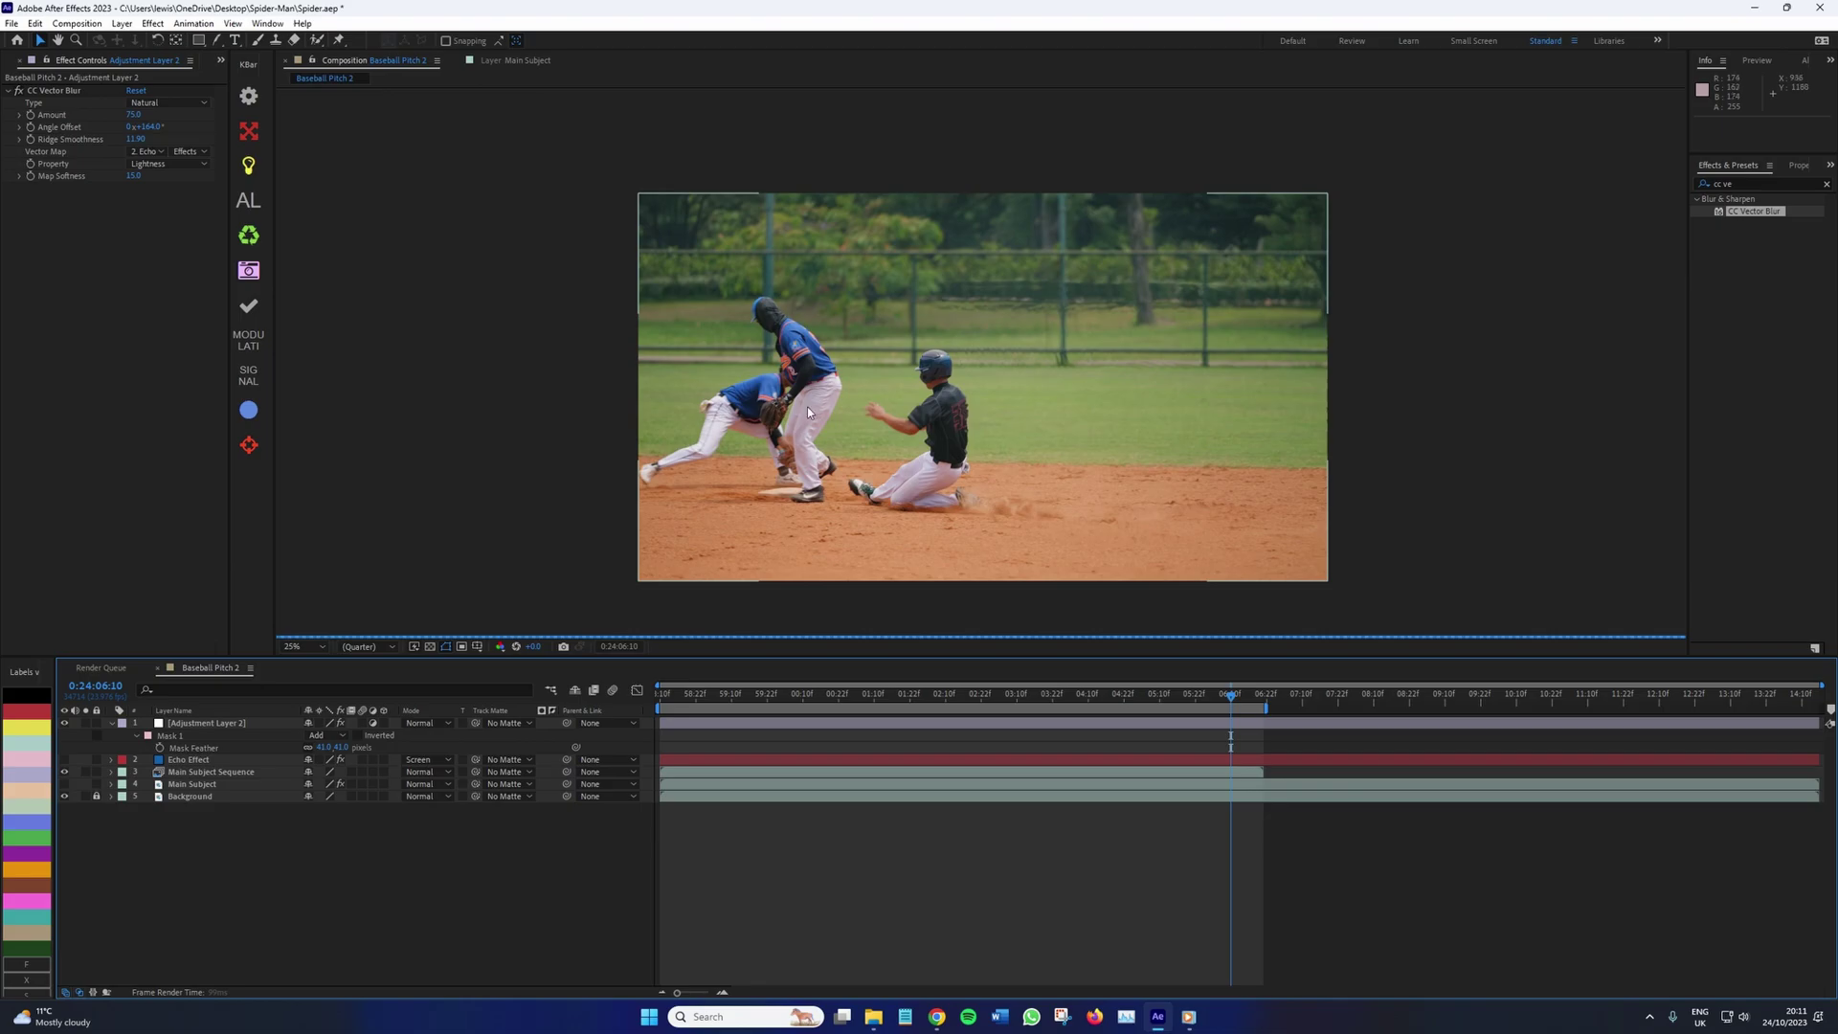
key(period)
drag(865, 399, 848, 367)
click(511, 850)
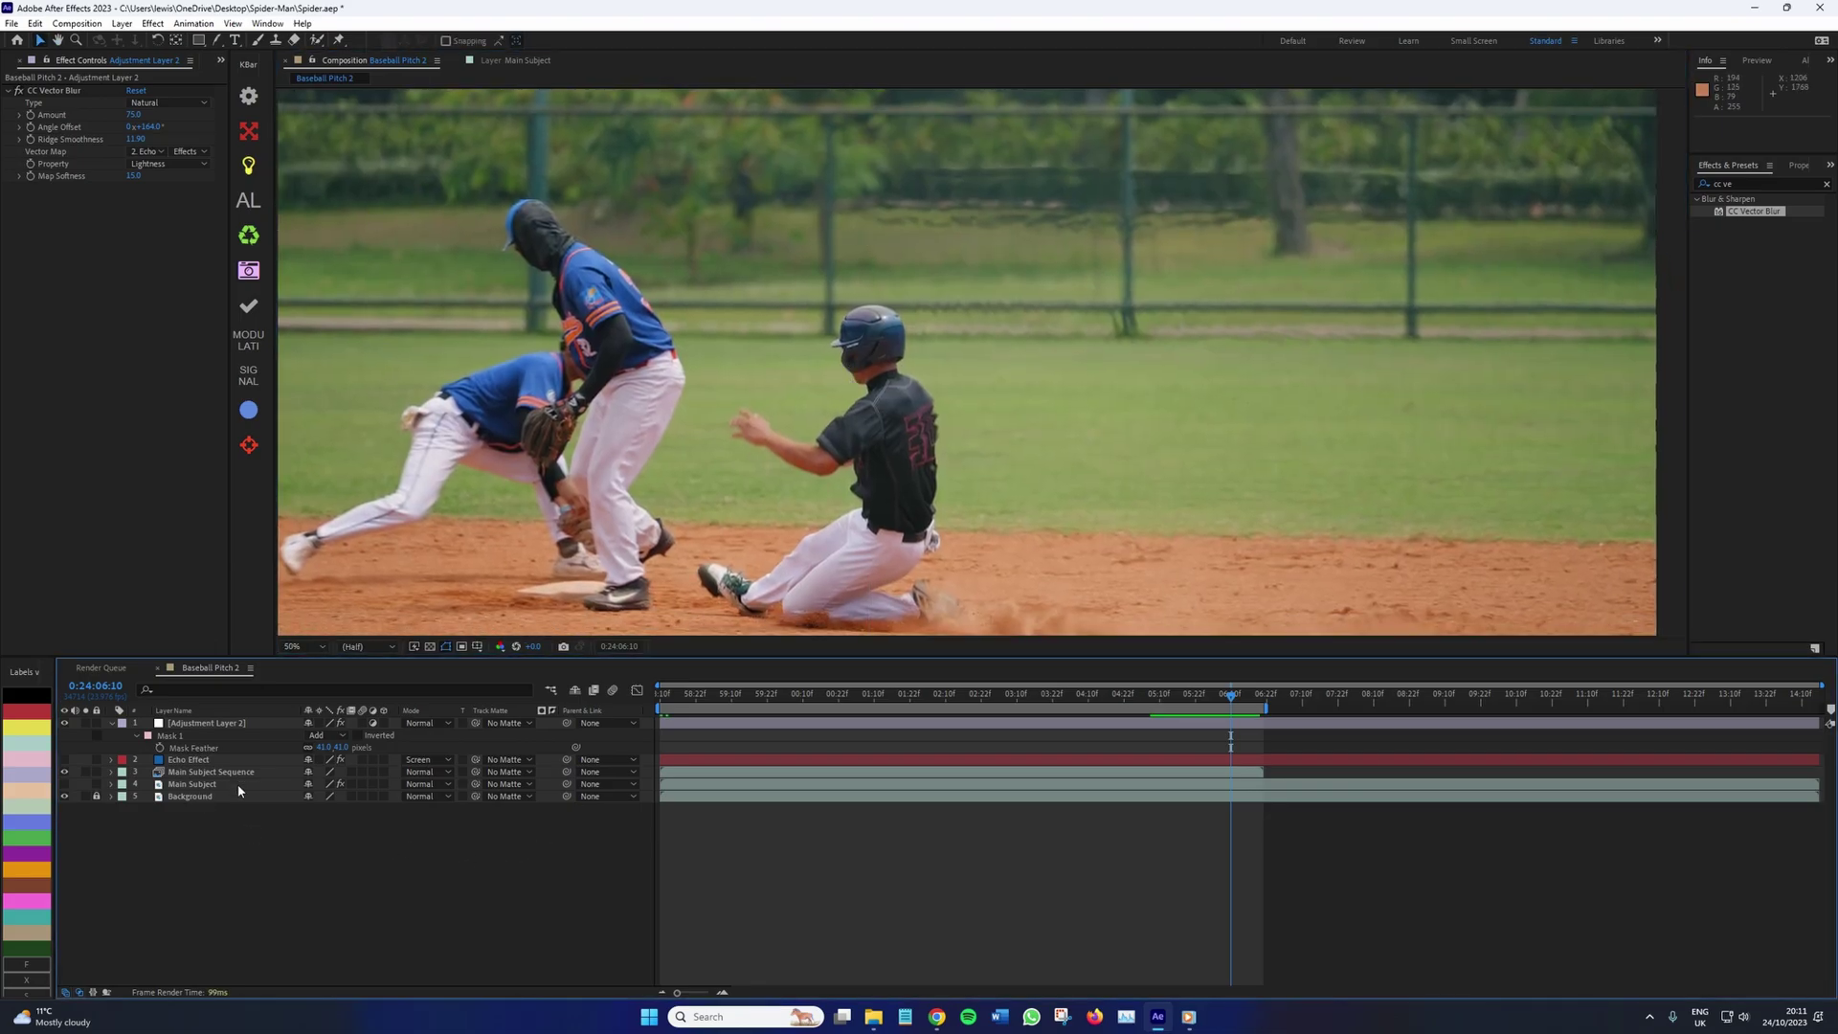
click(196, 788)
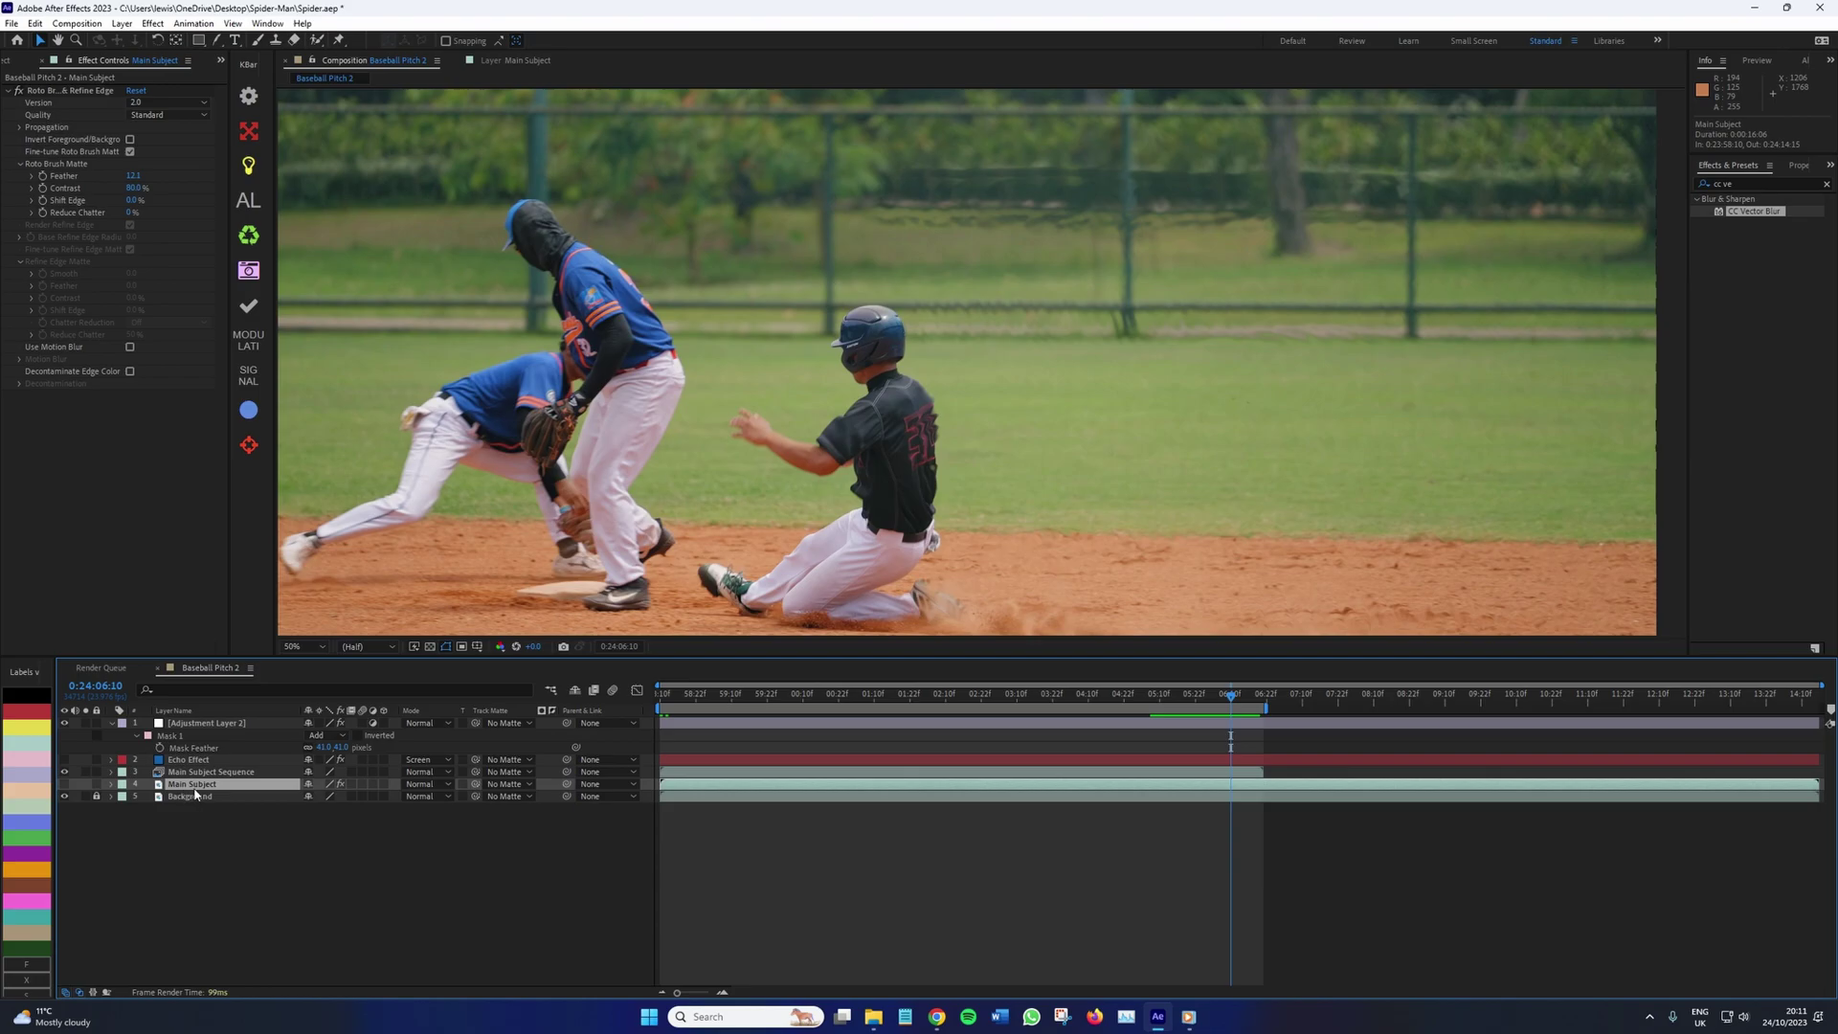
key(ctrl+d)
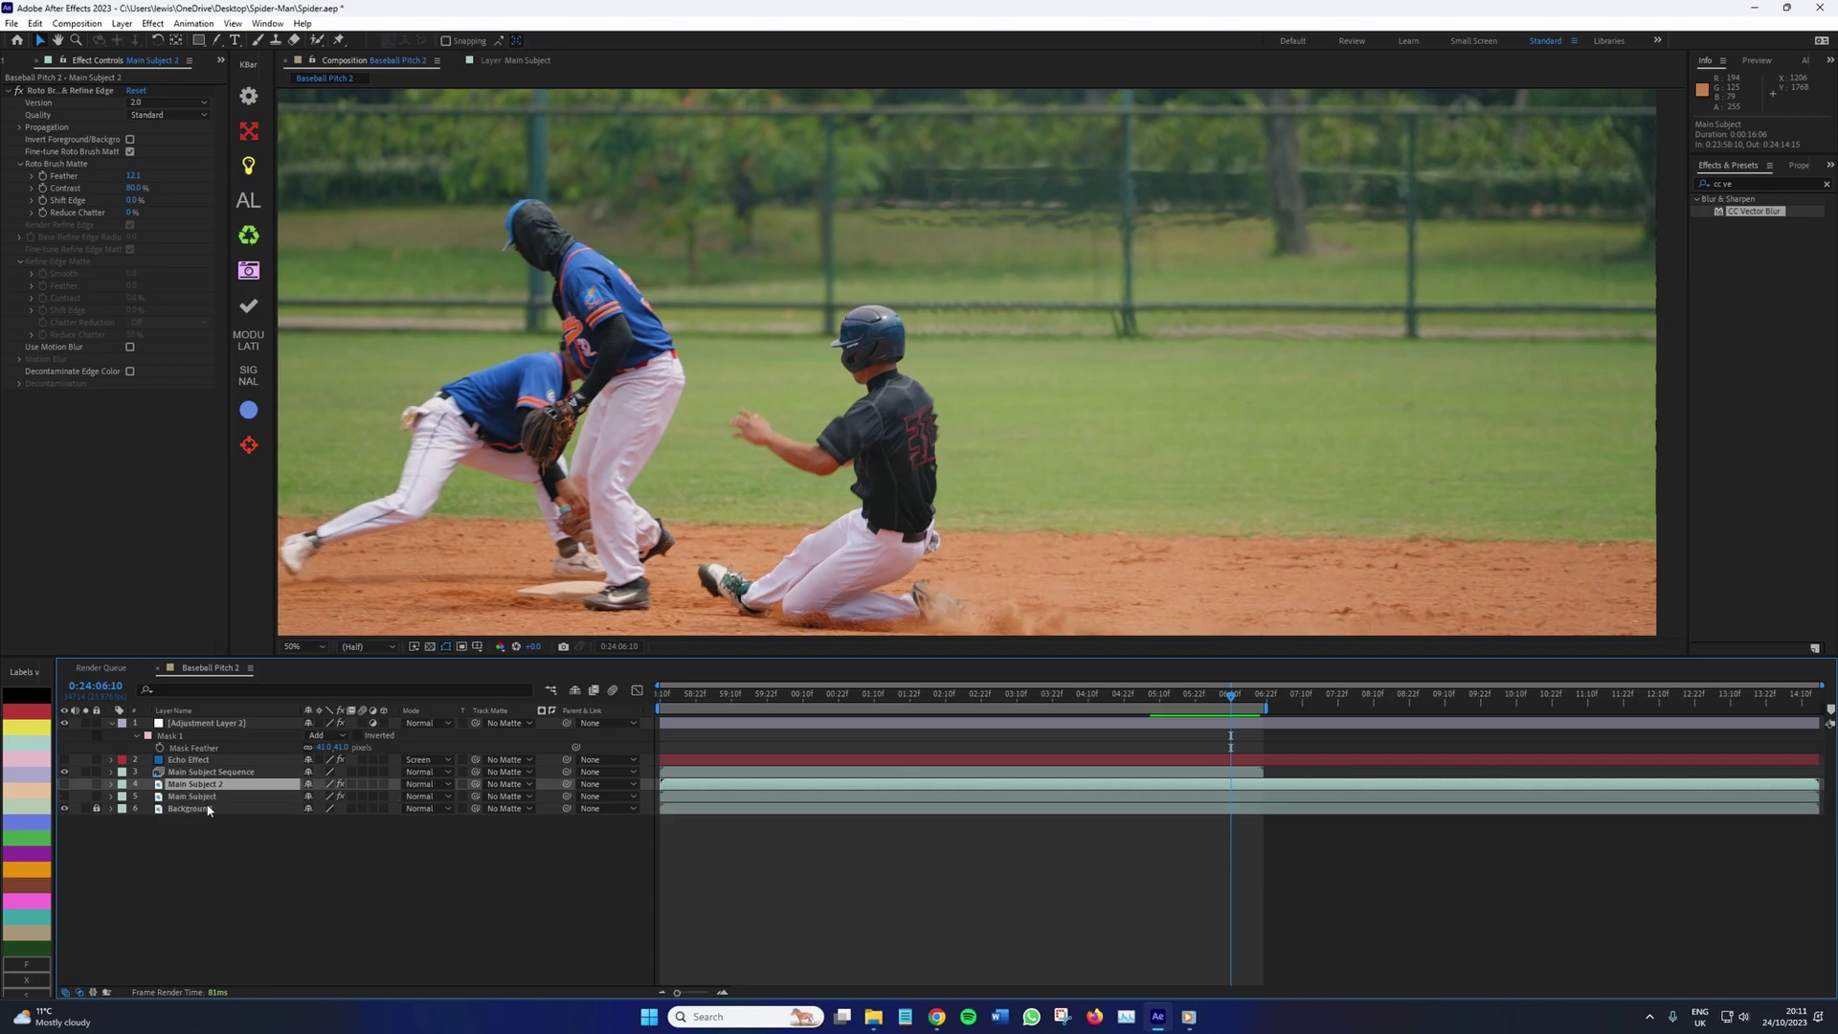
drag(206, 787, 218, 718)
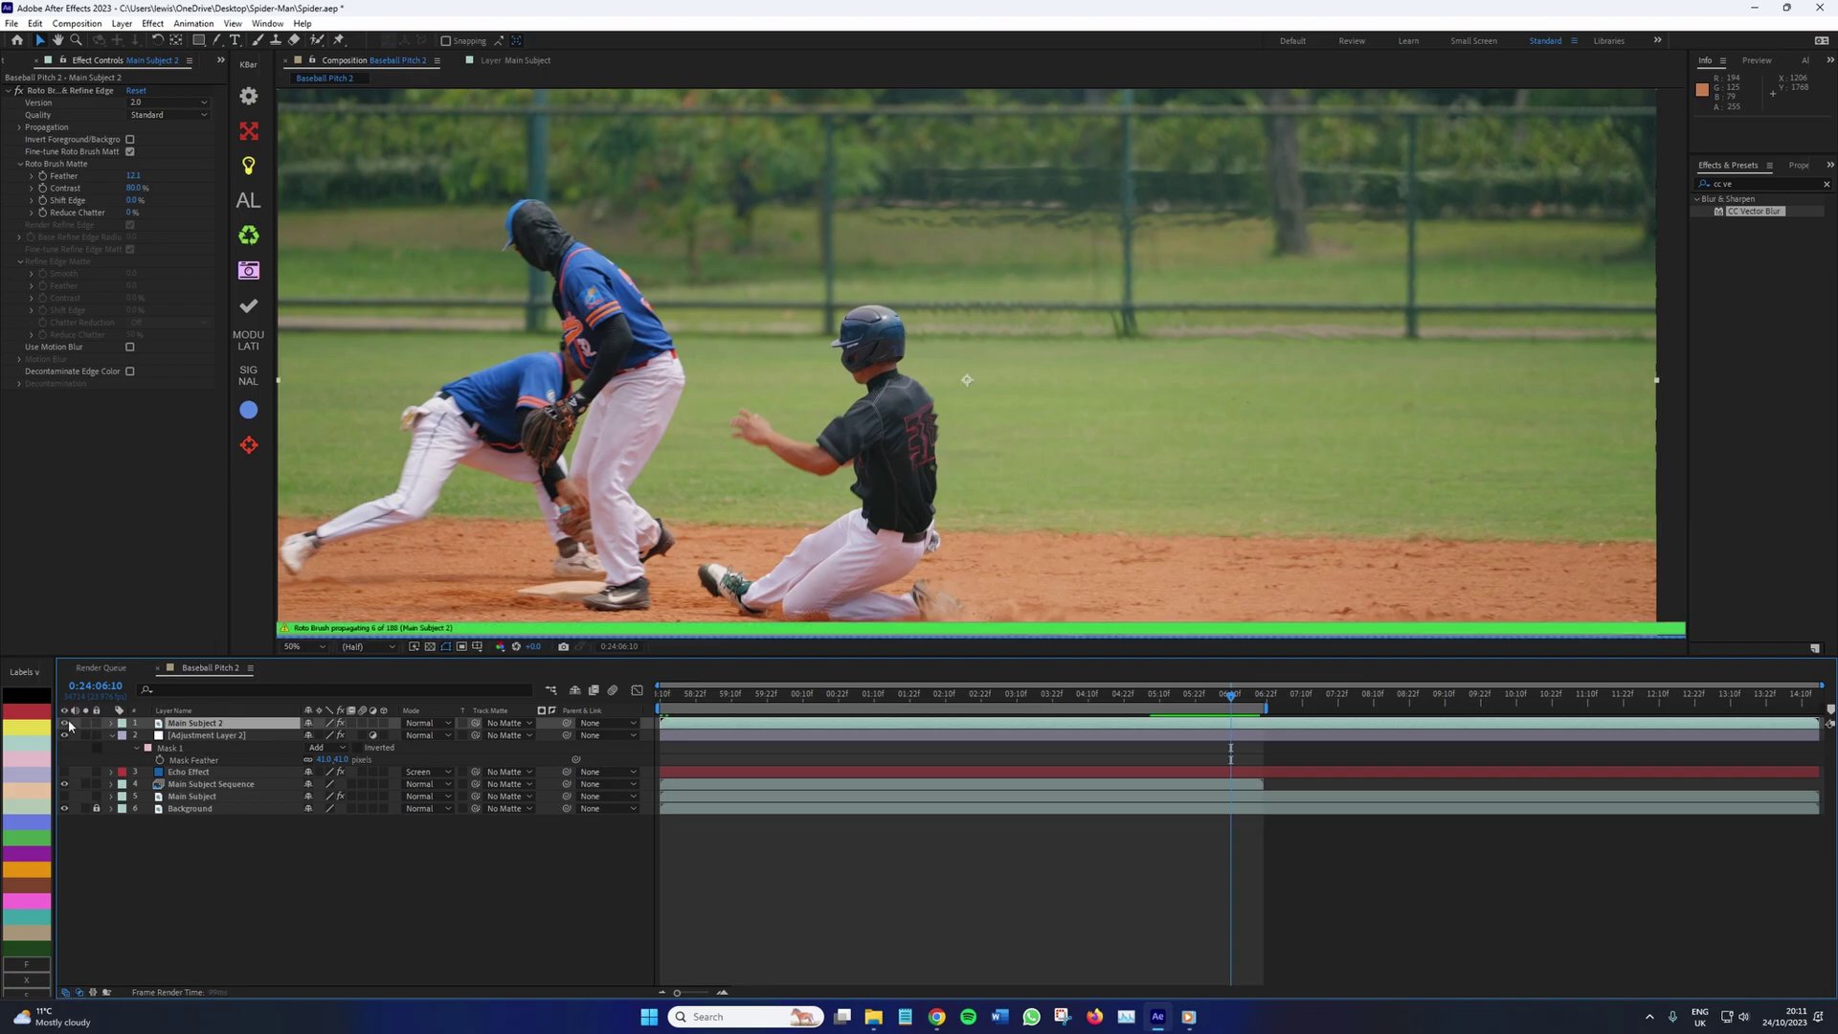
key(space)
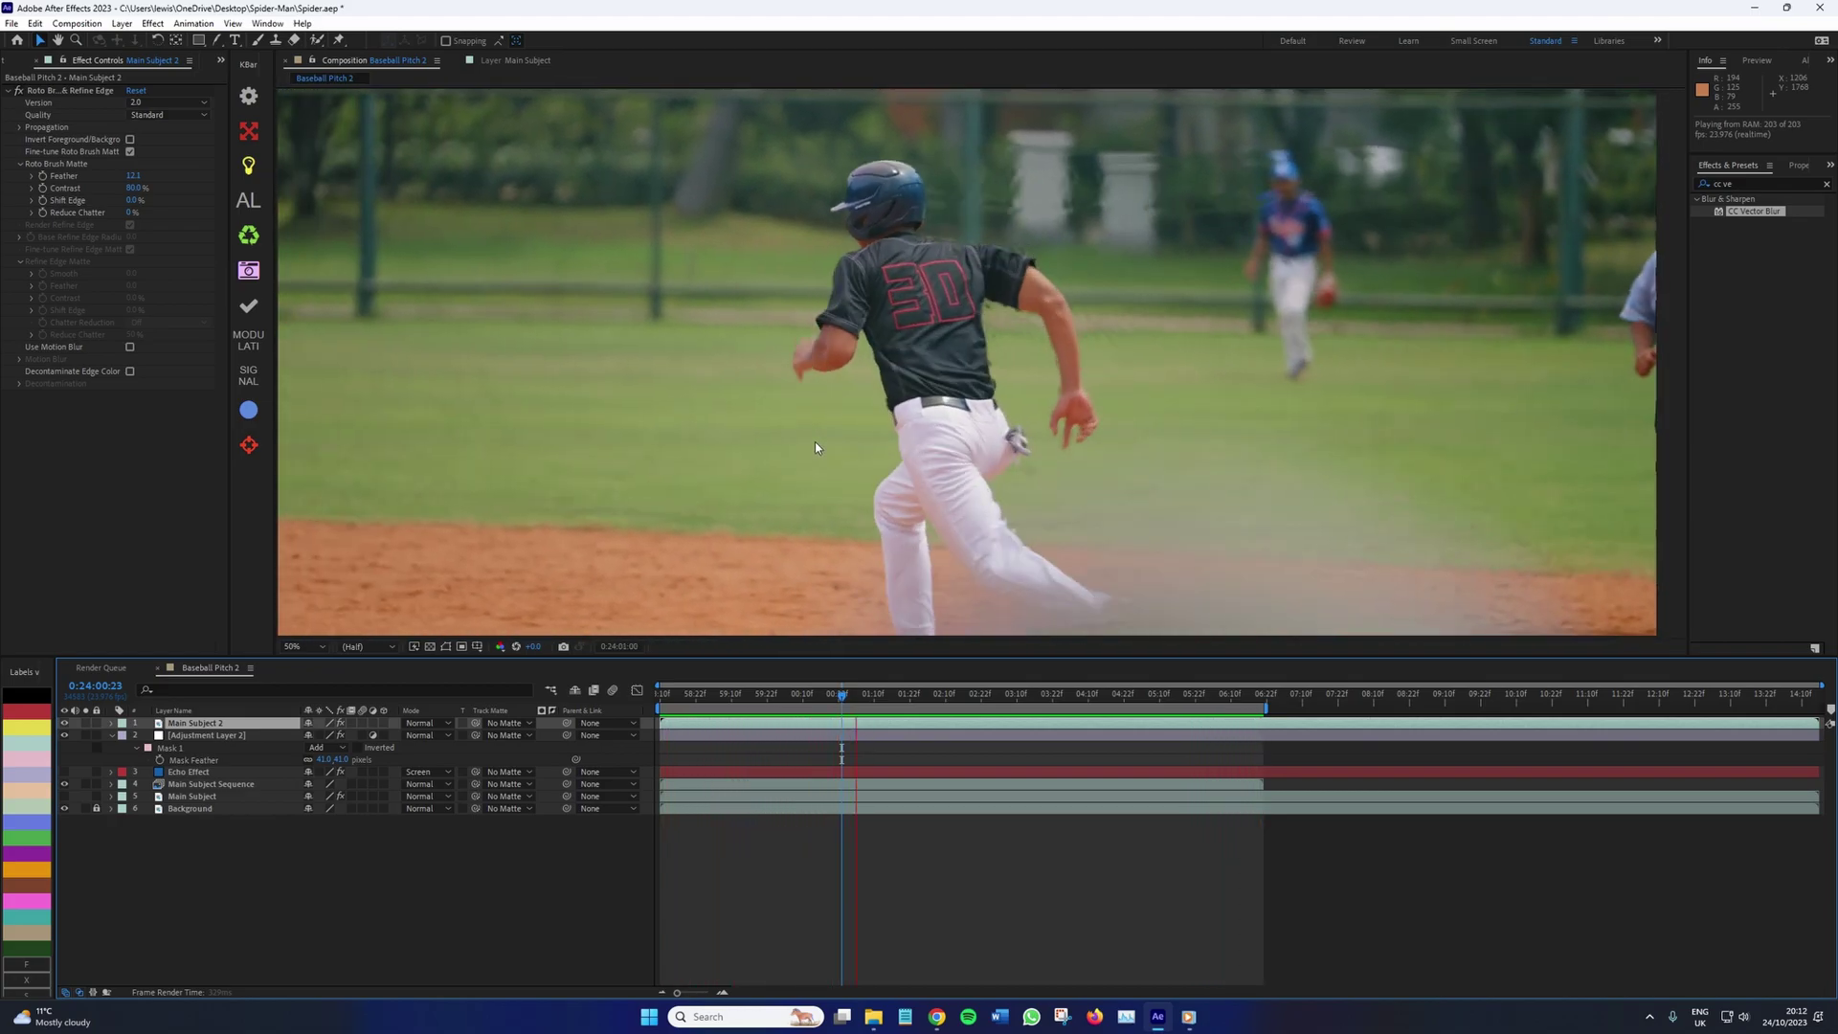
Make Main Subject visible, place it above Echo Effect, and shift its X position to 2000
key(space)
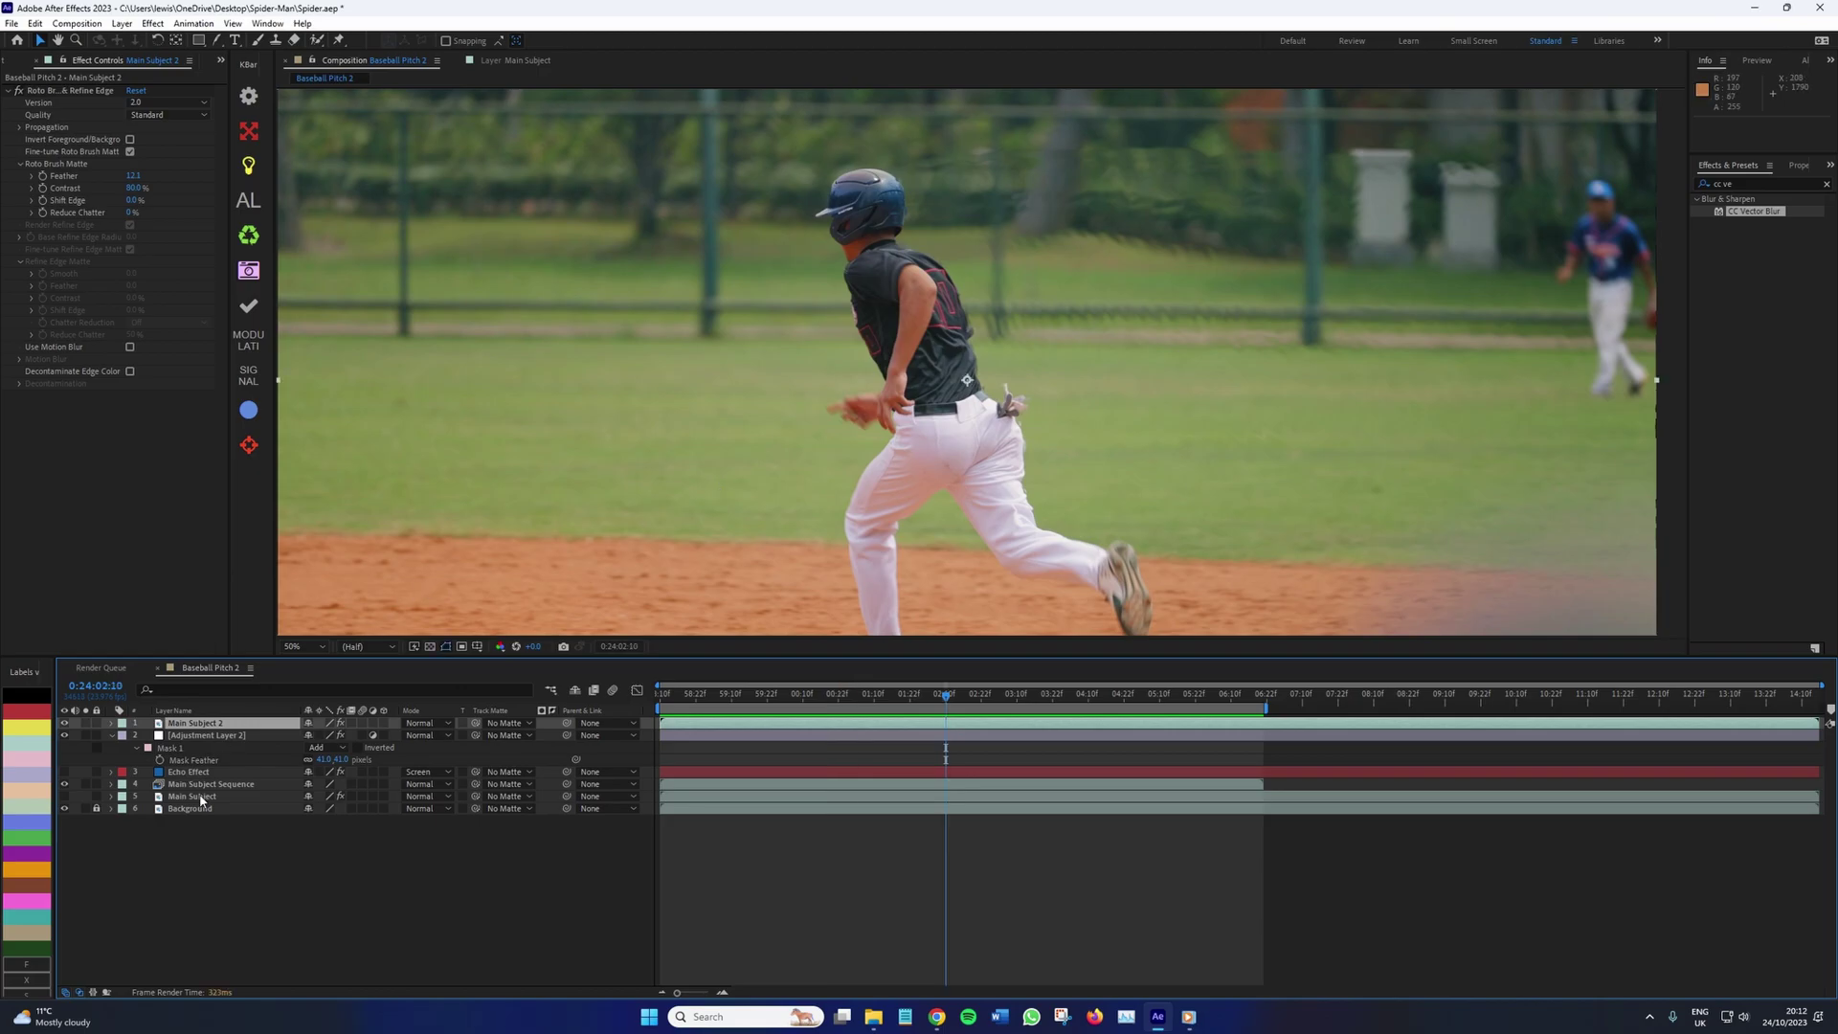
click(221, 799)
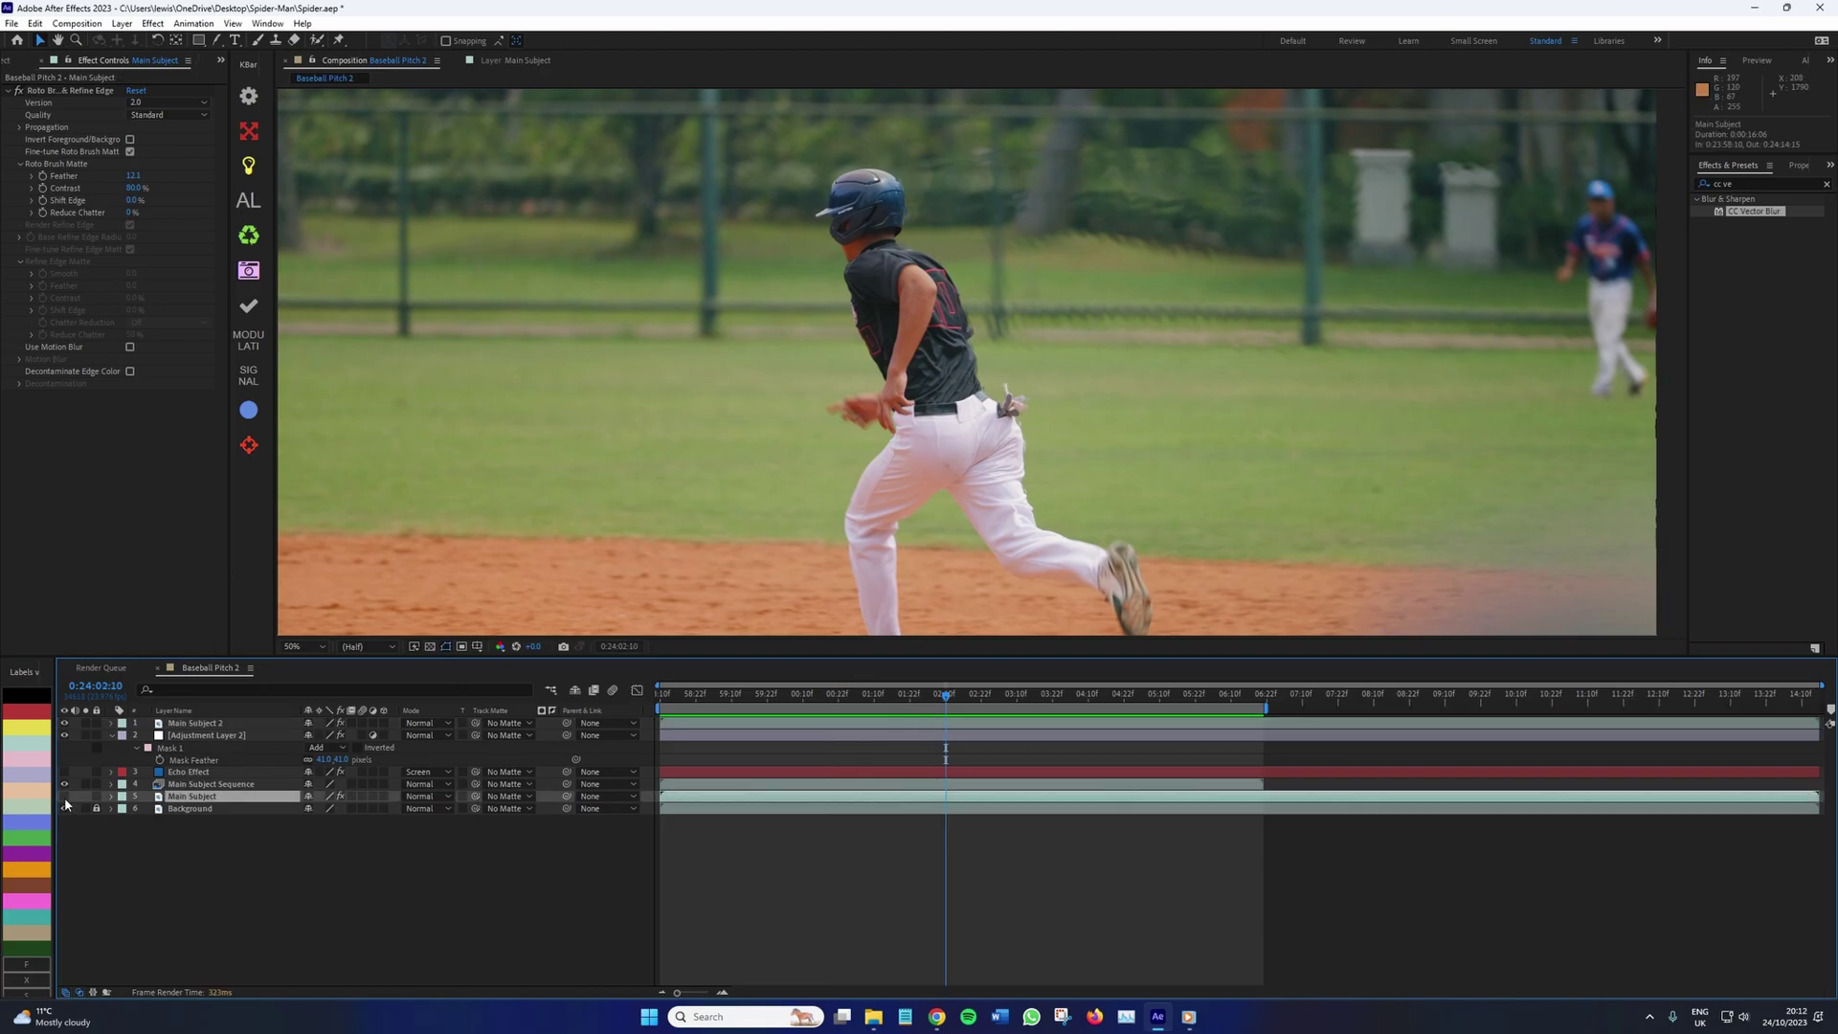
click(64, 796)
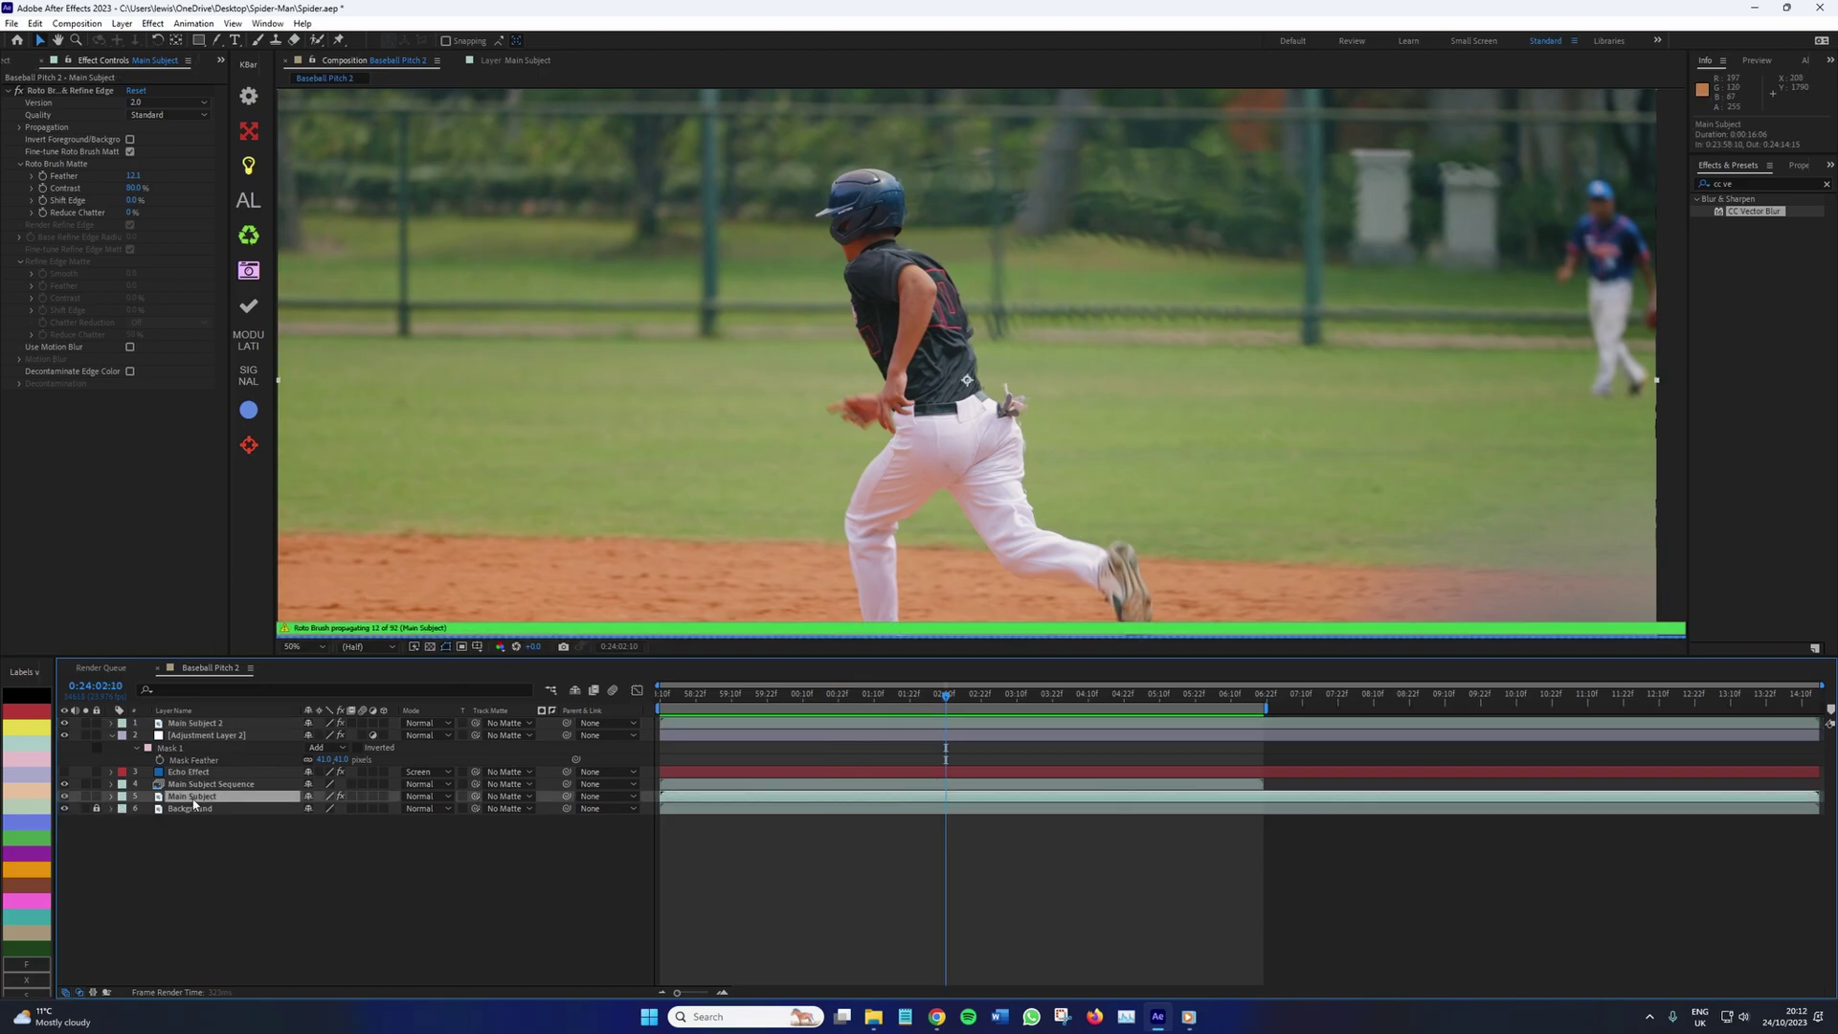
drag(193, 801, 196, 781)
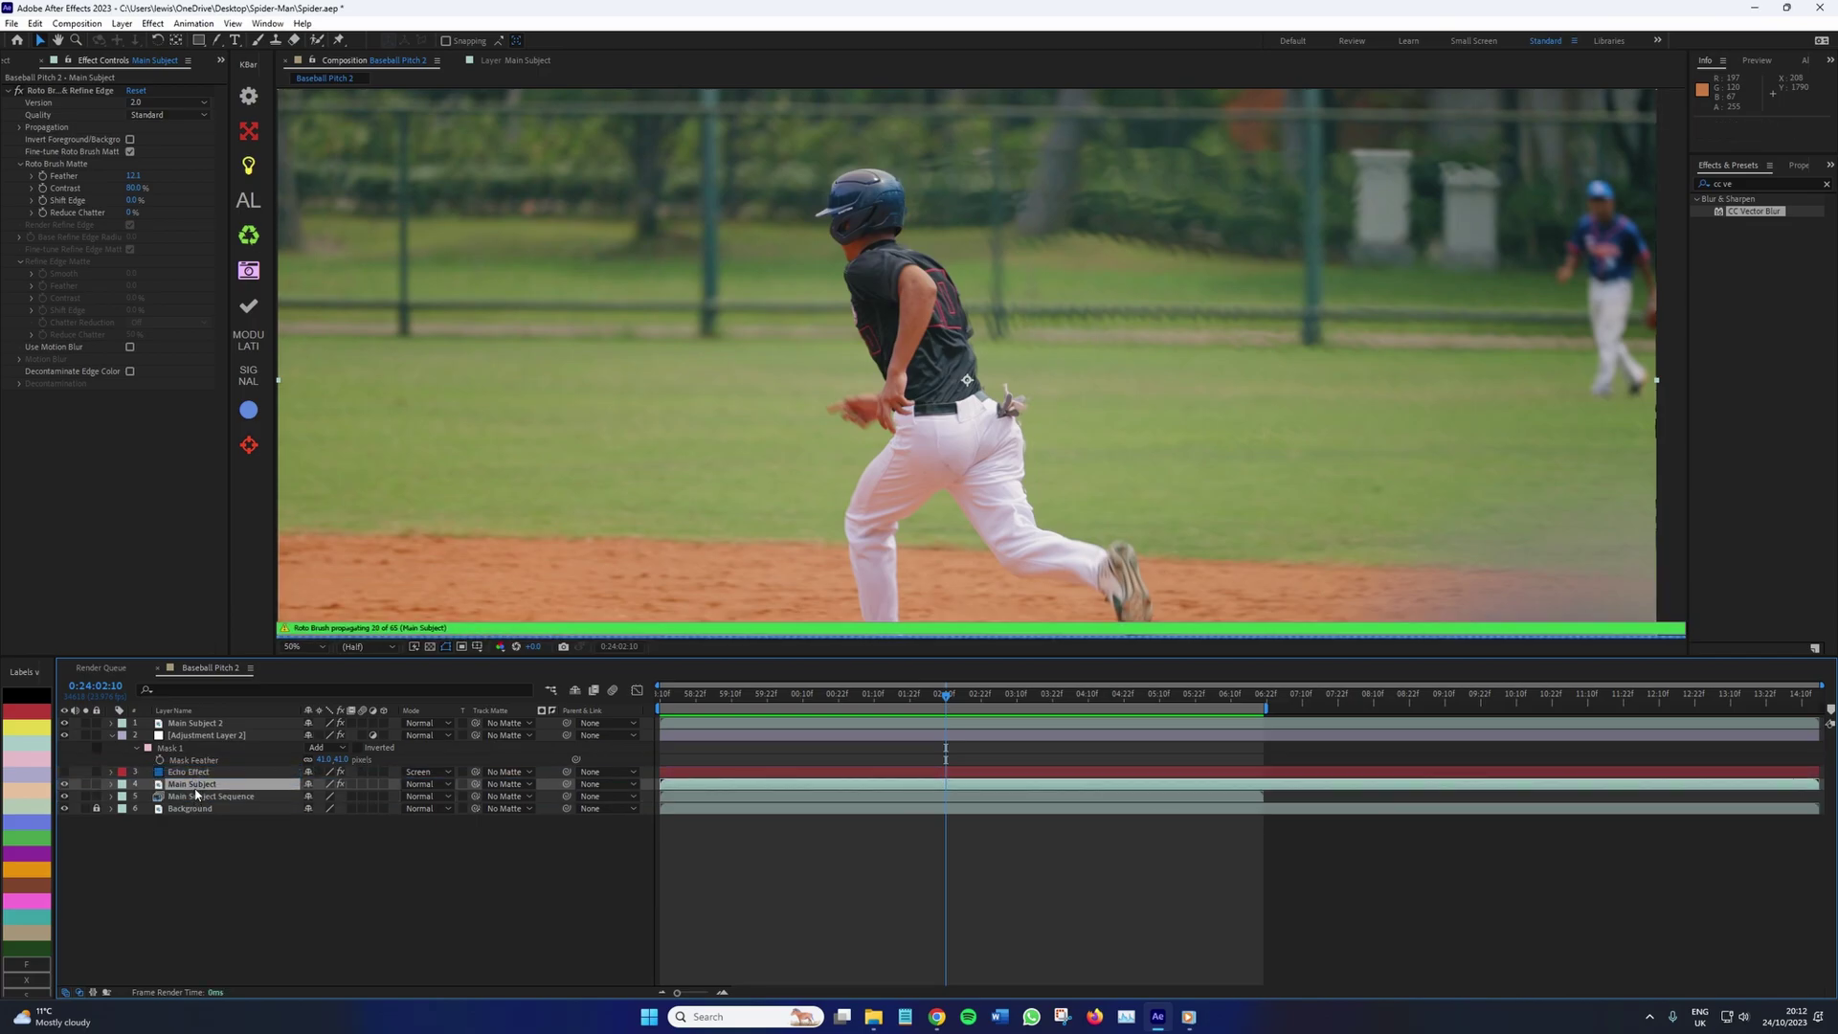
key(p)
drag(314, 797, 383, 804)
Apply Directional Blur to Main Subject with a blur length of 54.5
click(1827, 184)
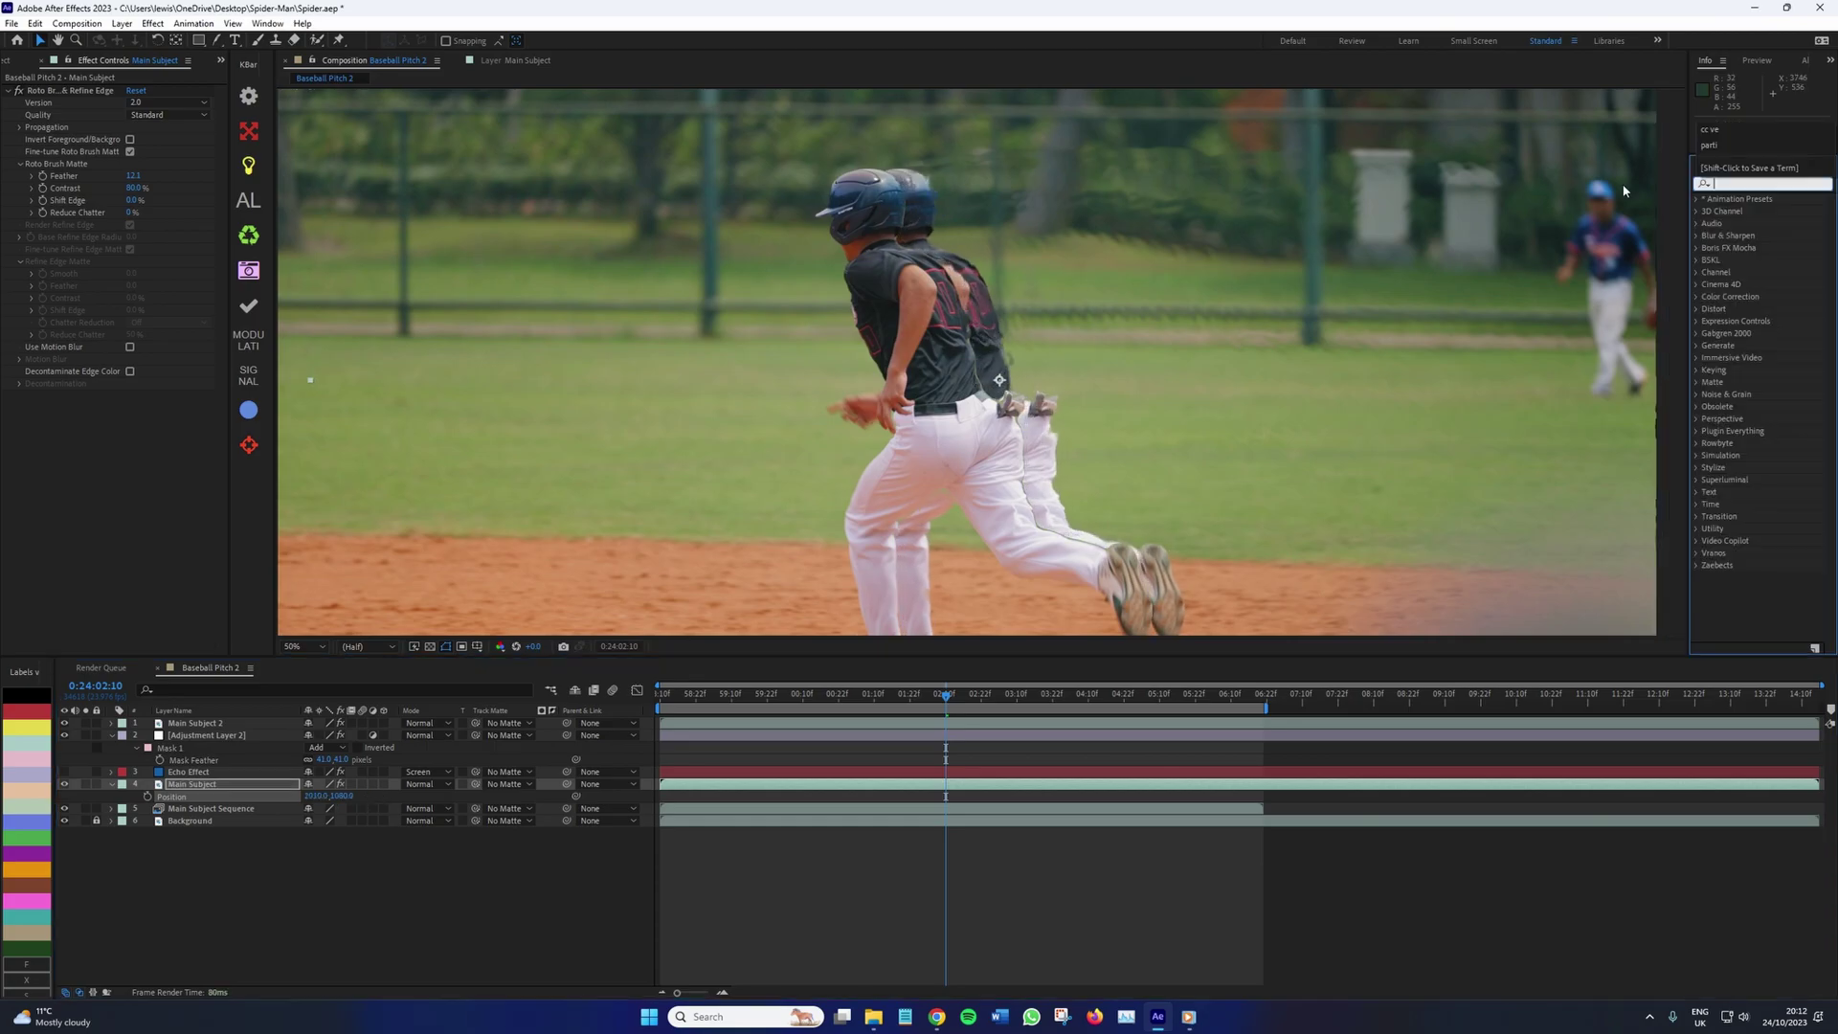
text(direc)
drag(1731, 208, 195, 792)
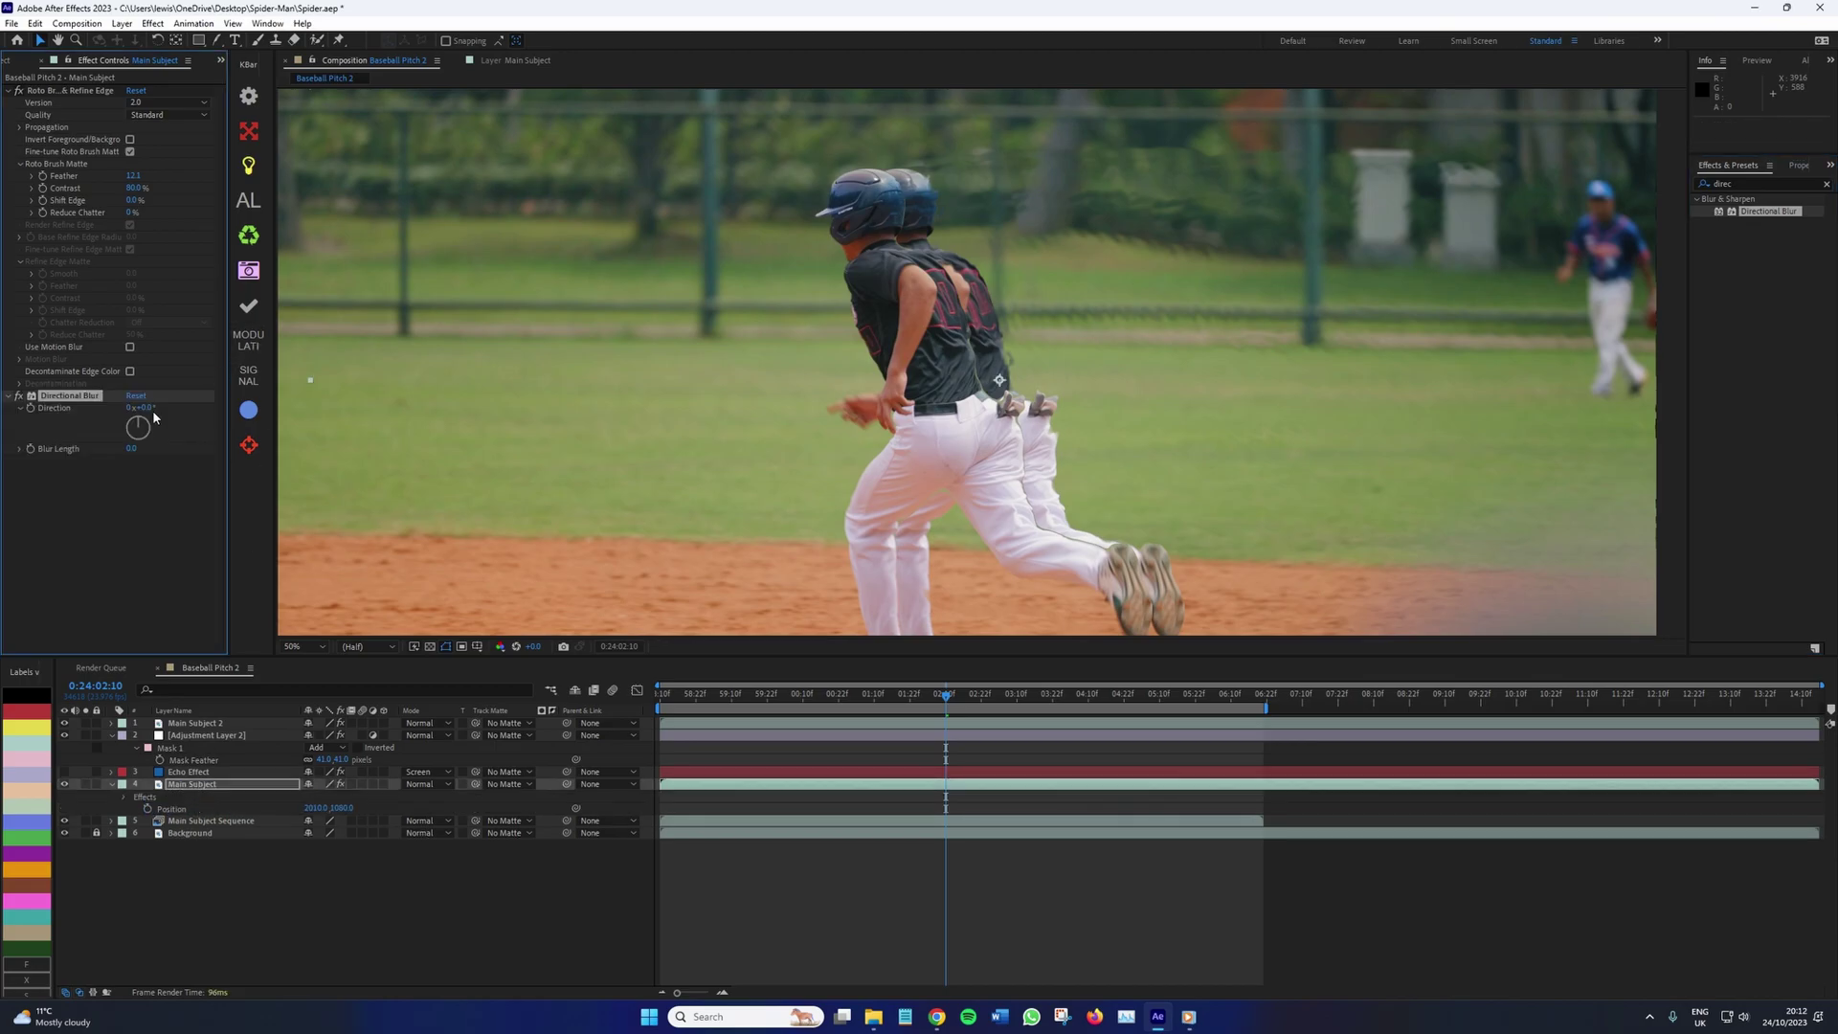
drag(134, 452, 96, 448)
key(t)
click(787, 872)
Set Main Subject's Opacity to 20% and preview the ghost trail
key(space)
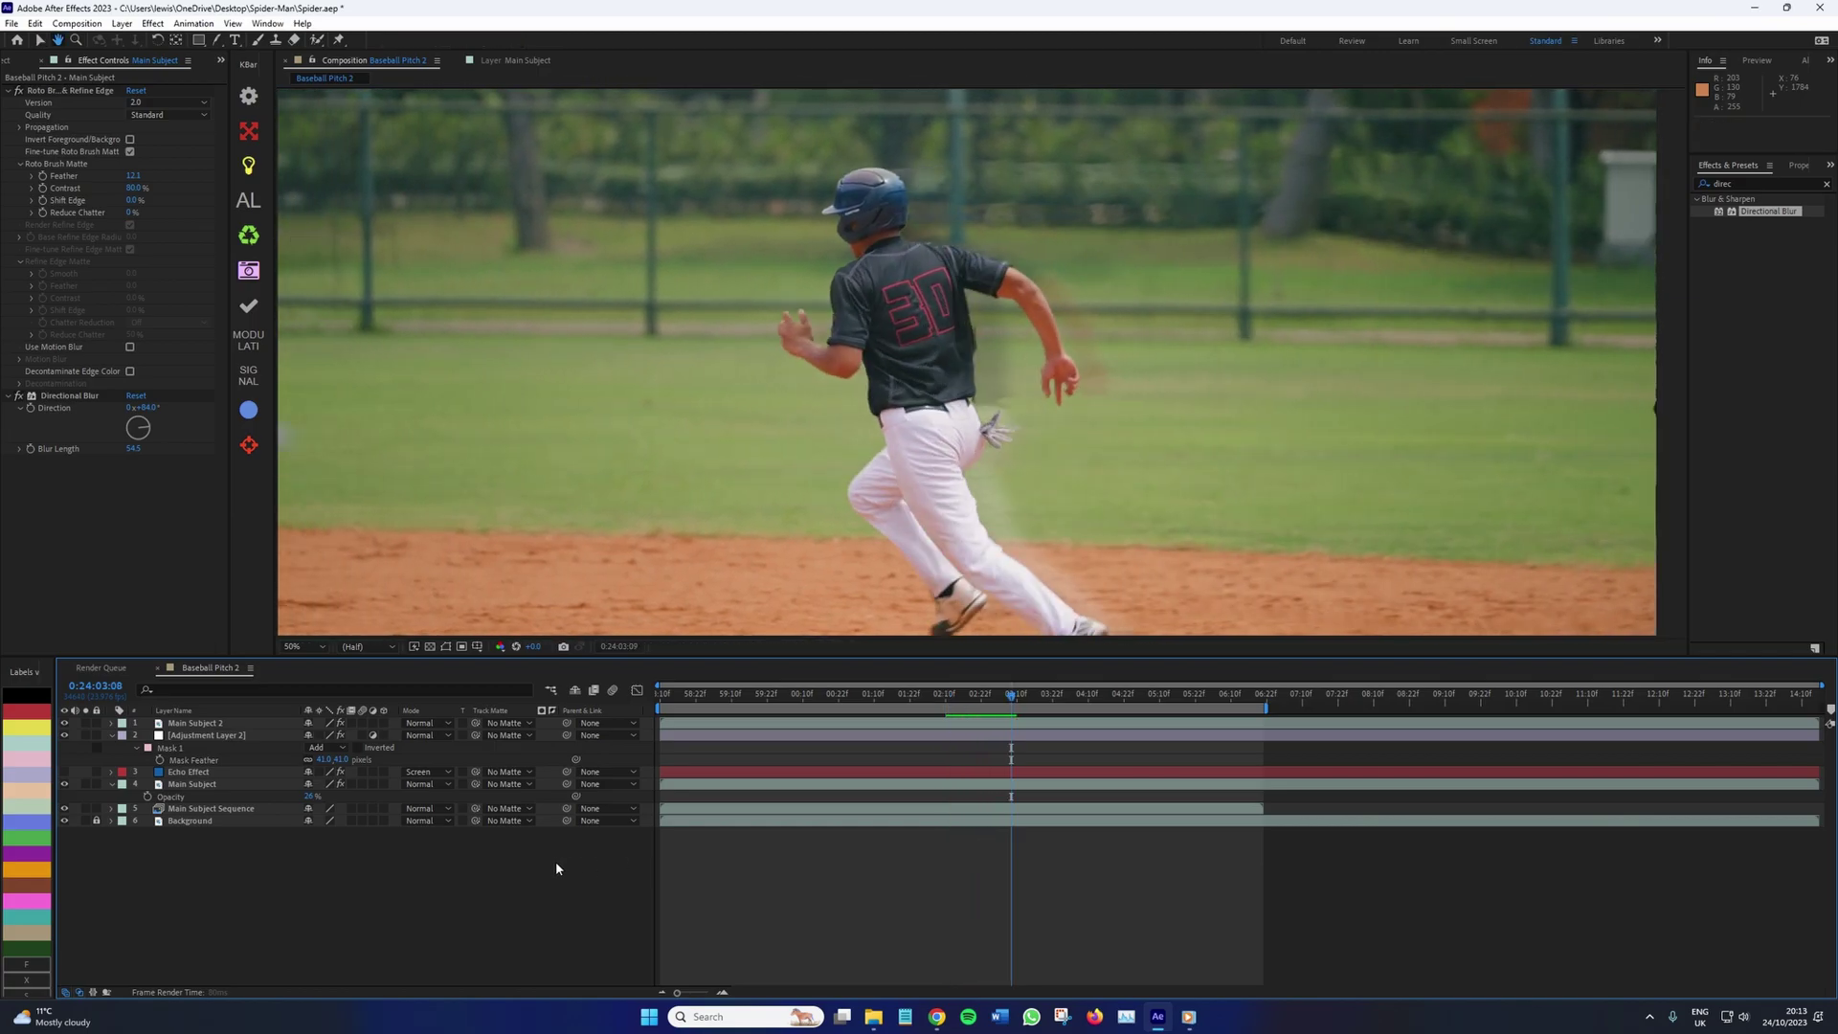
key(space)
text(0)
key(Return)
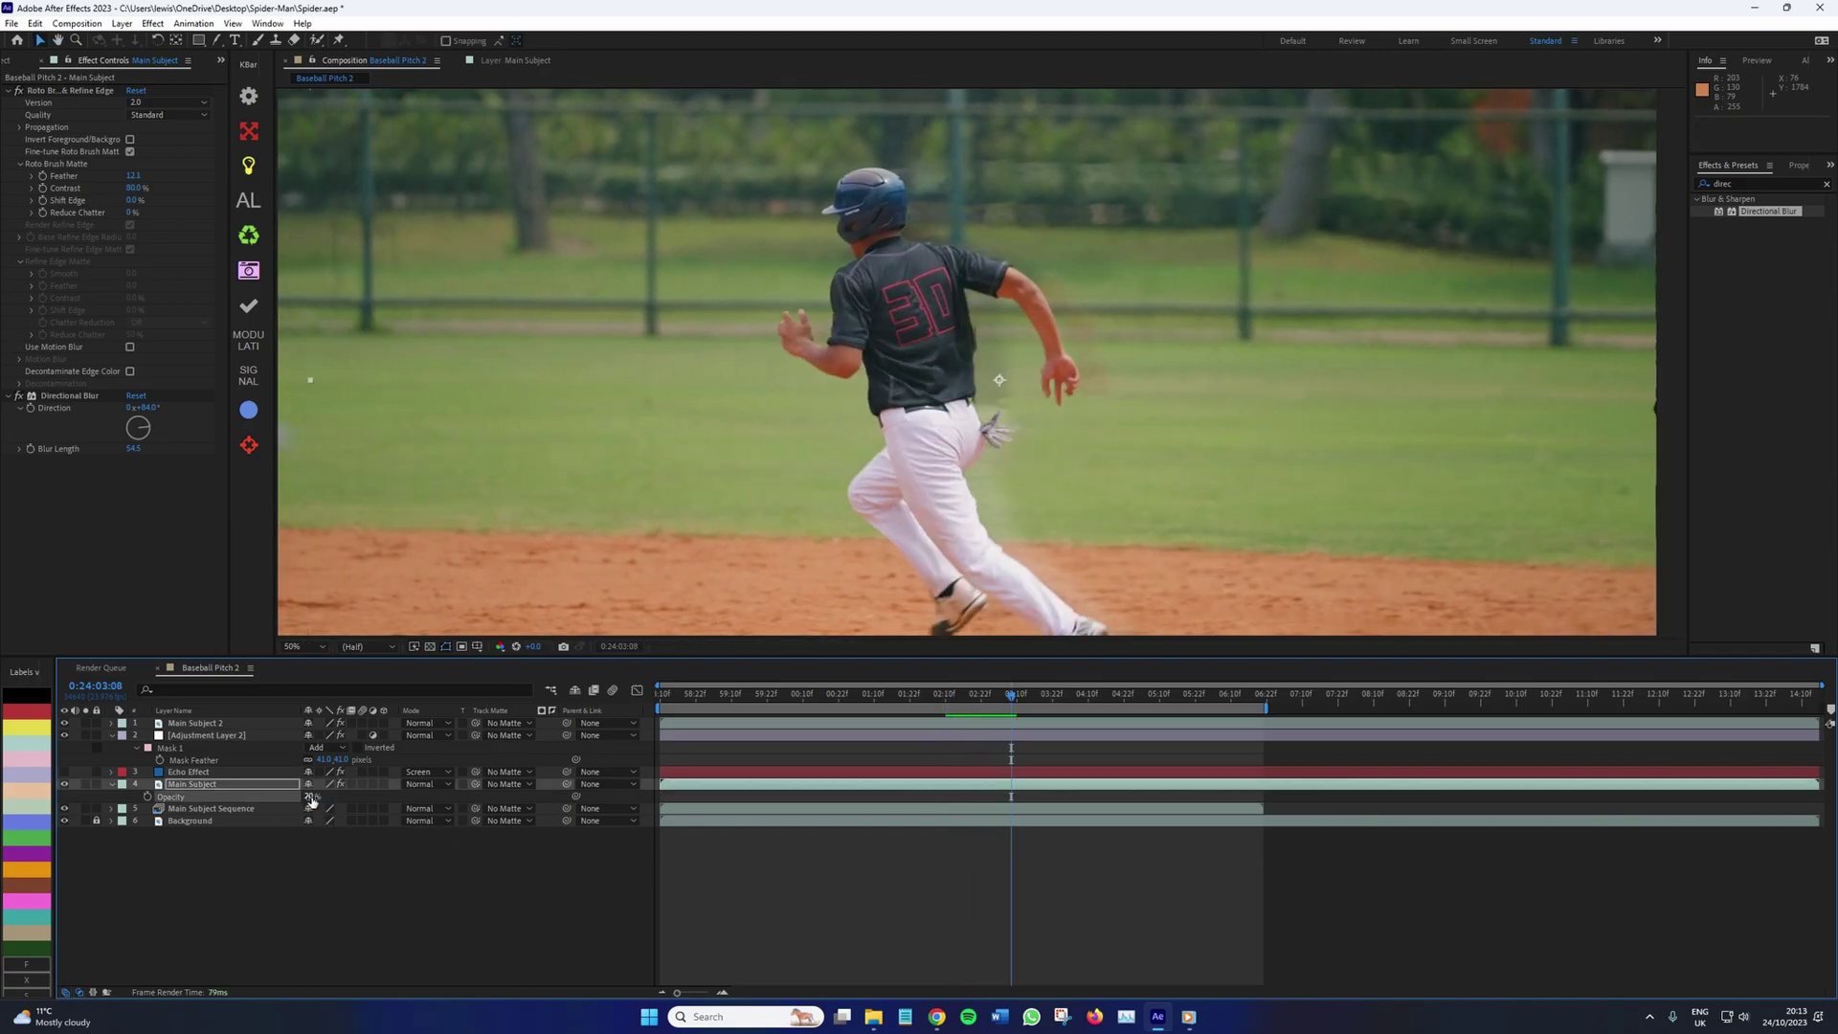
key(space)
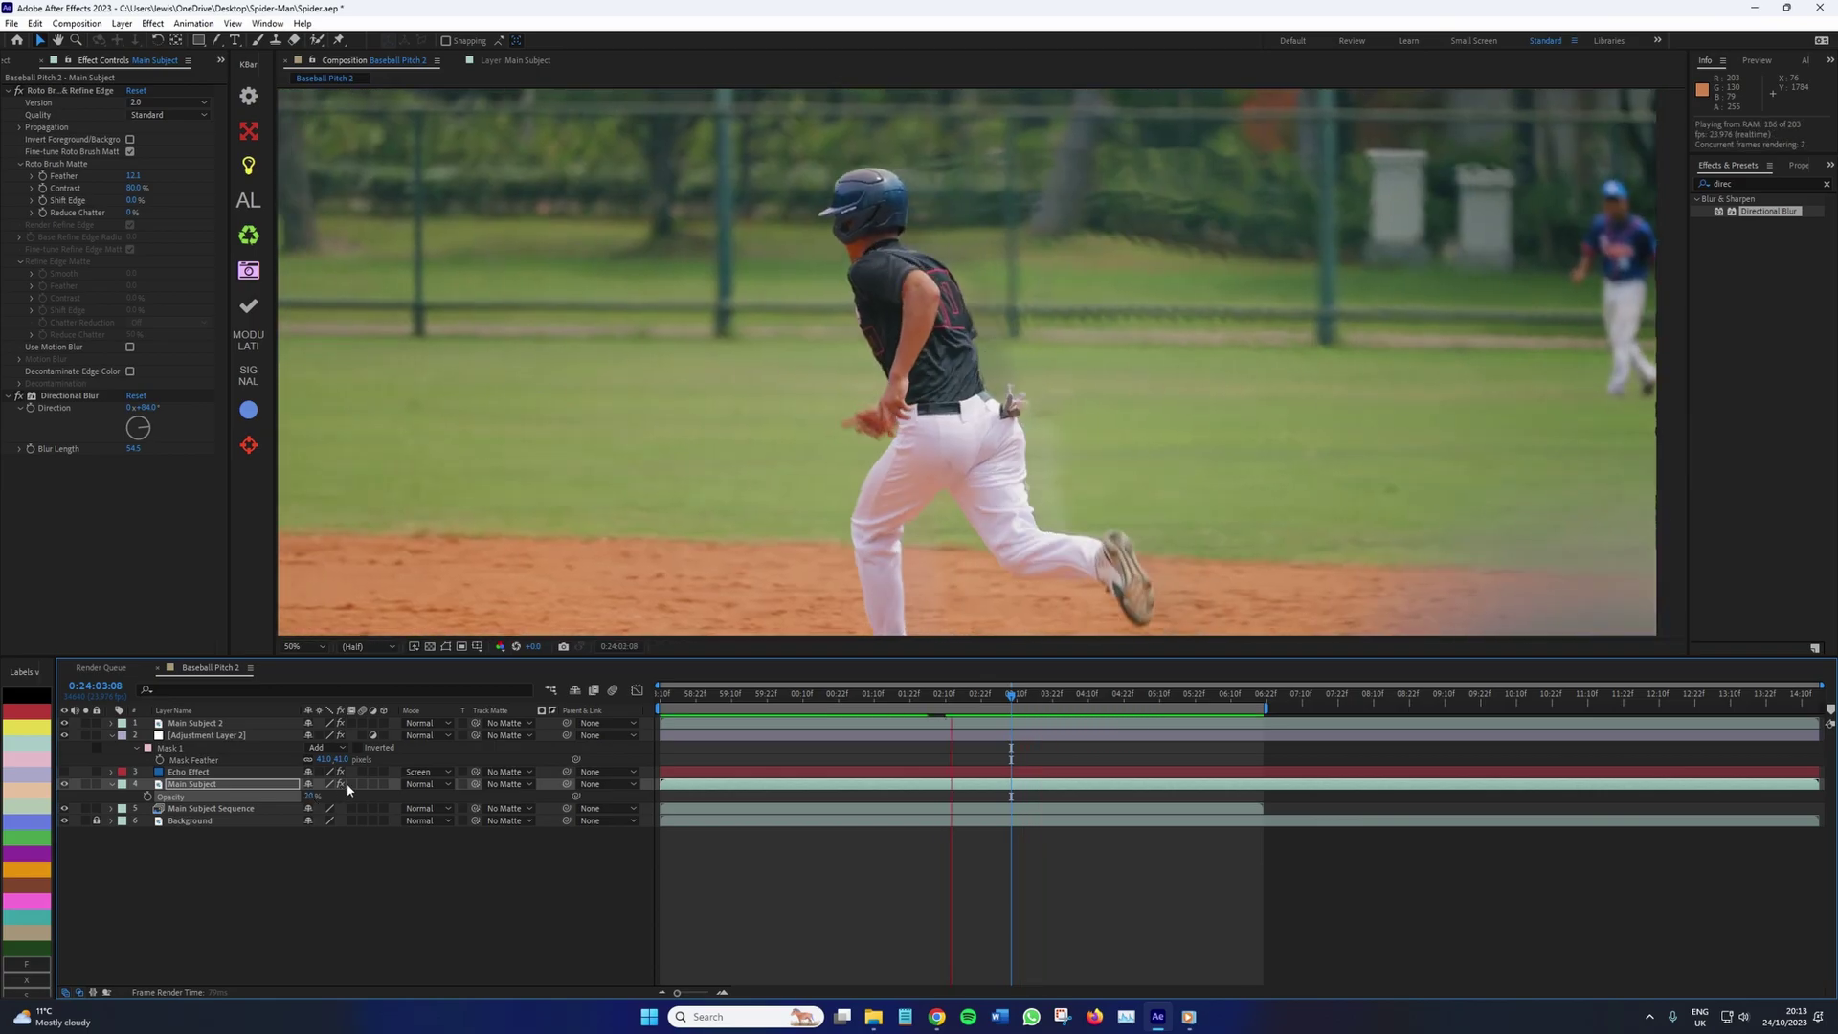